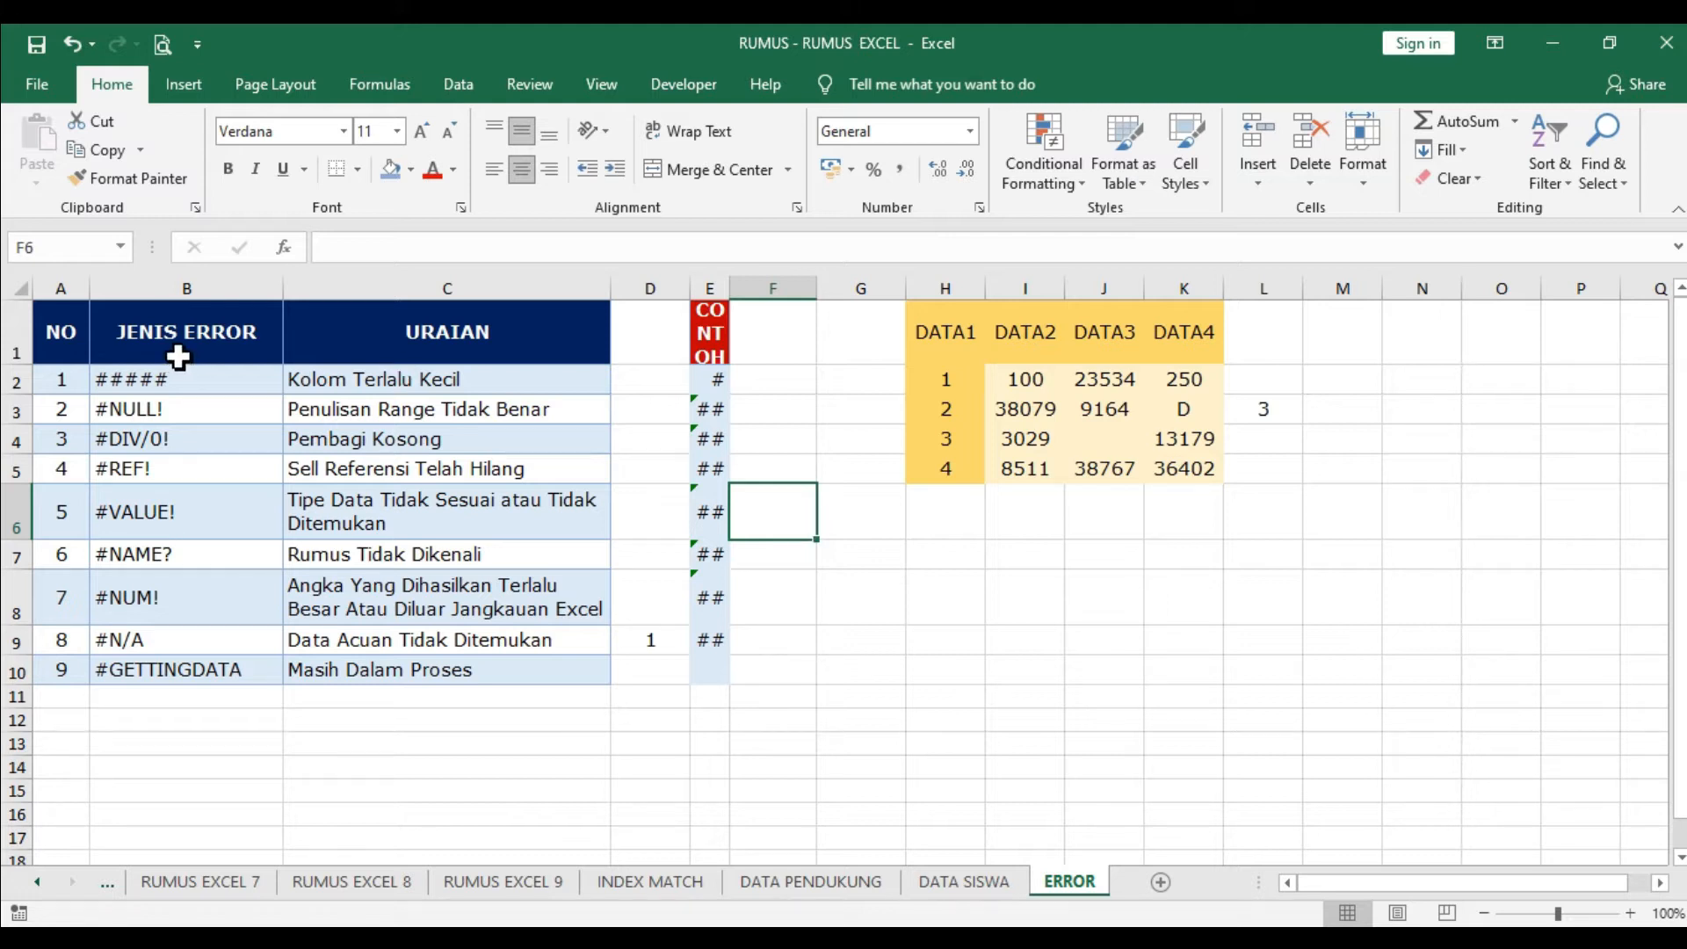
Step: Review each error code in the JENIS ERROR column and the explanations in the URAIAN column
left_click(128, 335)
left_click_drag(225, 498, 207, 697)
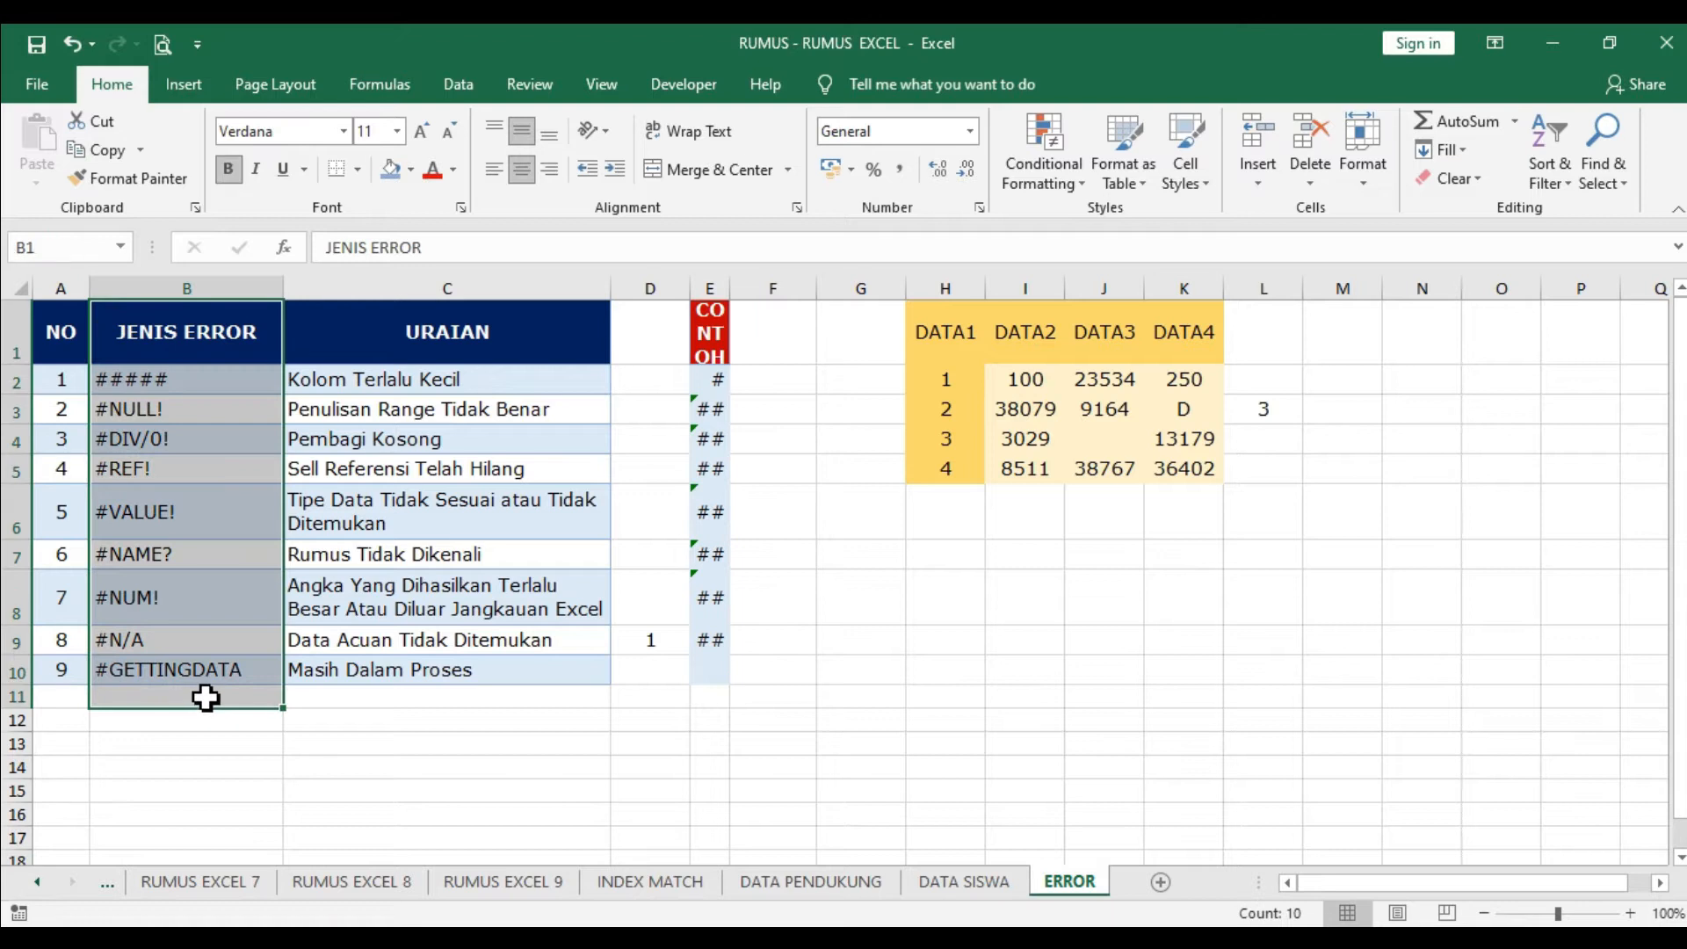
left_click(207, 380)
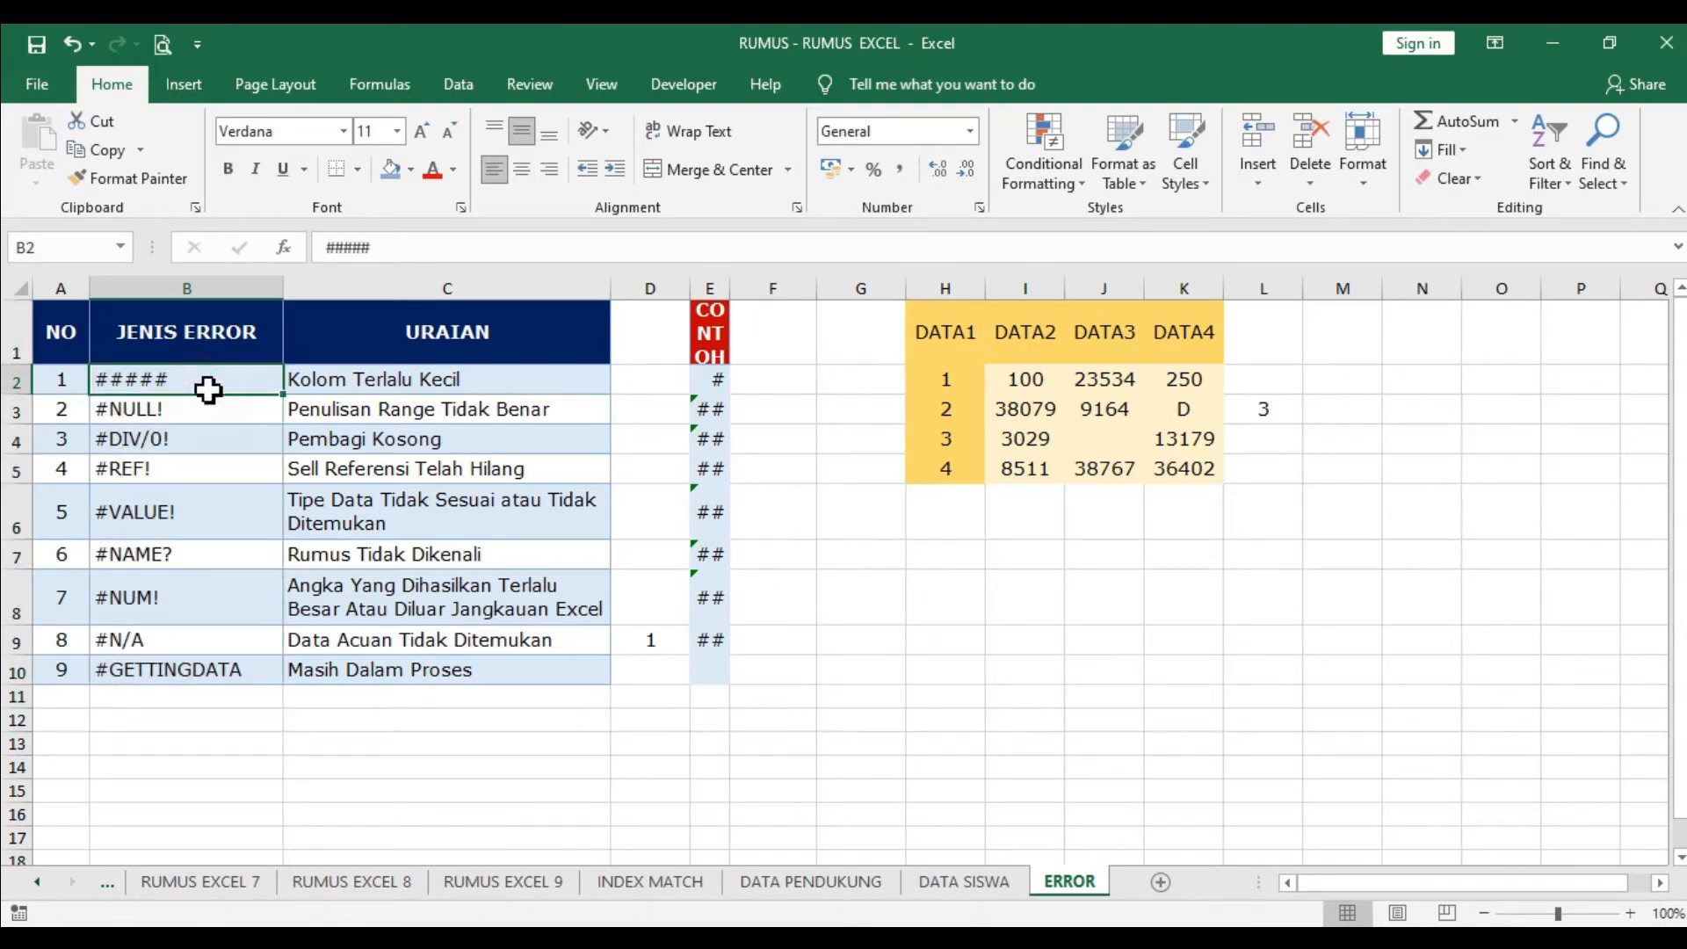
left_click(195, 410)
left_click(183, 436)
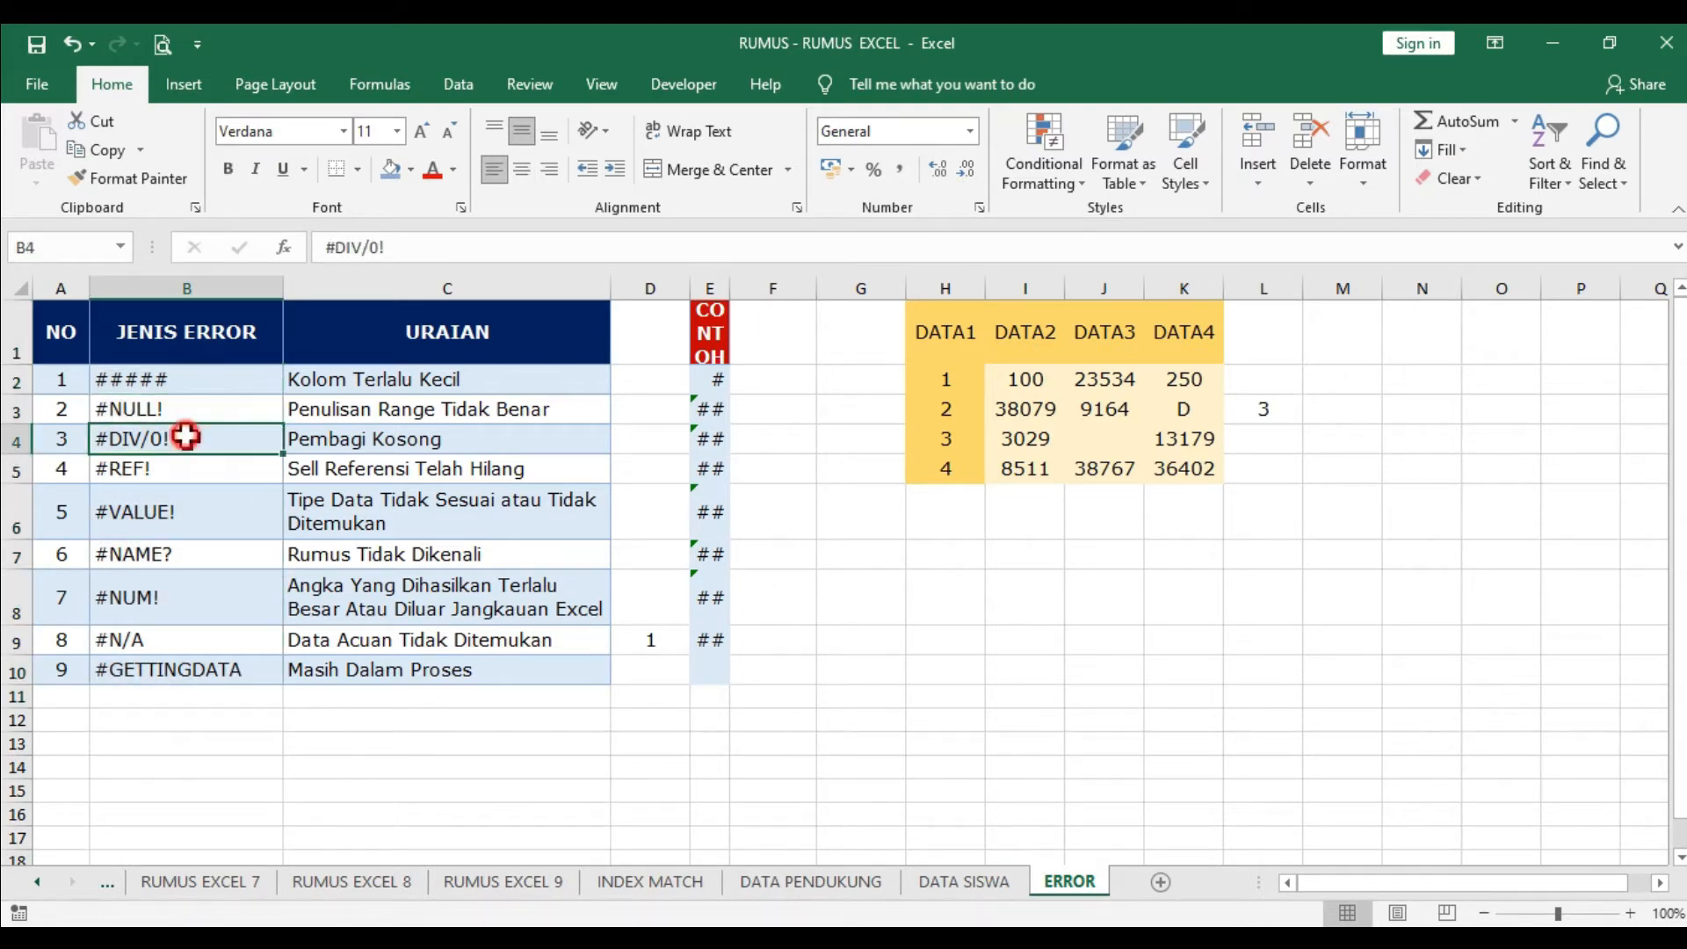
left_click(176, 467)
left_click(177, 514)
left_click(176, 581)
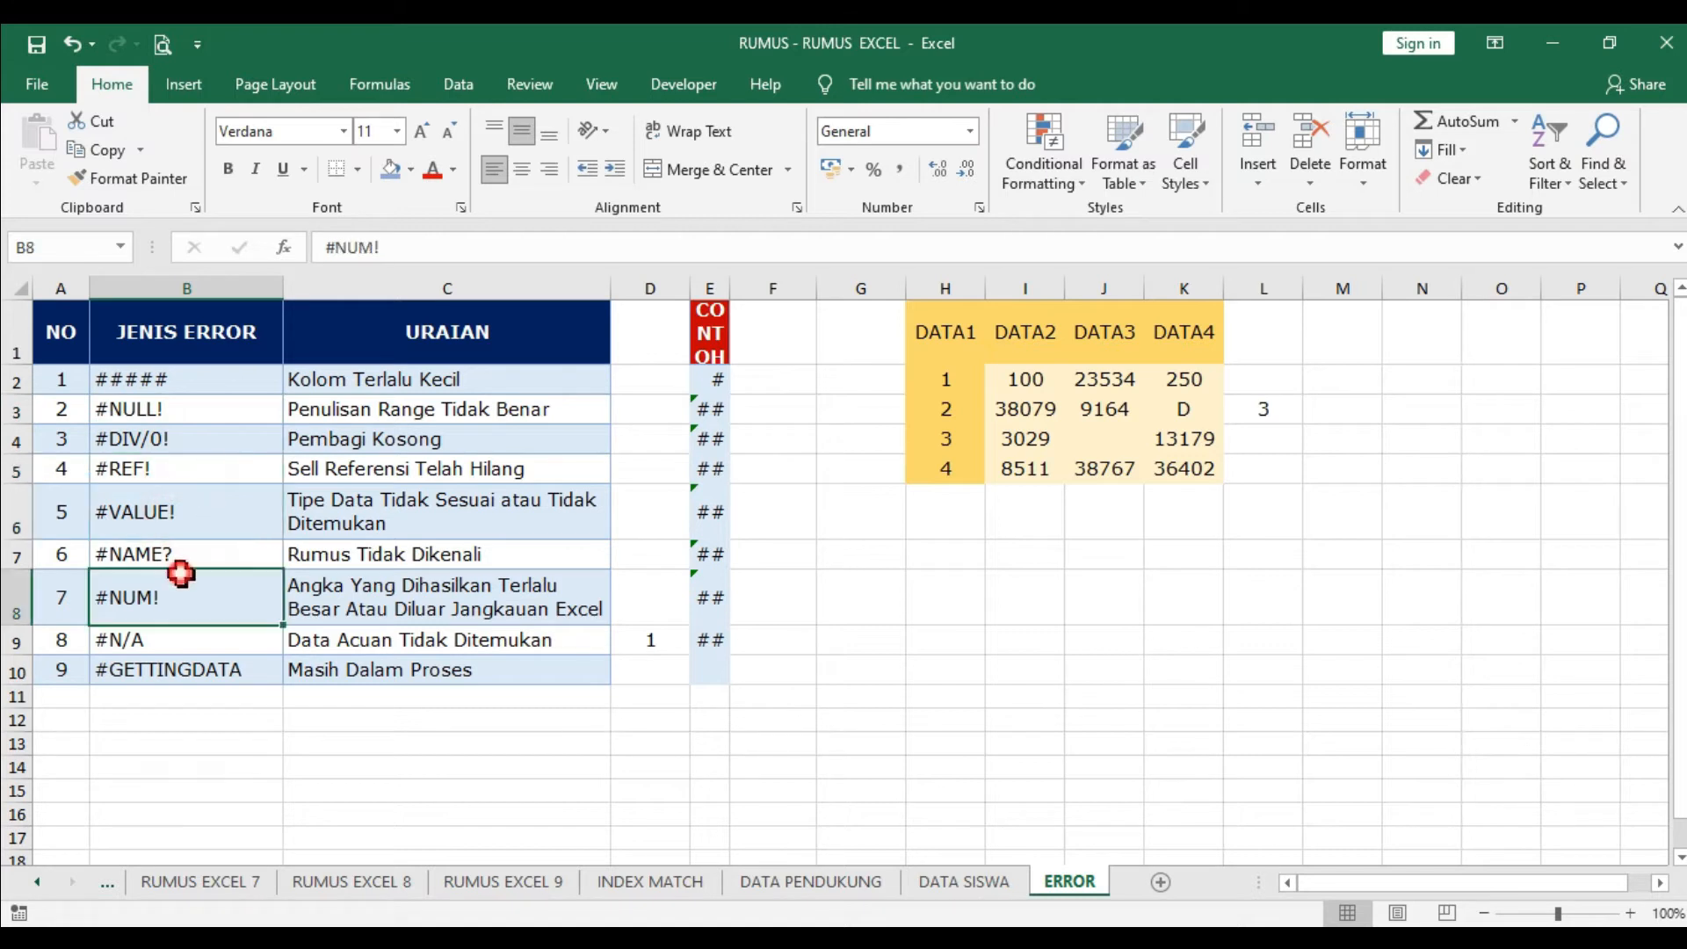
left_click(182, 554)
left_click(176, 590)
left_click(164, 650)
left_click(177, 668)
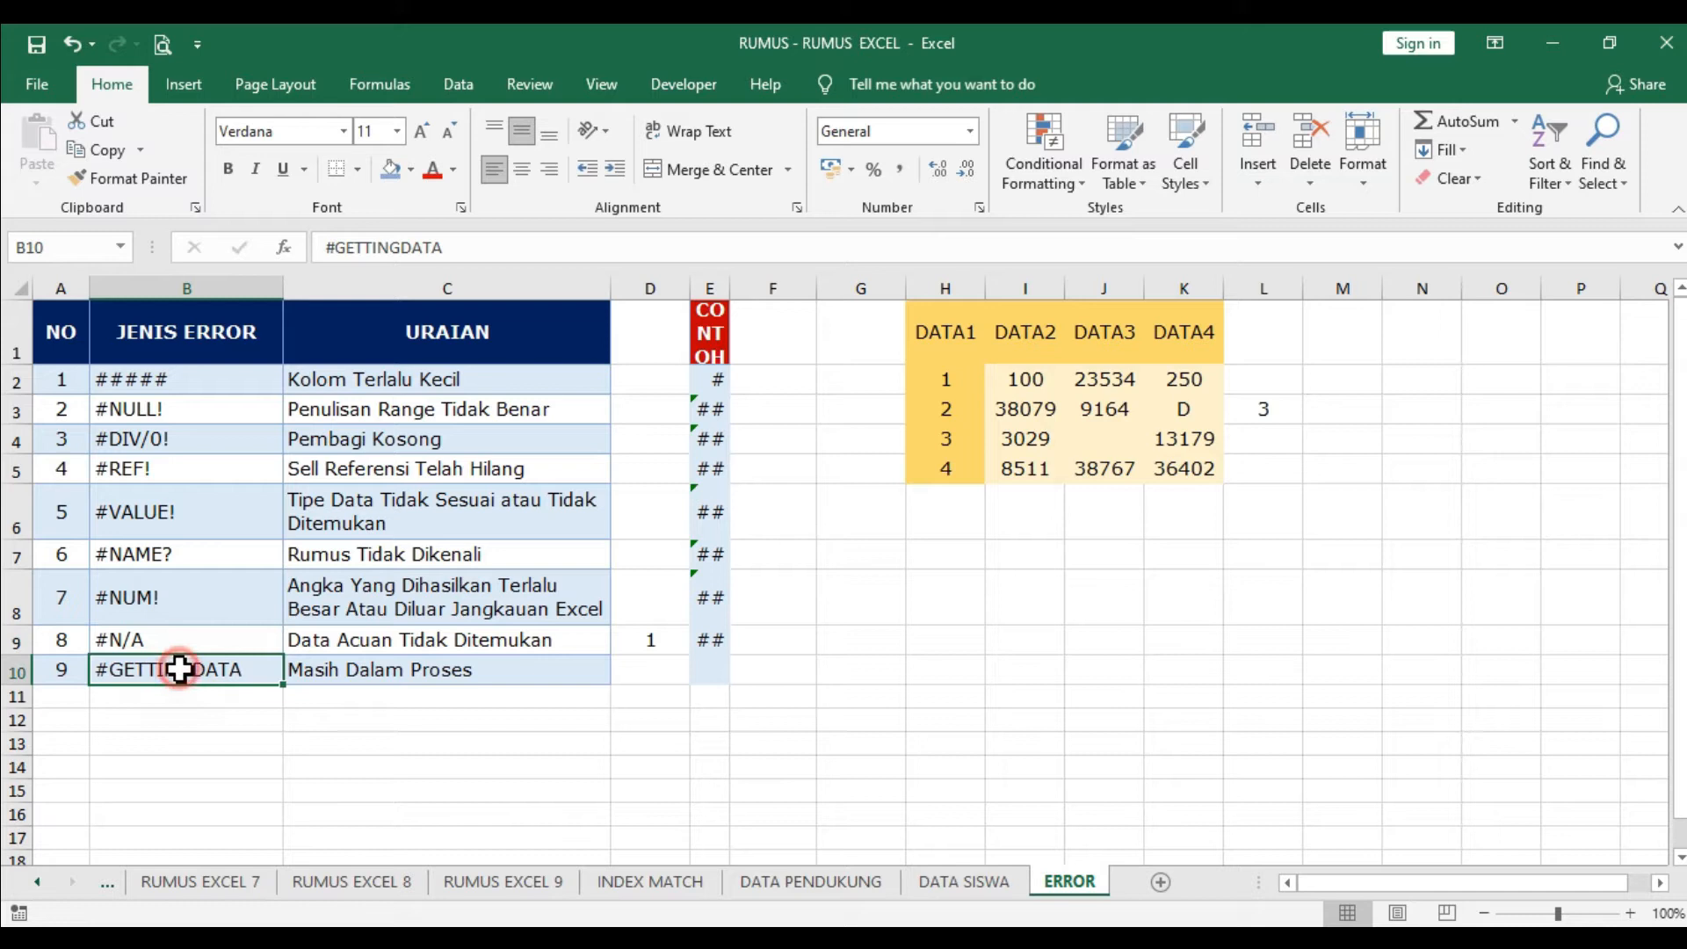
left_click_drag(419, 355, 342, 672)
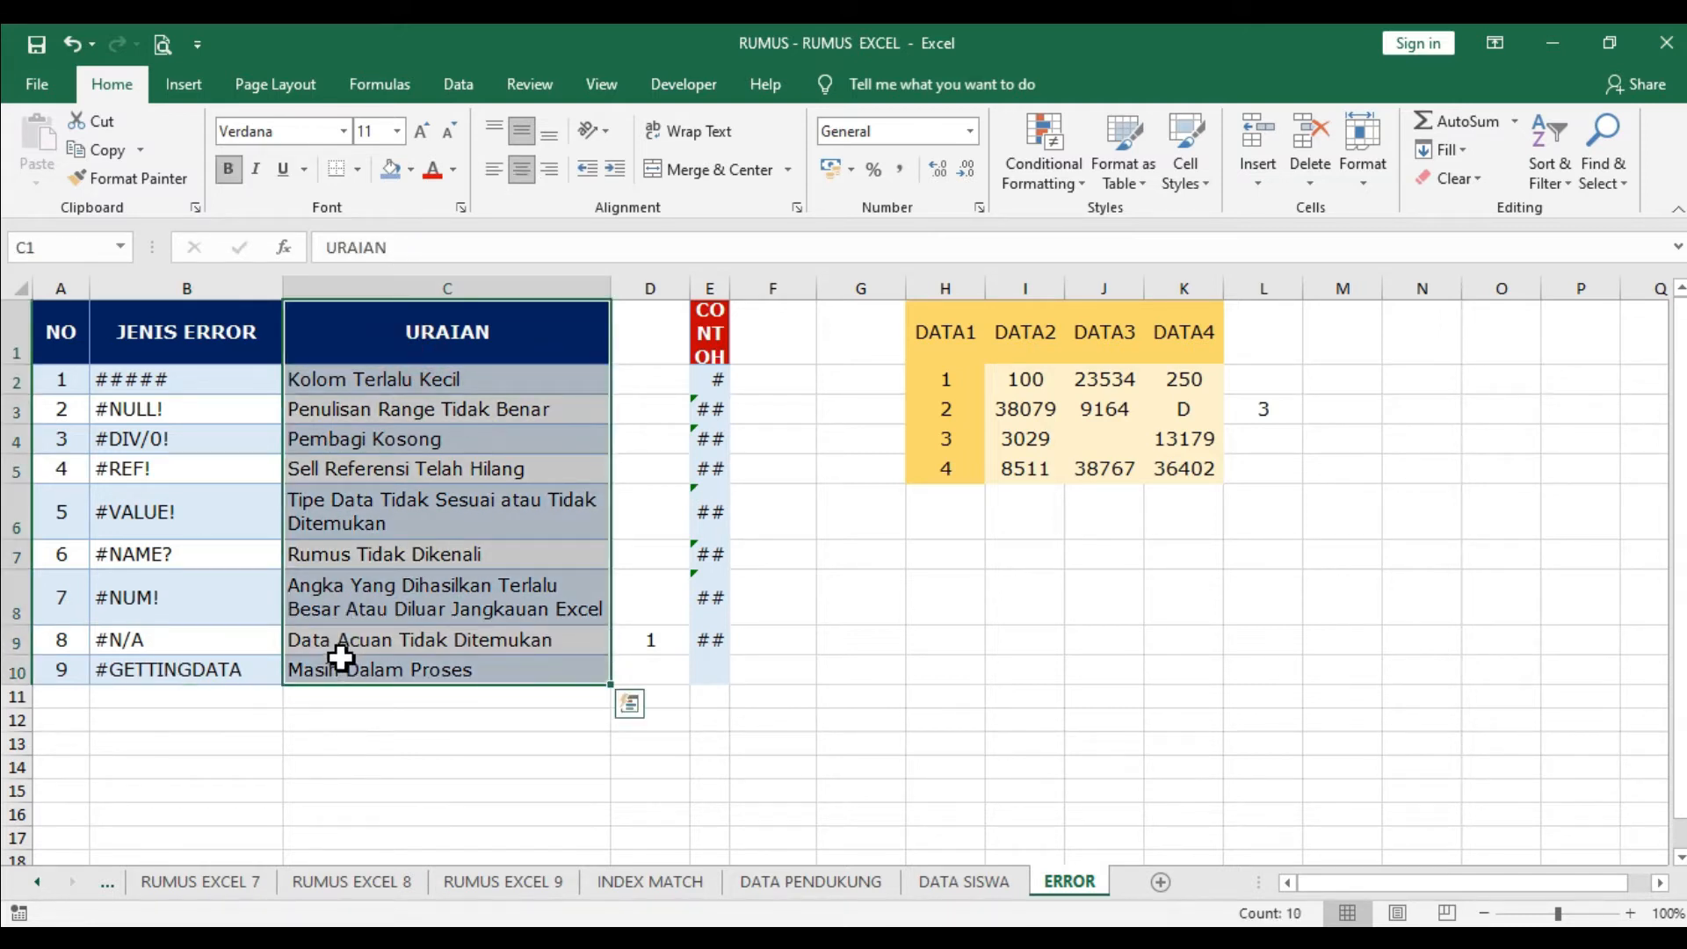
left_click(795, 379)
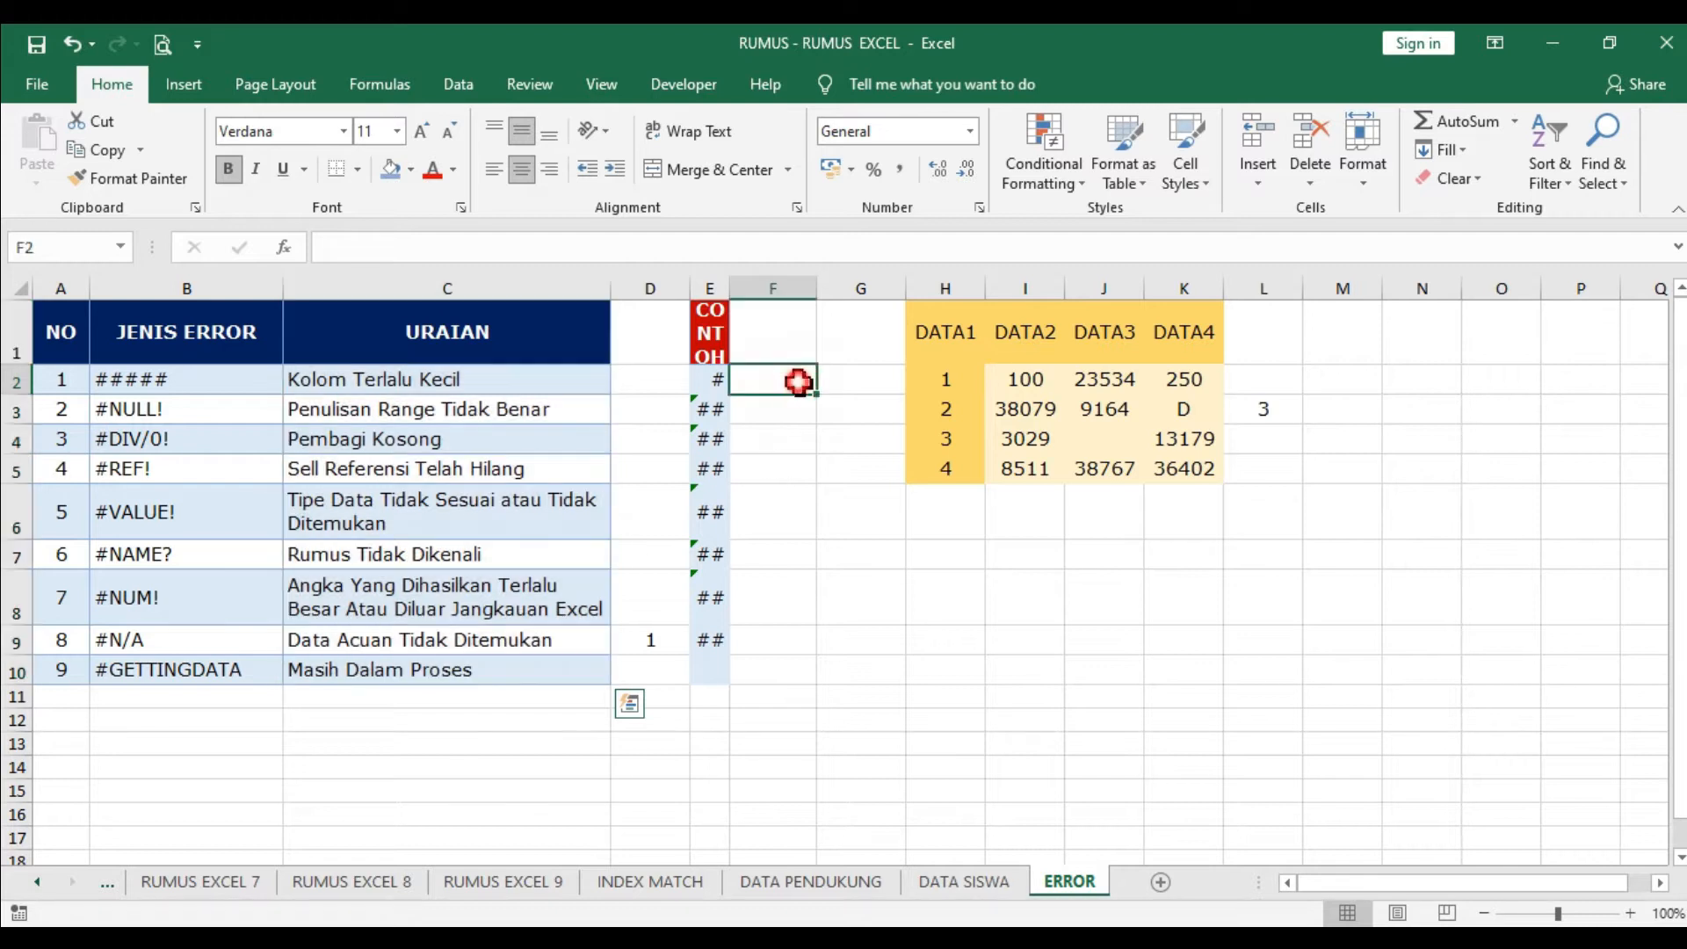
left_click(215, 380)
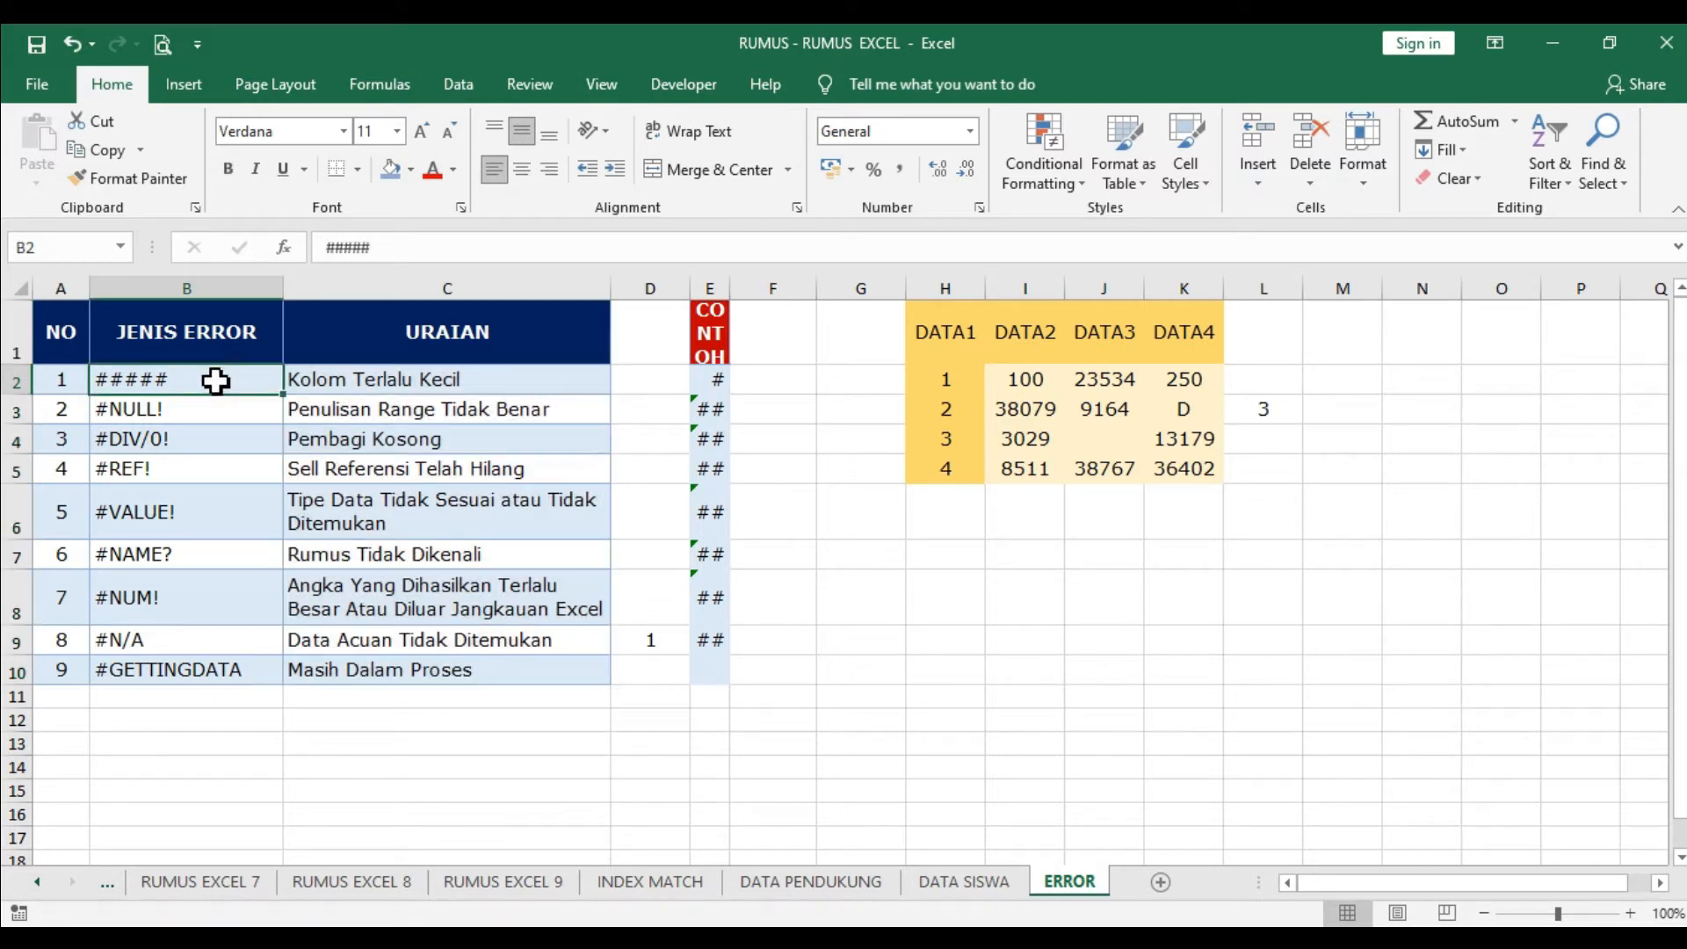
left_click(307, 382)
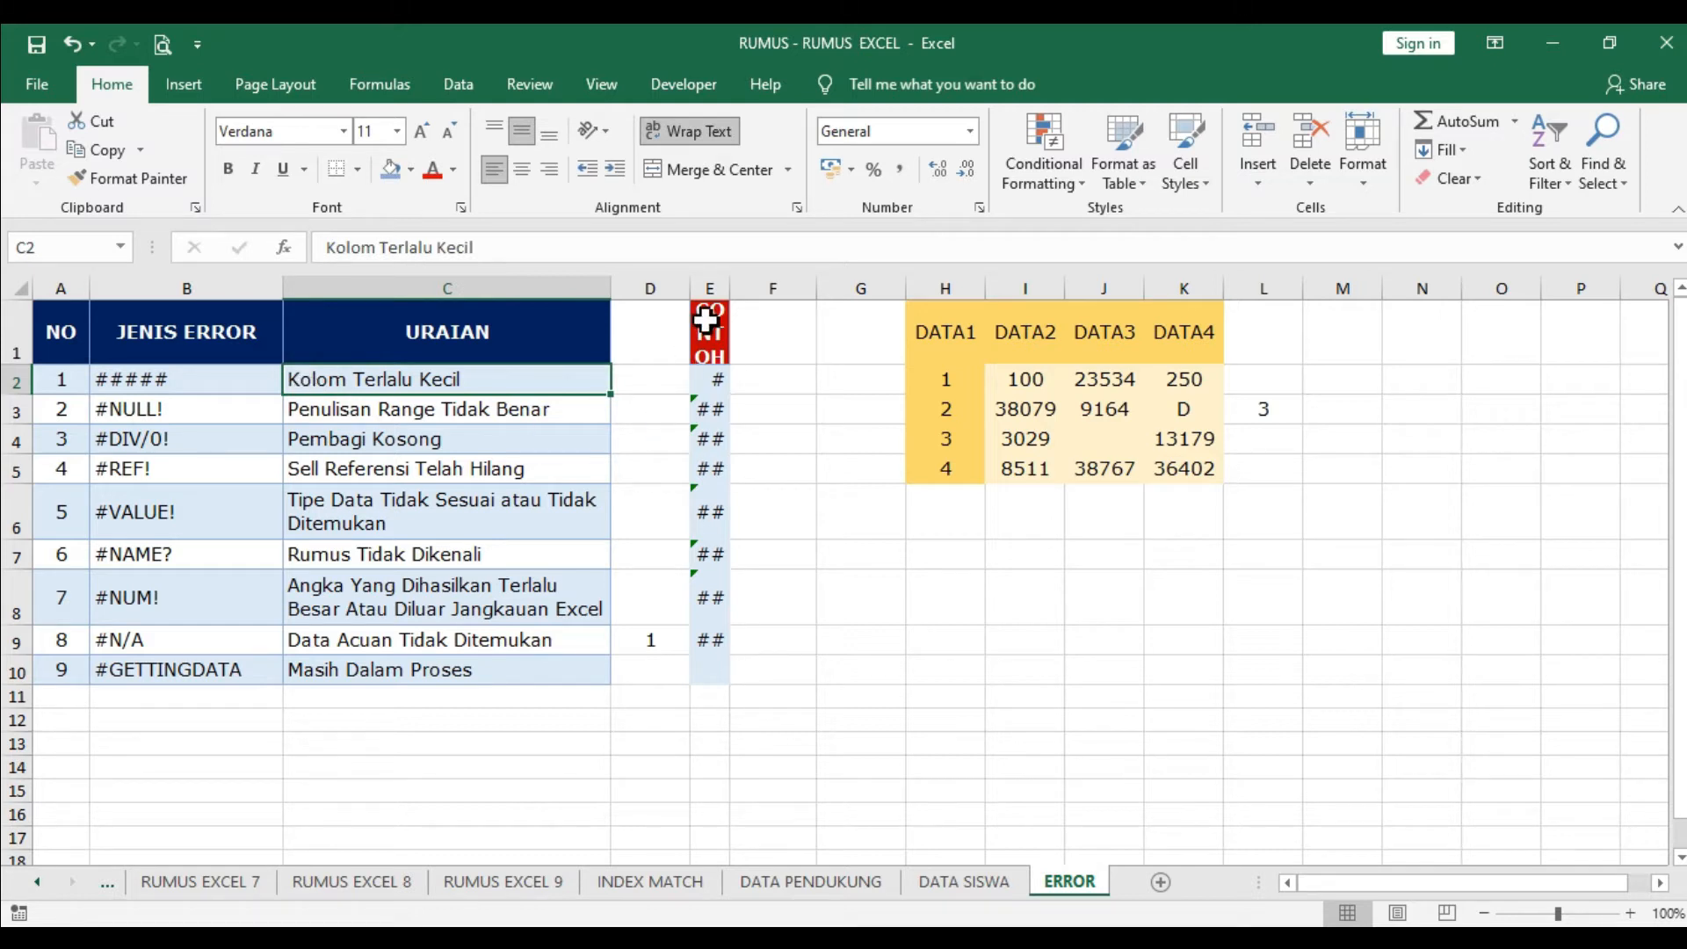
Step: Try auto-fitting the CONTOH column E to its contents, and undo the resize
left_click(711, 286)
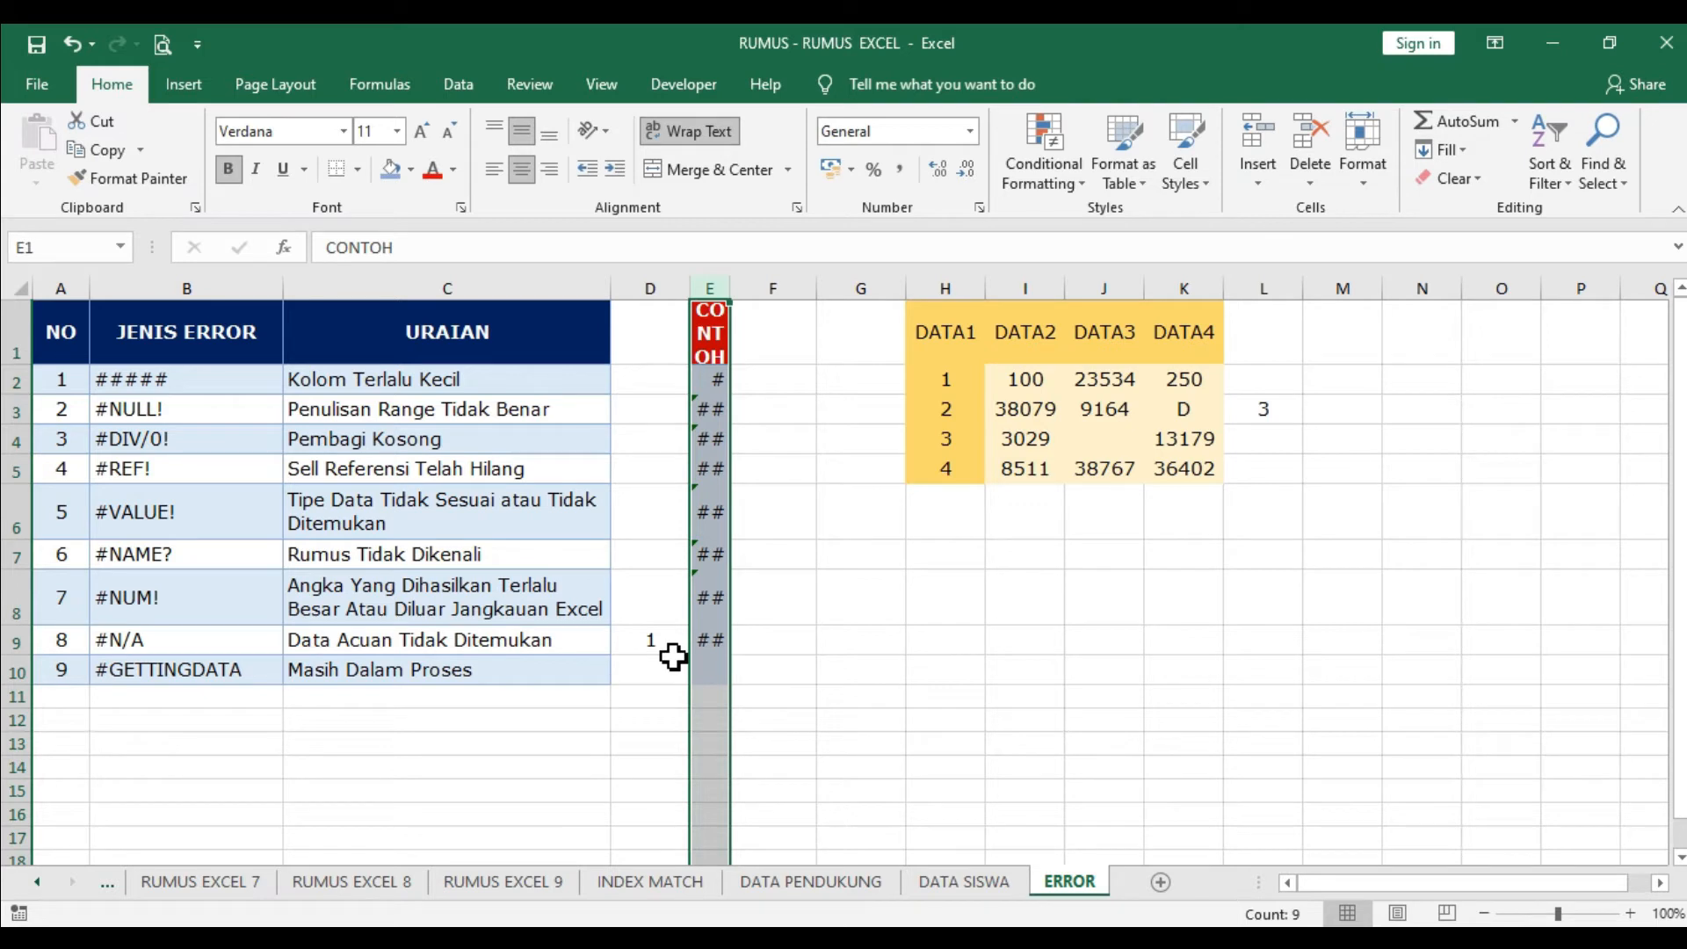
double_click(730, 286)
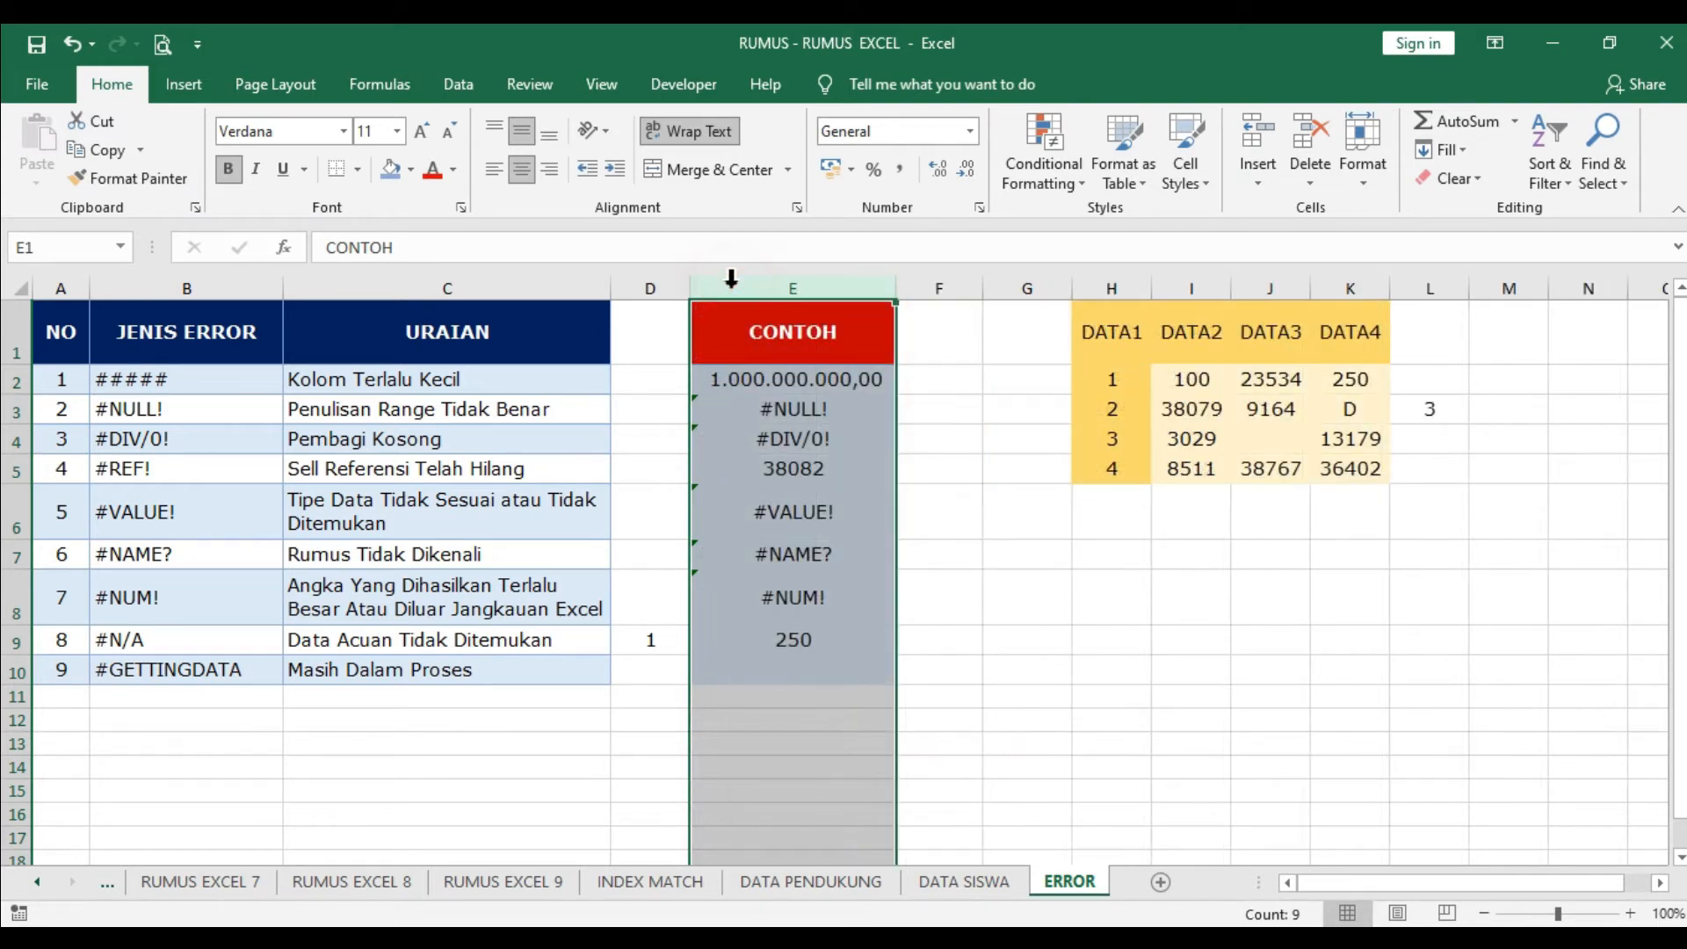
key("ctrl+z")
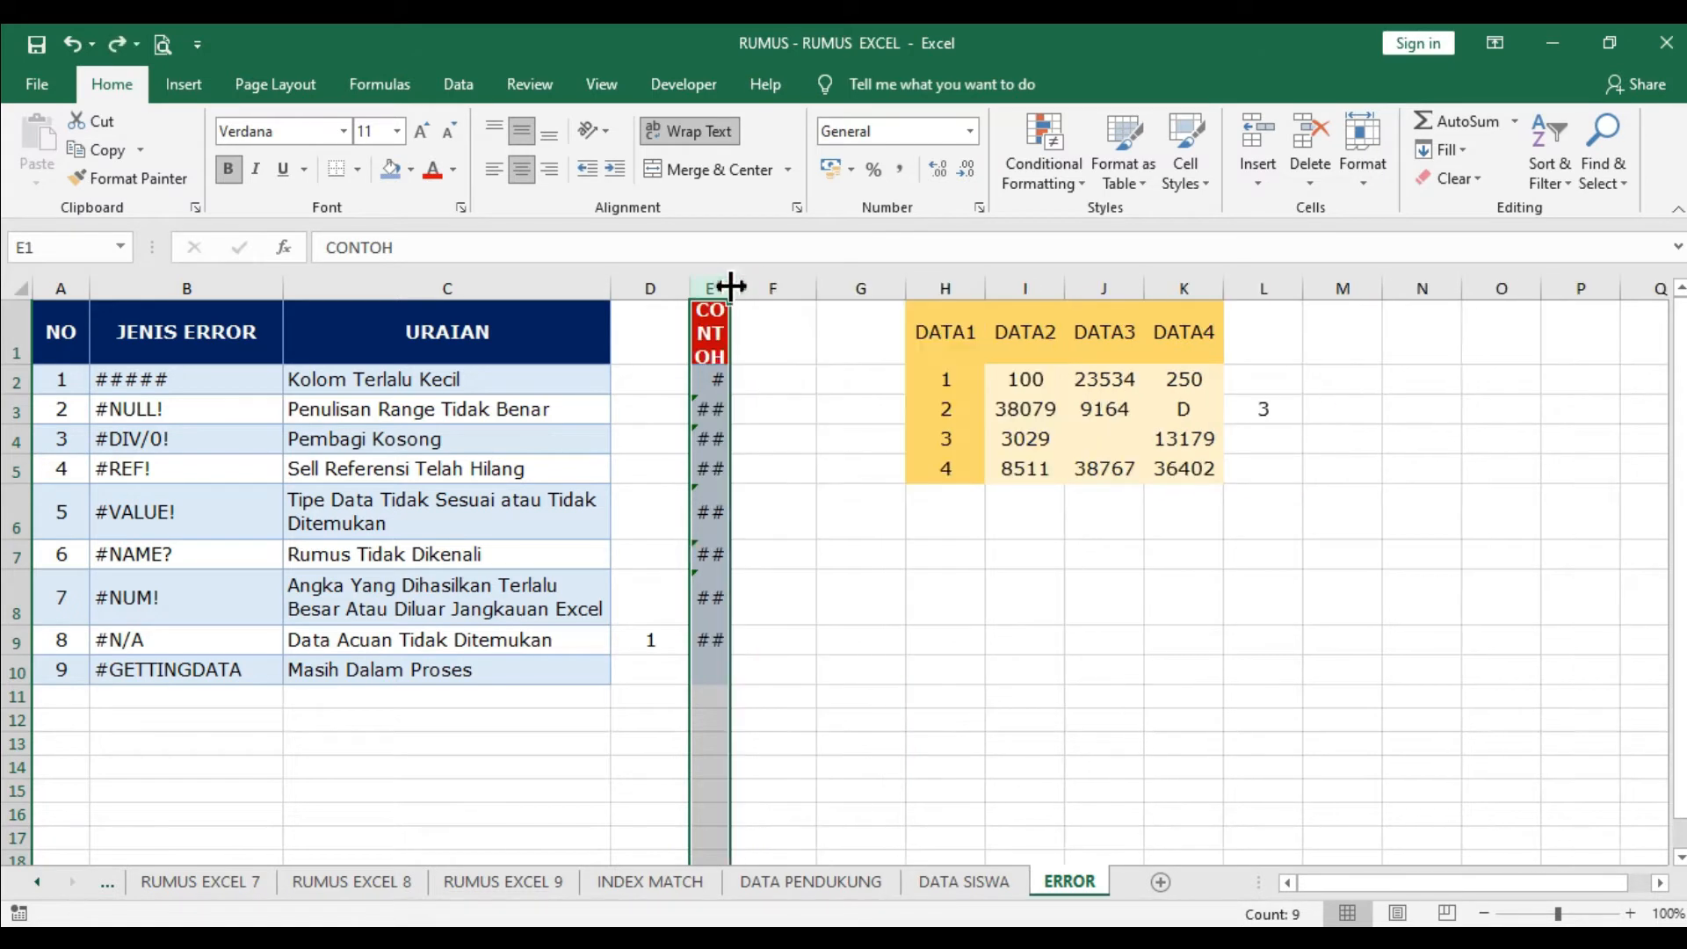
Step: Widen the CONTOH column E manually until the full number in E2 fits
left_click(762, 374)
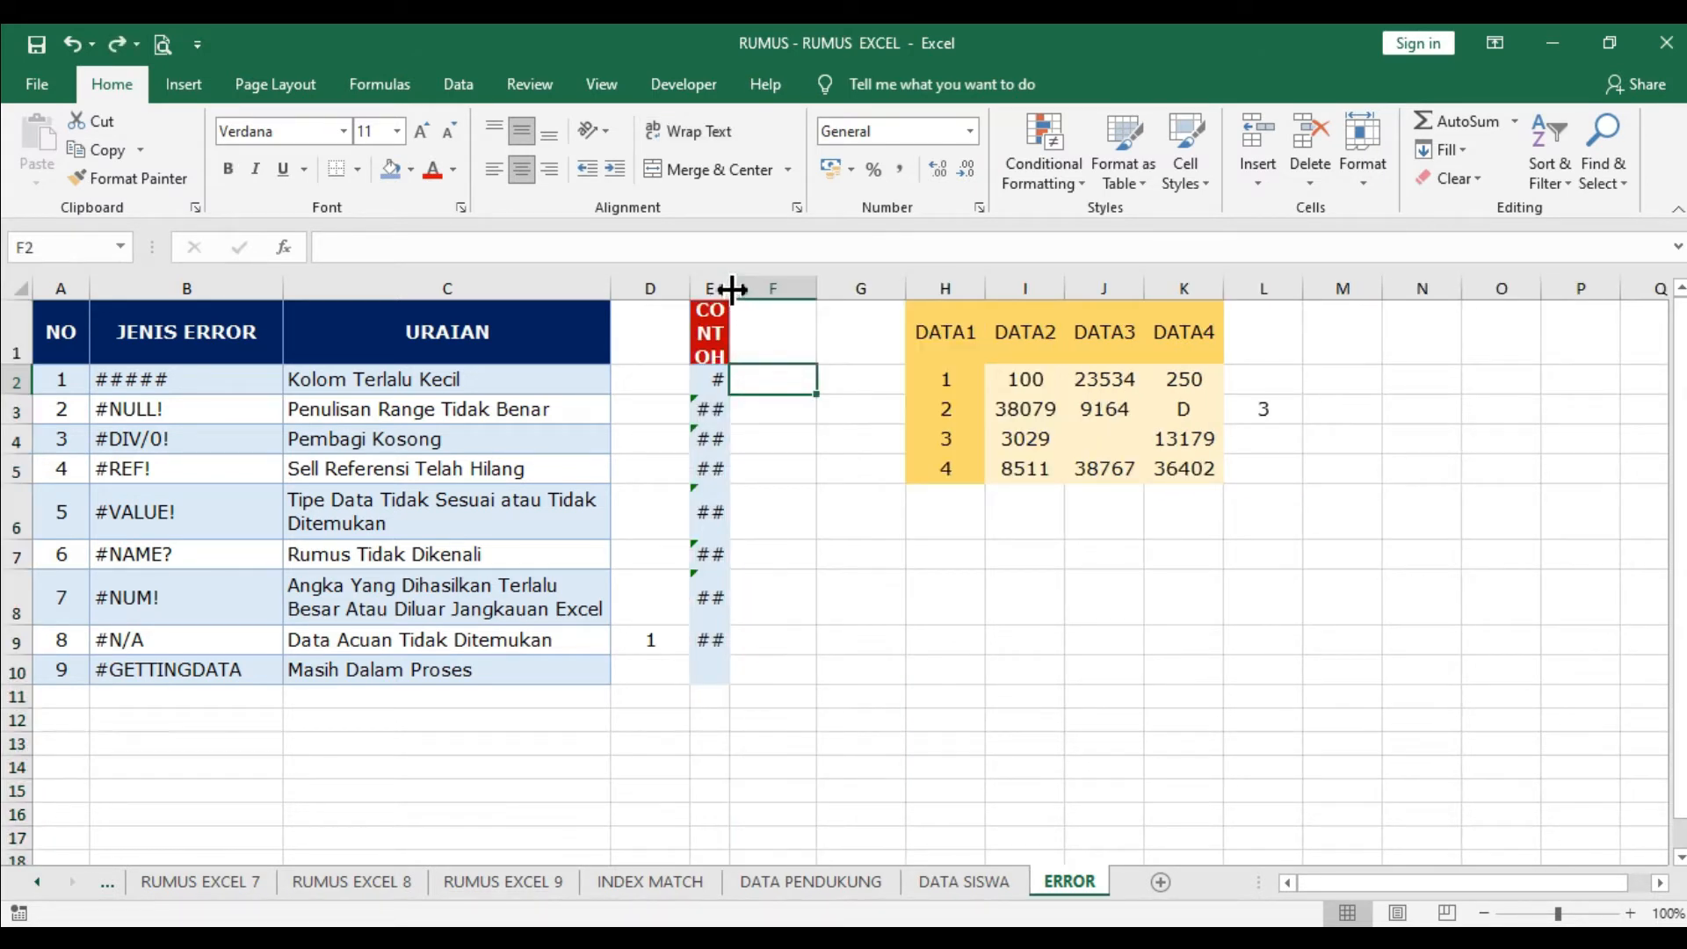
left_click_drag(731, 290, 878, 307)
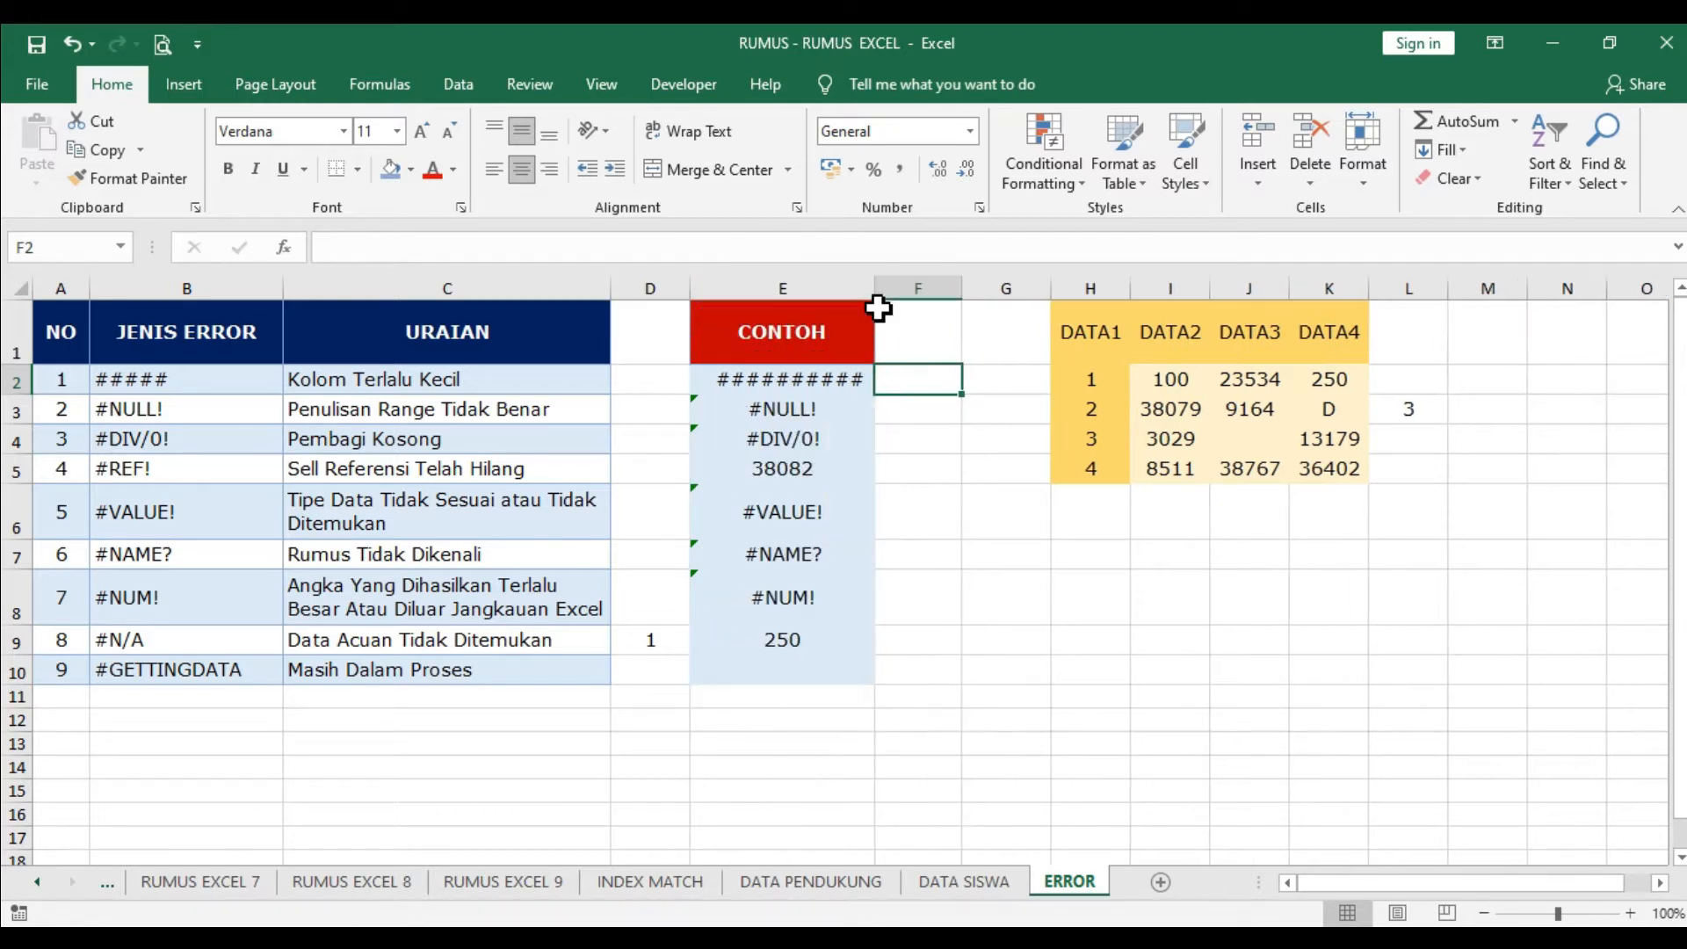
left_click_drag(875, 290, 942, 293)
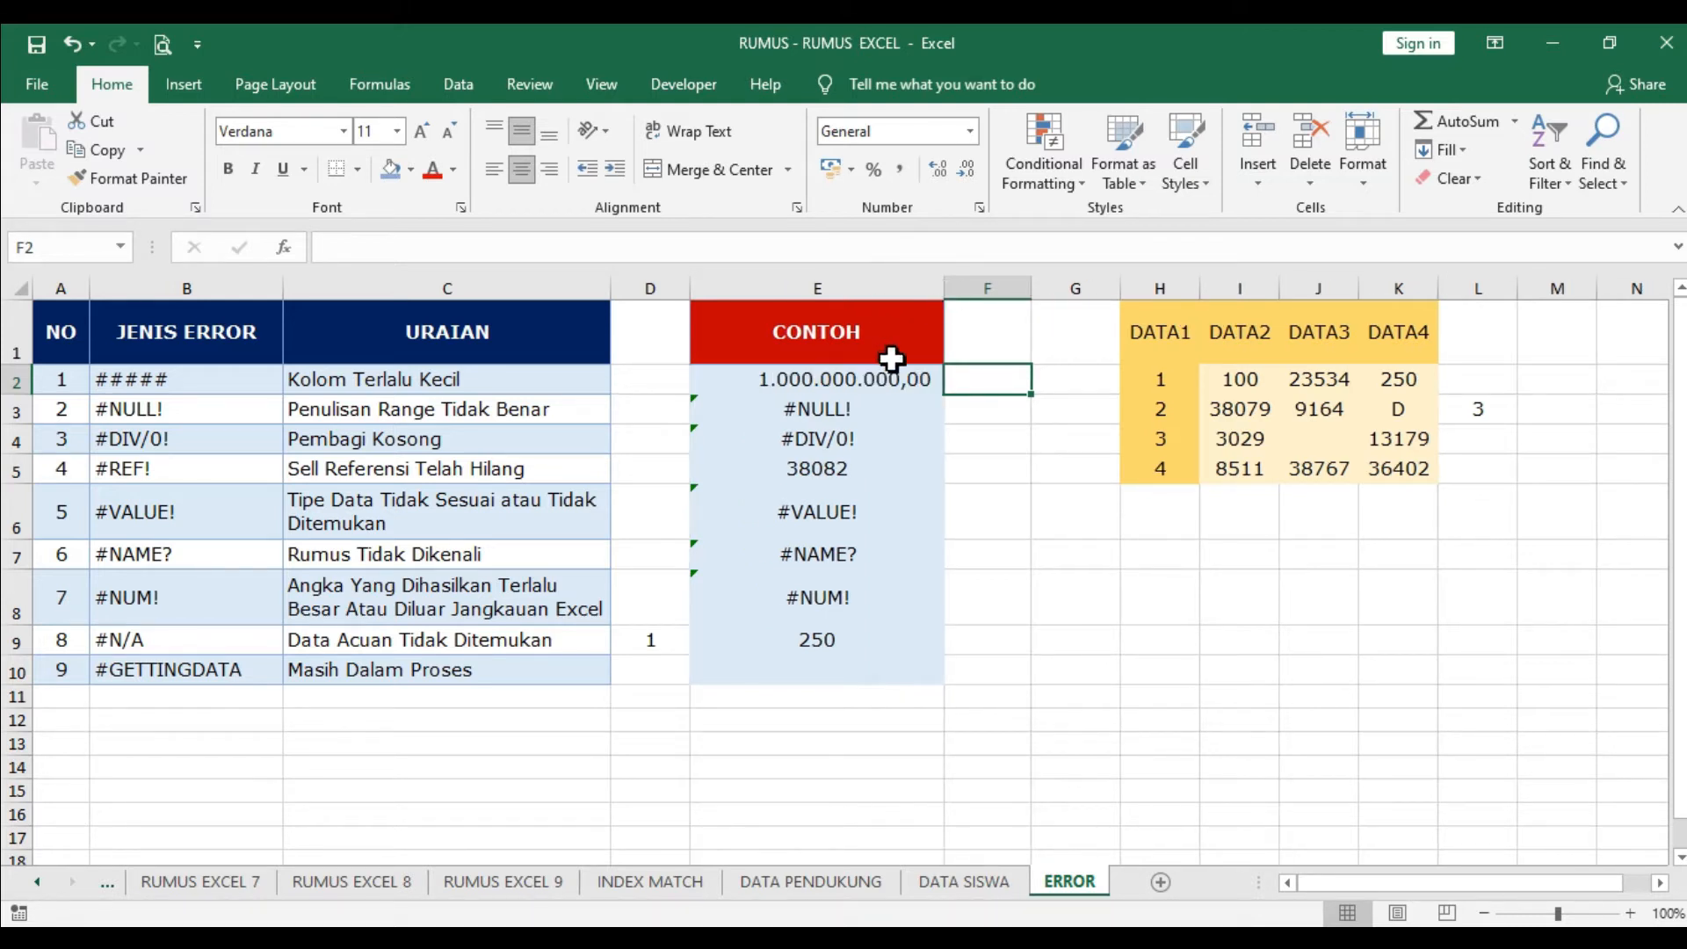
left_click(886, 384)
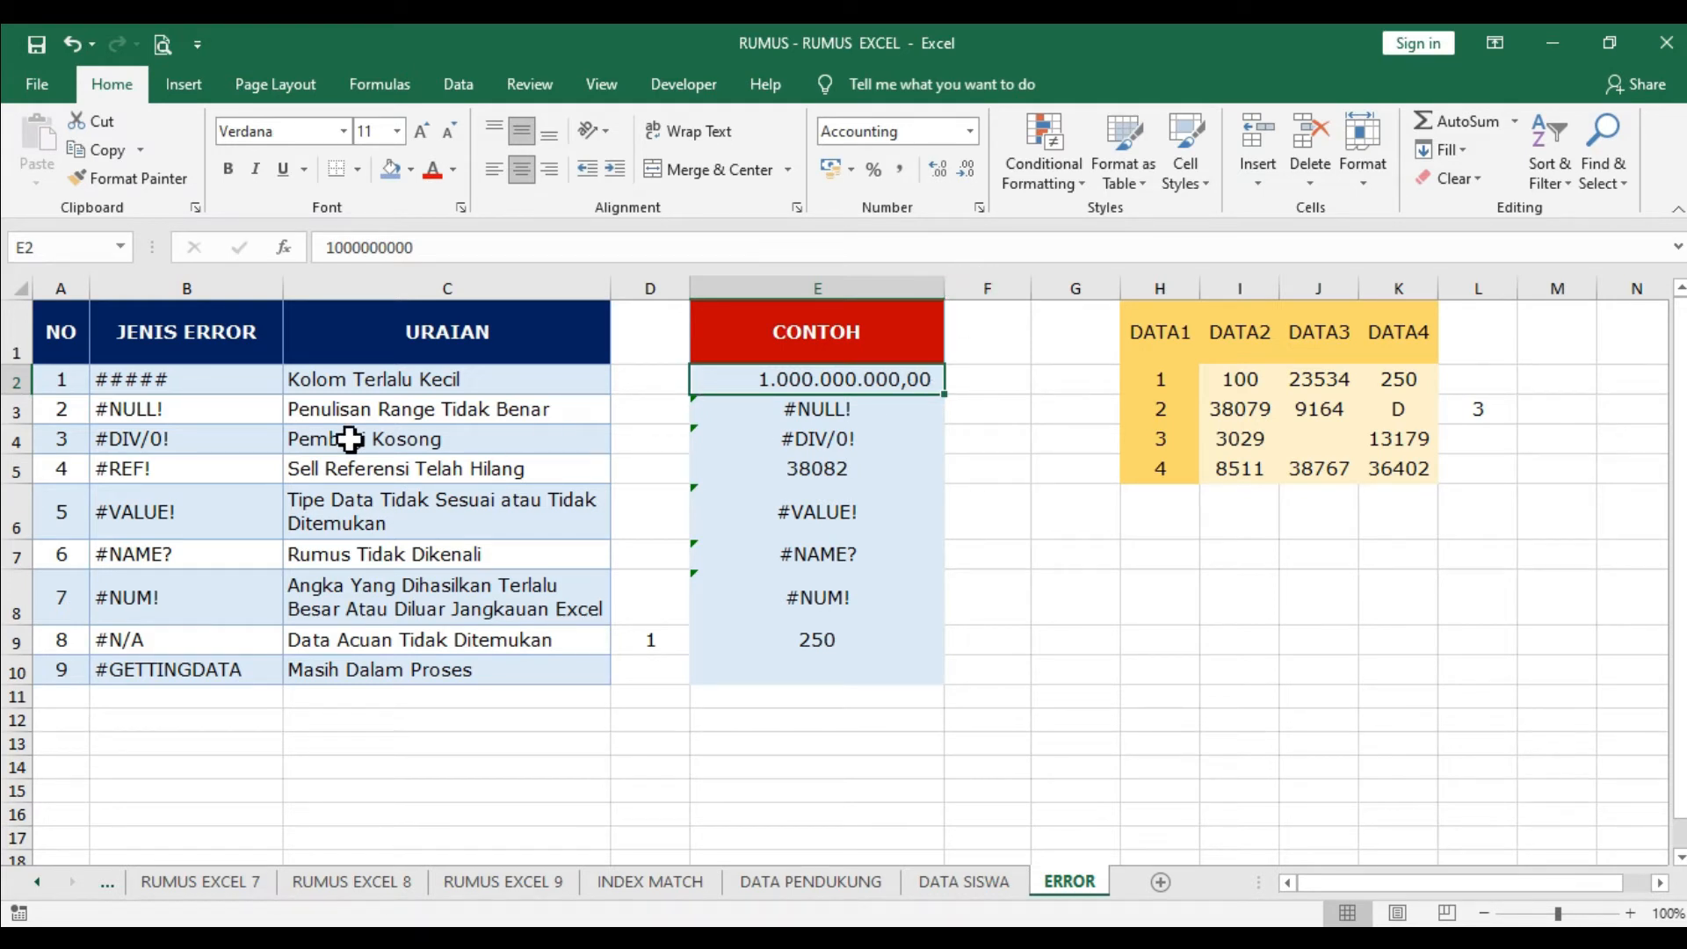
Step: Inspect the #NULL! example formula in E3 and replace the space between its references with a colon, making =SUM(I2:K2)
left_click(134, 409)
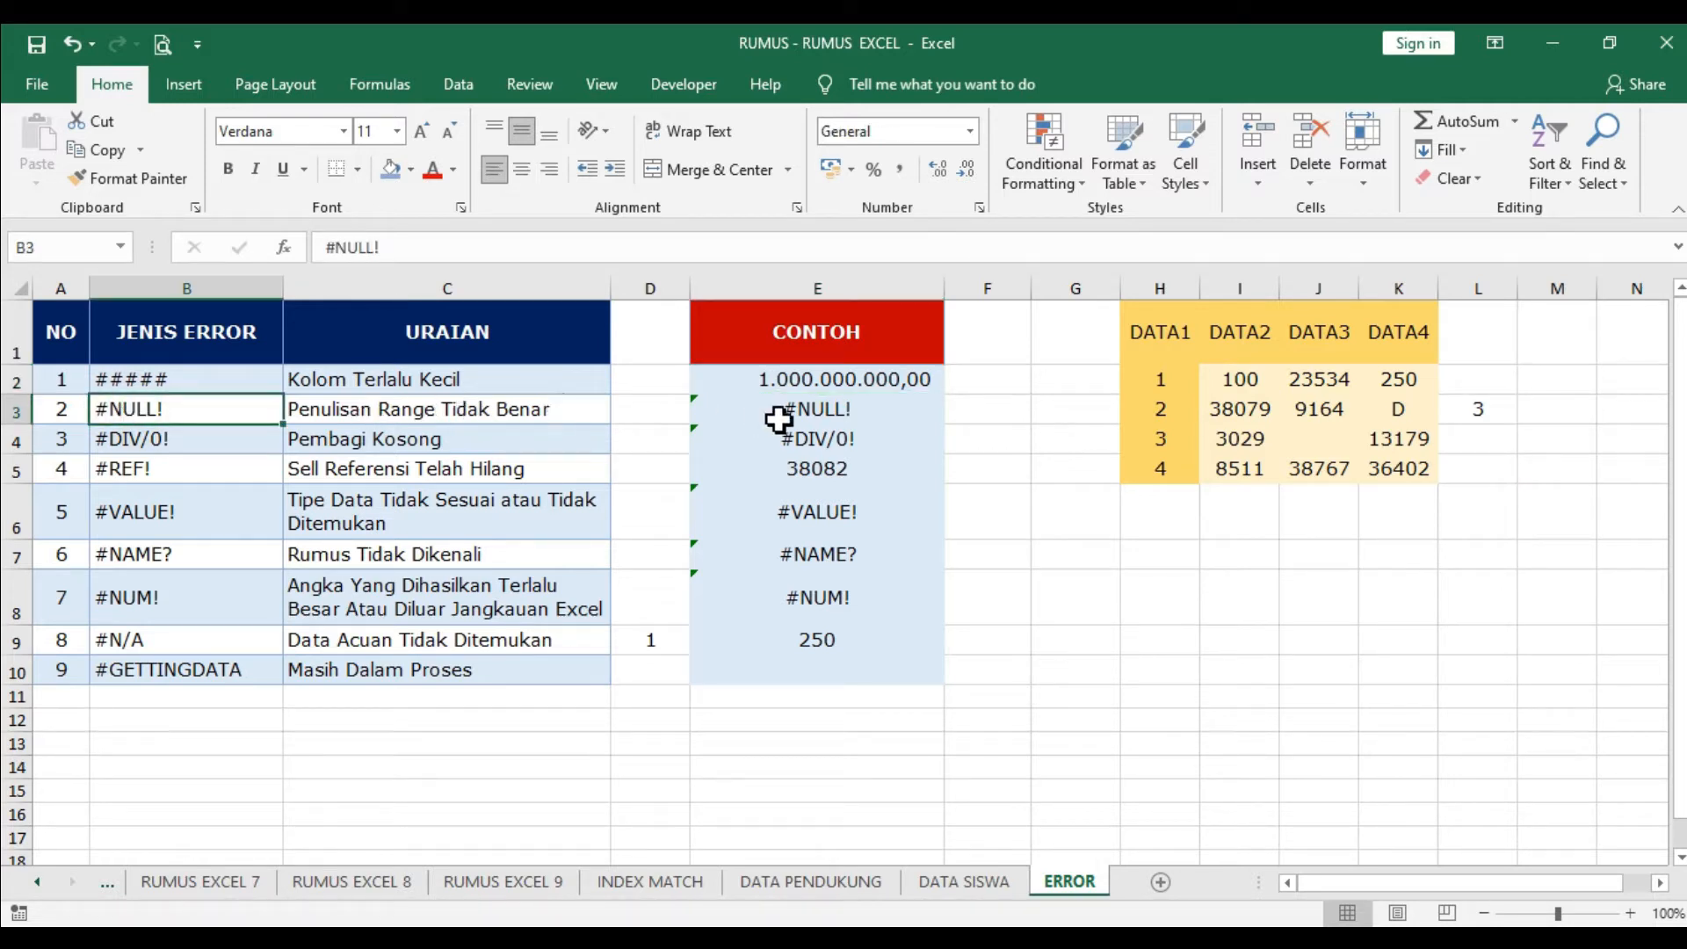
left_click(806, 411)
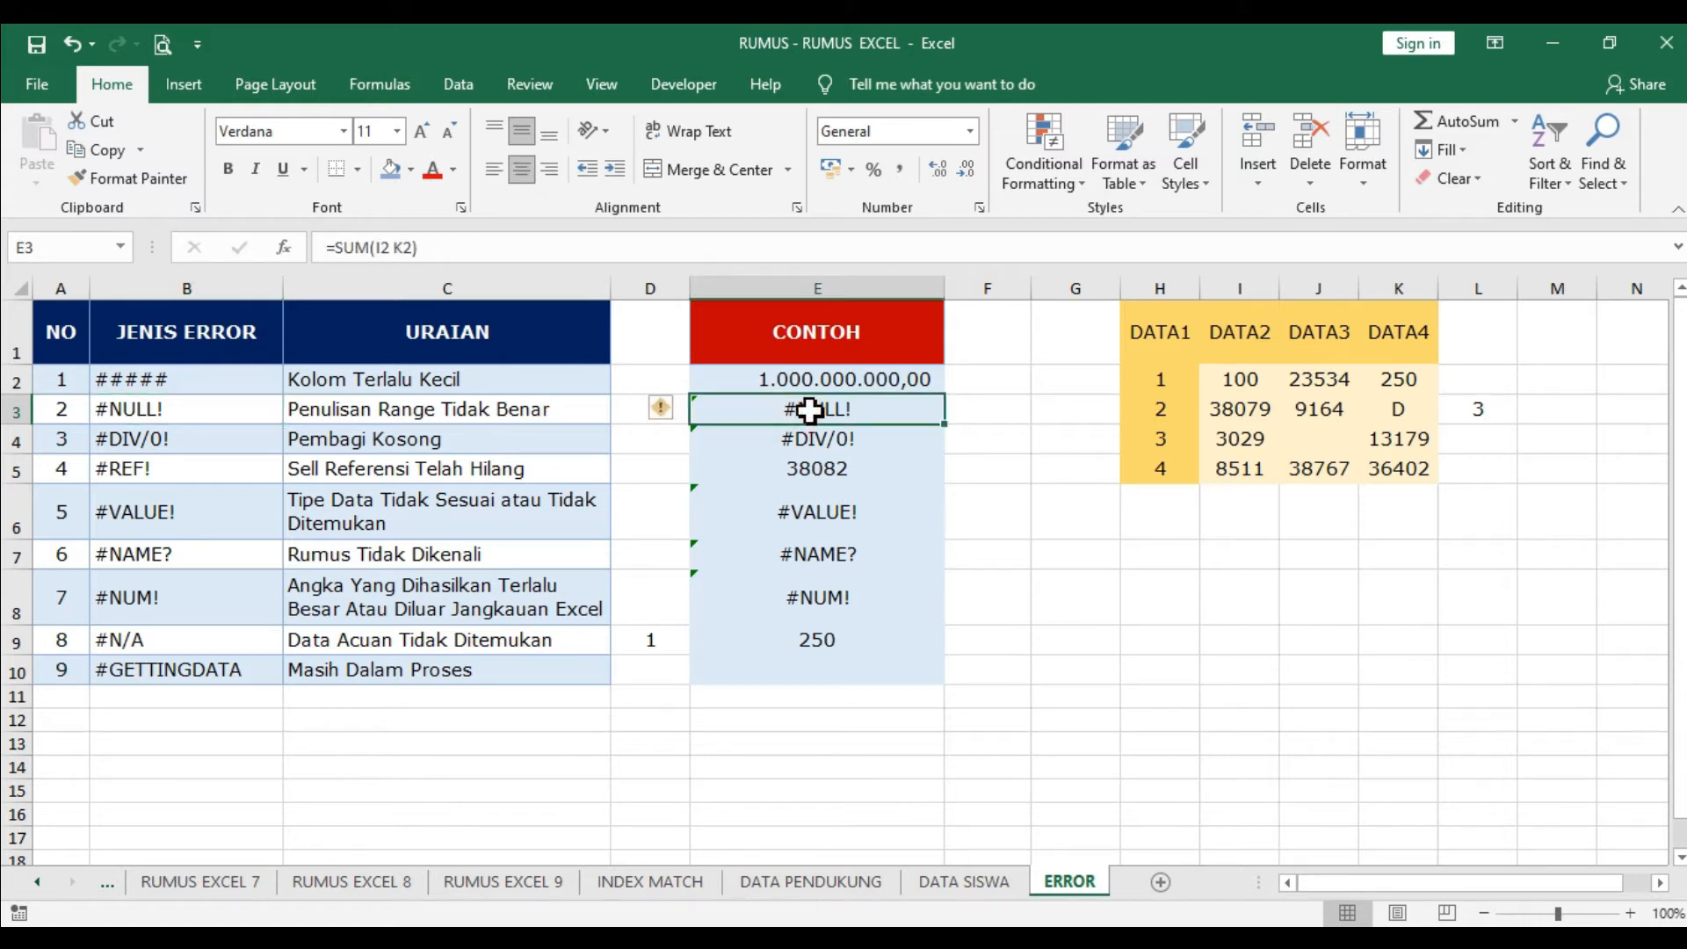
double_click(809, 409)
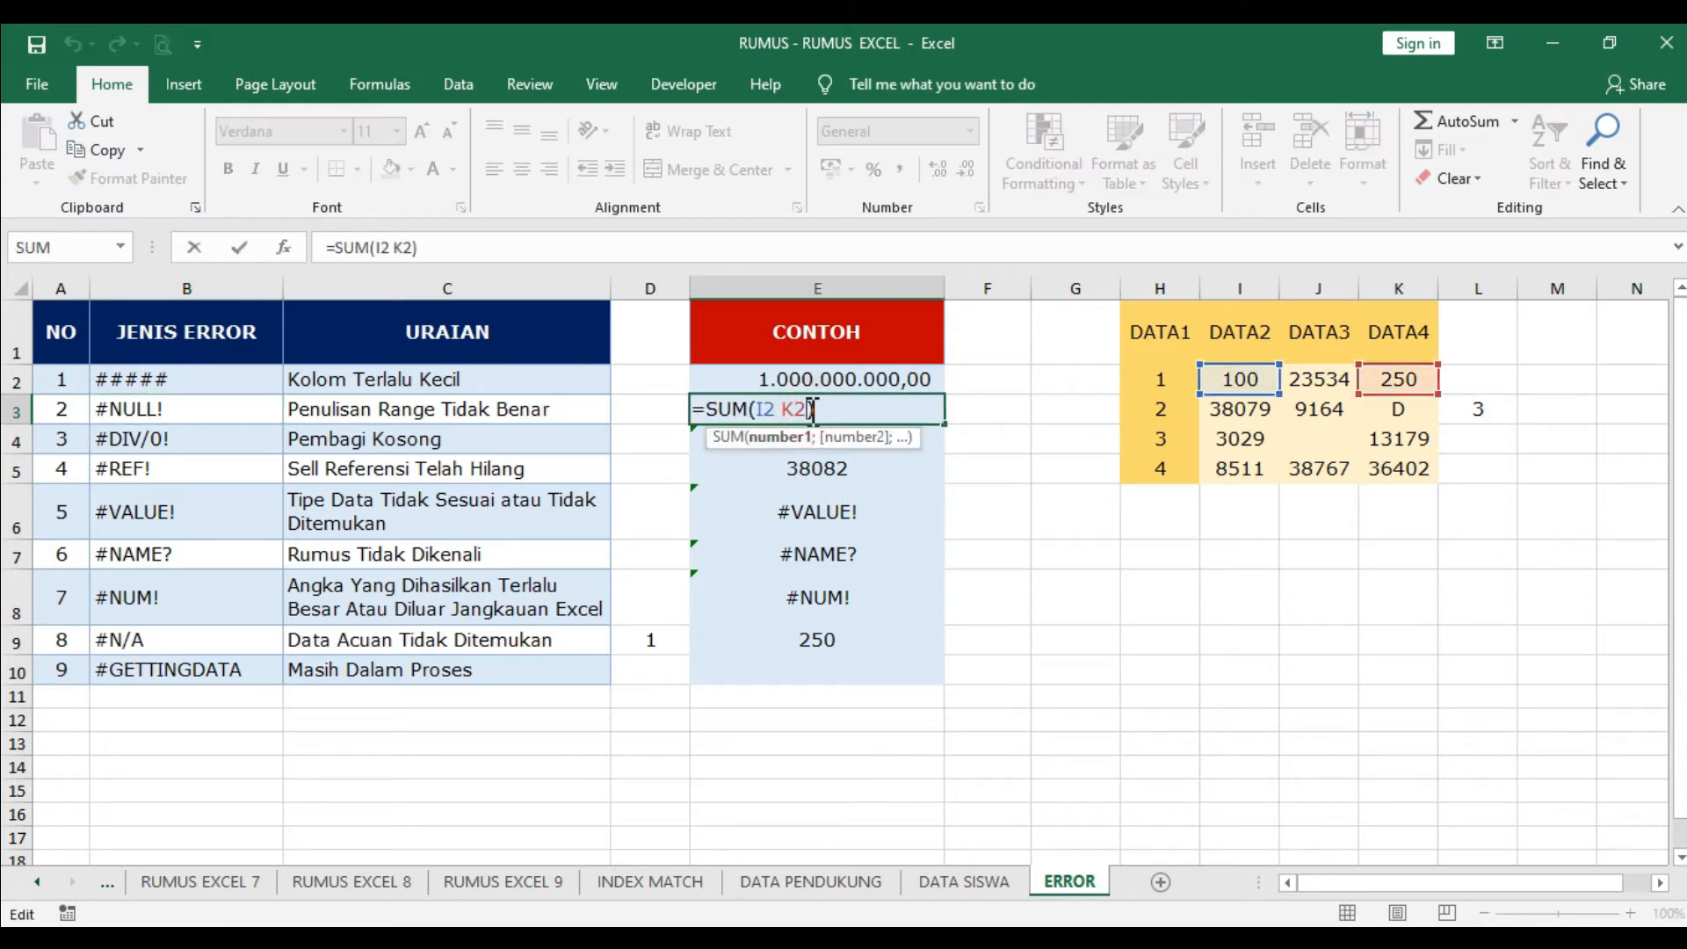
left_click(713, 408)
left_click_drag(718, 409, 769, 409)
left_click(780, 409)
left_click(815, 409)
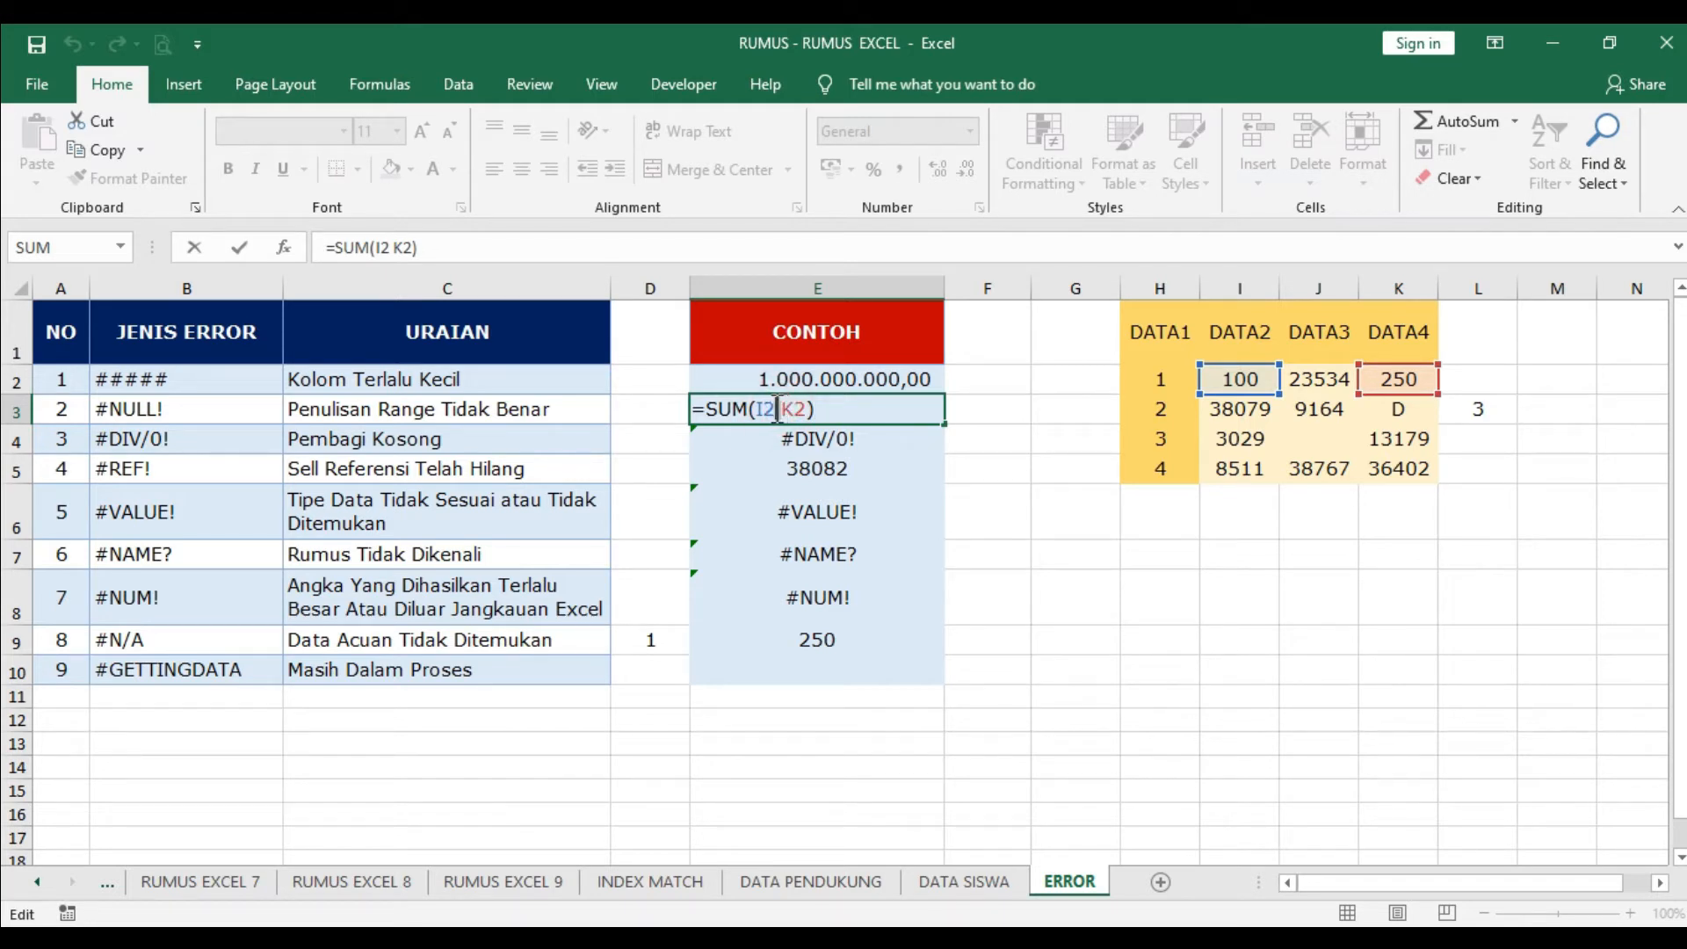
left_click(777, 409)
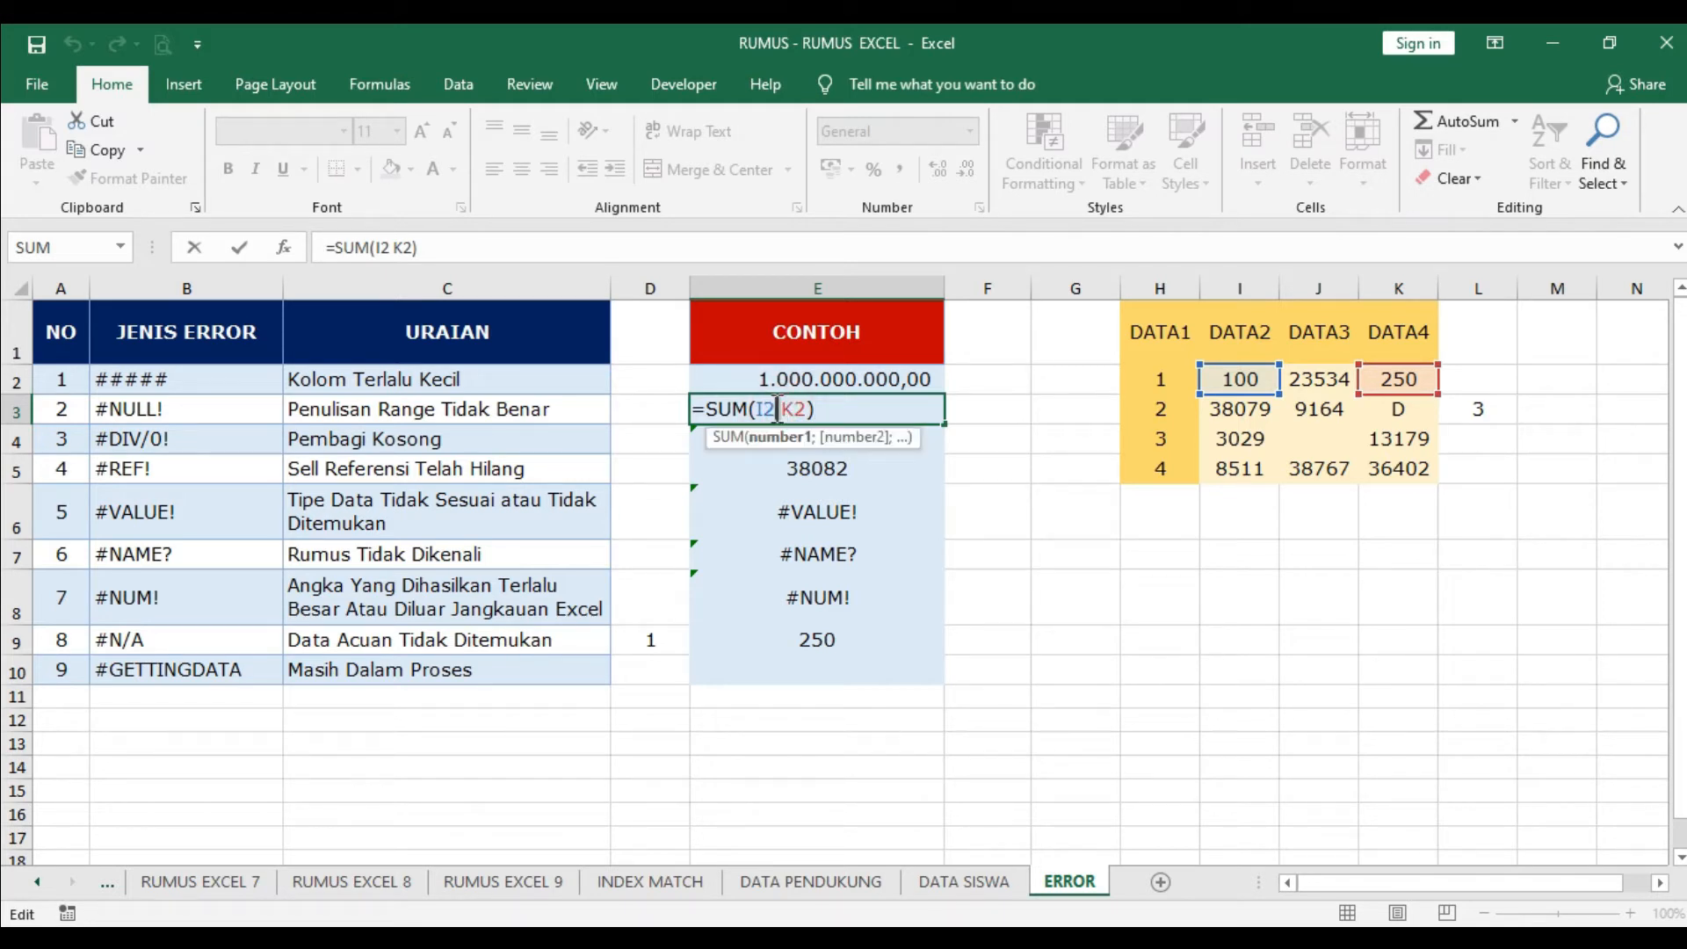
key("BackSpace")
type(":")
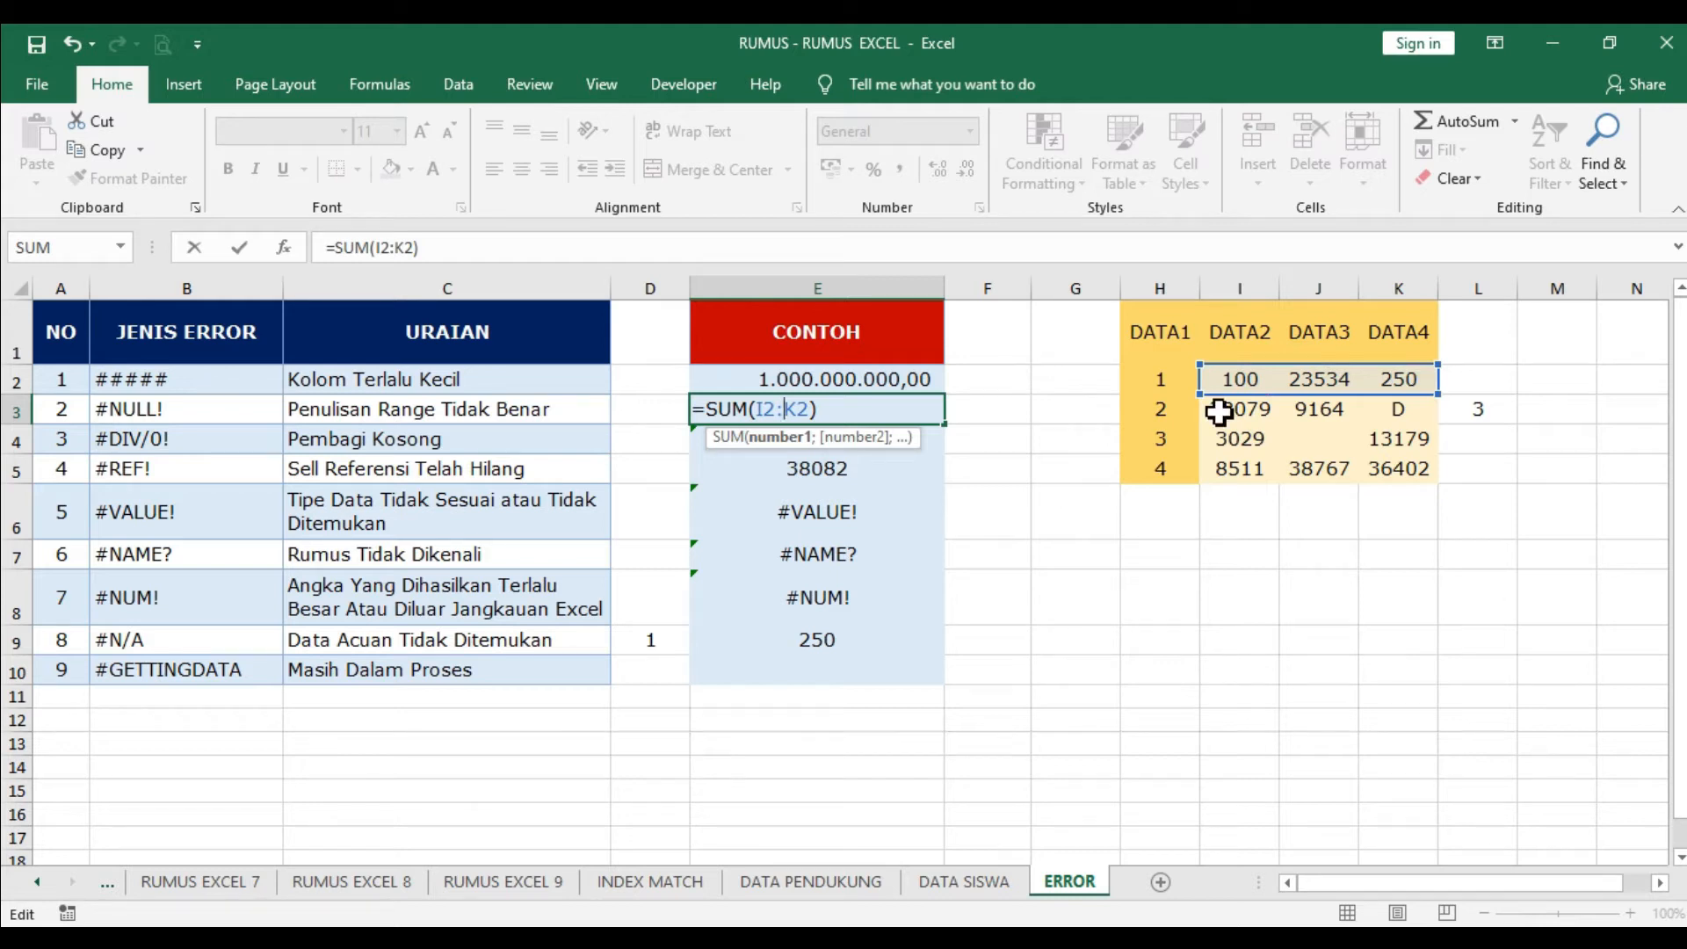
Step: Replace the colon in E3's formula with a semicolon and enter it as =SUM(I2;K2)
left_click(787, 408)
key("BackSpace")
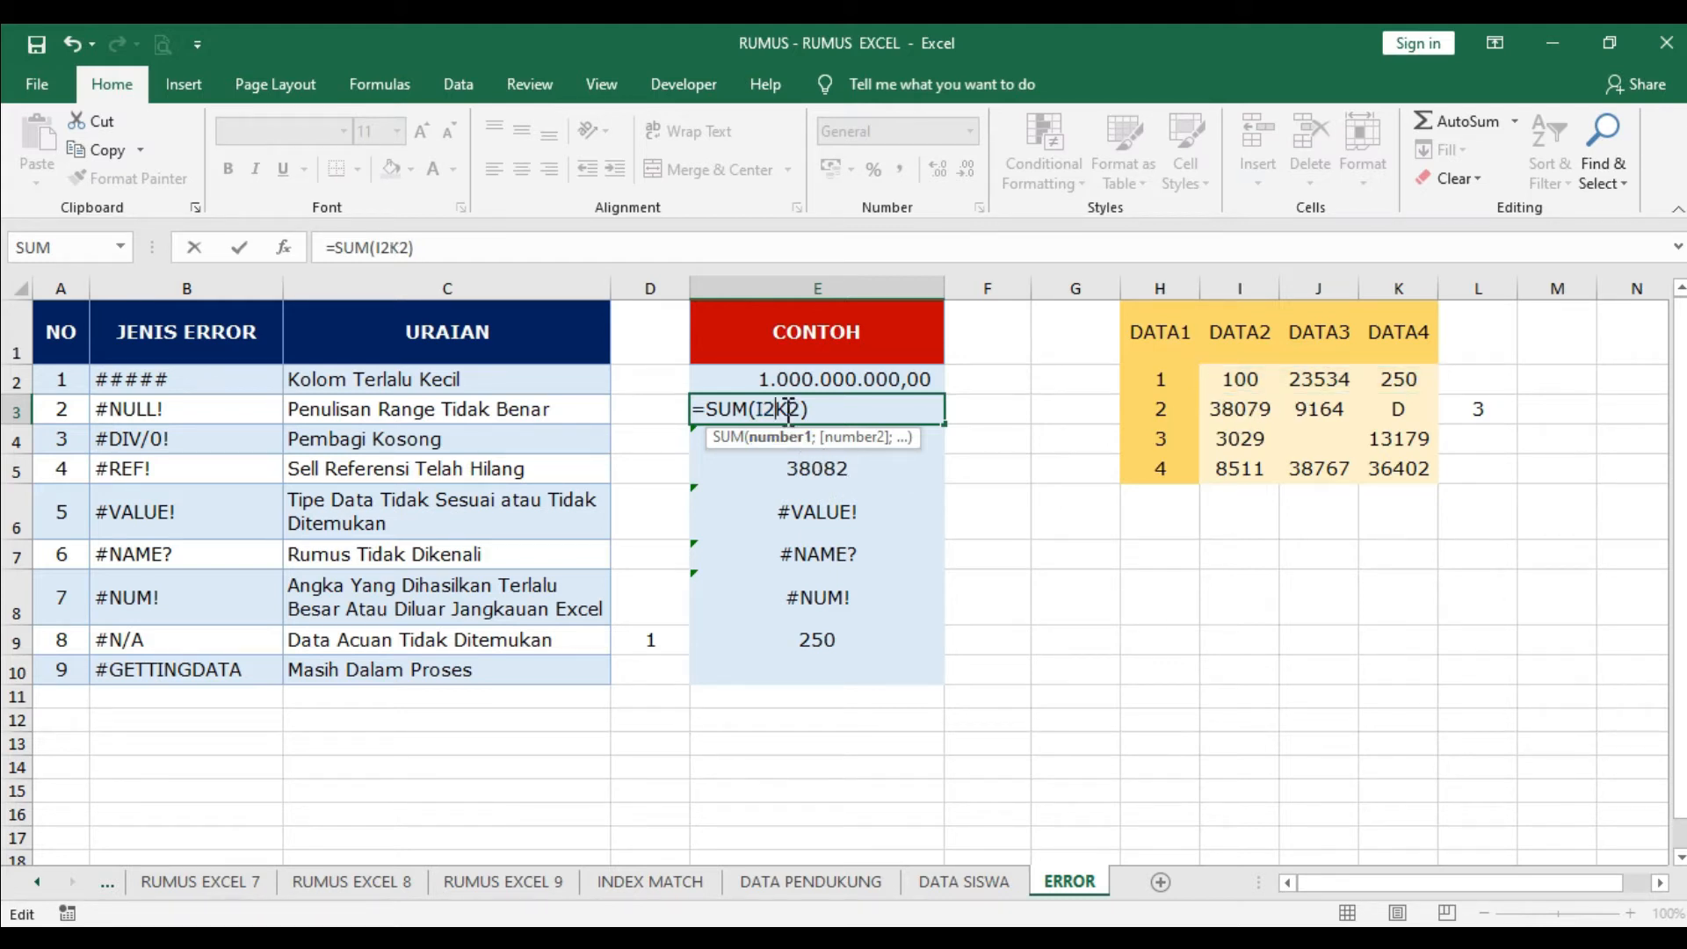
type(";")
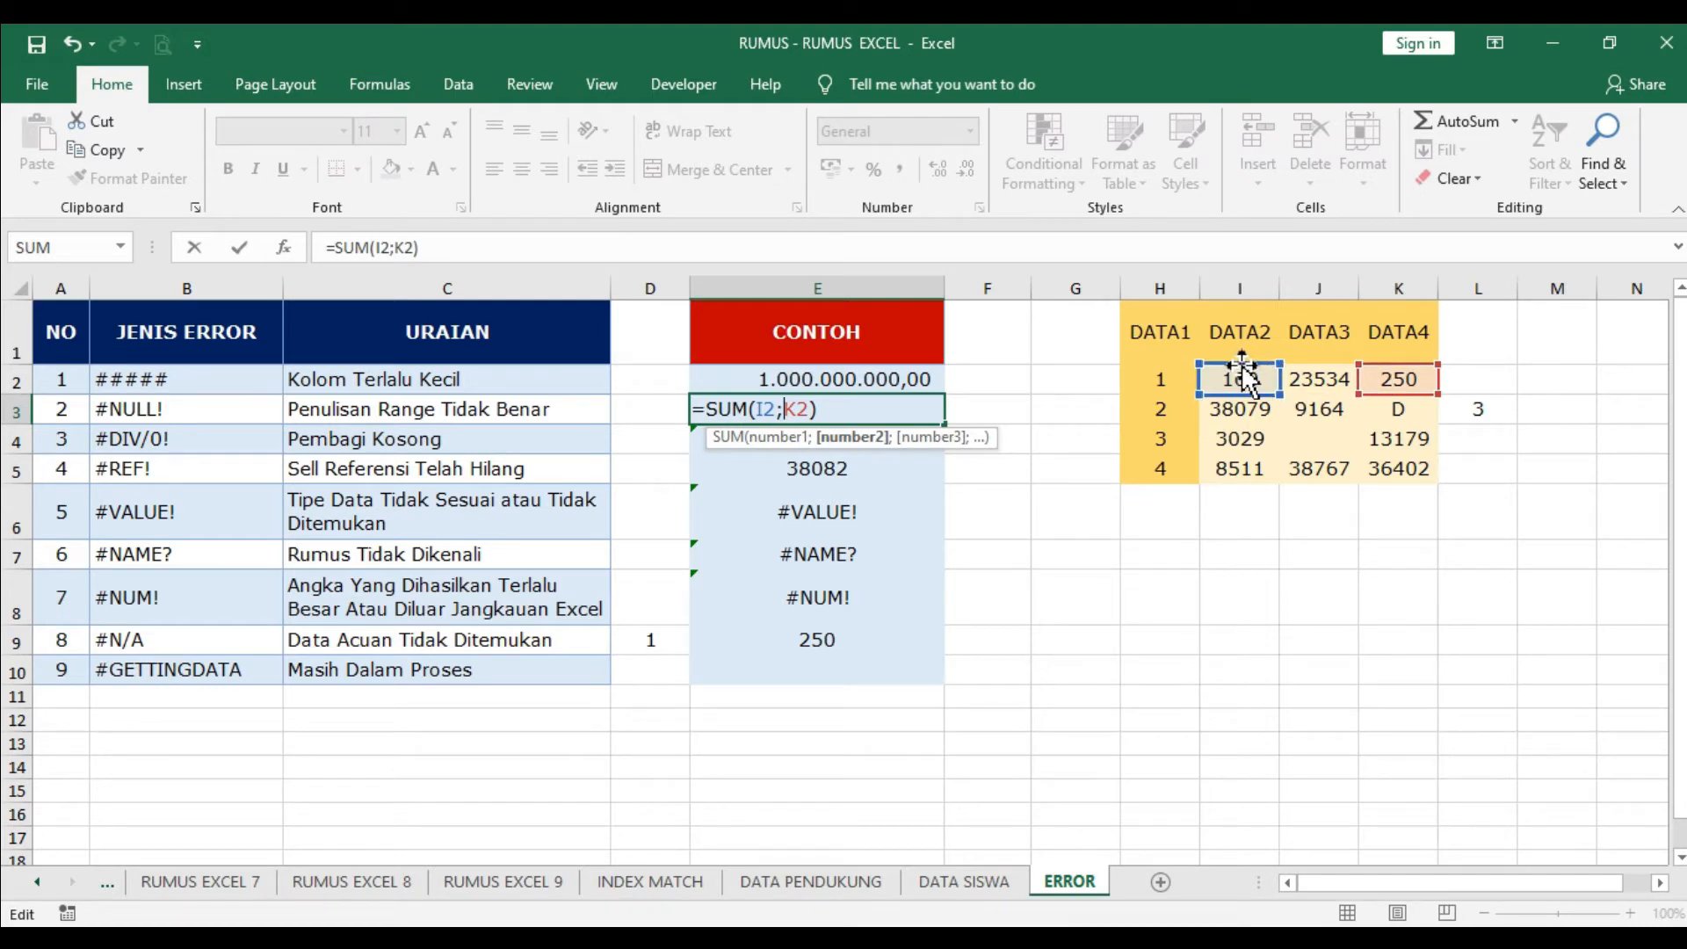
key("Return")
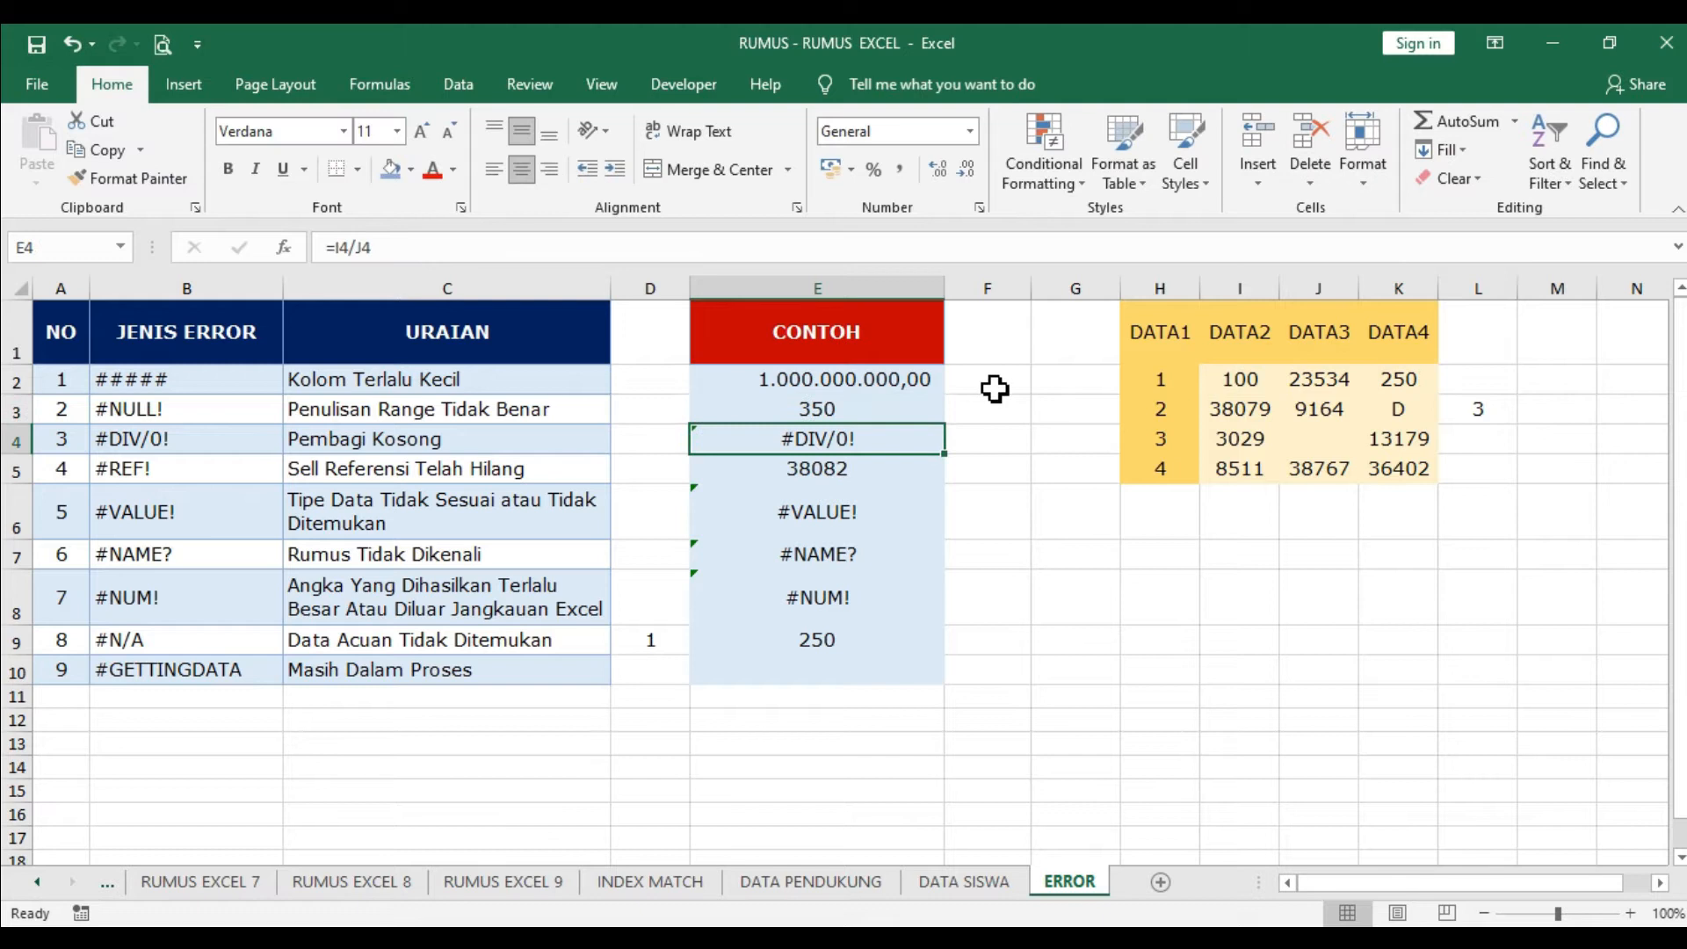
Step: Change the formula in E3 to sum the whole range with =SUM(I2:K2)
left_click(882, 405)
double_click(881, 407)
left_click(785, 407)
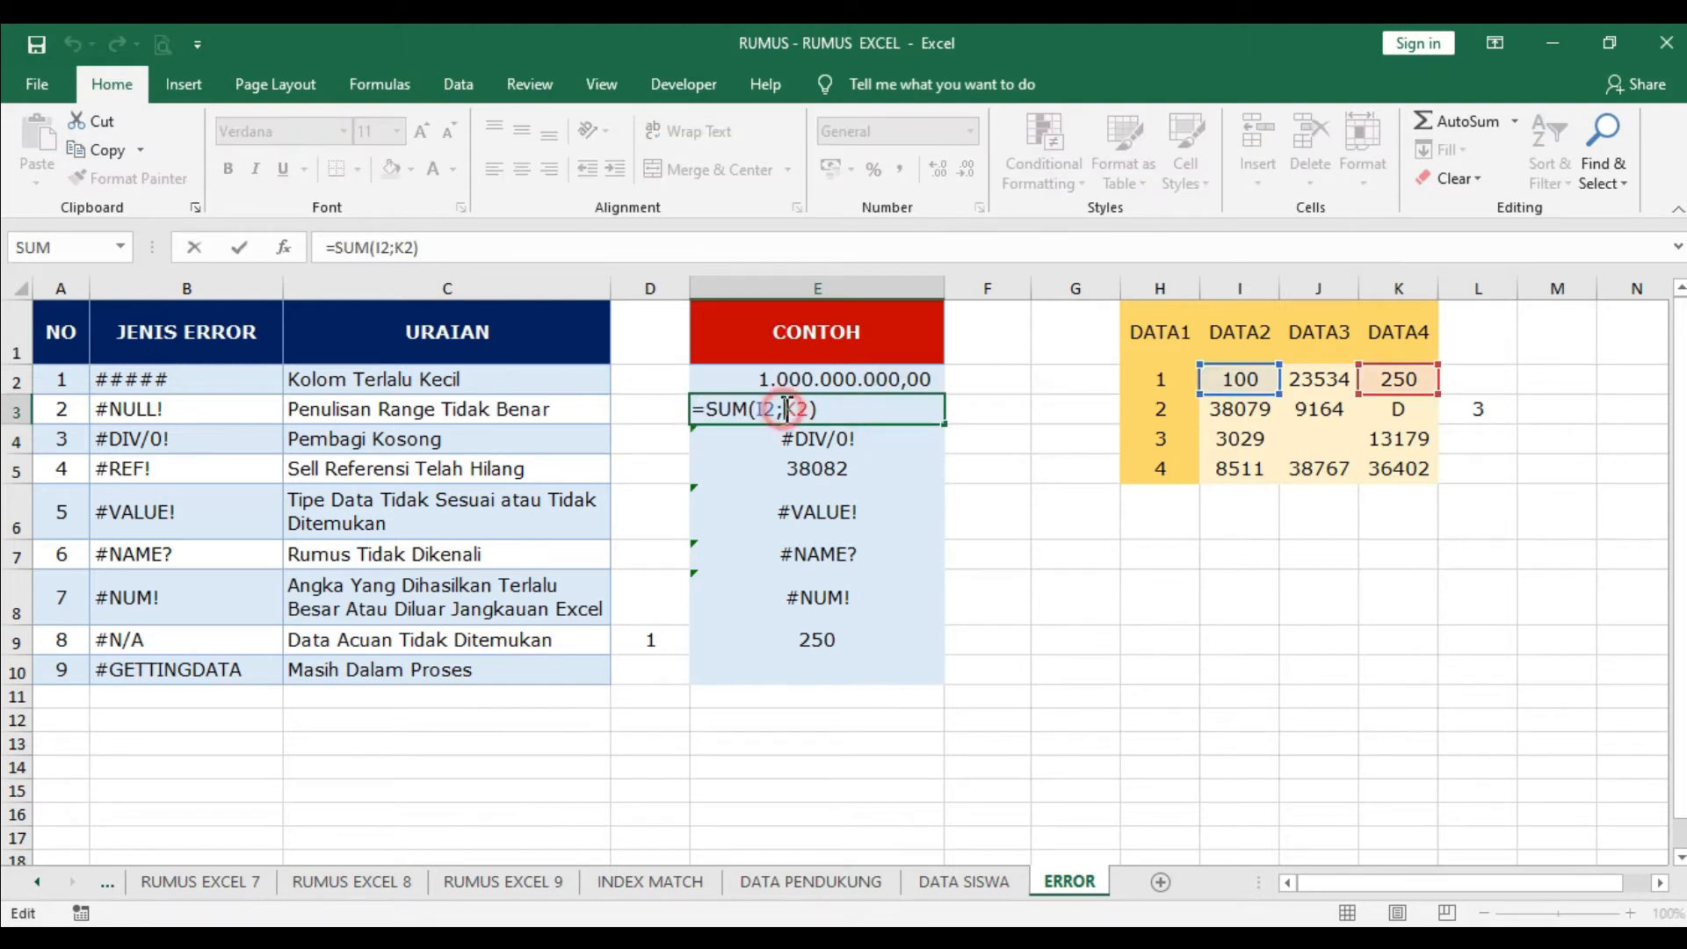
key("BackSpace")
type(":")
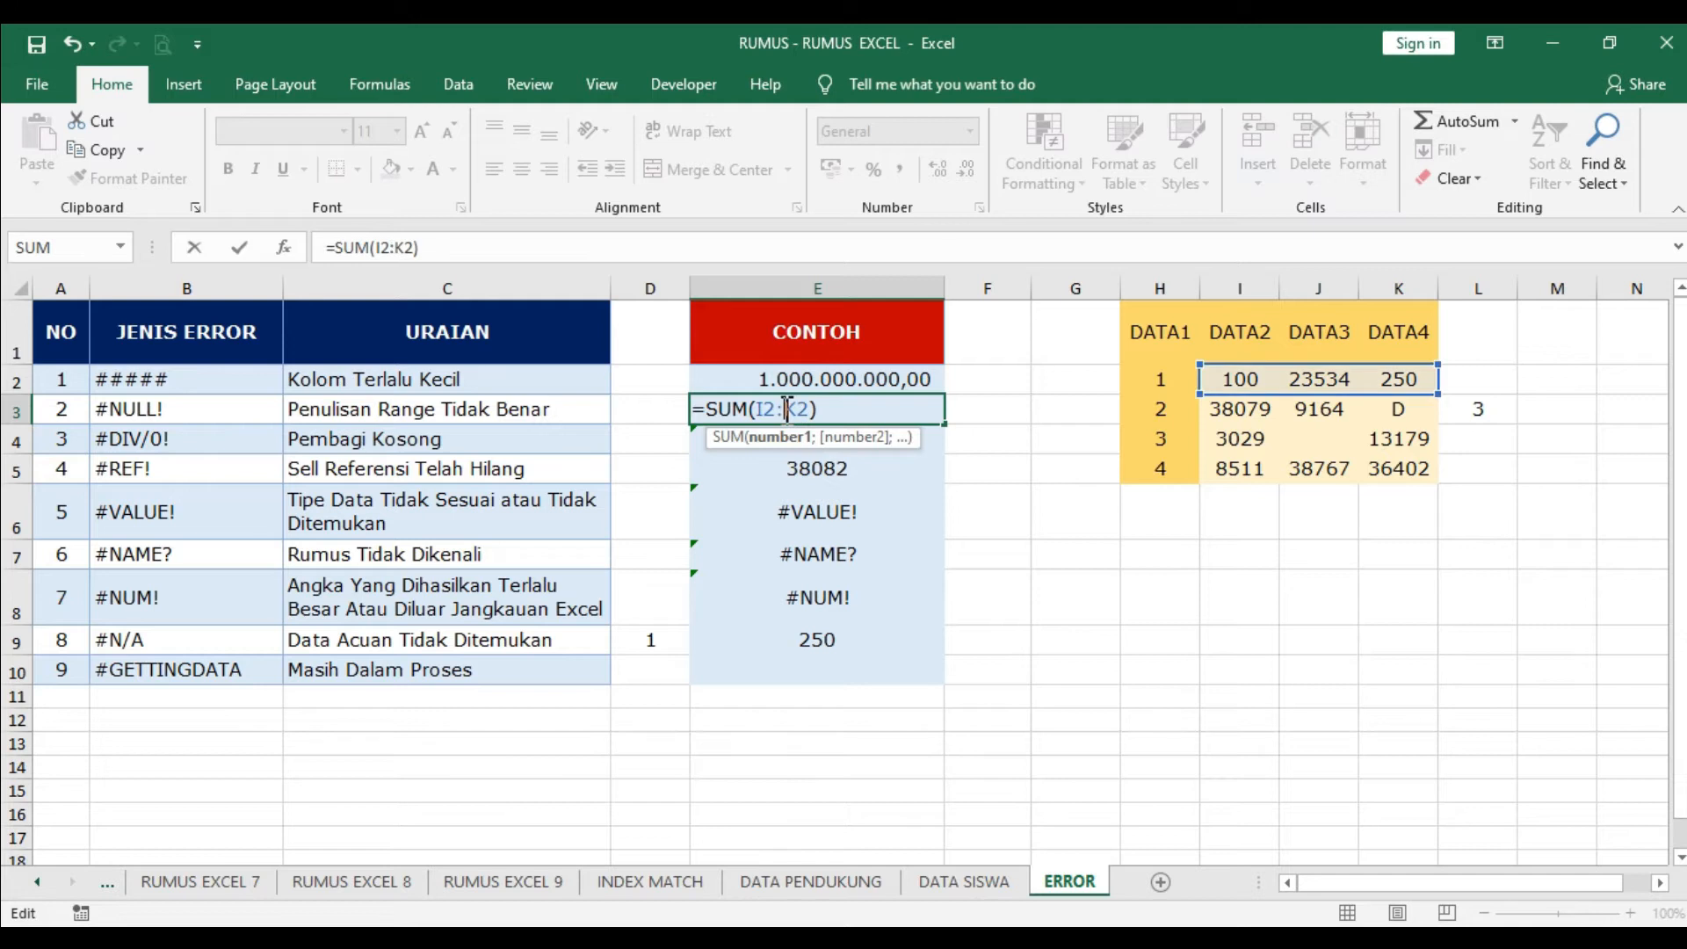
key("Return")
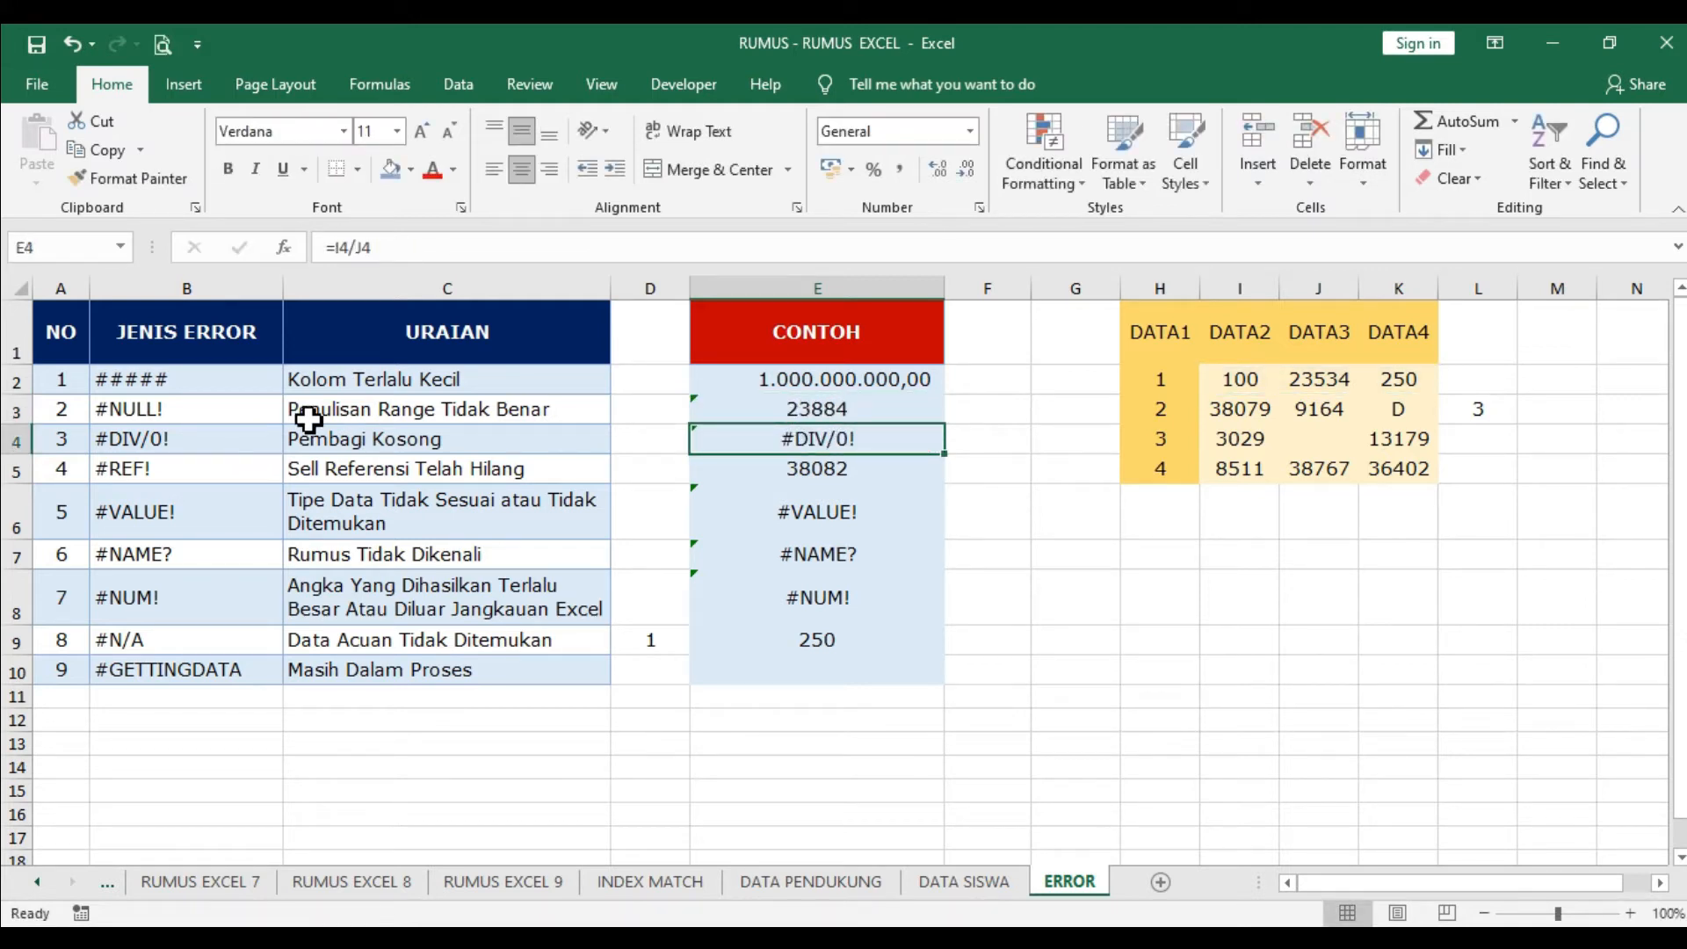
Step: Examine the #DIV/0! example formula in E4 and the divisor cell J4 it refers to
left_click(221, 446)
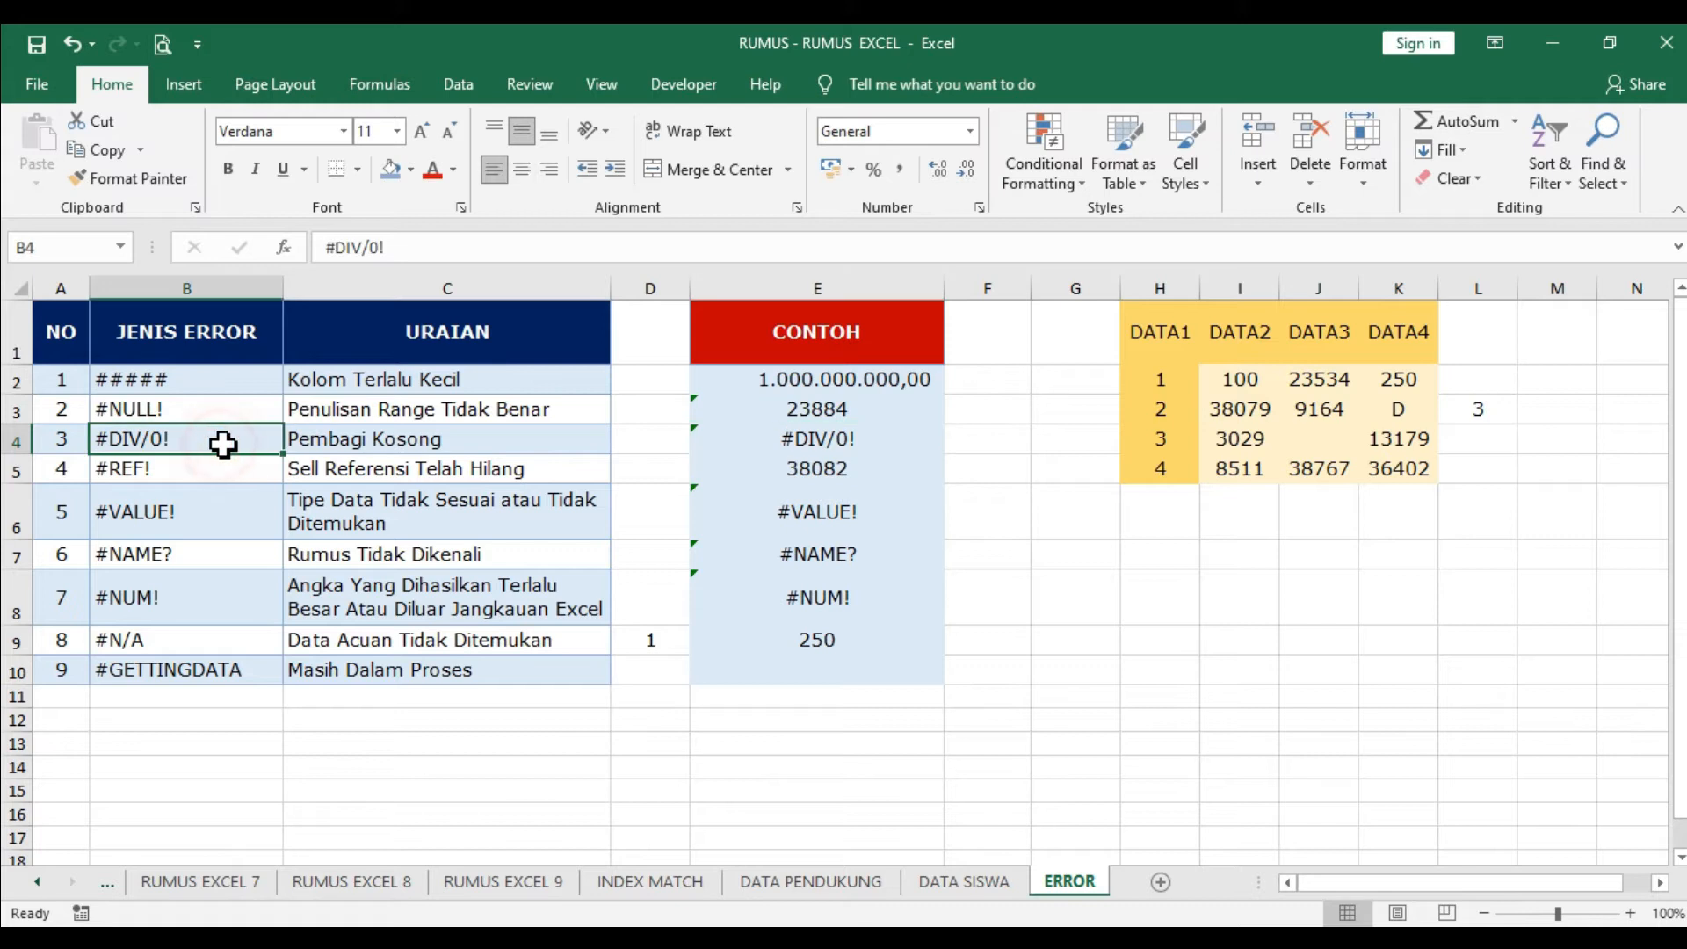
left_click(832, 448)
left_click(510, 440)
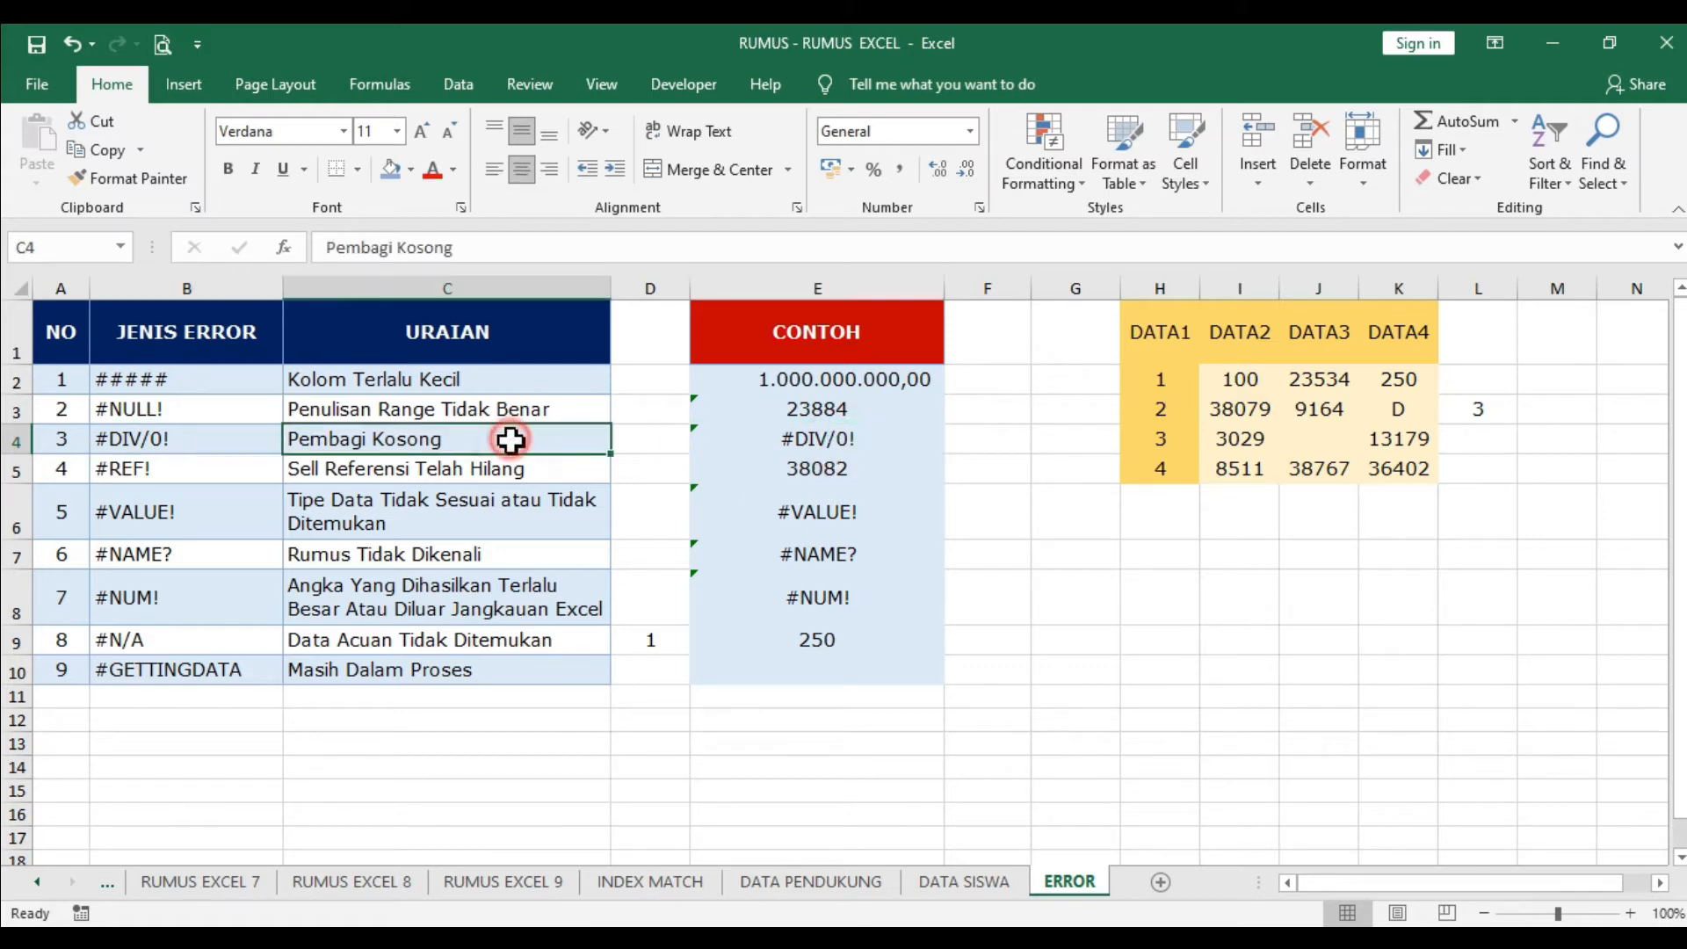
double_click(824, 441)
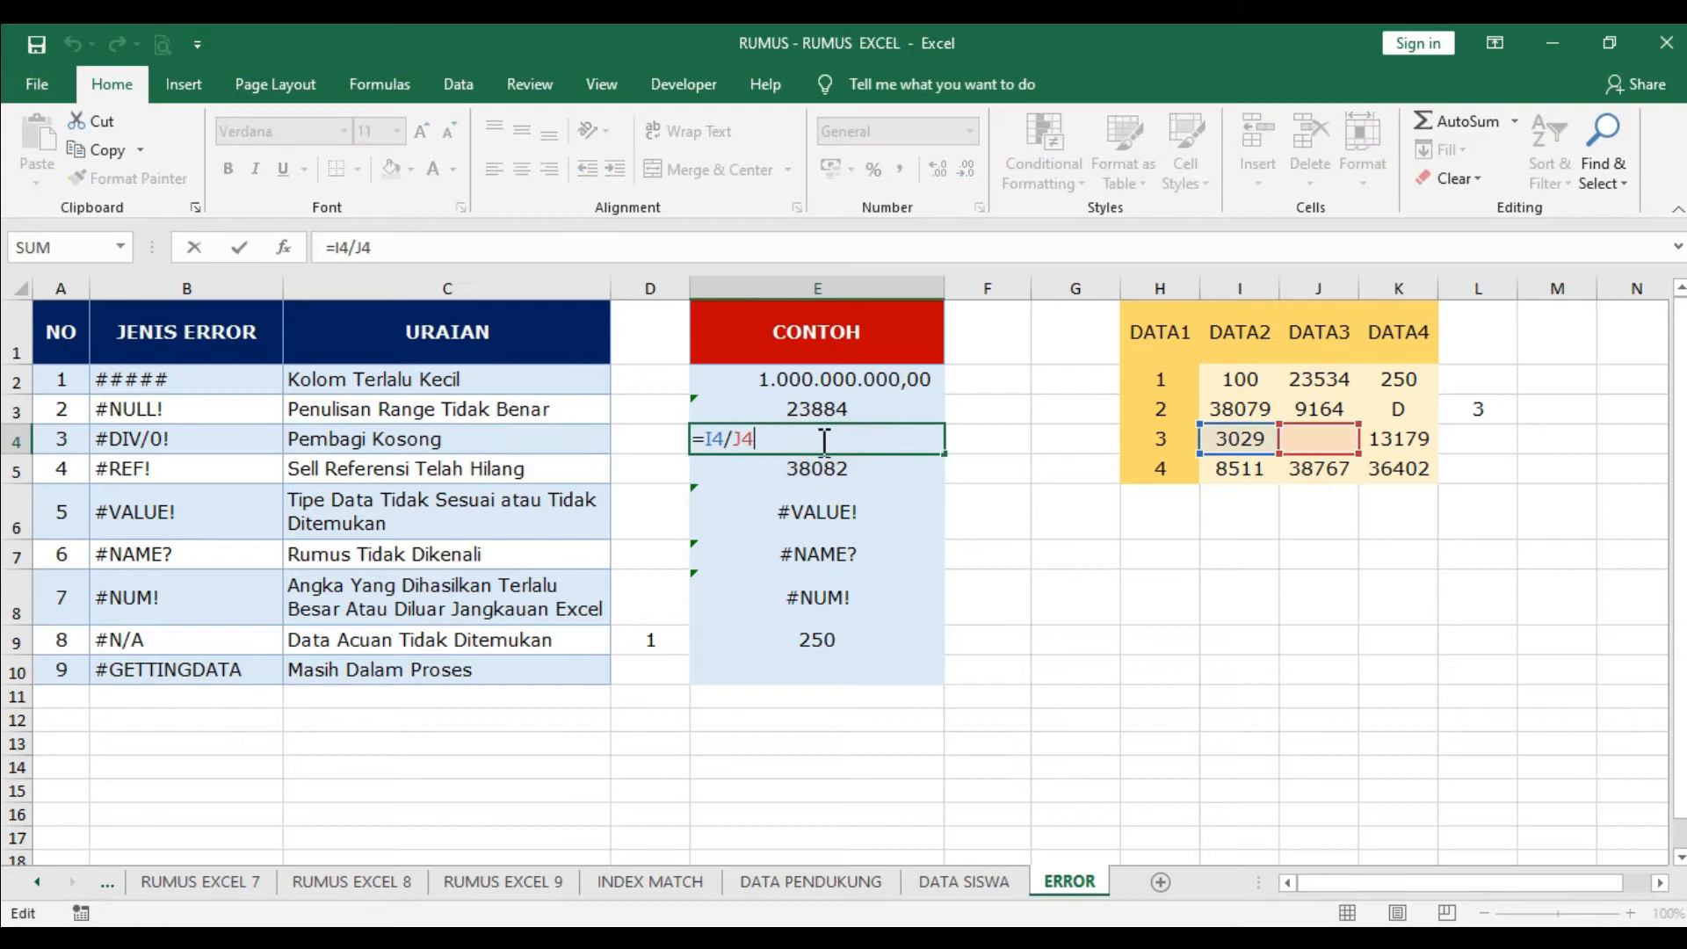
left_click_drag(705, 438, 808, 436)
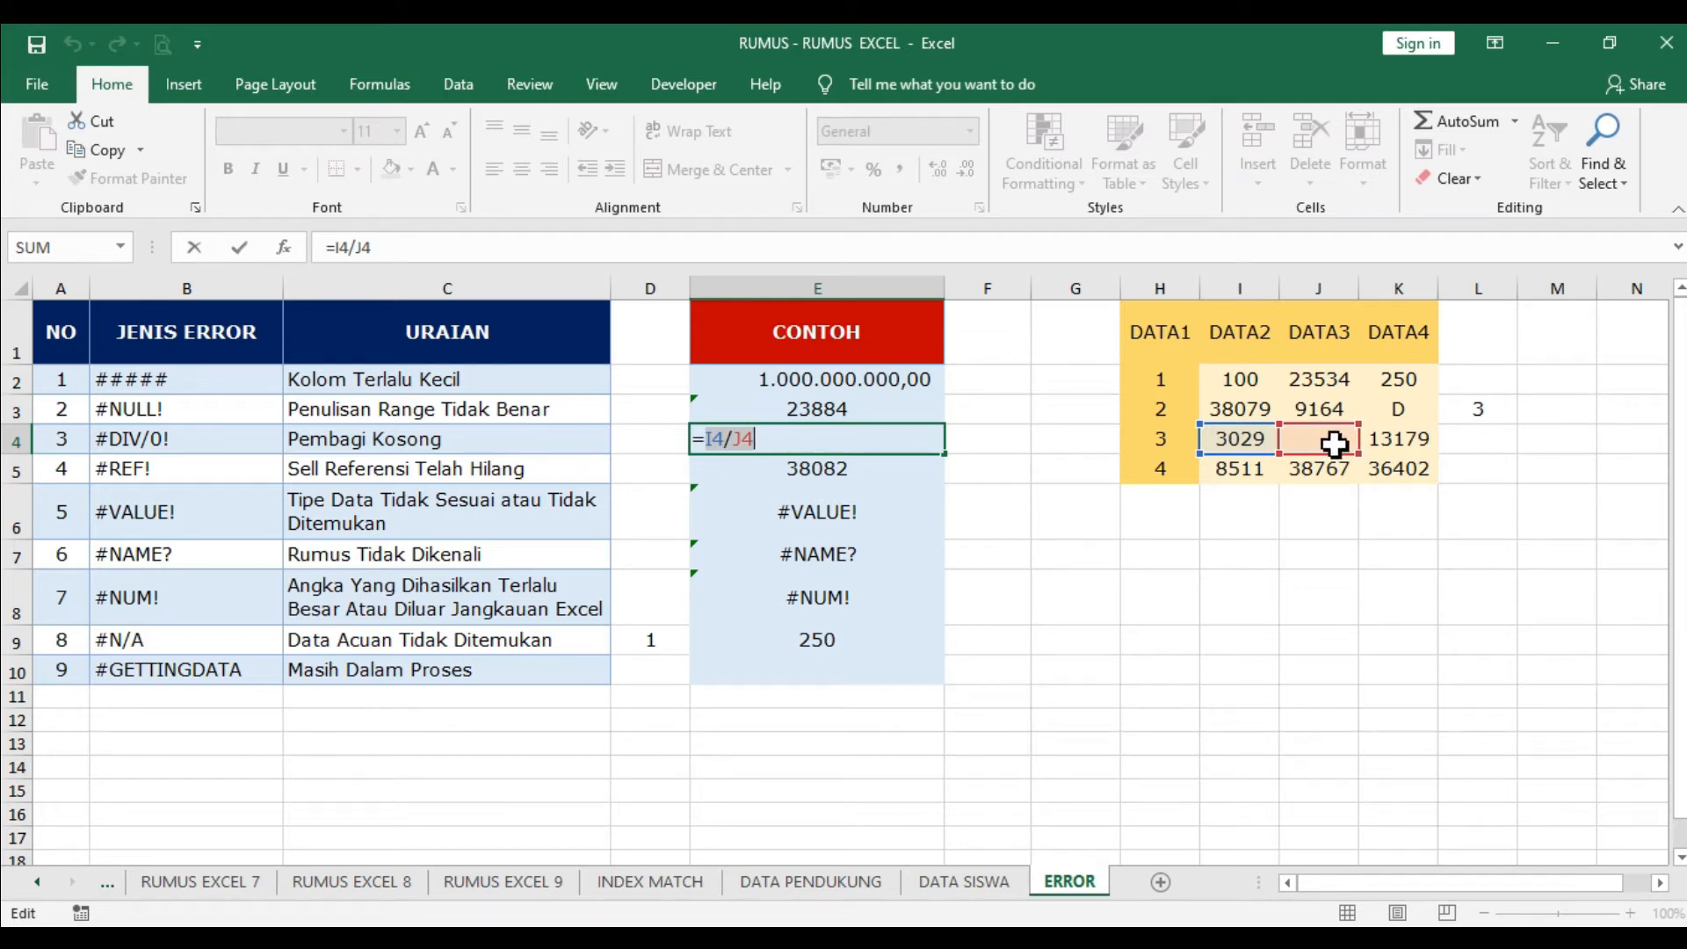
key("Return")
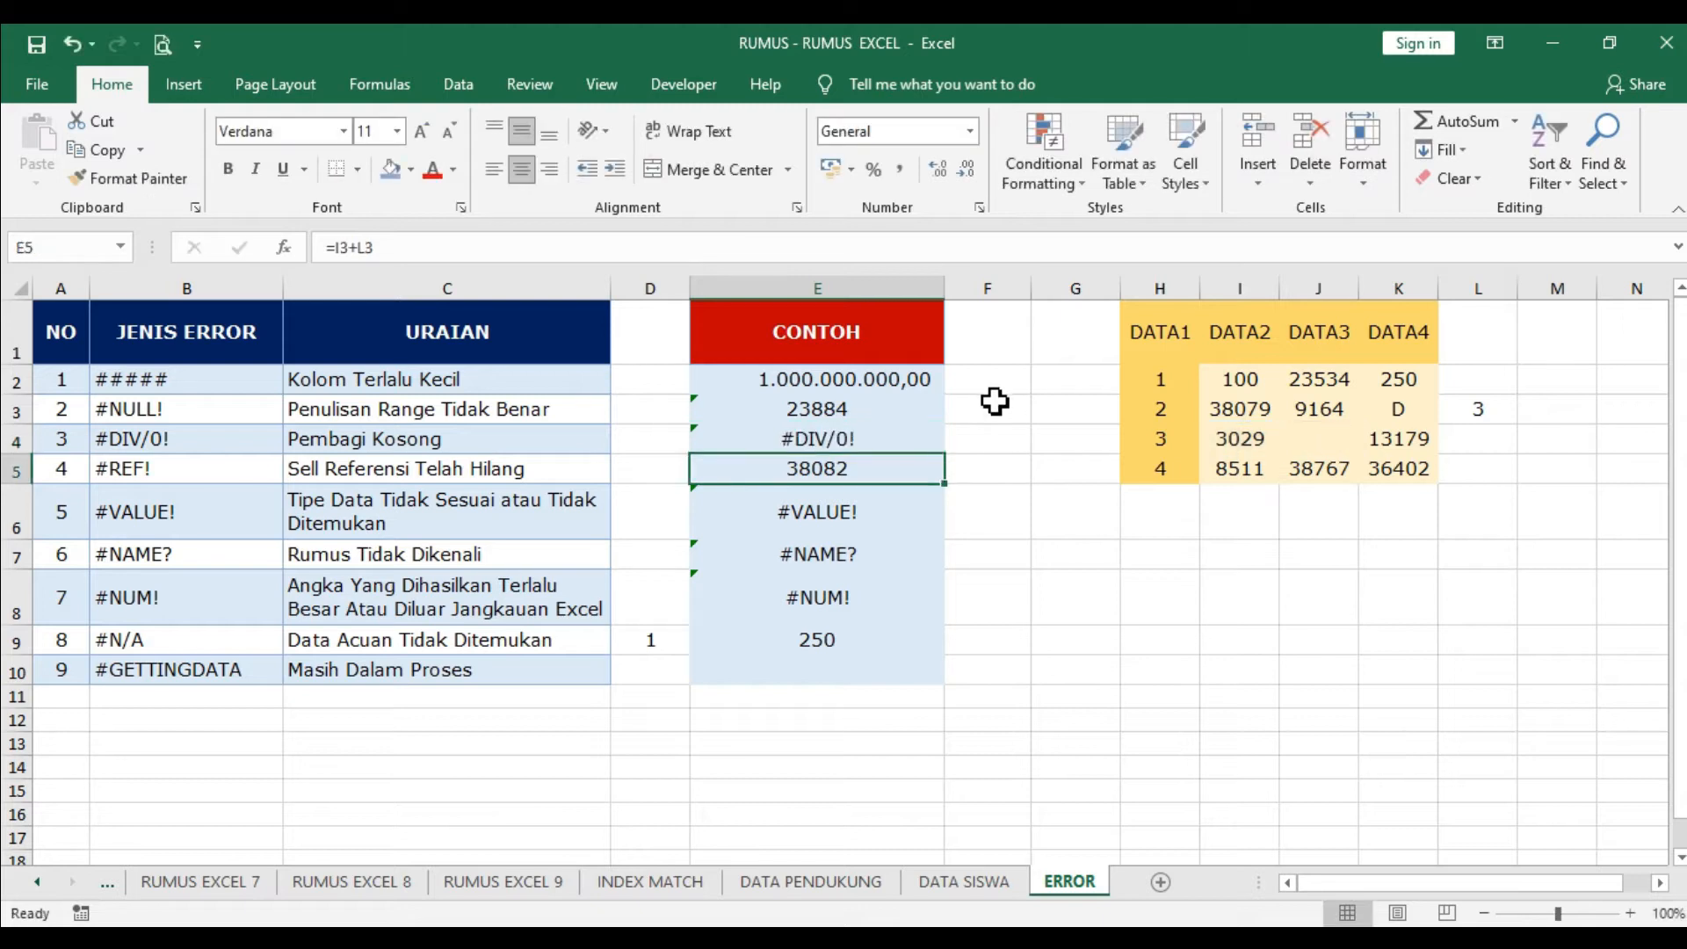
left_click(870, 437)
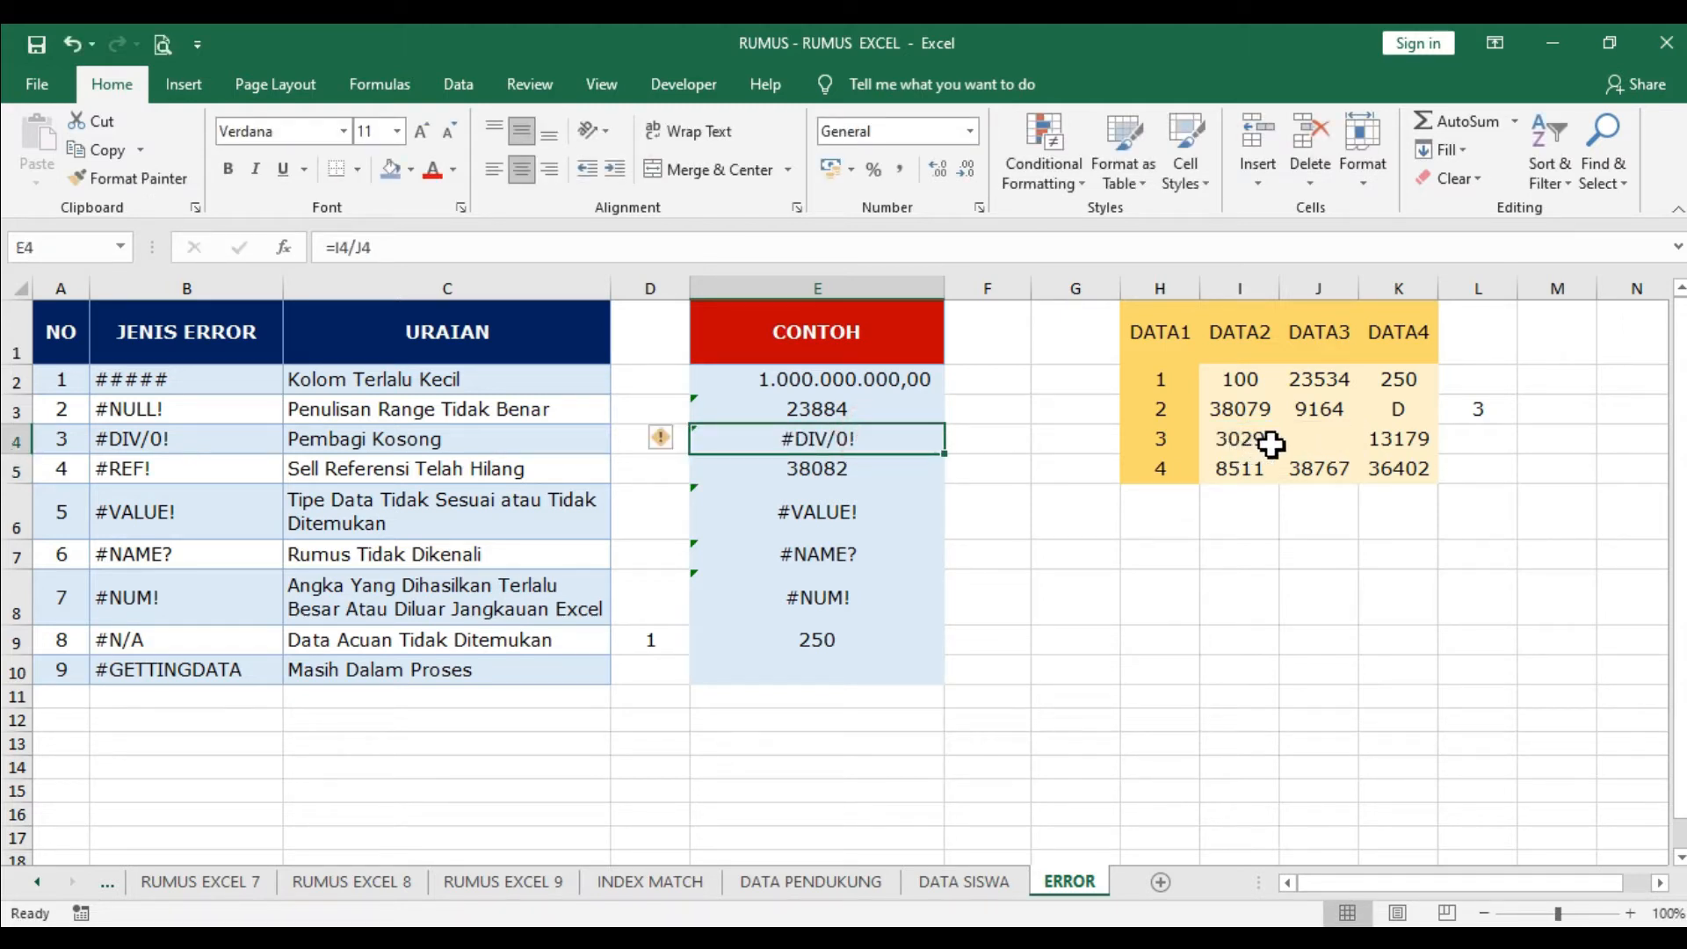
left_click(1306, 442)
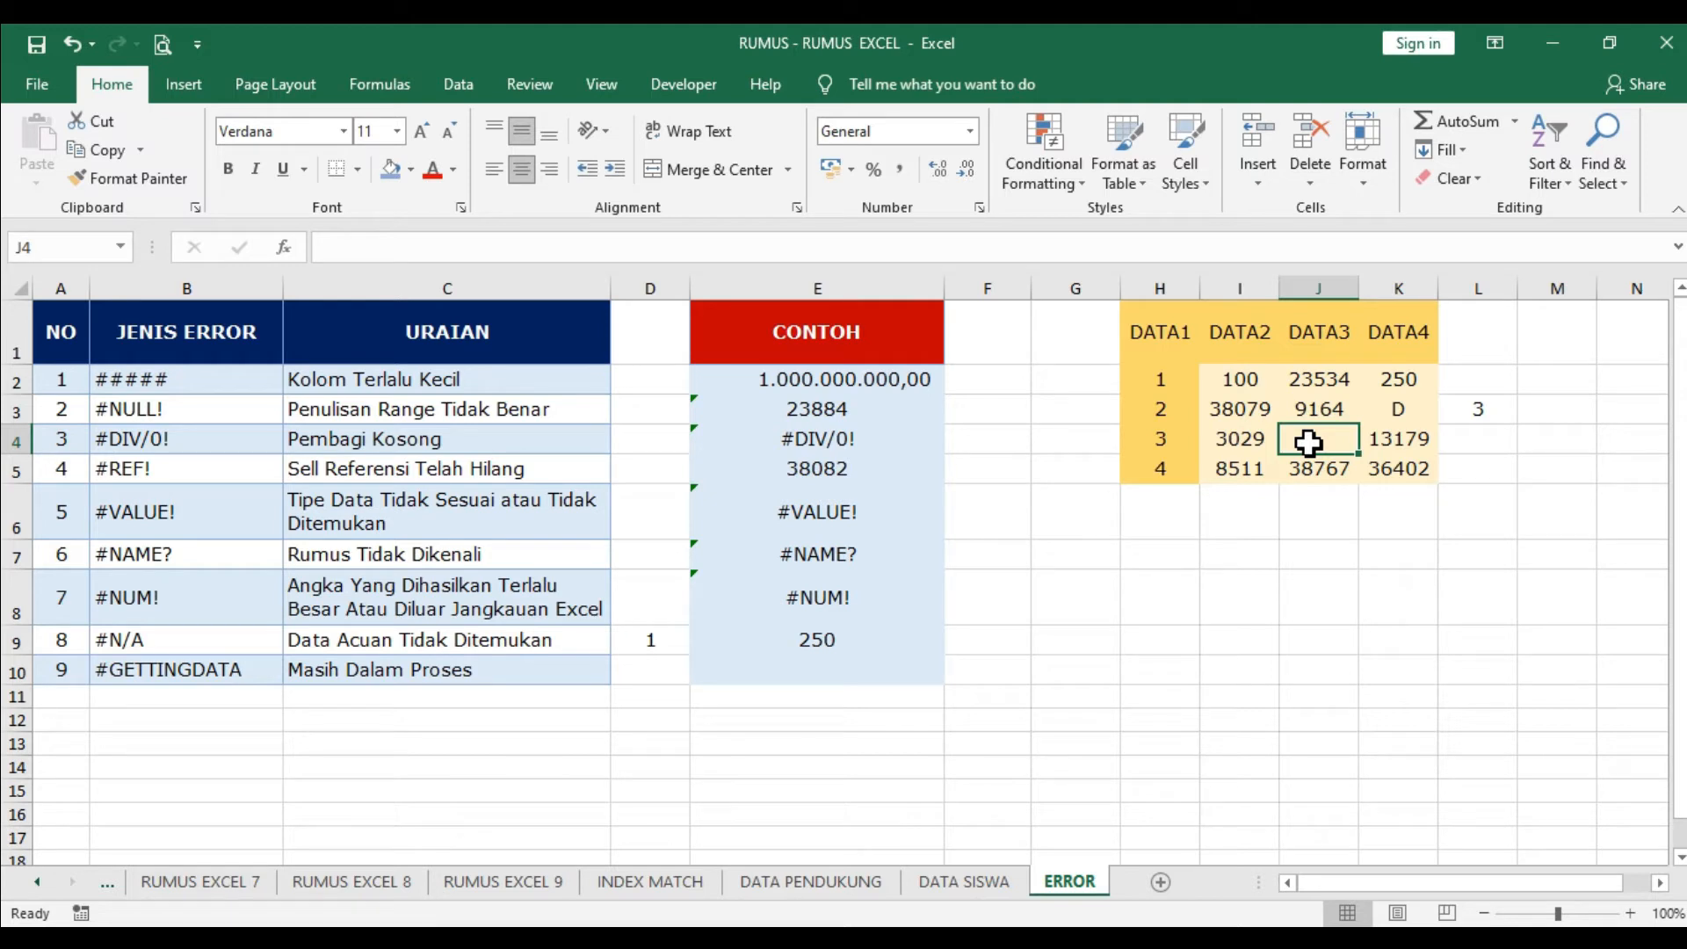
Step: Fill the empty divisor cell J4 with 1 and overwrite it with 2
type("1")
key("Return")
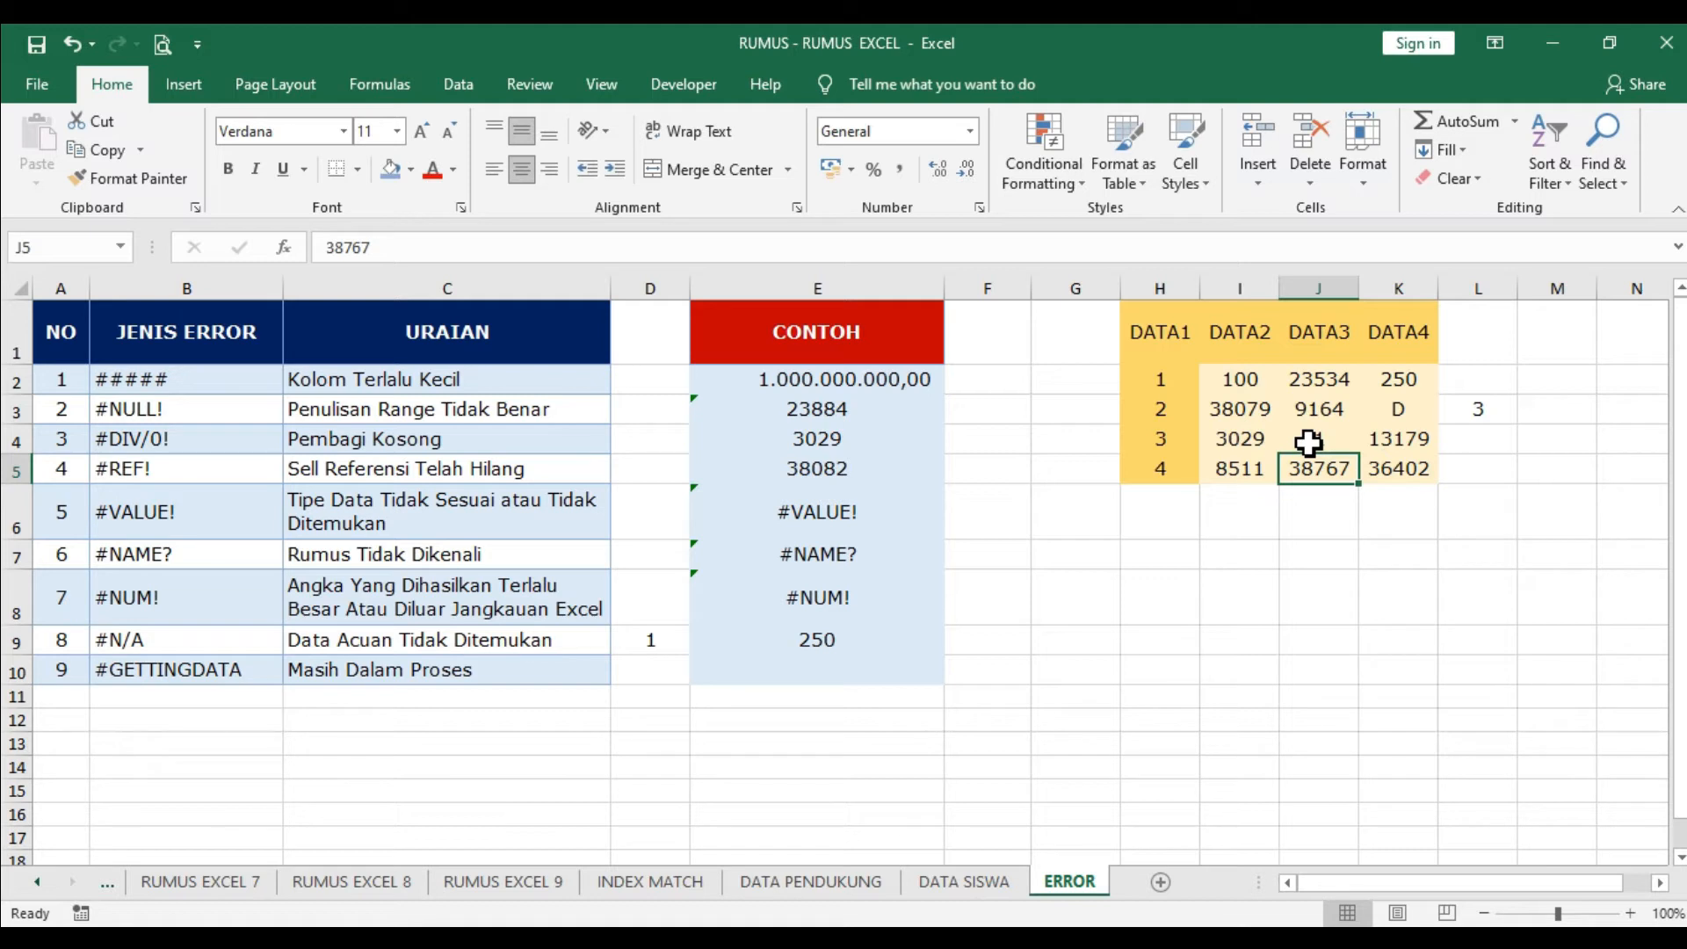
left_click(1309, 442)
type("2")
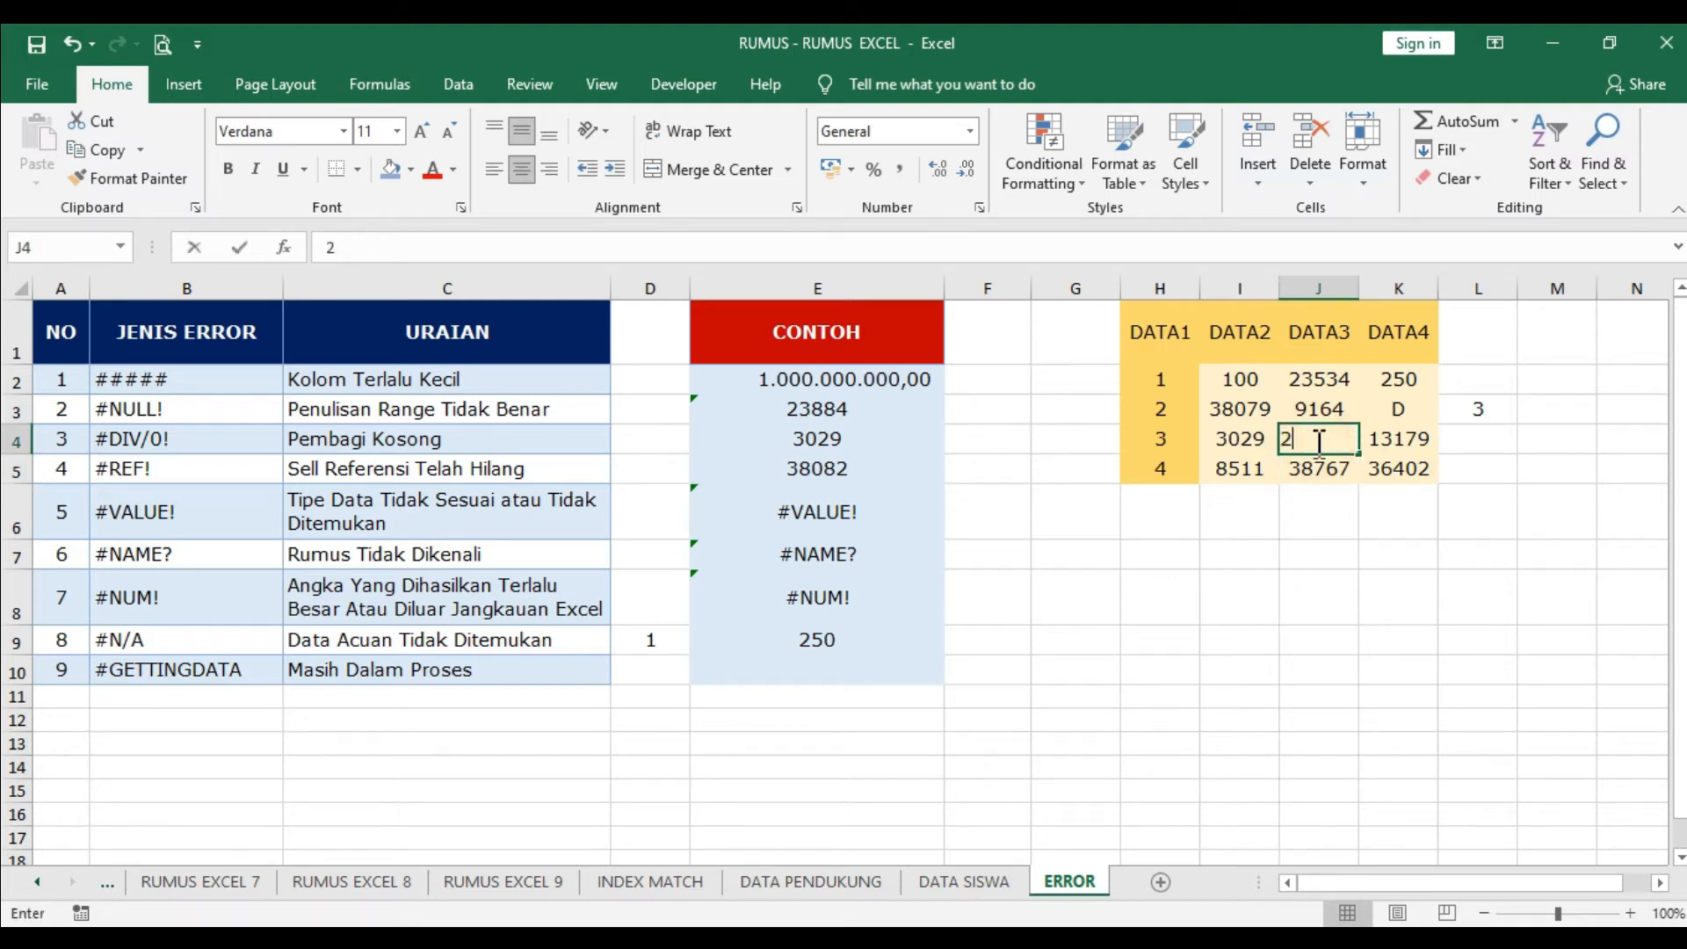
key("Return")
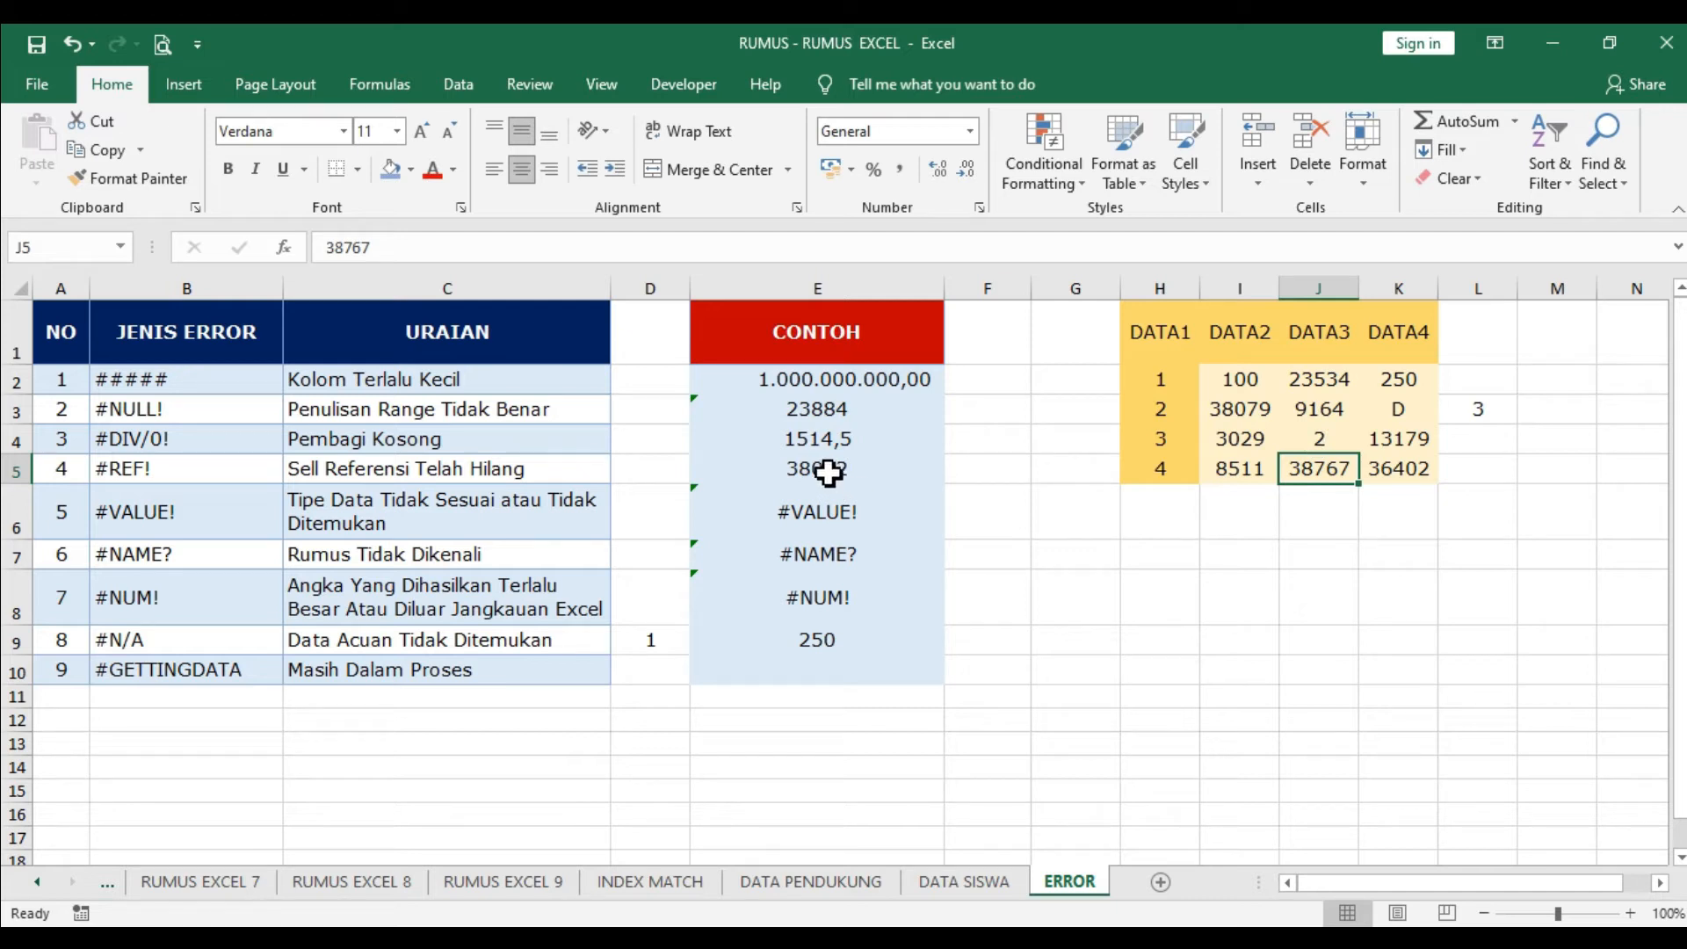
Step: Check which cells the #REF! example formula in E5 refers to and delete column L, which holds its second reference
left_click(16, 471)
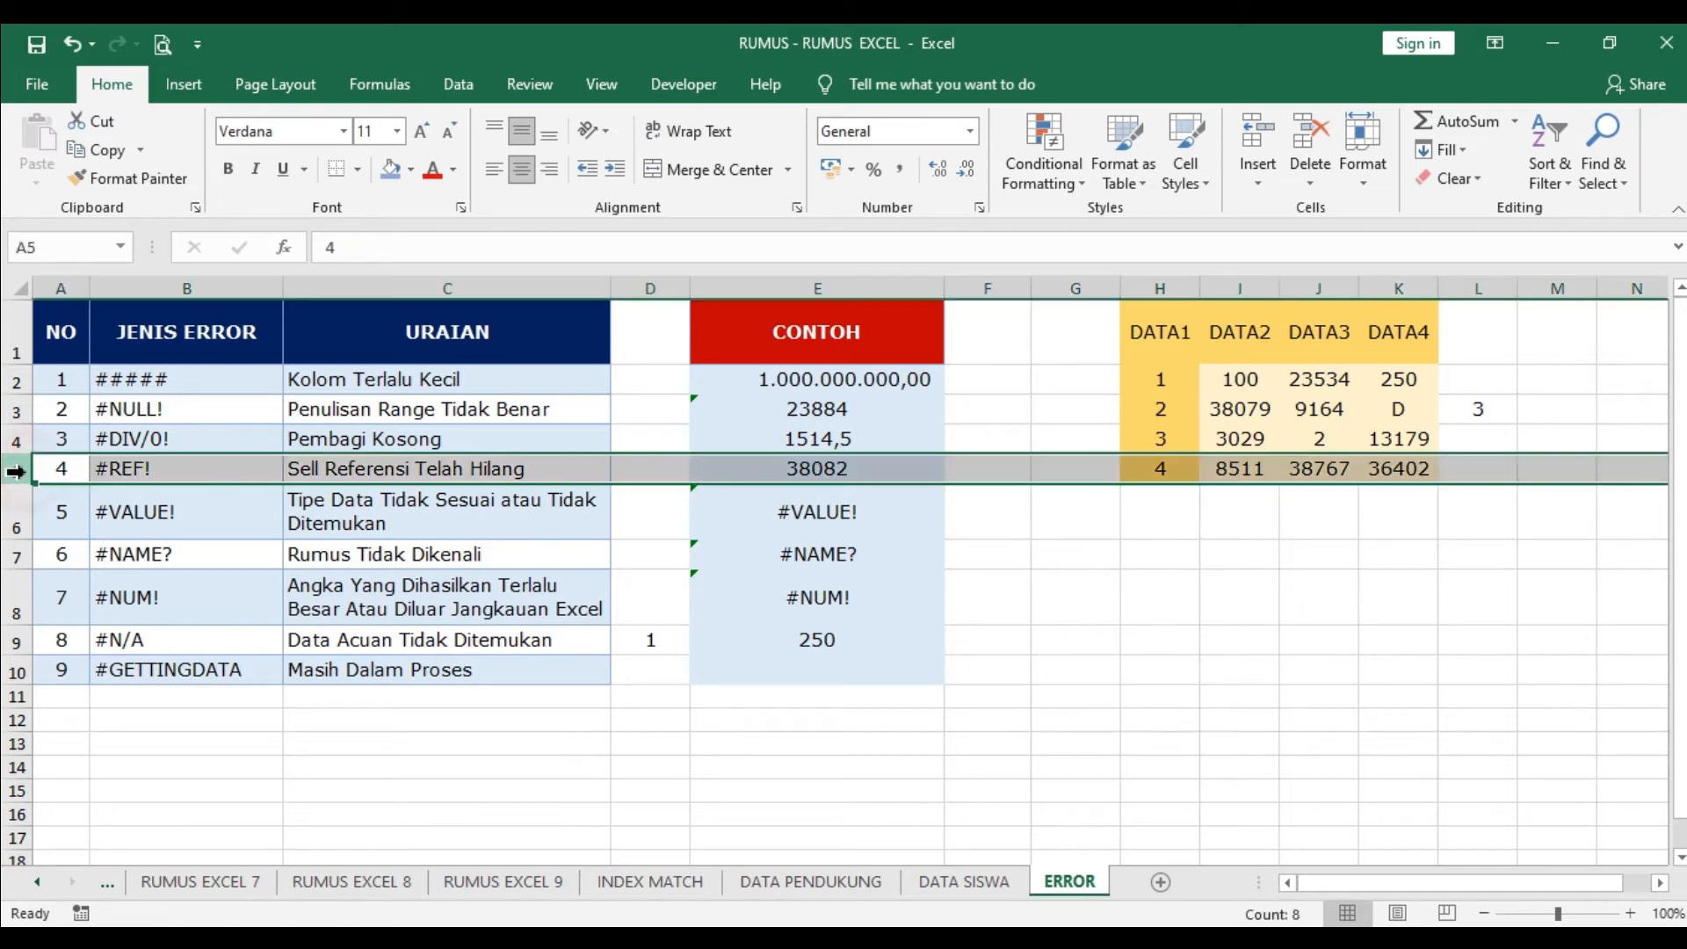
double_click(786, 468)
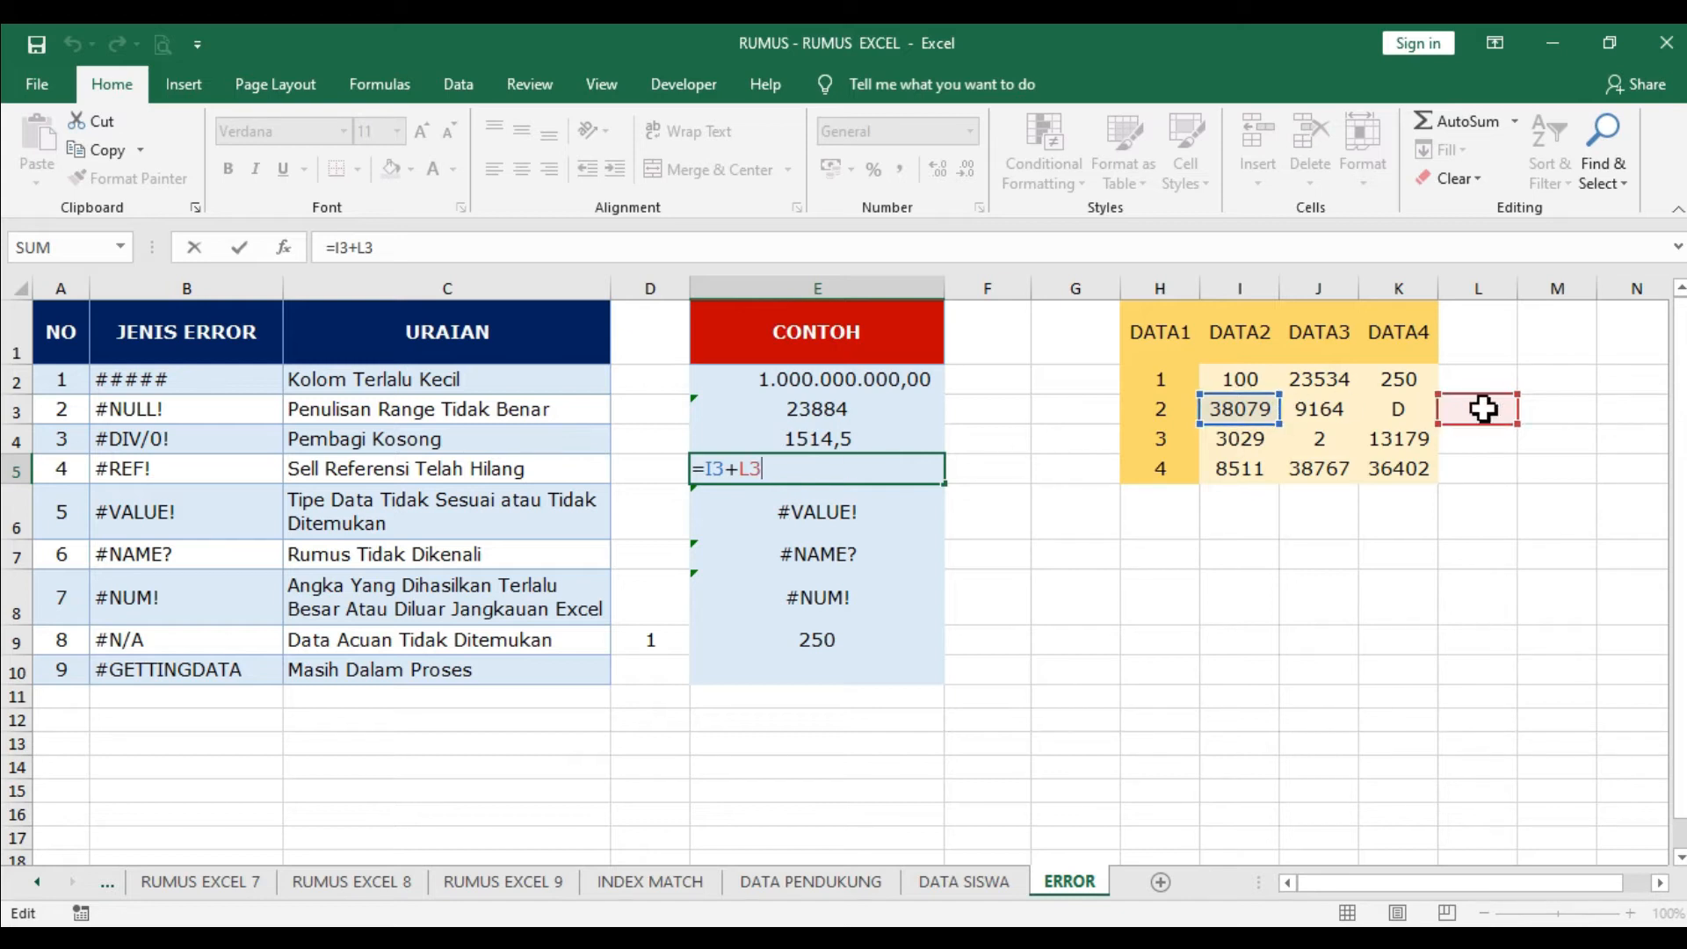
left_click(858, 504)
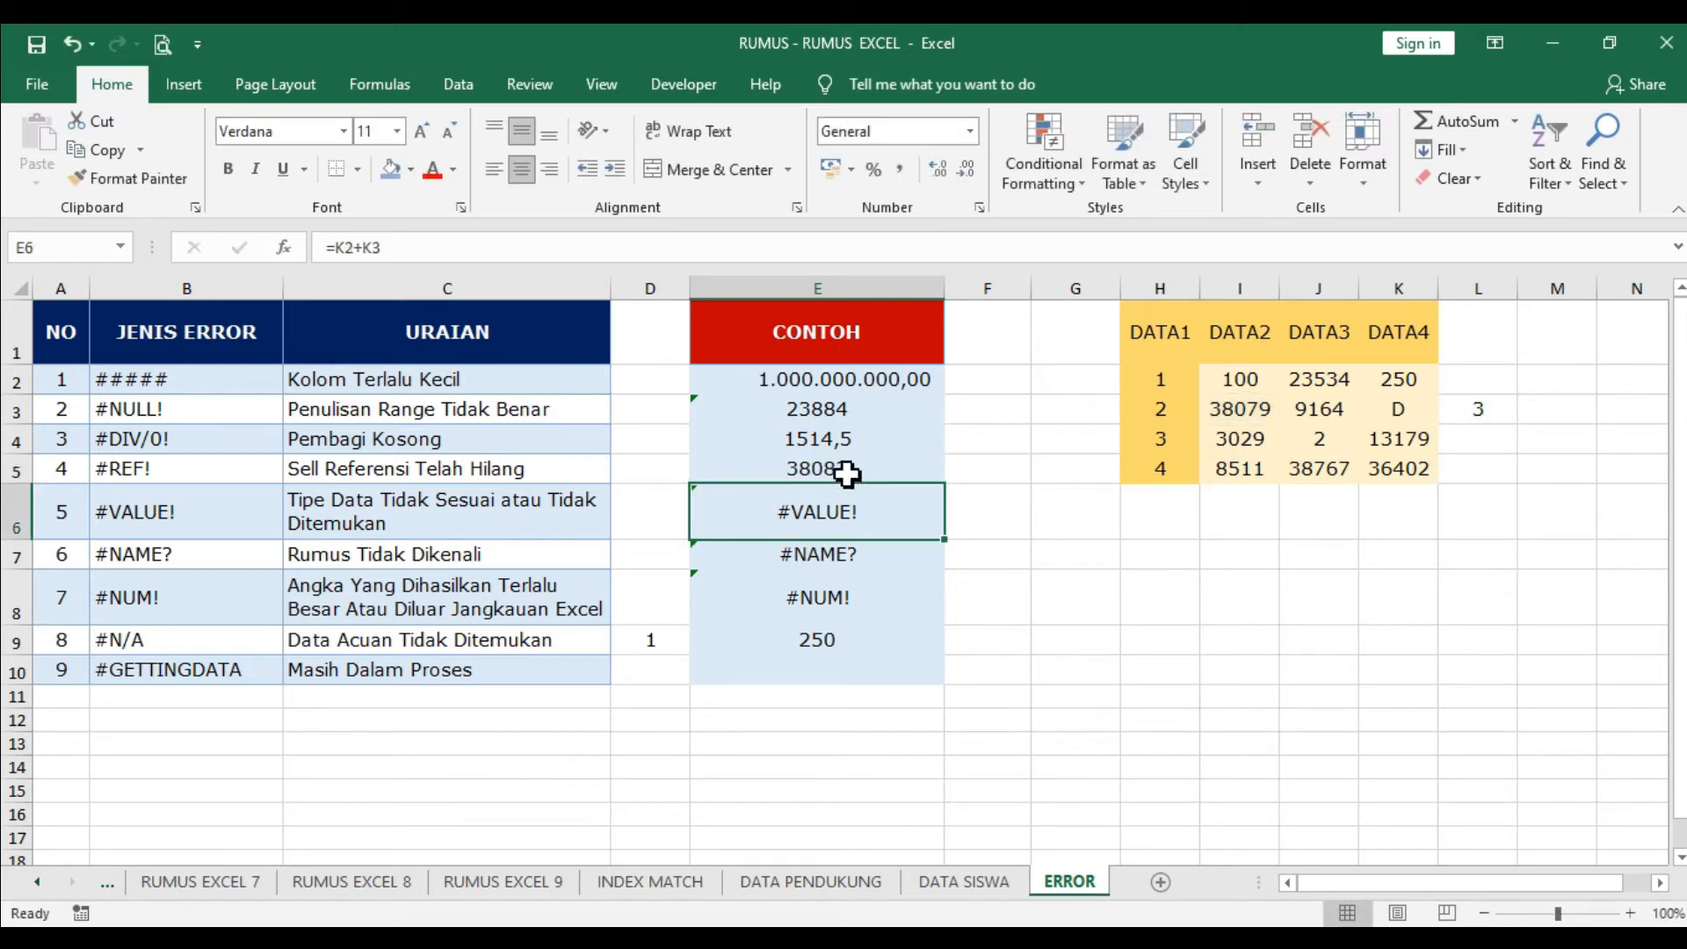
left_click(846, 473)
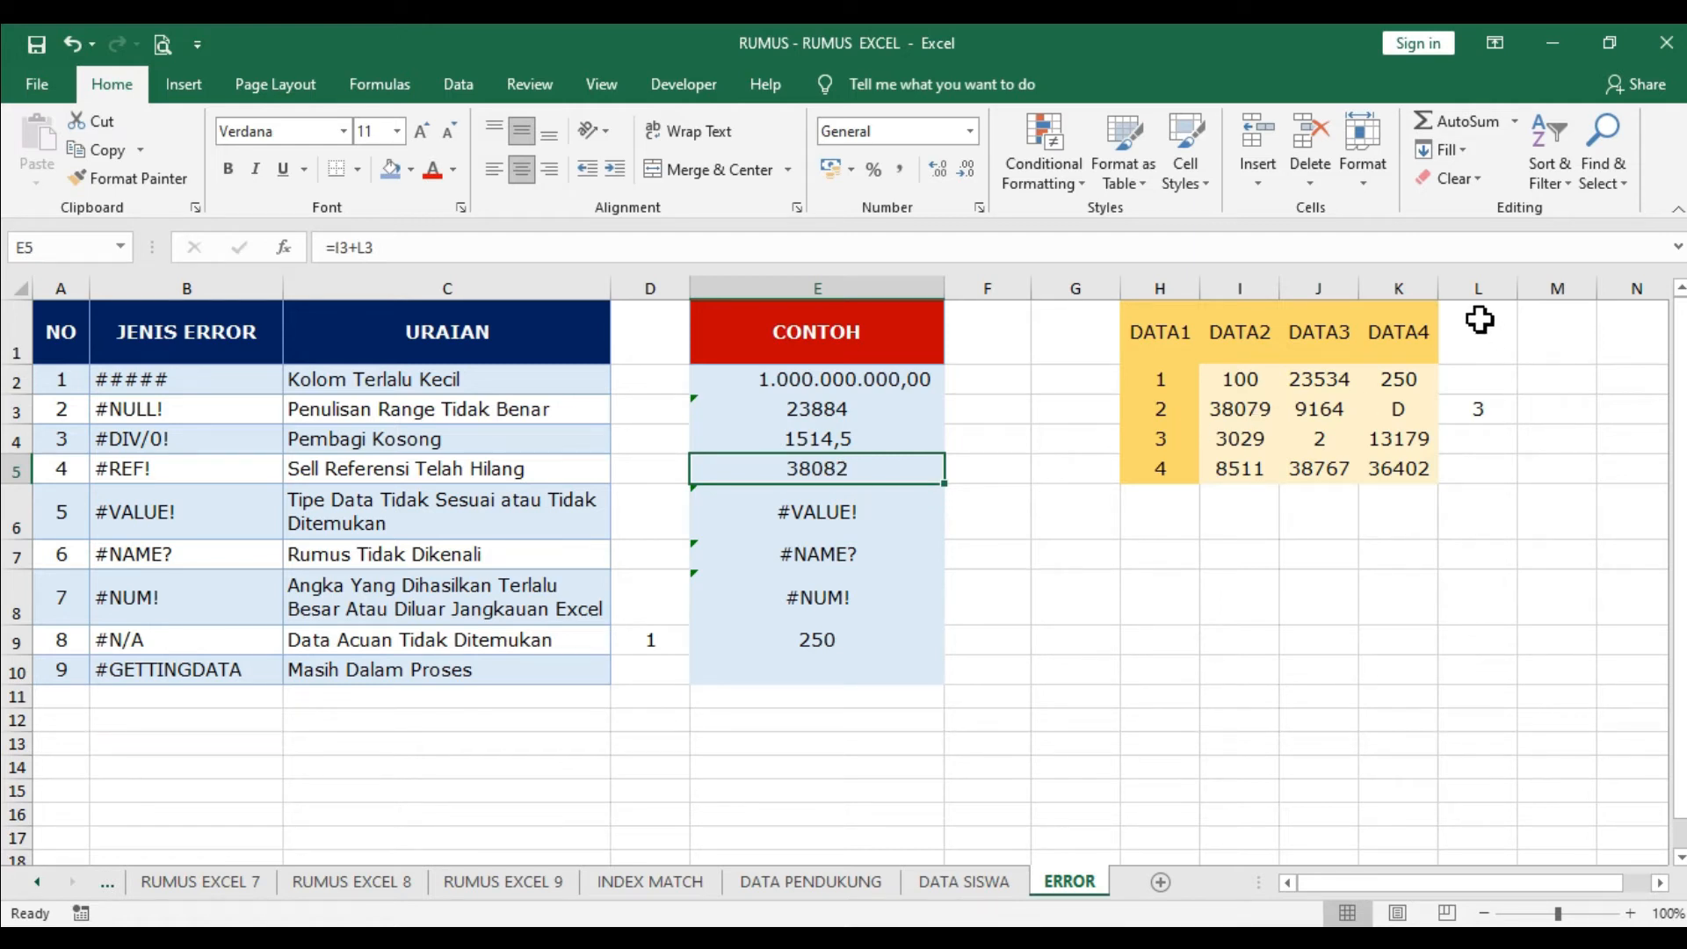
left_click(1476, 287)
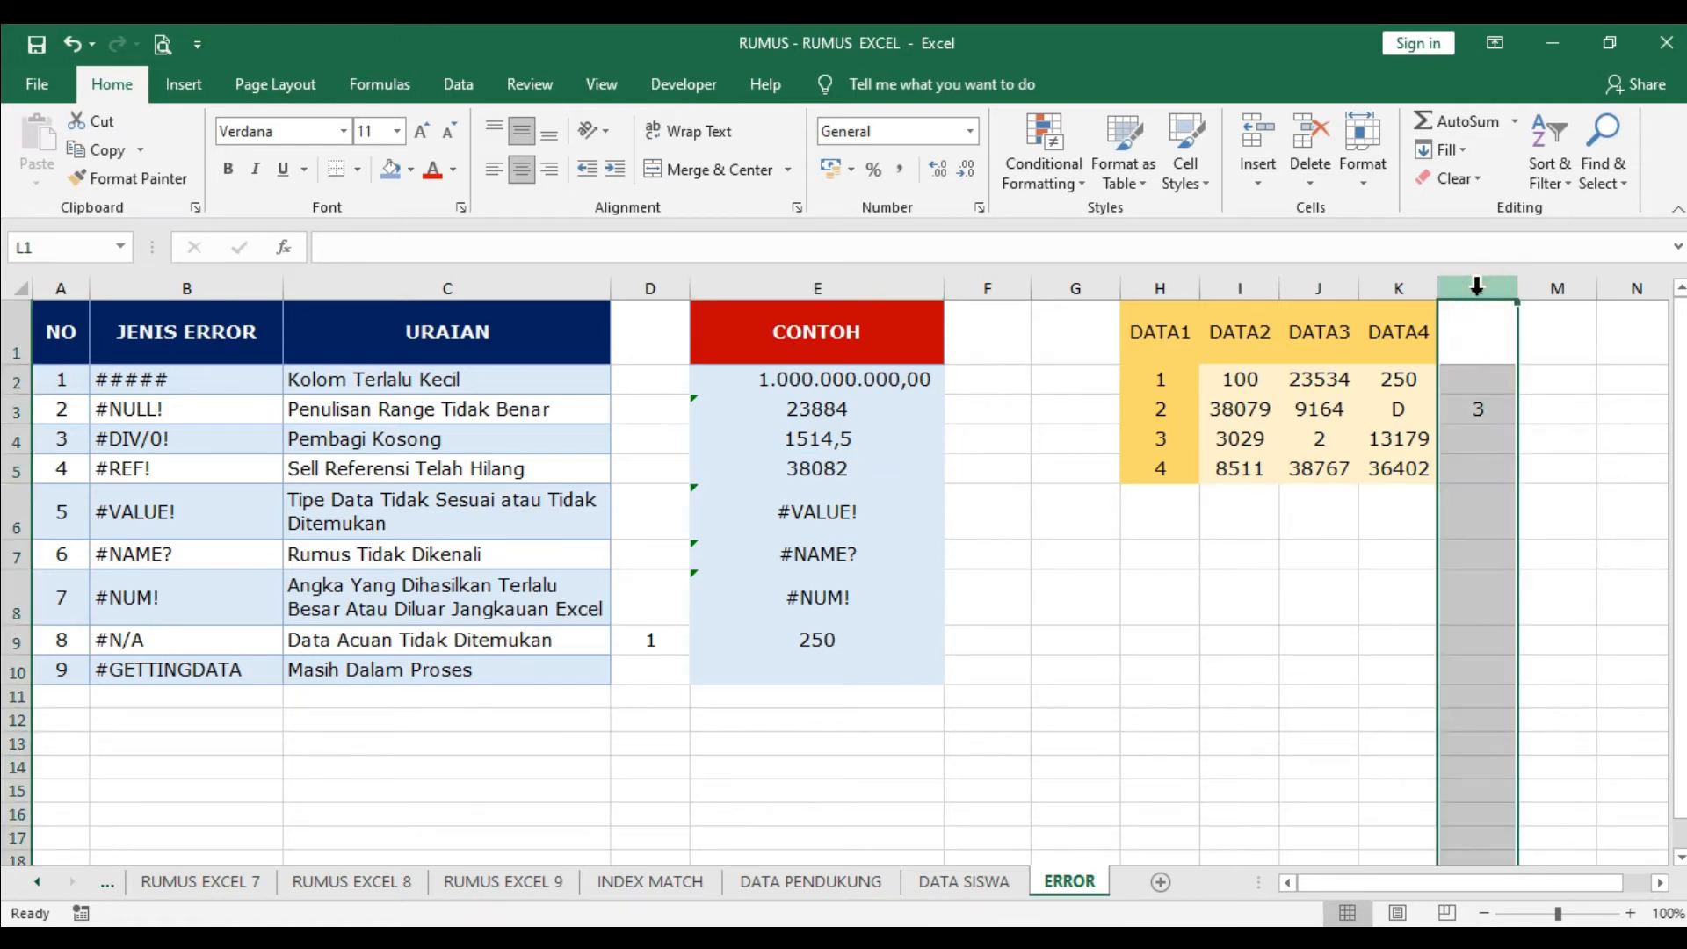
right_click(1476, 286)
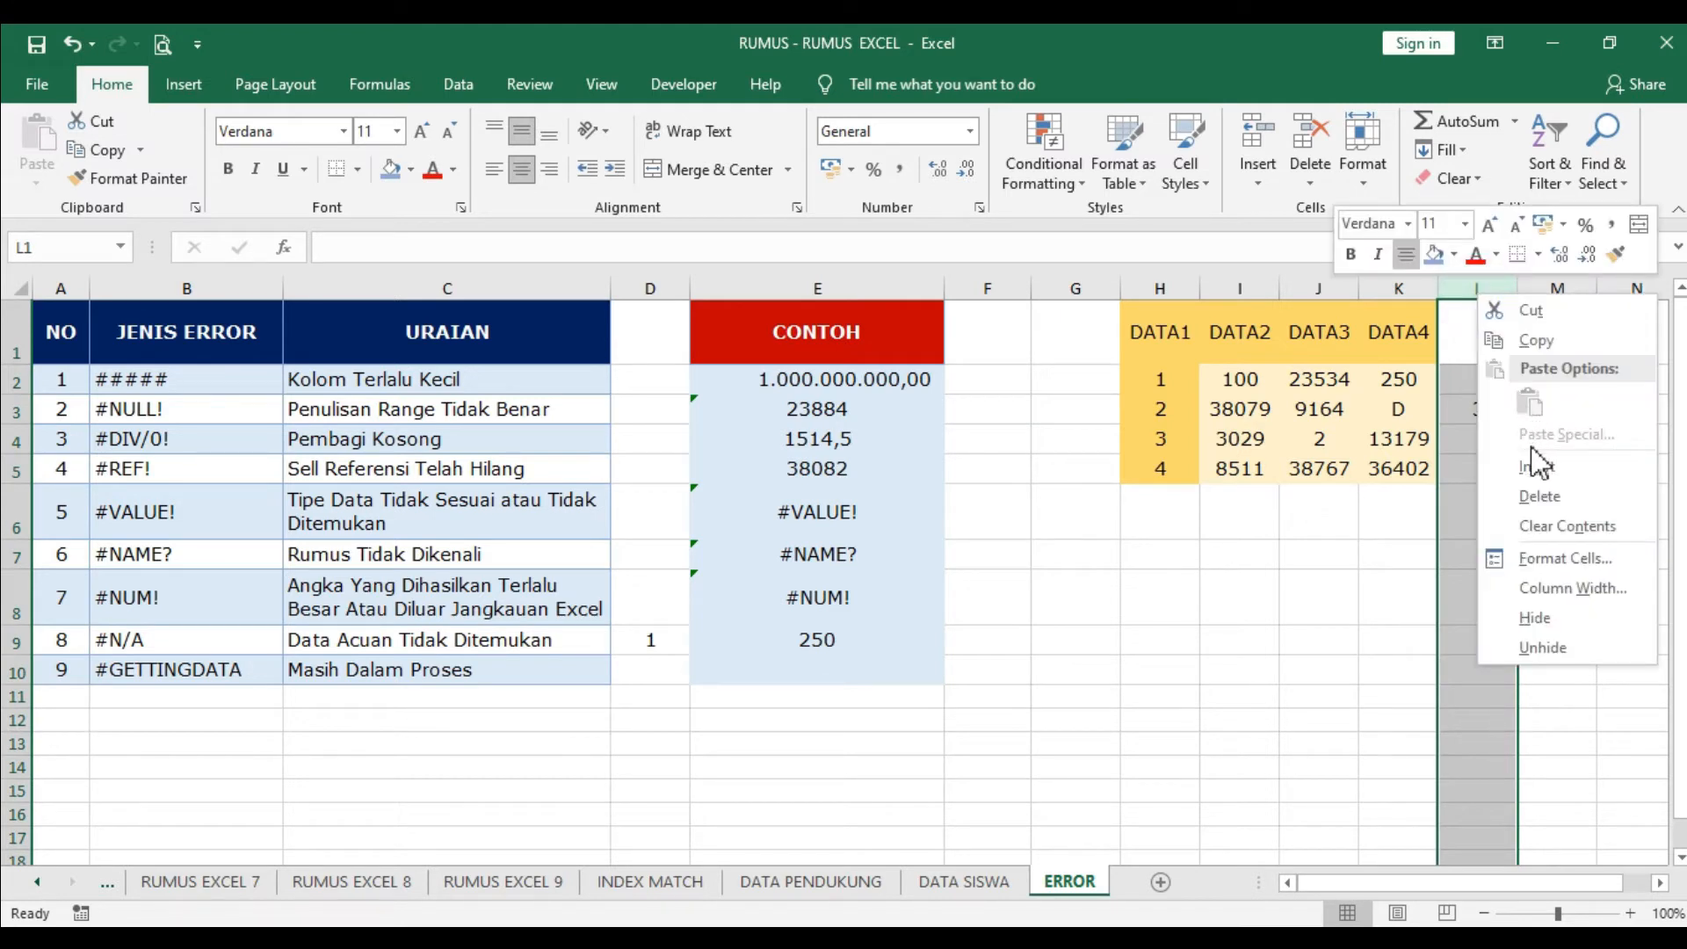
left_click(1529, 497)
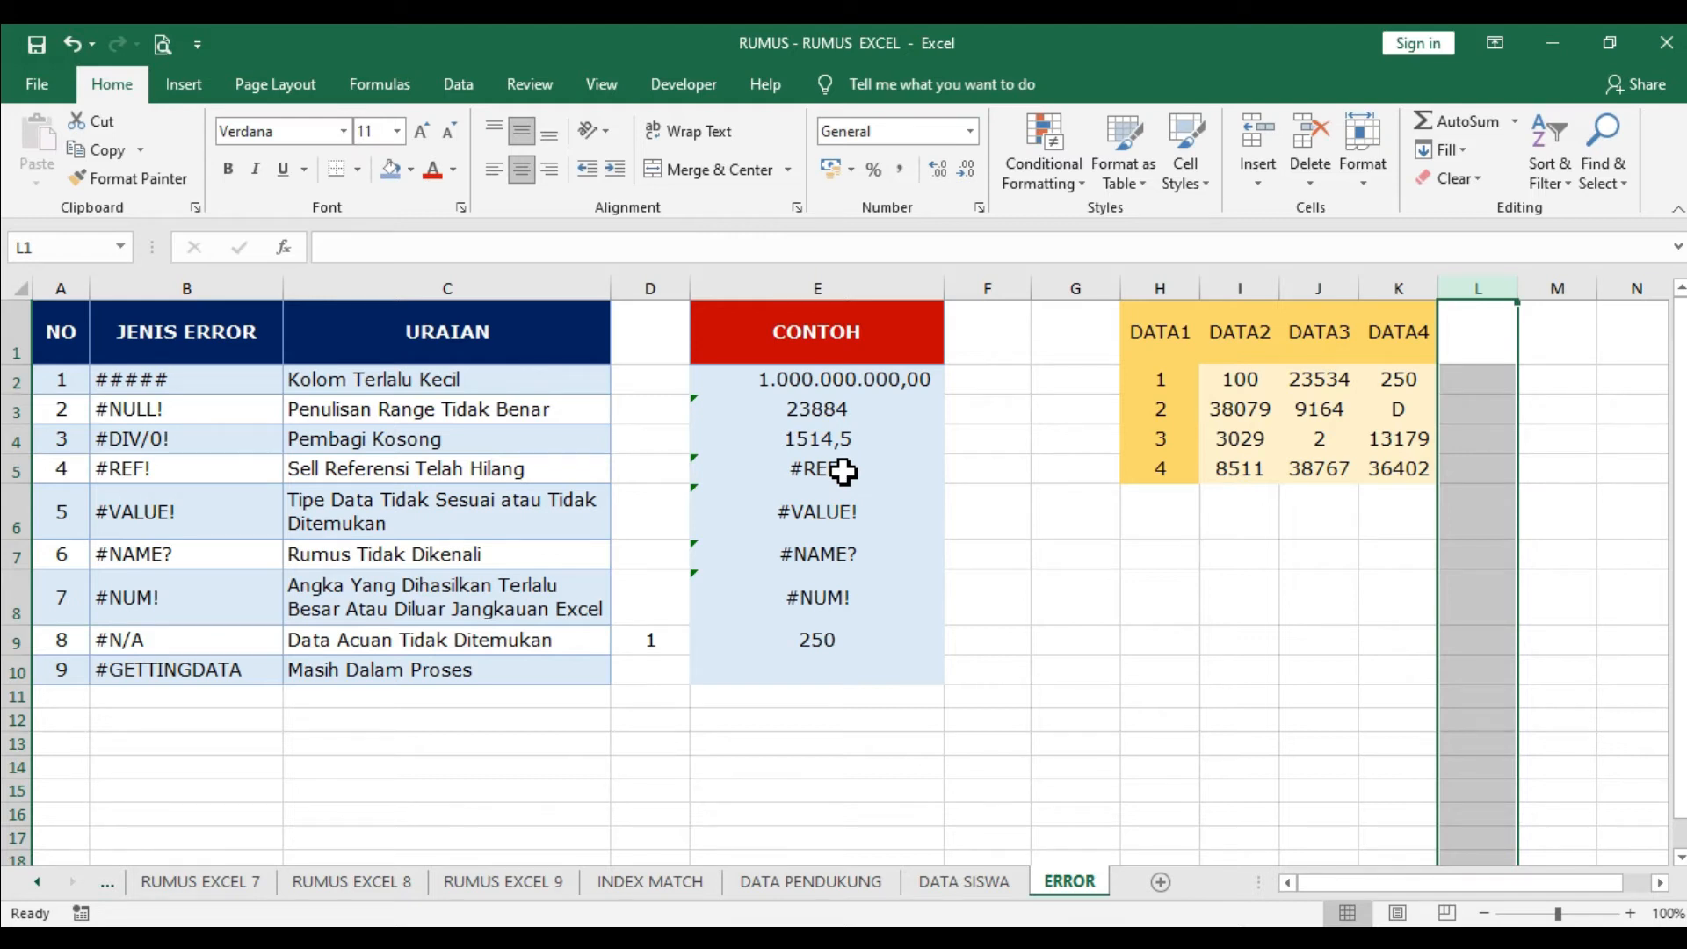
Step: Inspect the broken formula in E5 and replace its #REF! part with a reference to K2, making =I3+K2
left_click(856, 472)
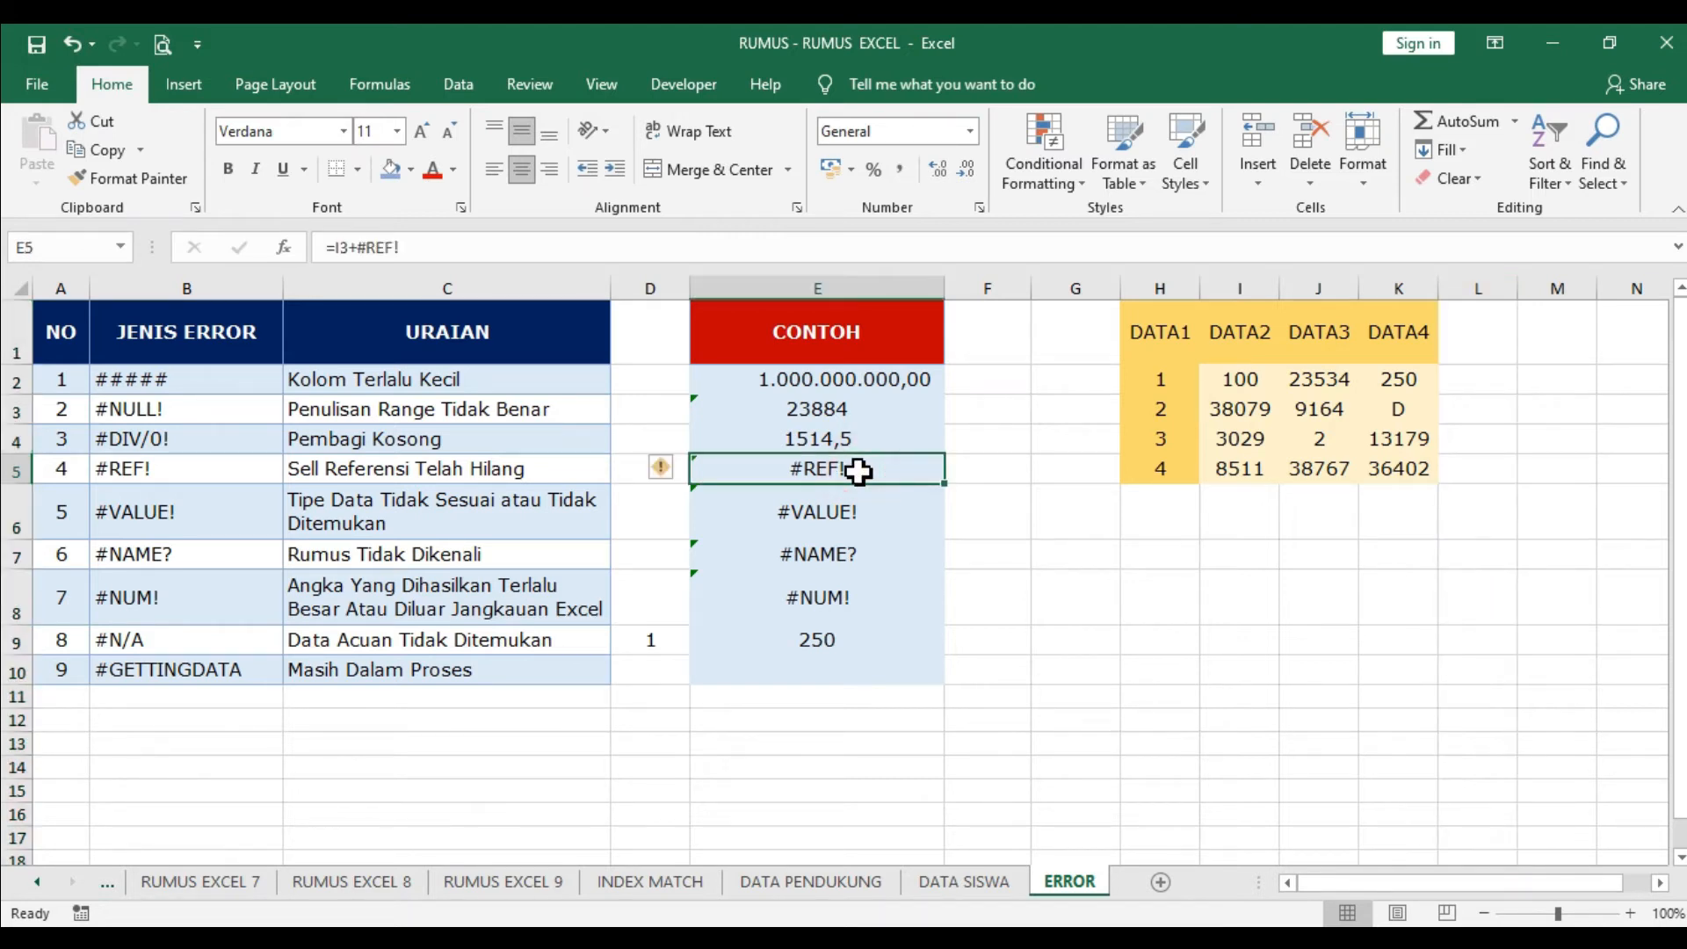
double_click(857, 470)
left_click(710, 471)
left_click_drag(707, 472, 855, 482)
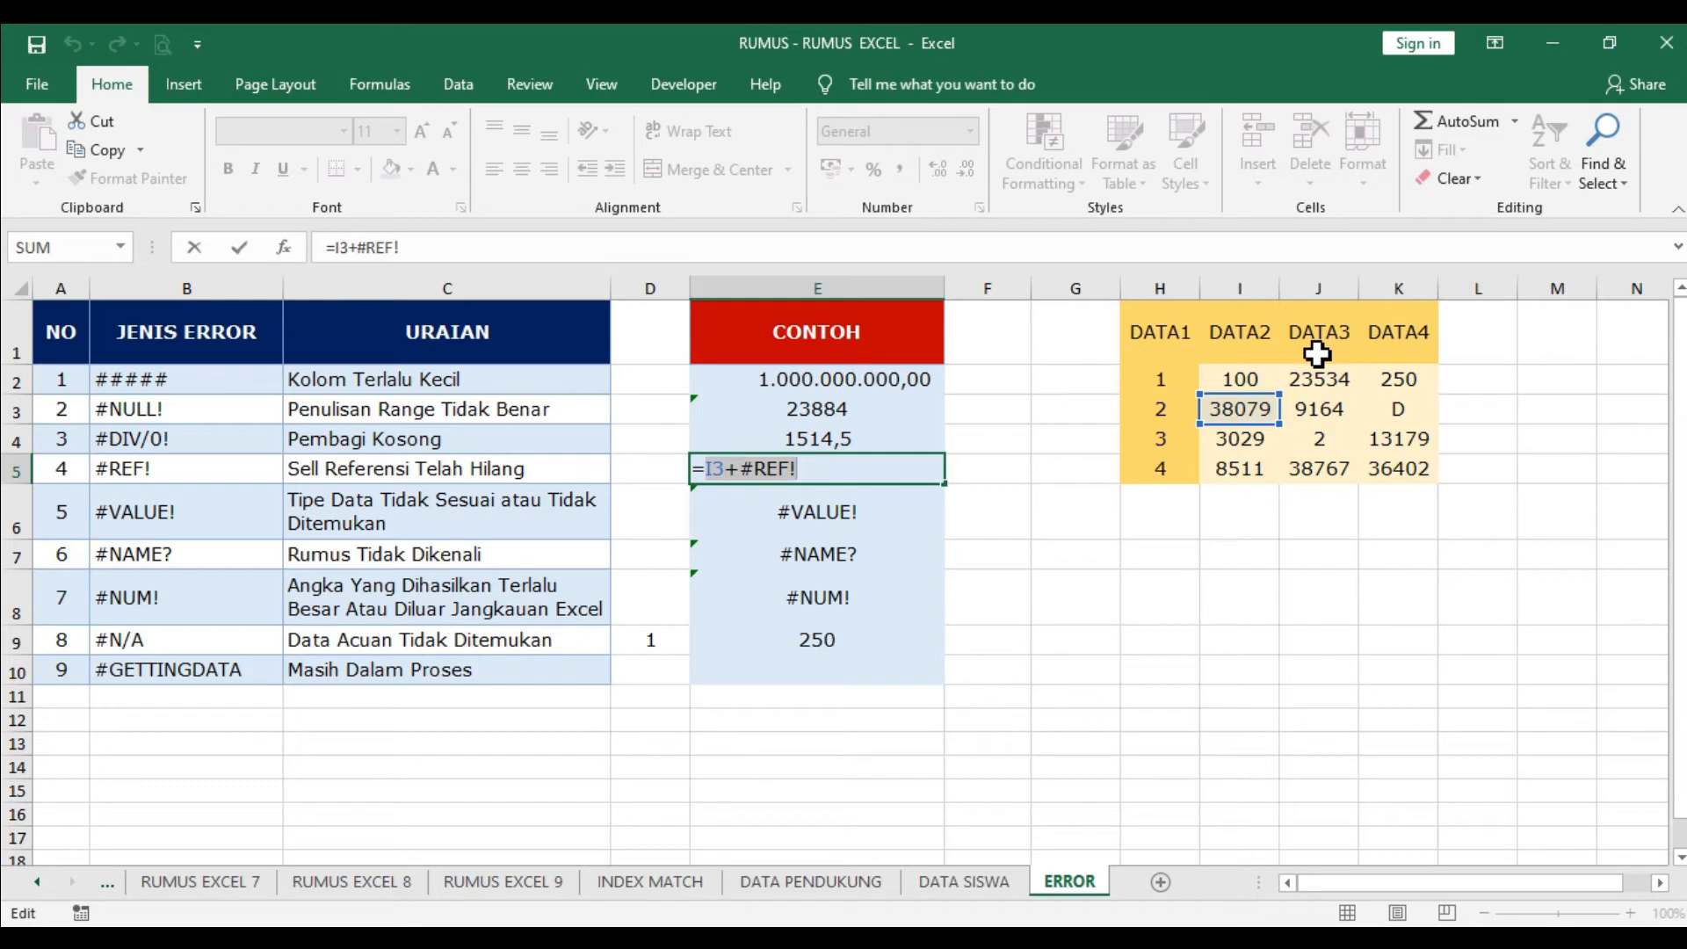
left_click(828, 470)
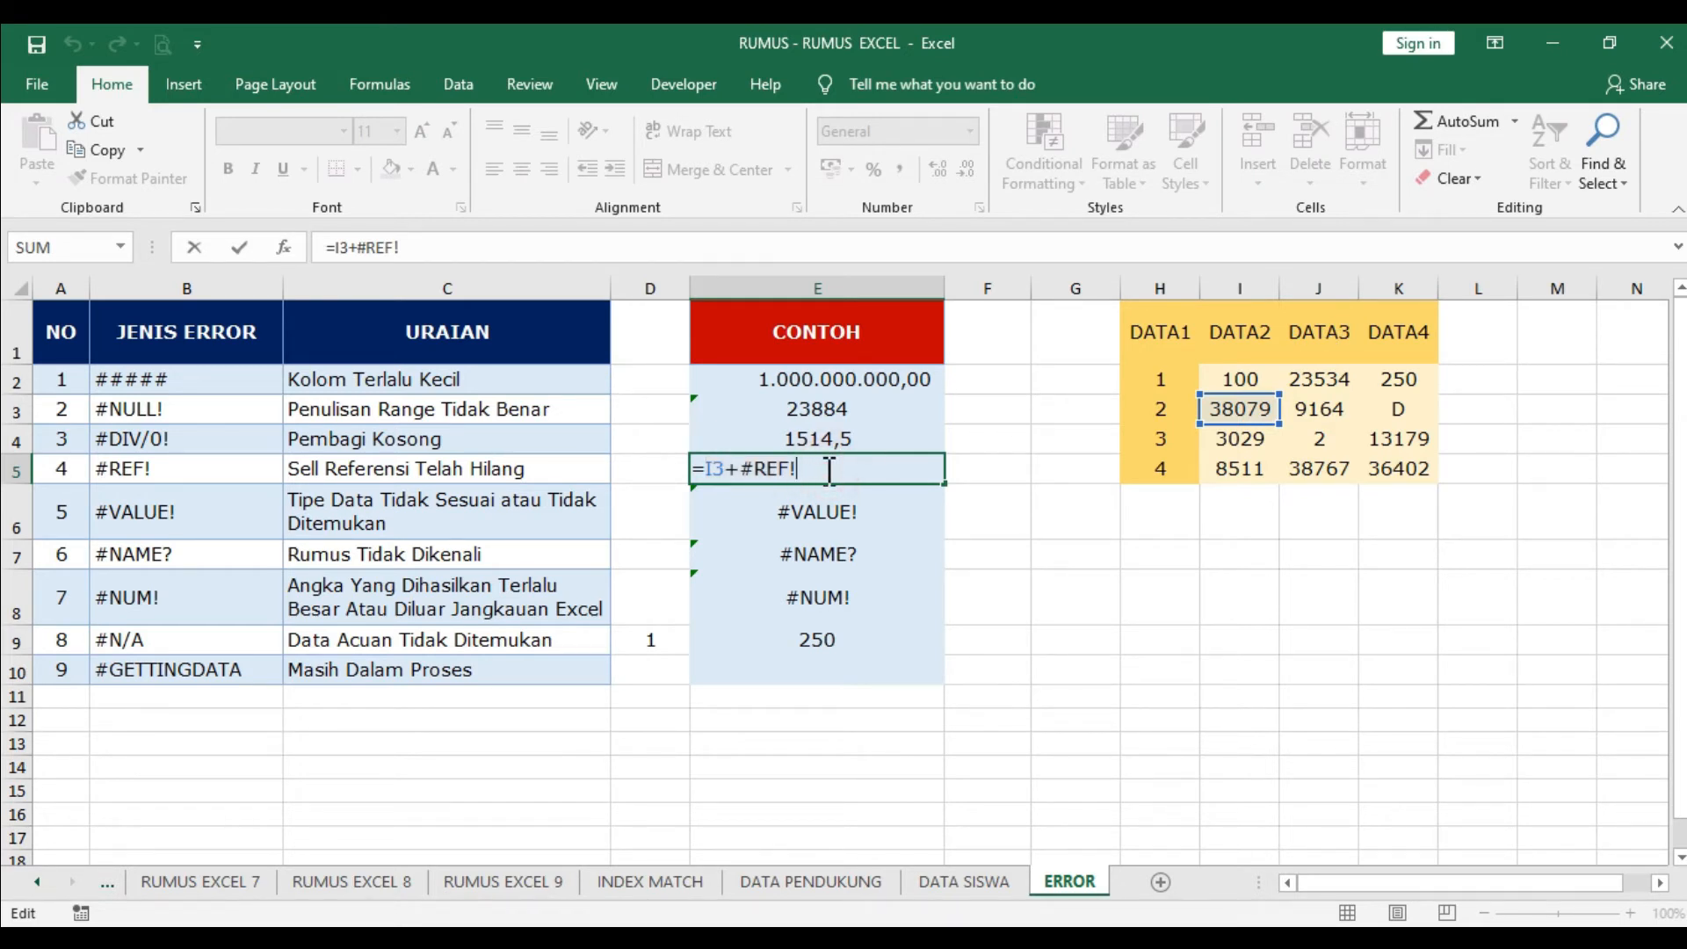
left_click_drag(817, 469, 745, 469)
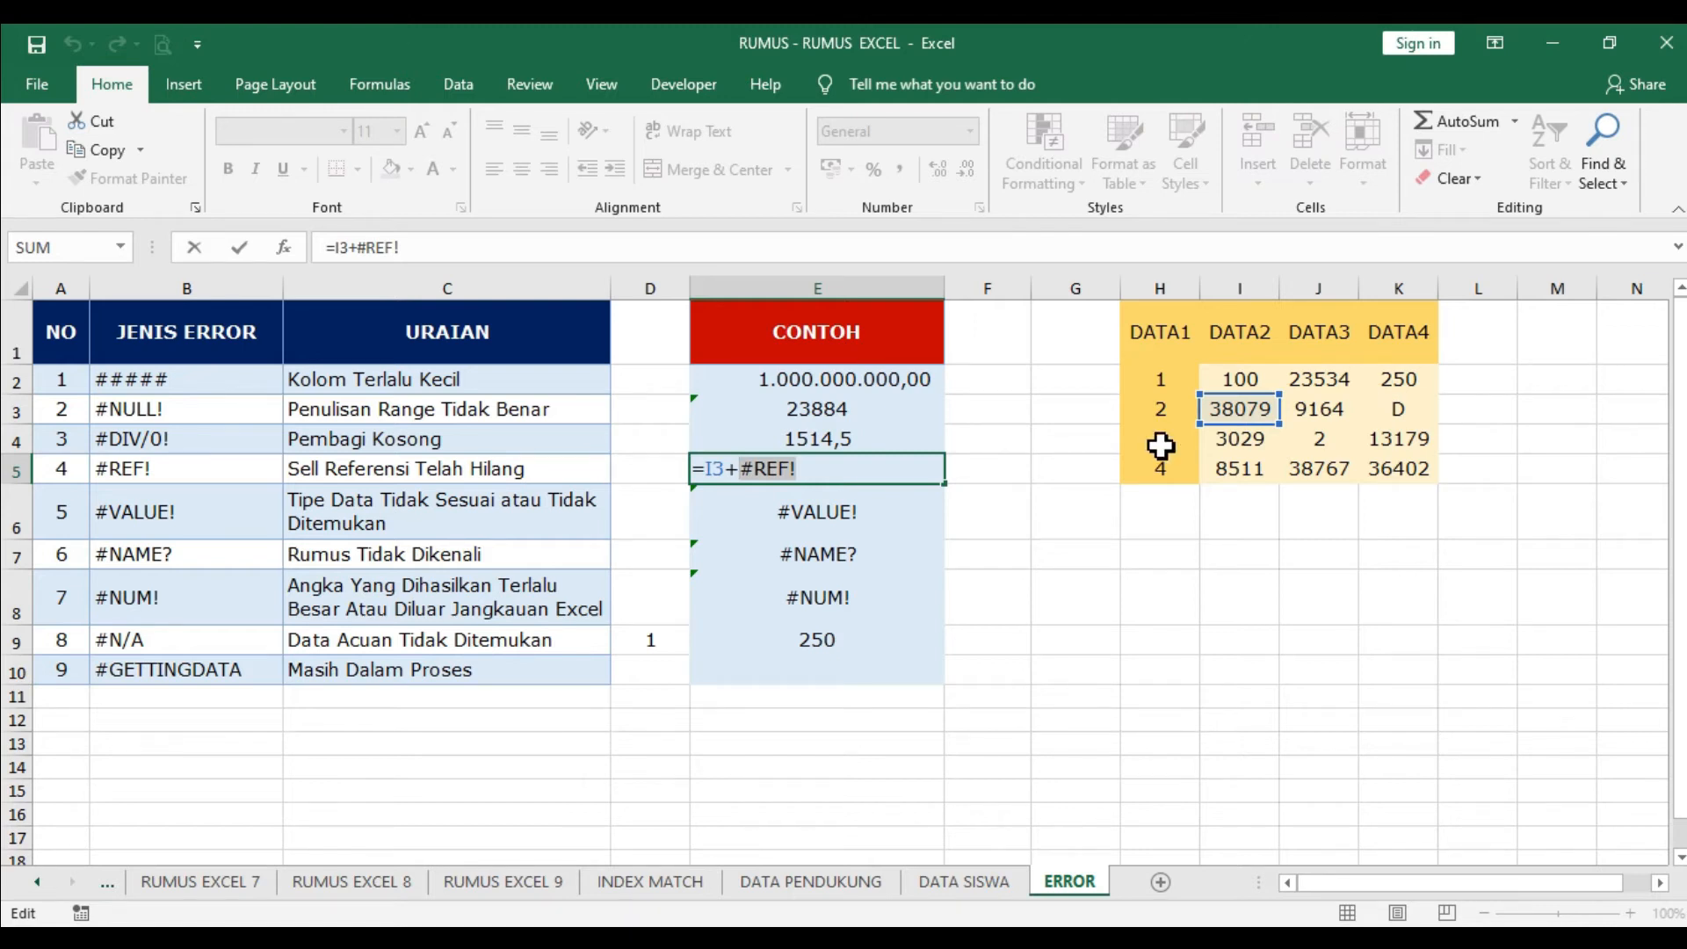
key("BackSpace")
left_click(1389, 379)
key("Return")
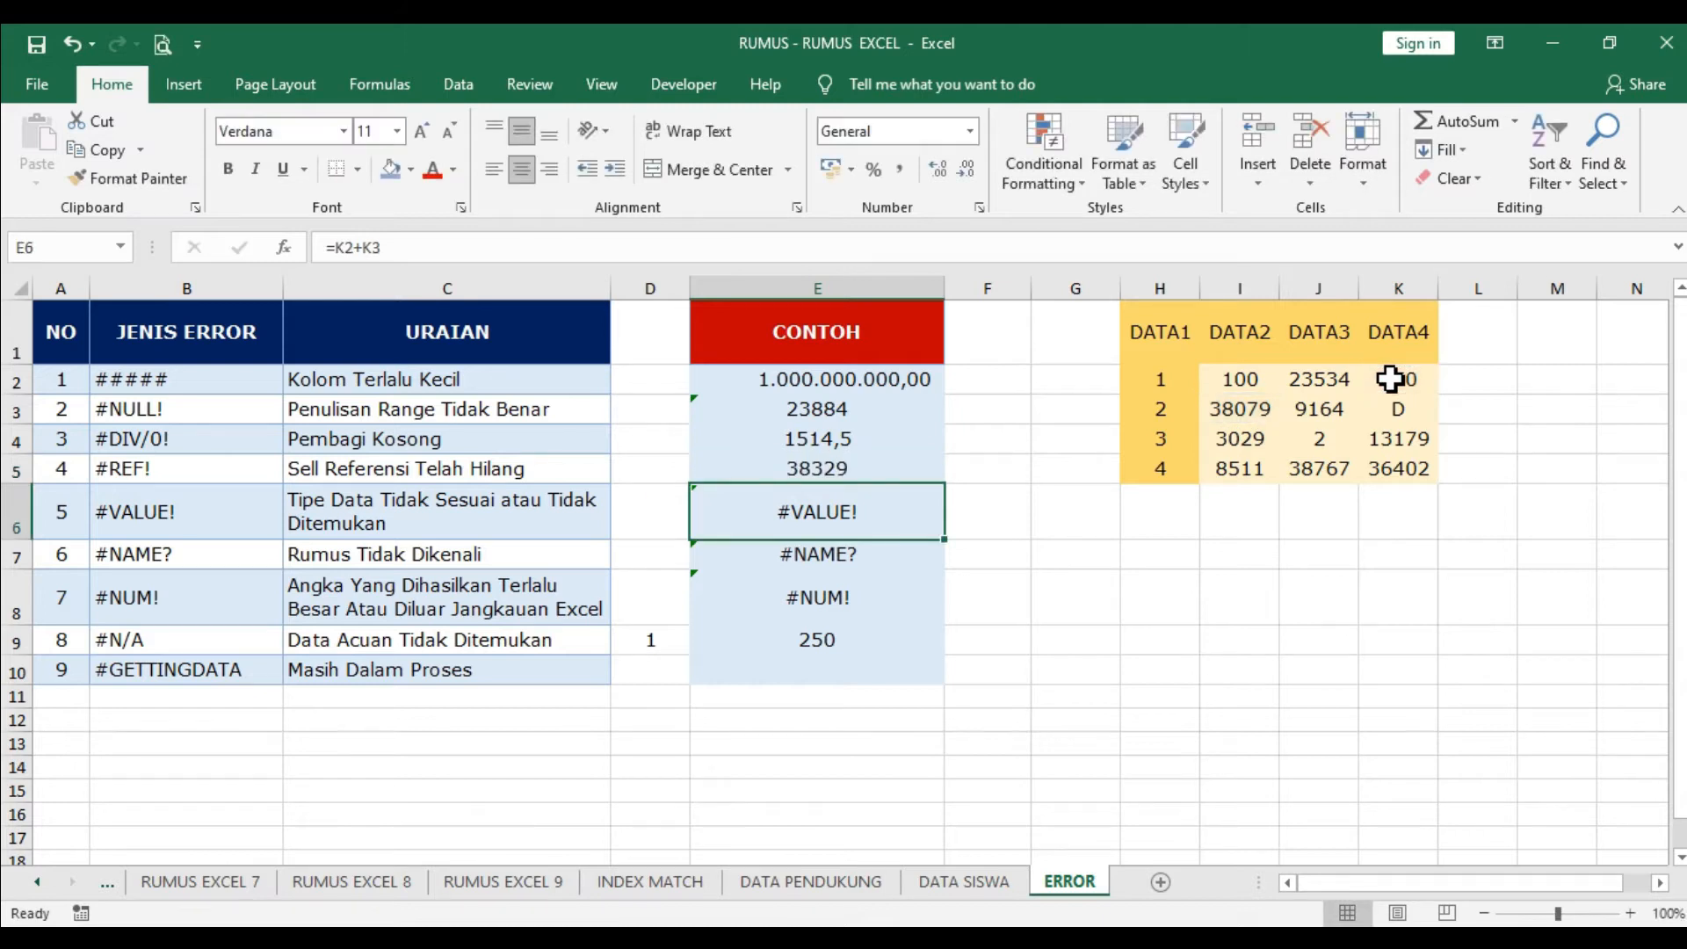
Step: Inspect the #VALUE! example formula in E6 and replace the text in its referenced cell K3 with 50
left_click(200, 519)
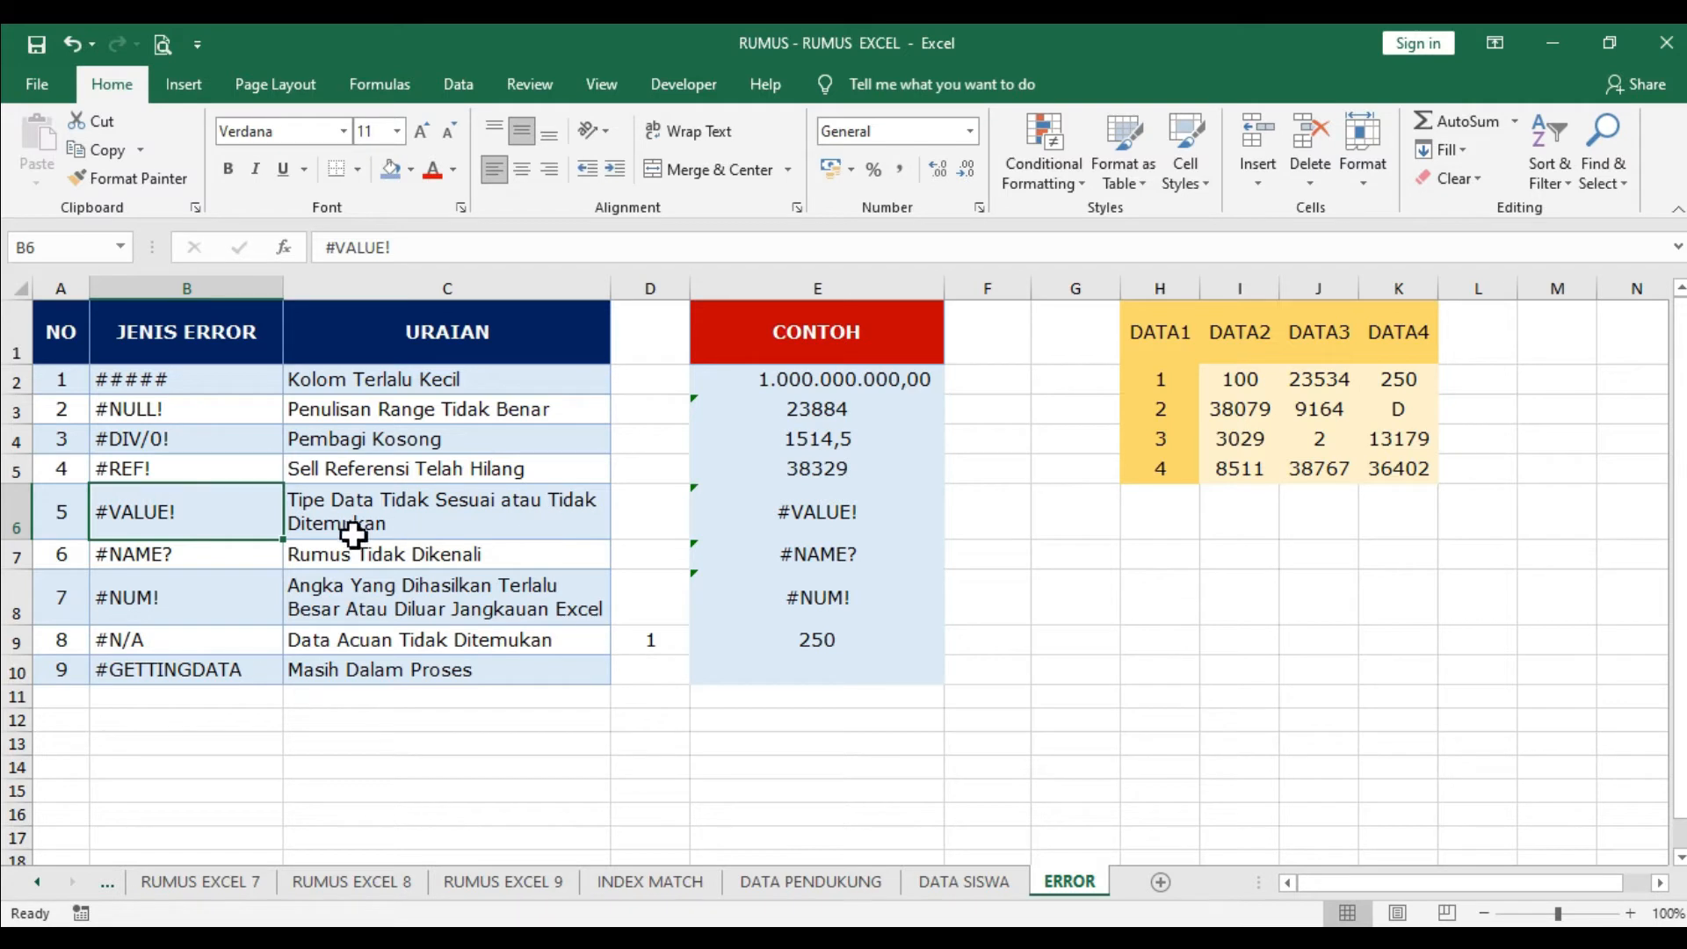
left_click(761, 520)
double_click(762, 520)
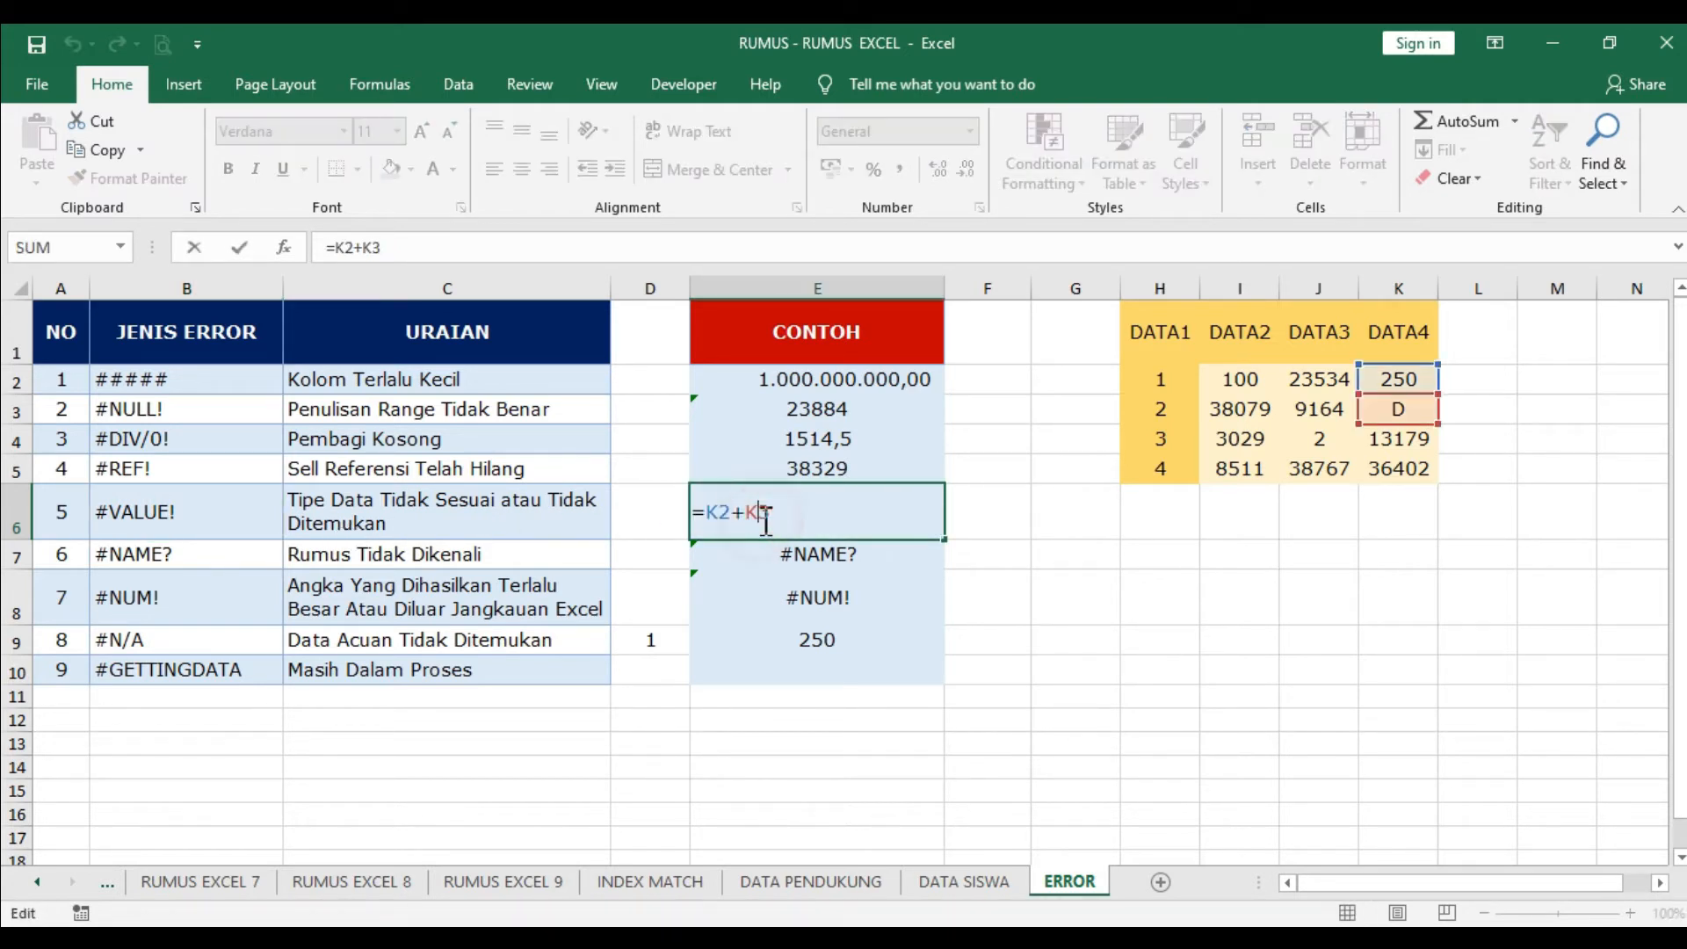
left_click_drag(706, 511, 814, 518)
key("Return")
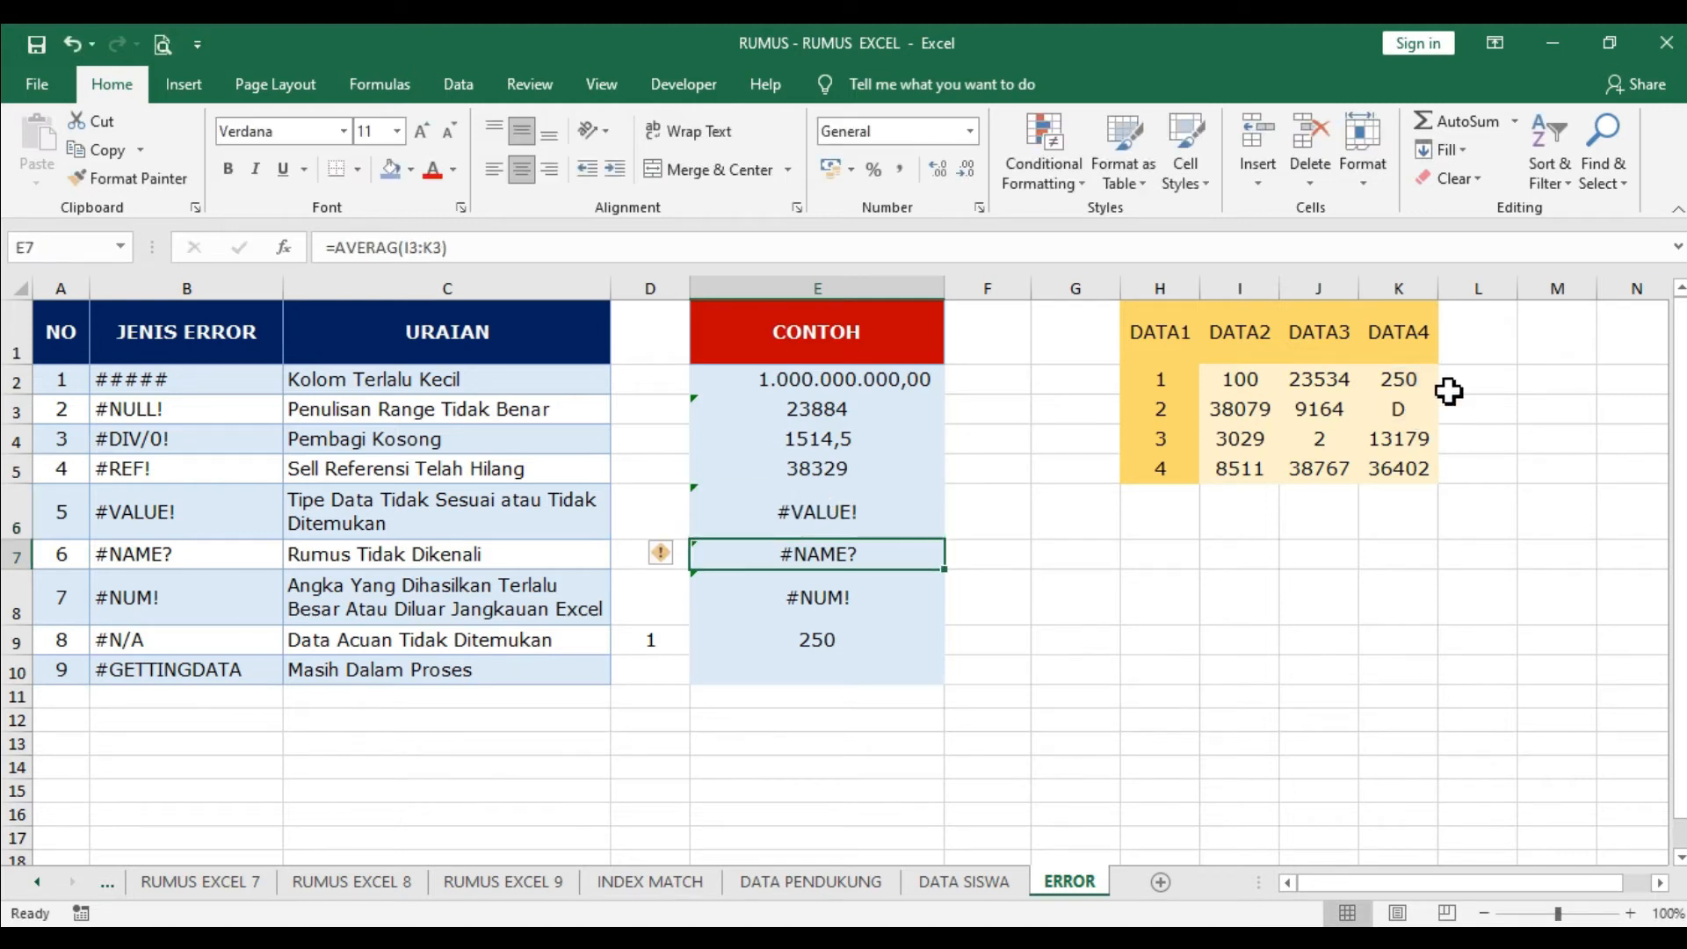
left_click(1410, 405)
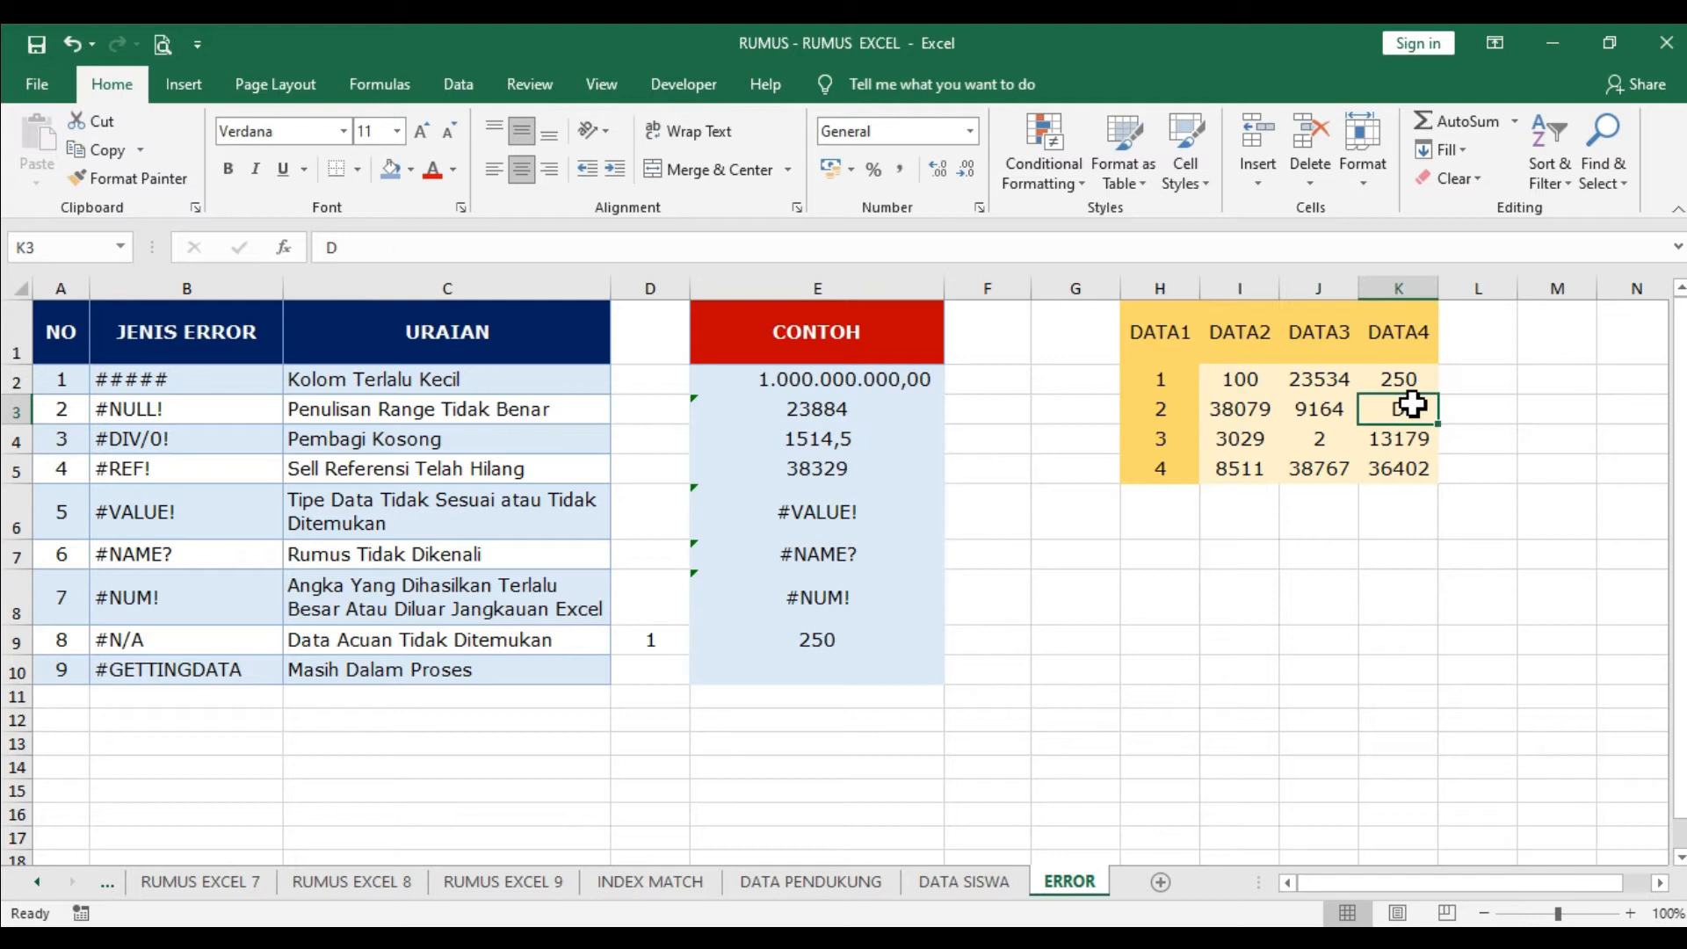
type("50")
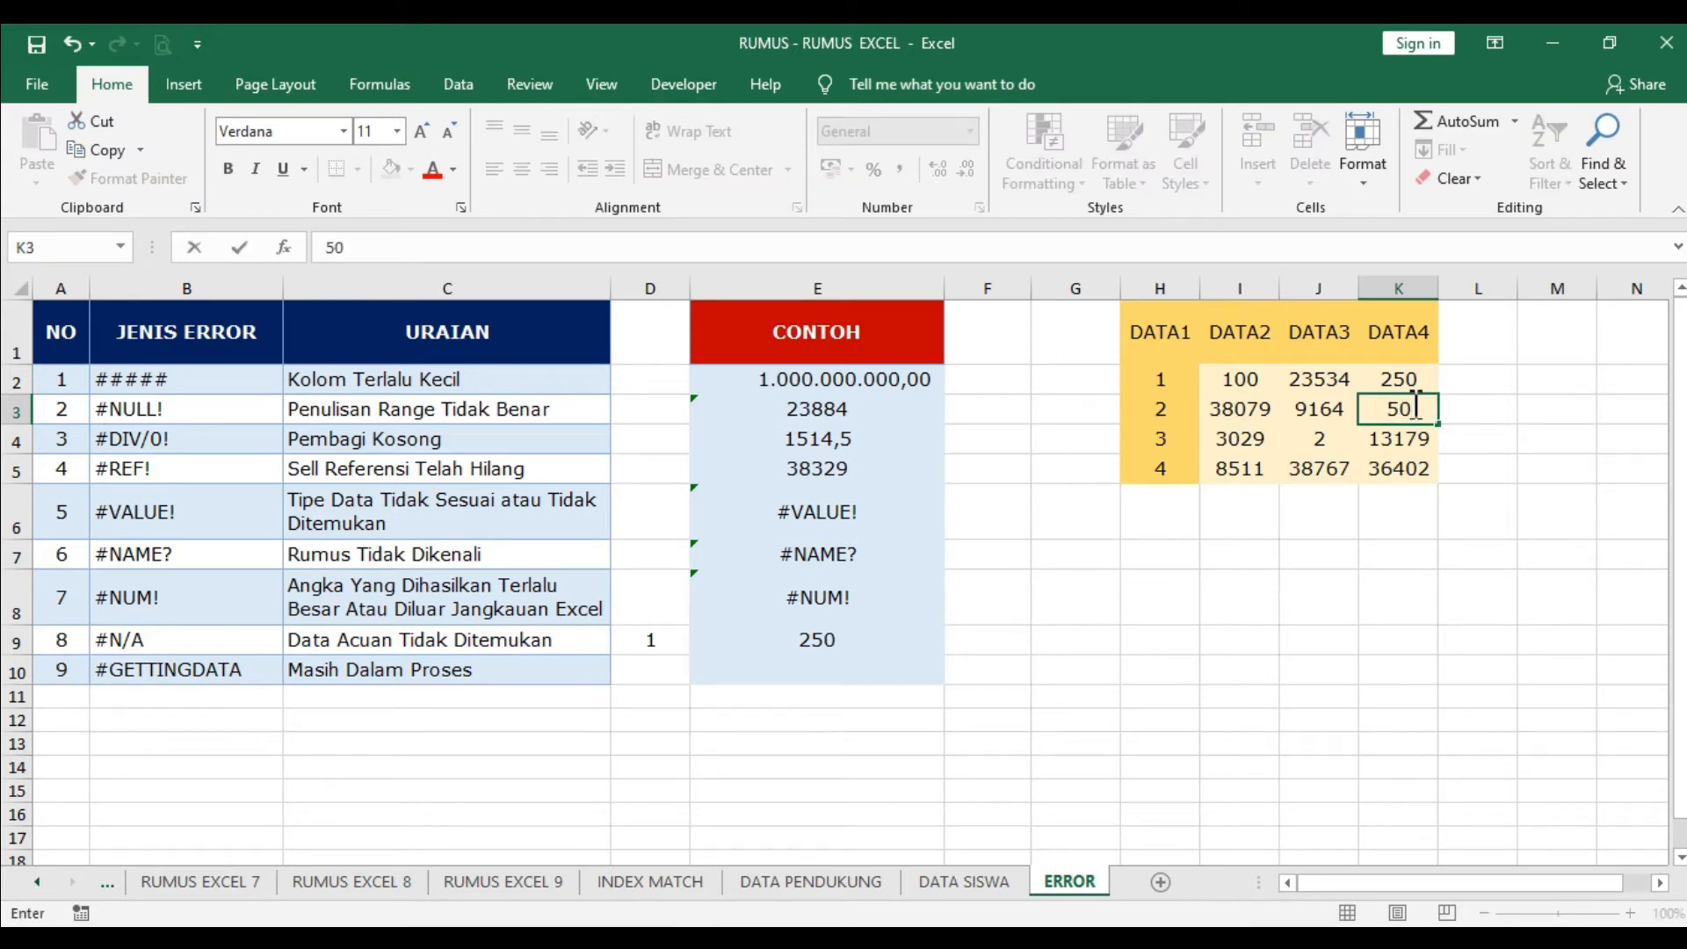
key("Return")
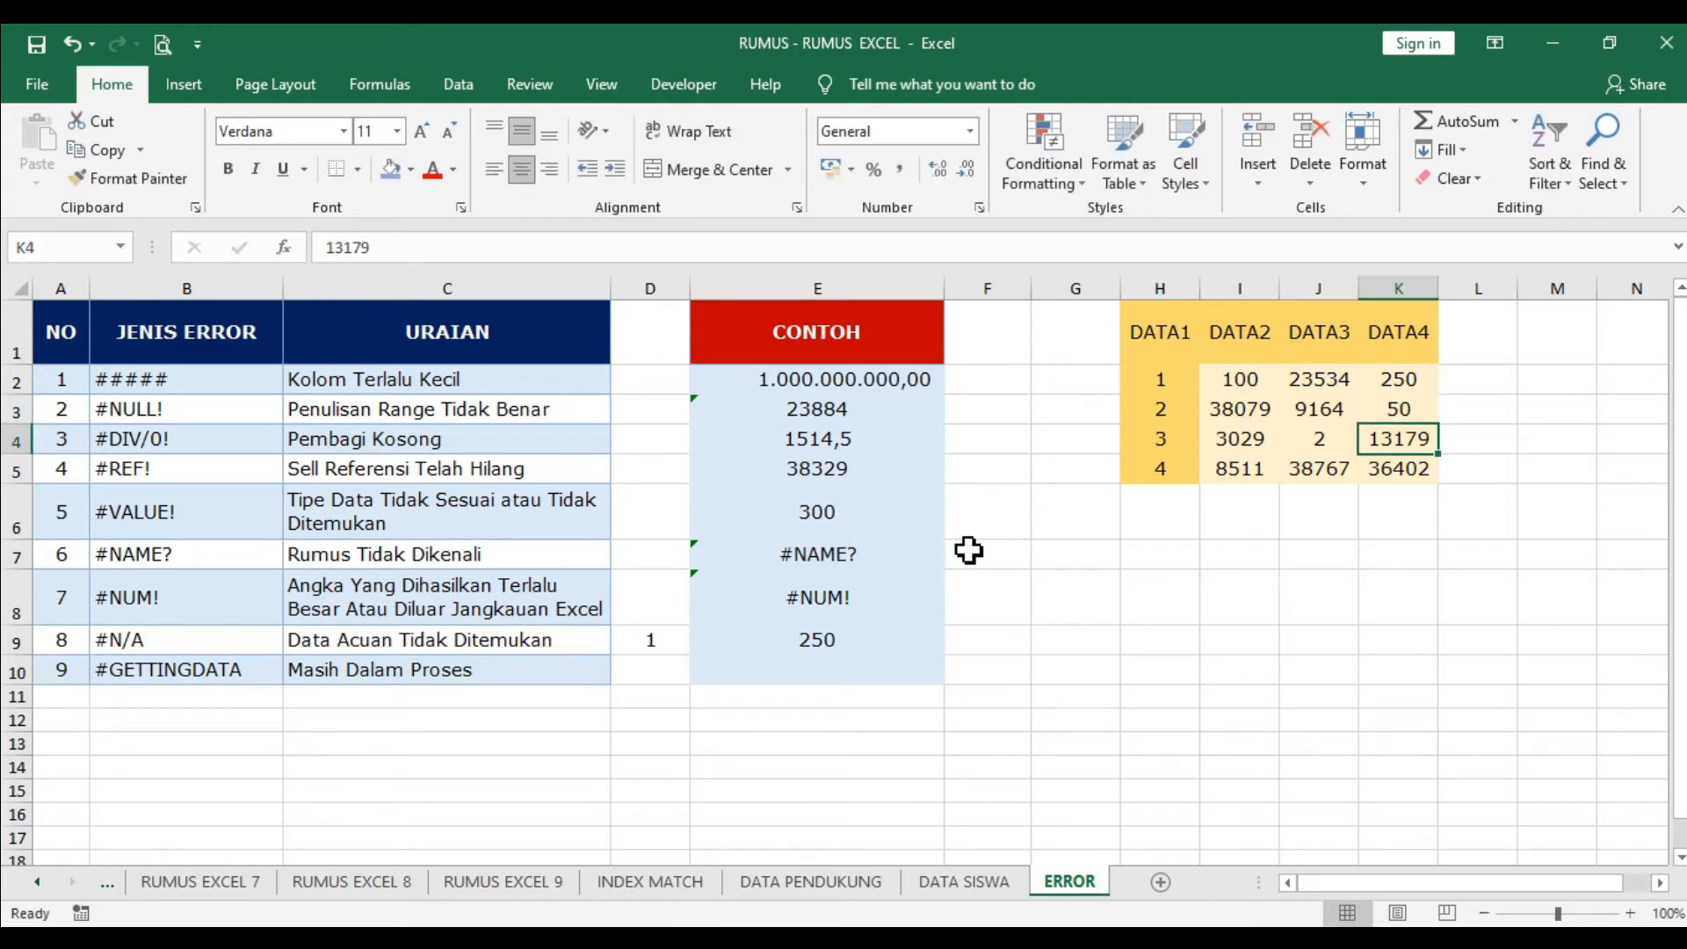
Step: Review the formula in E6 again together with its referenced cell K3, leaving the formula as it is
left_click(859, 512)
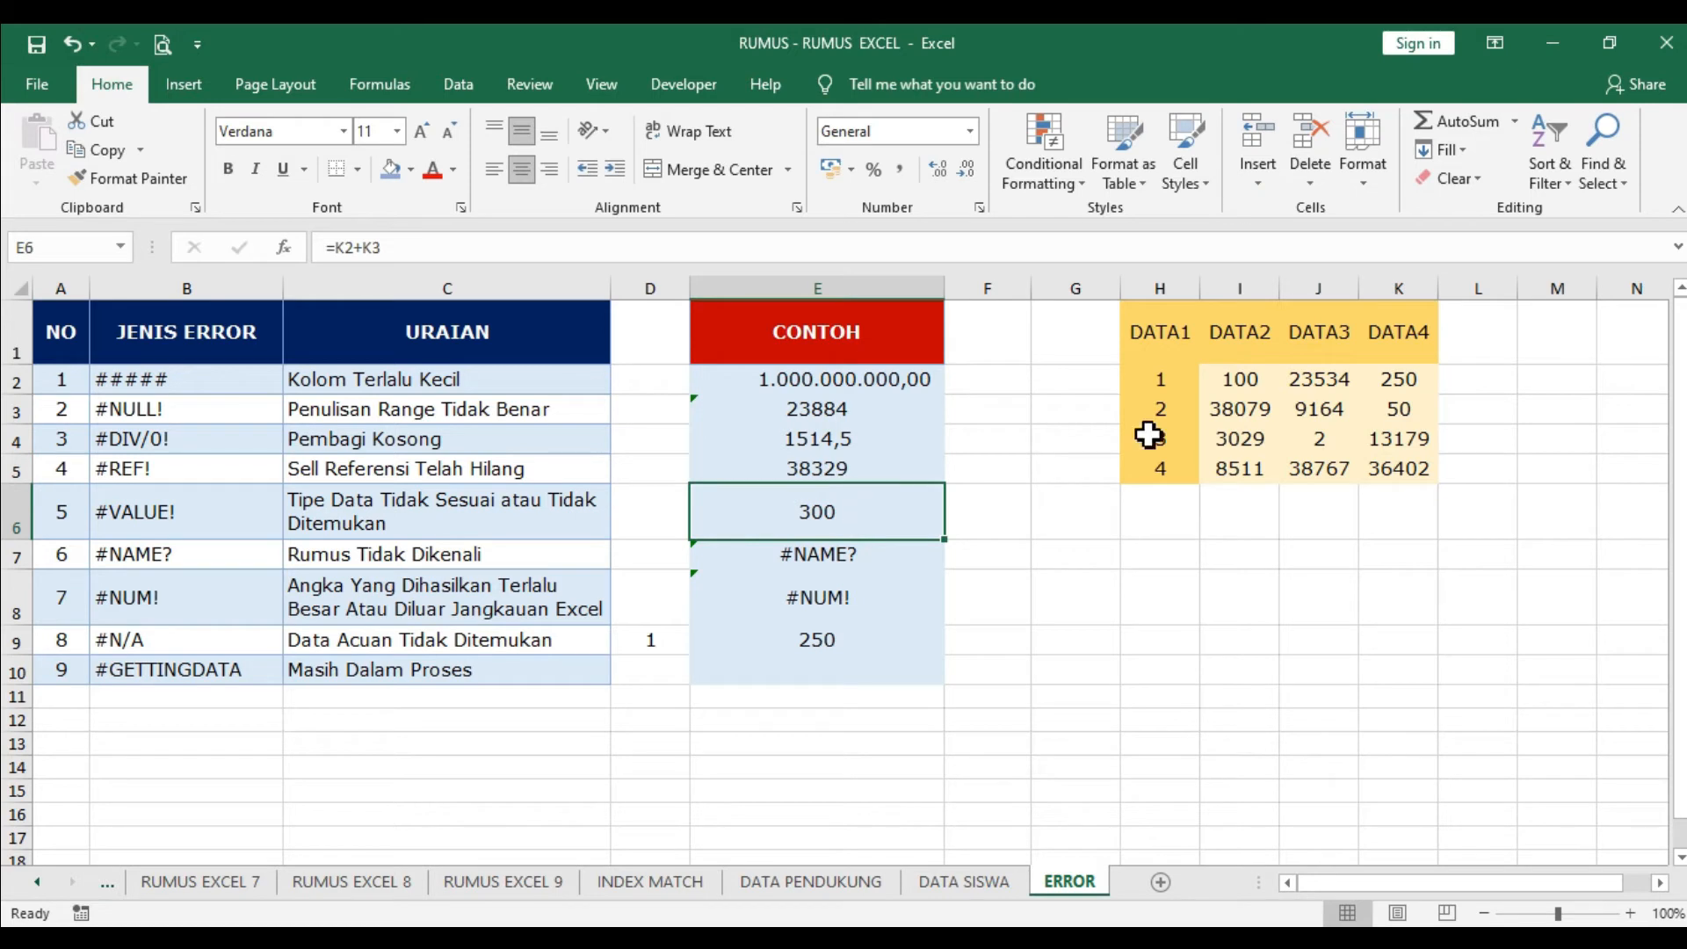
left_click(1395, 414)
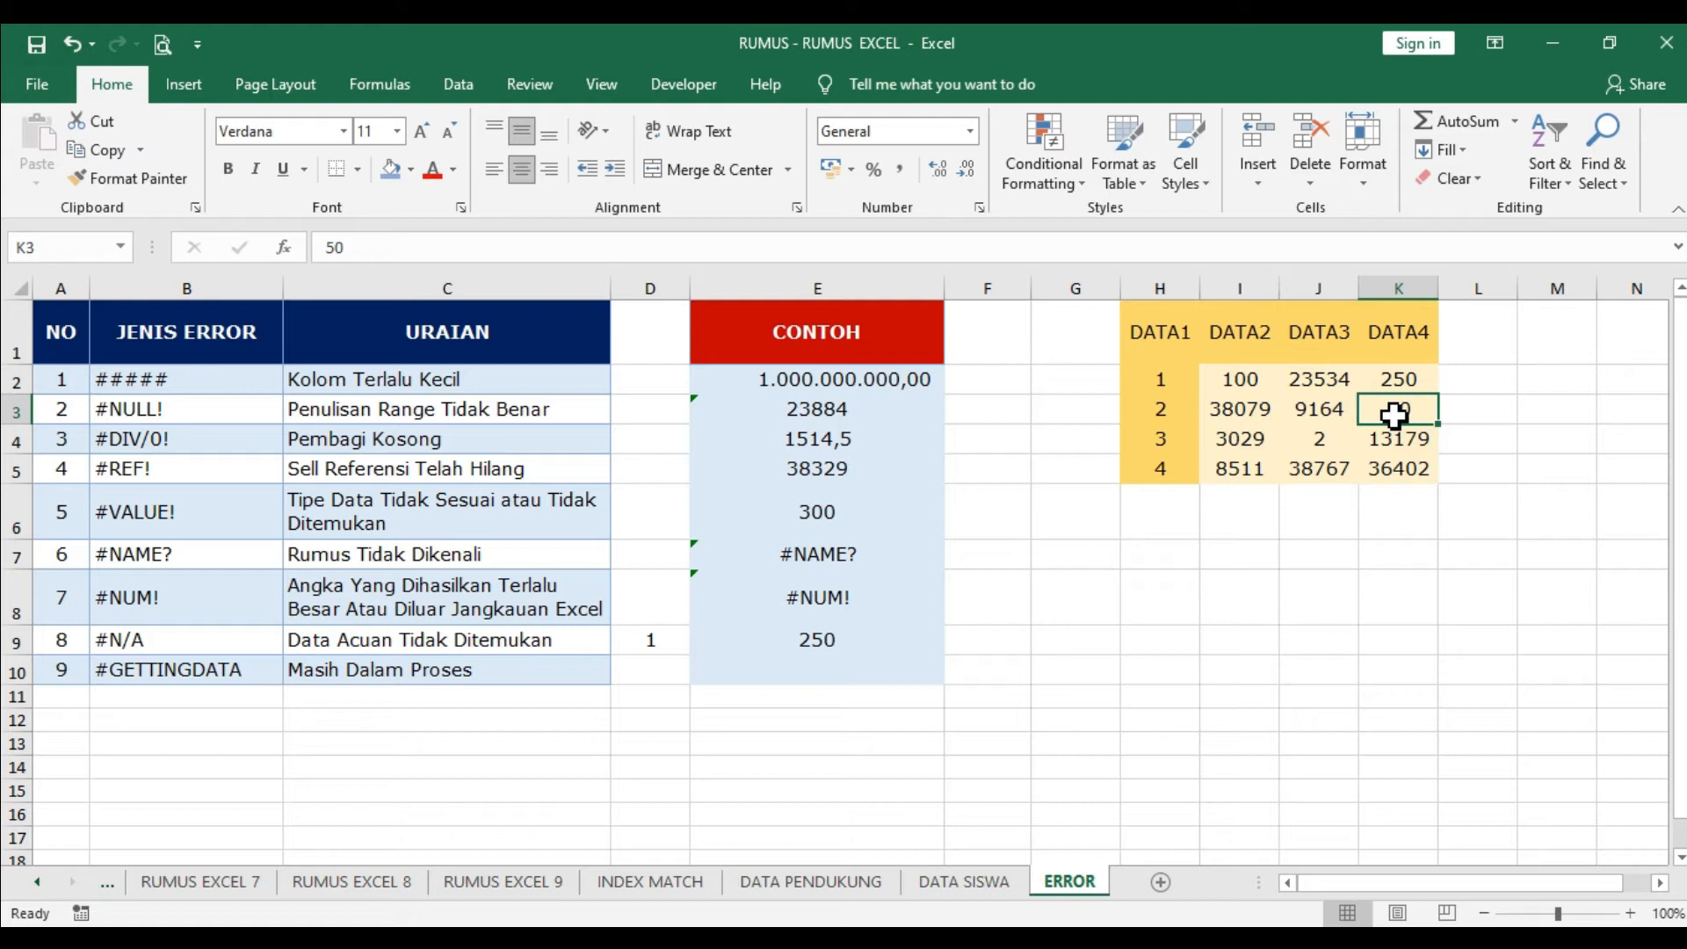
left_click(820, 515)
key("F2")
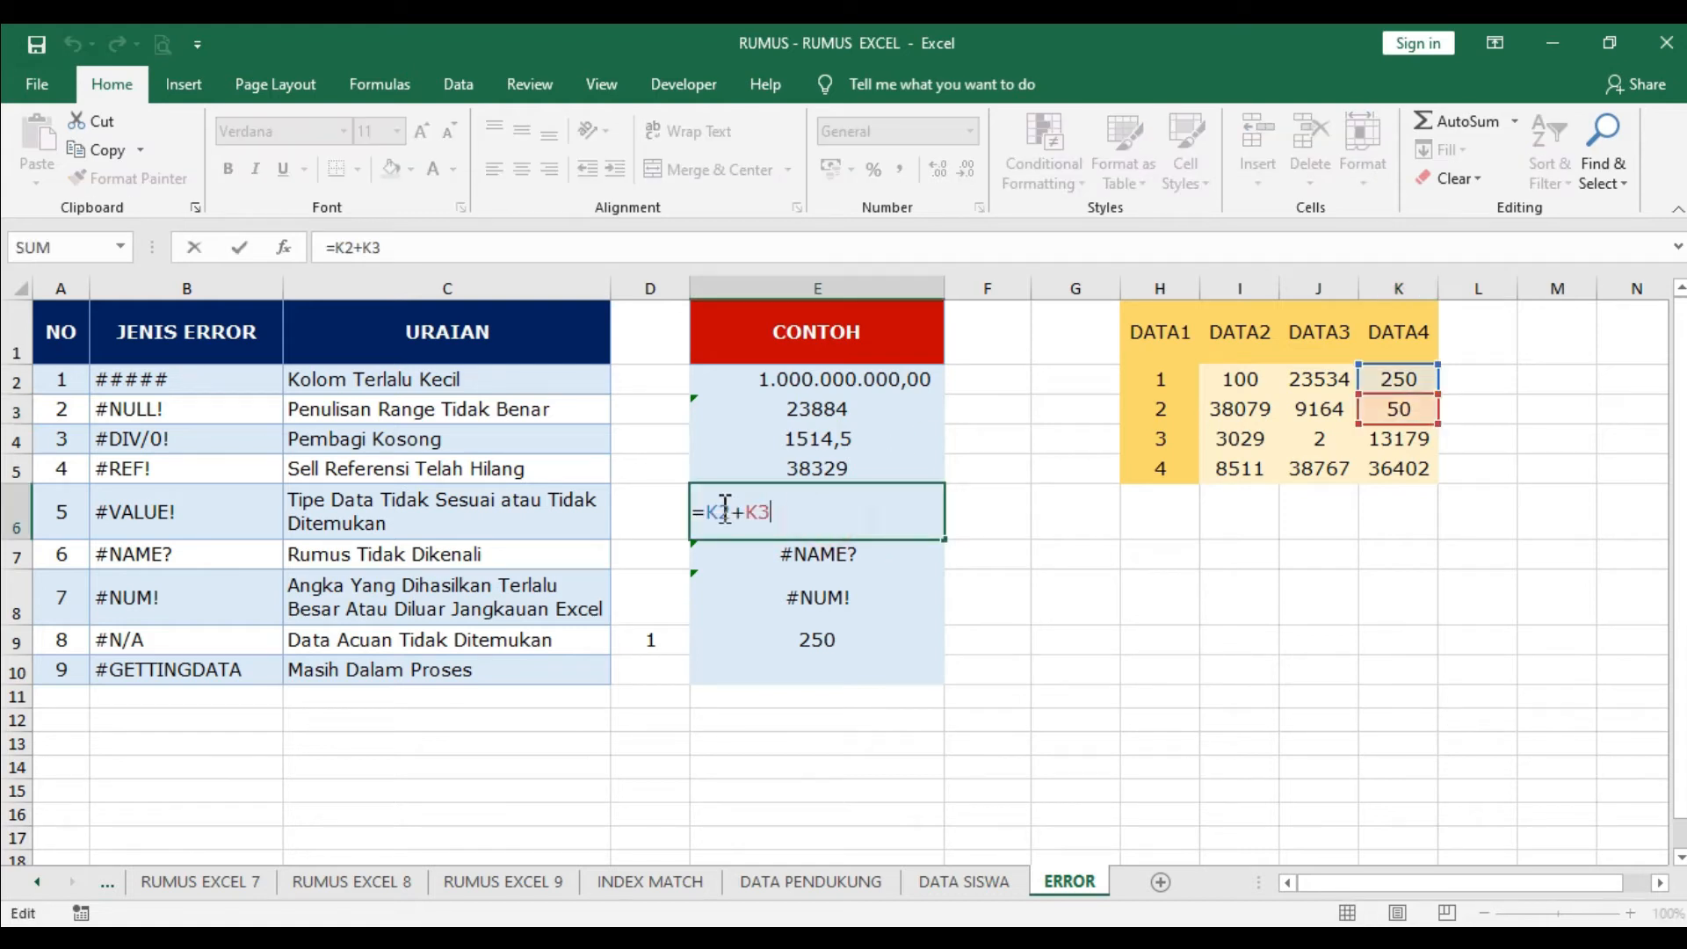
key("Return")
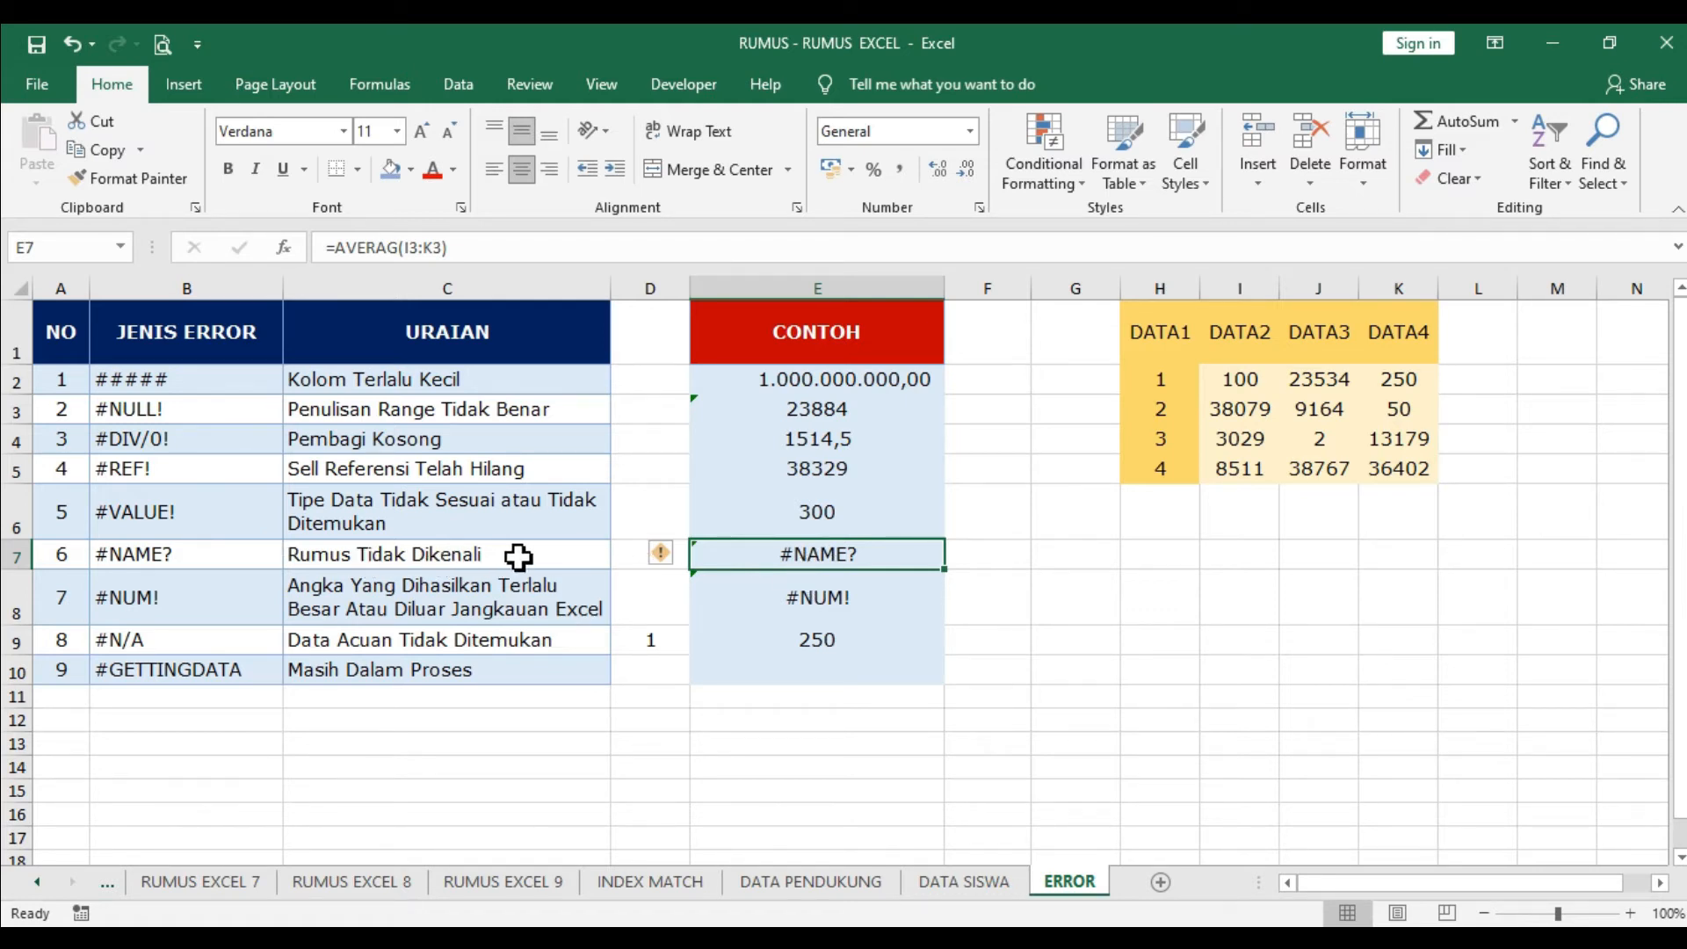
Step: Inspect the #NAME? example formula in E7 and correct its misspelled function name, making =AVERAGE(I3:K3)
double_click(783, 553)
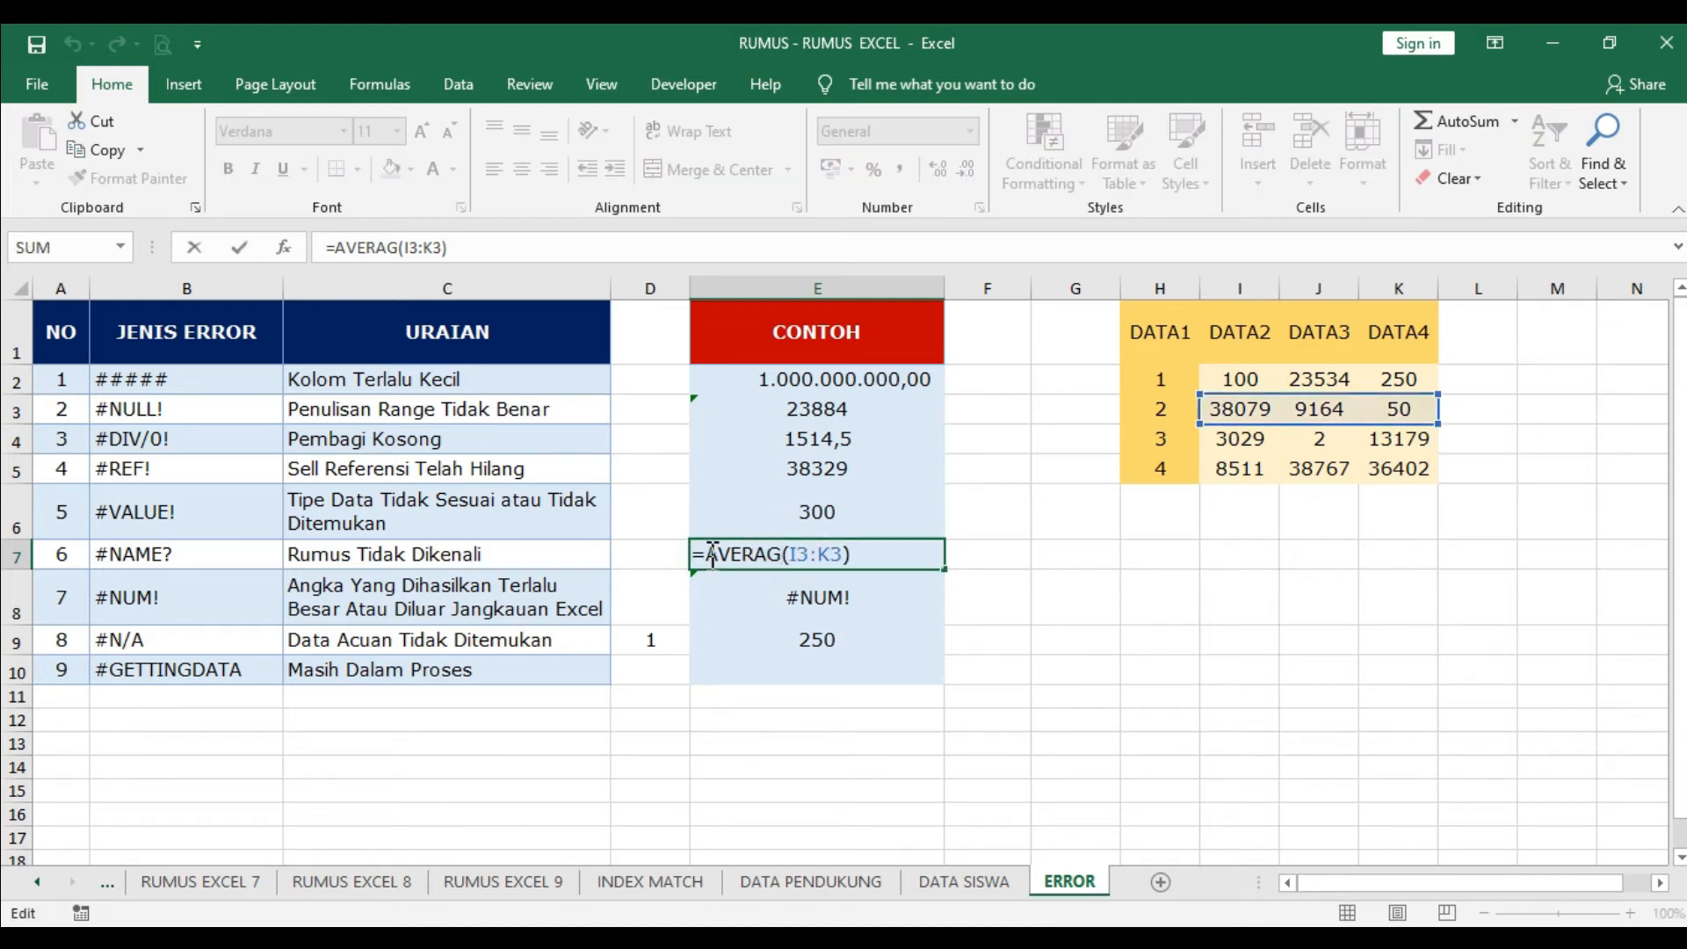
left_click_drag(712, 553, 938, 556)
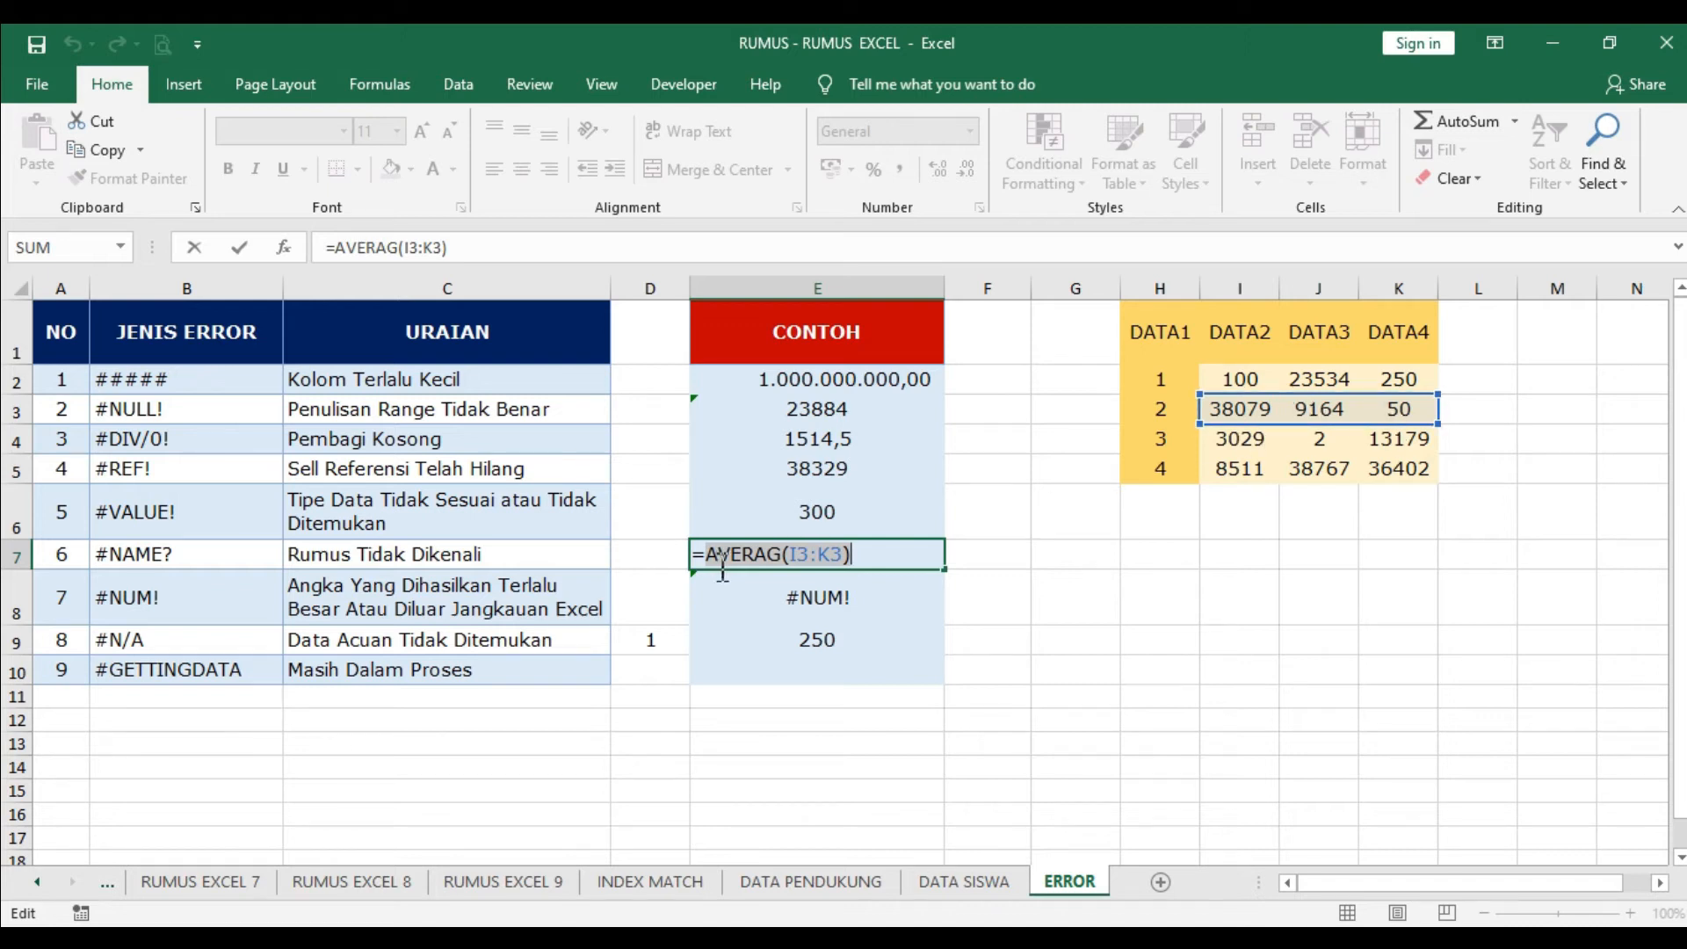
key("Return")
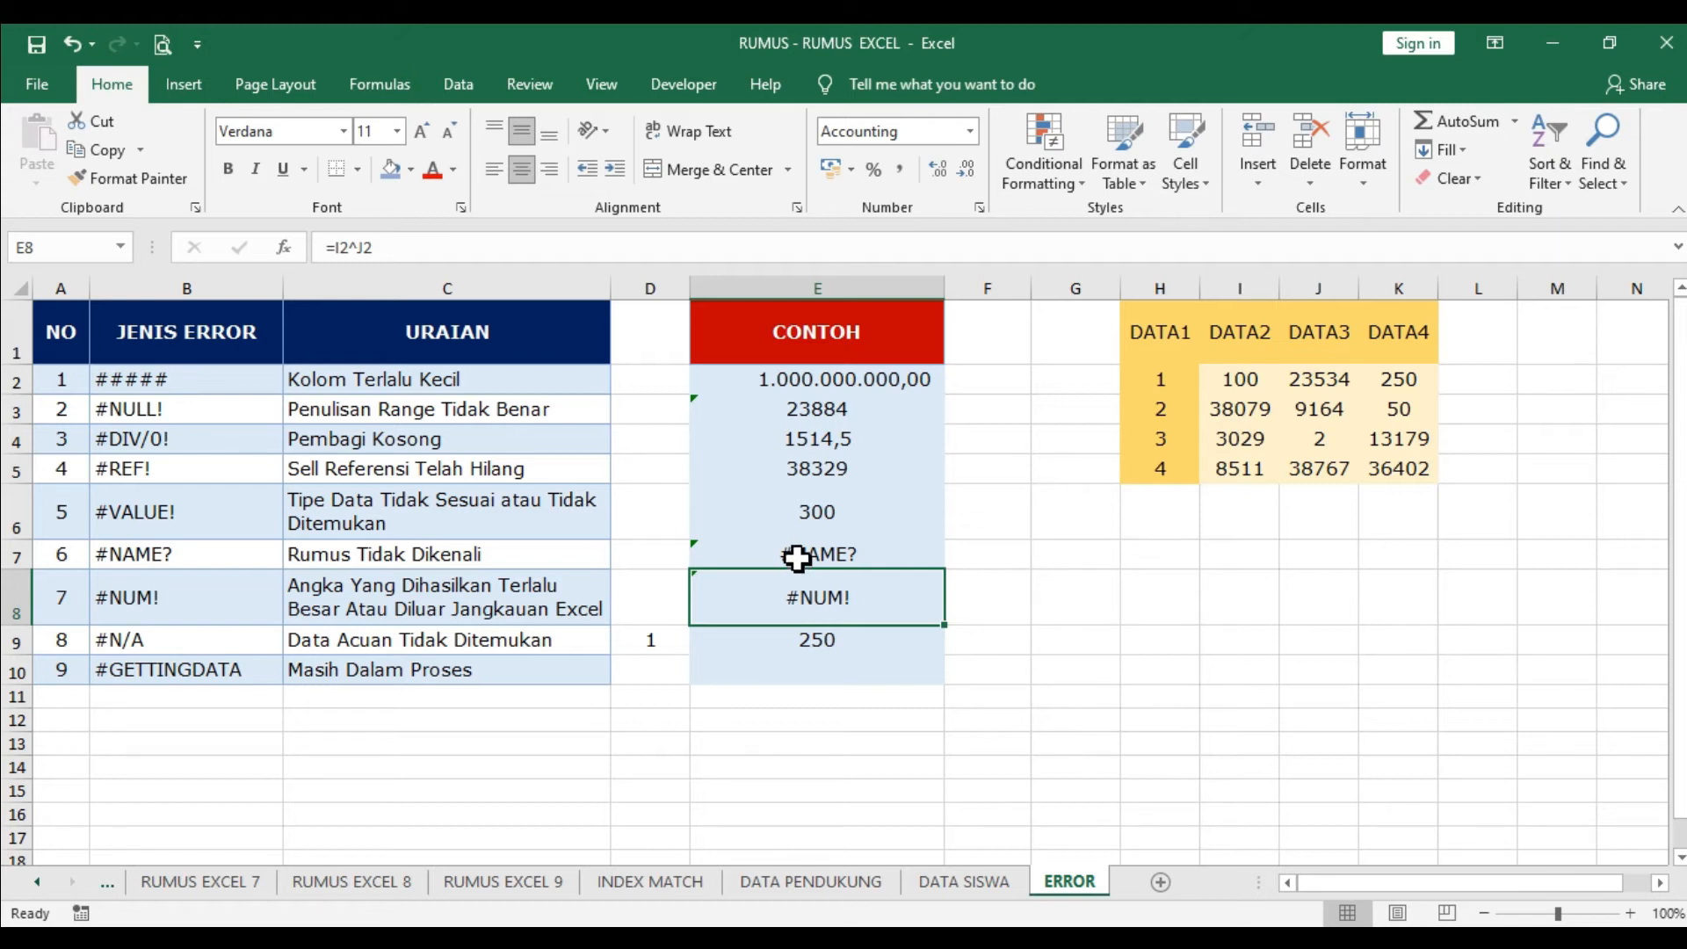
double_click(797, 558)
left_click(711, 553)
left_click_drag(712, 553, 780, 555)
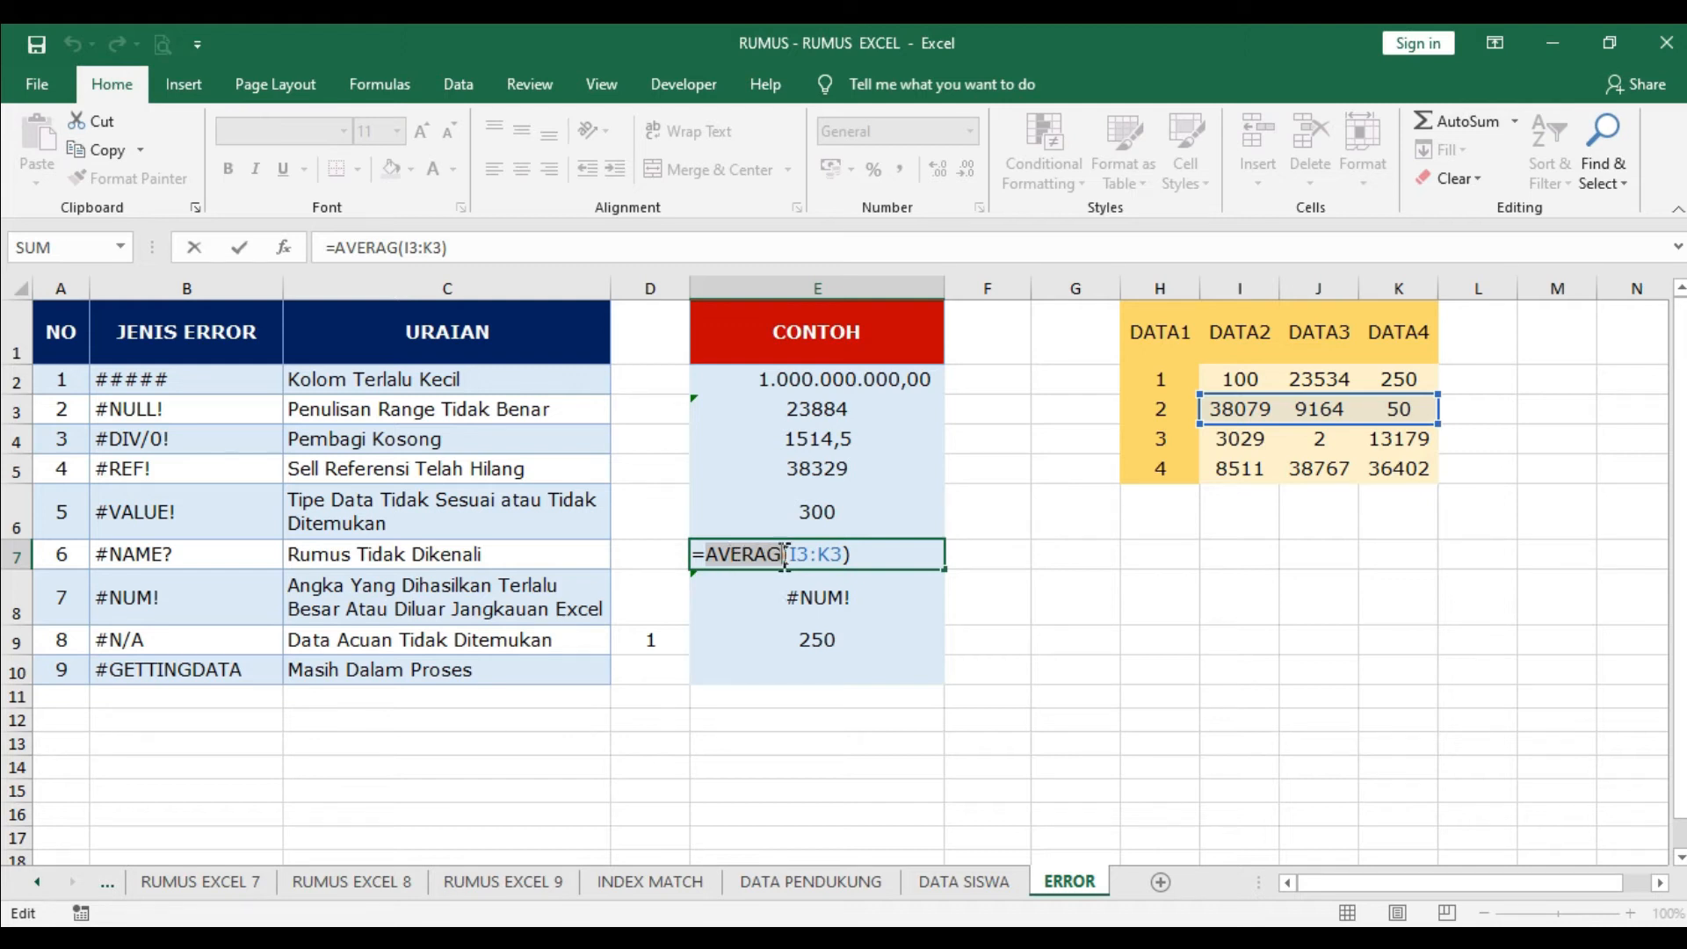
left_click(784, 555)
type("E")
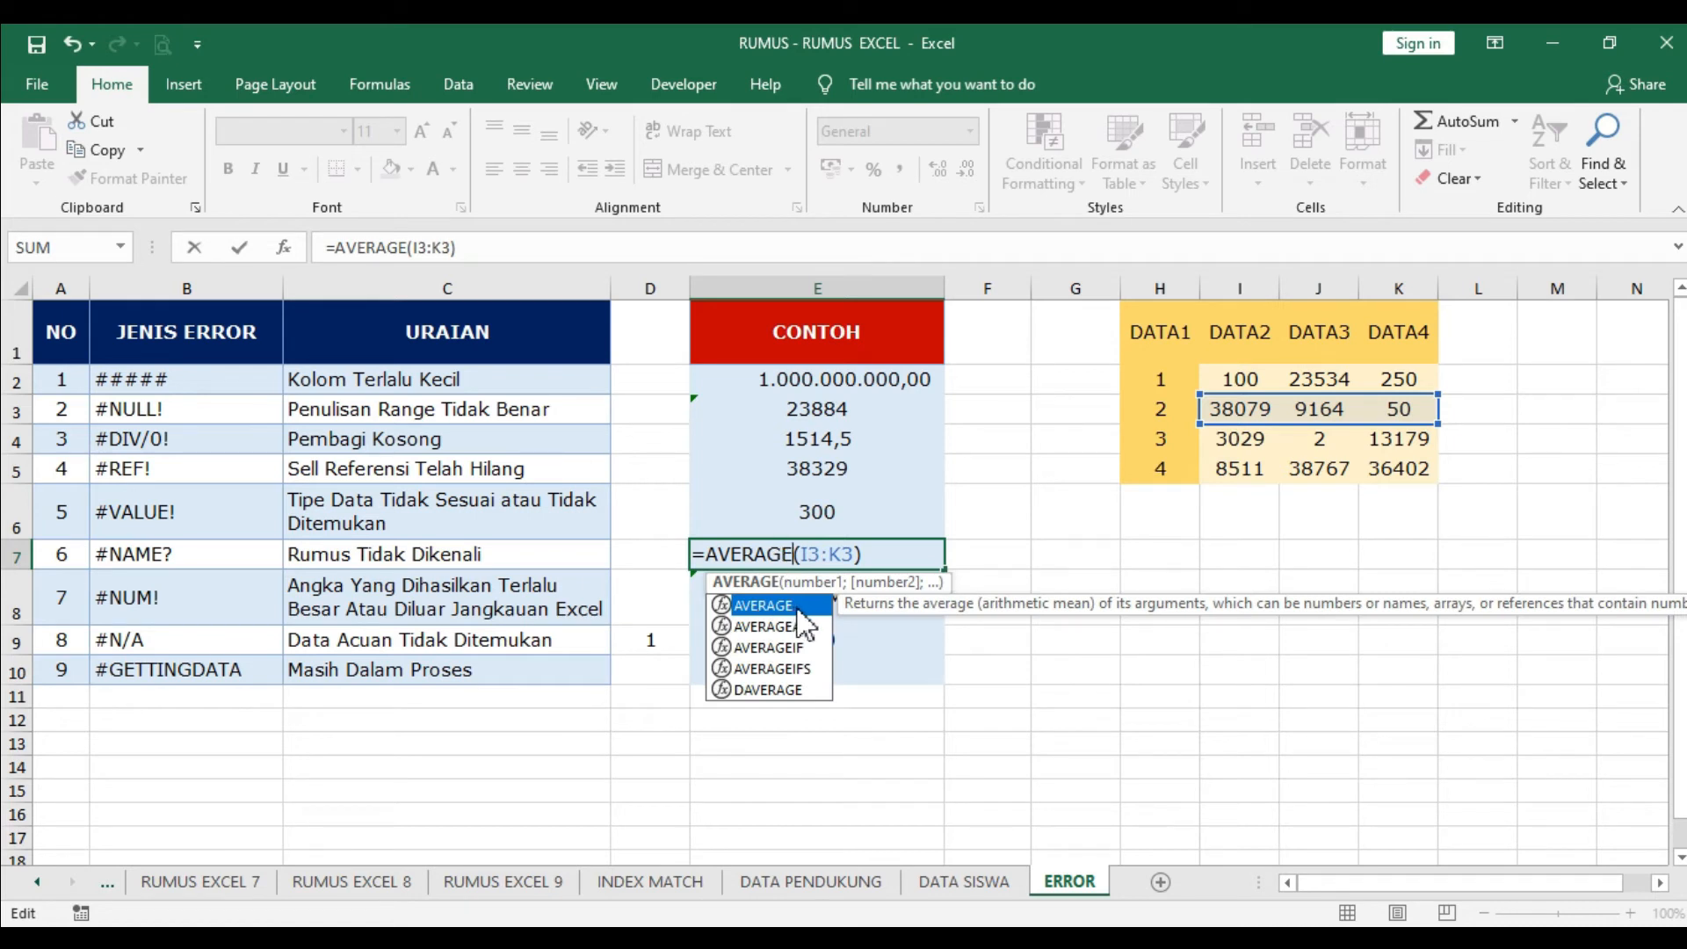
key("Return")
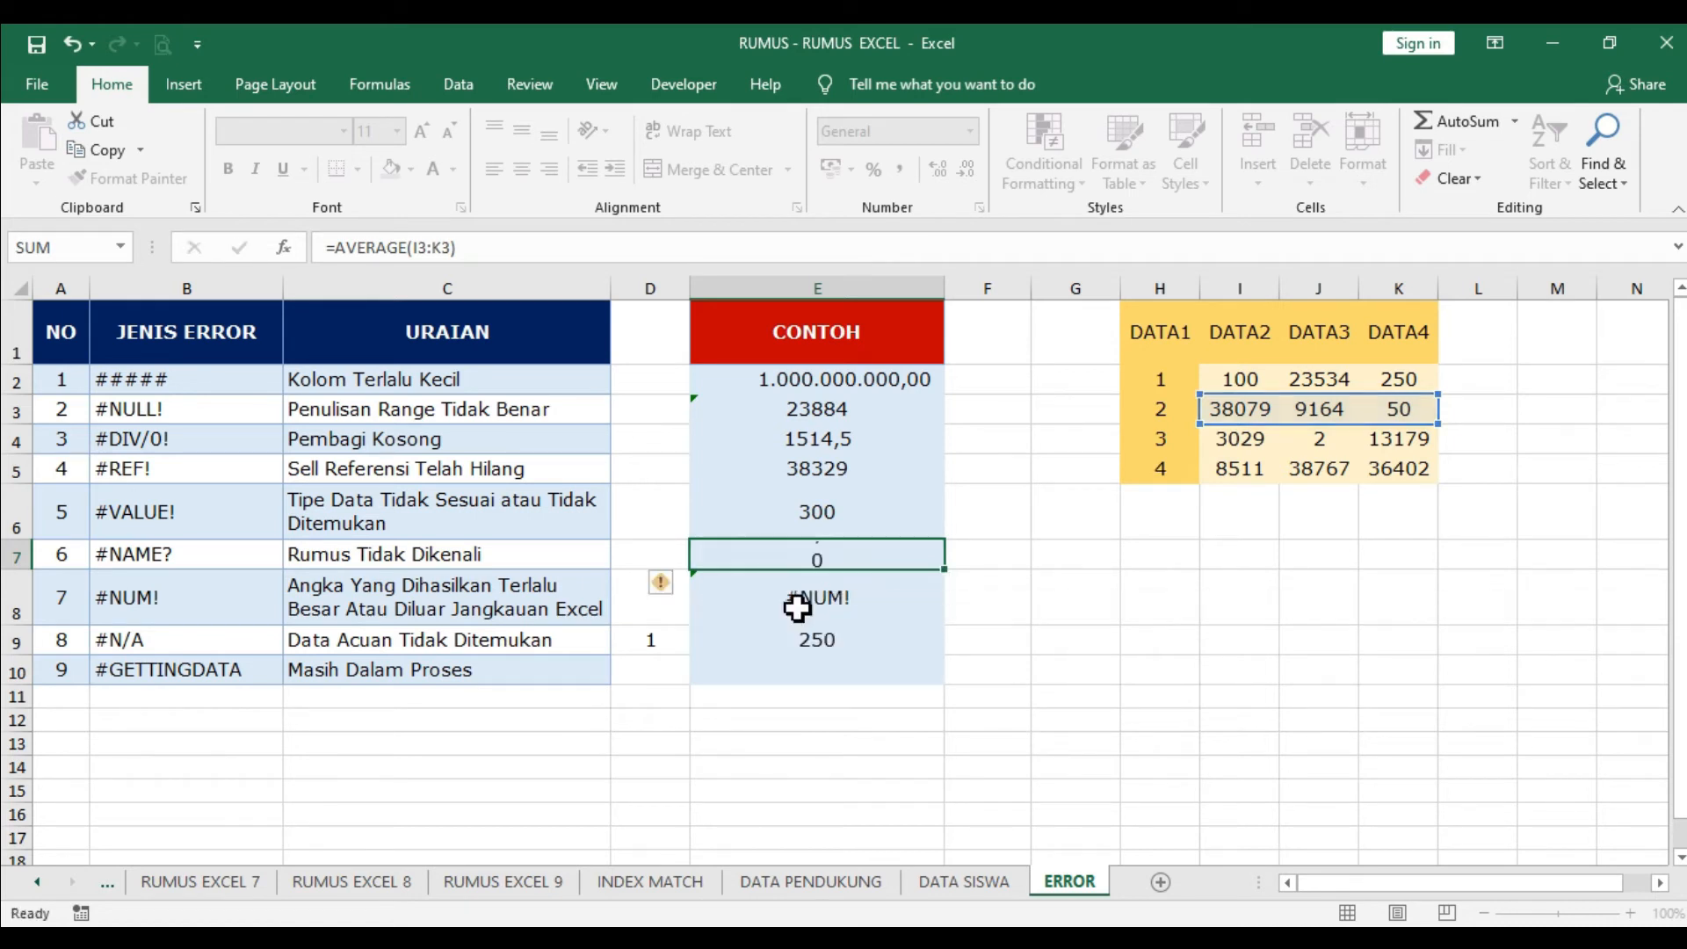
left_click(802, 558)
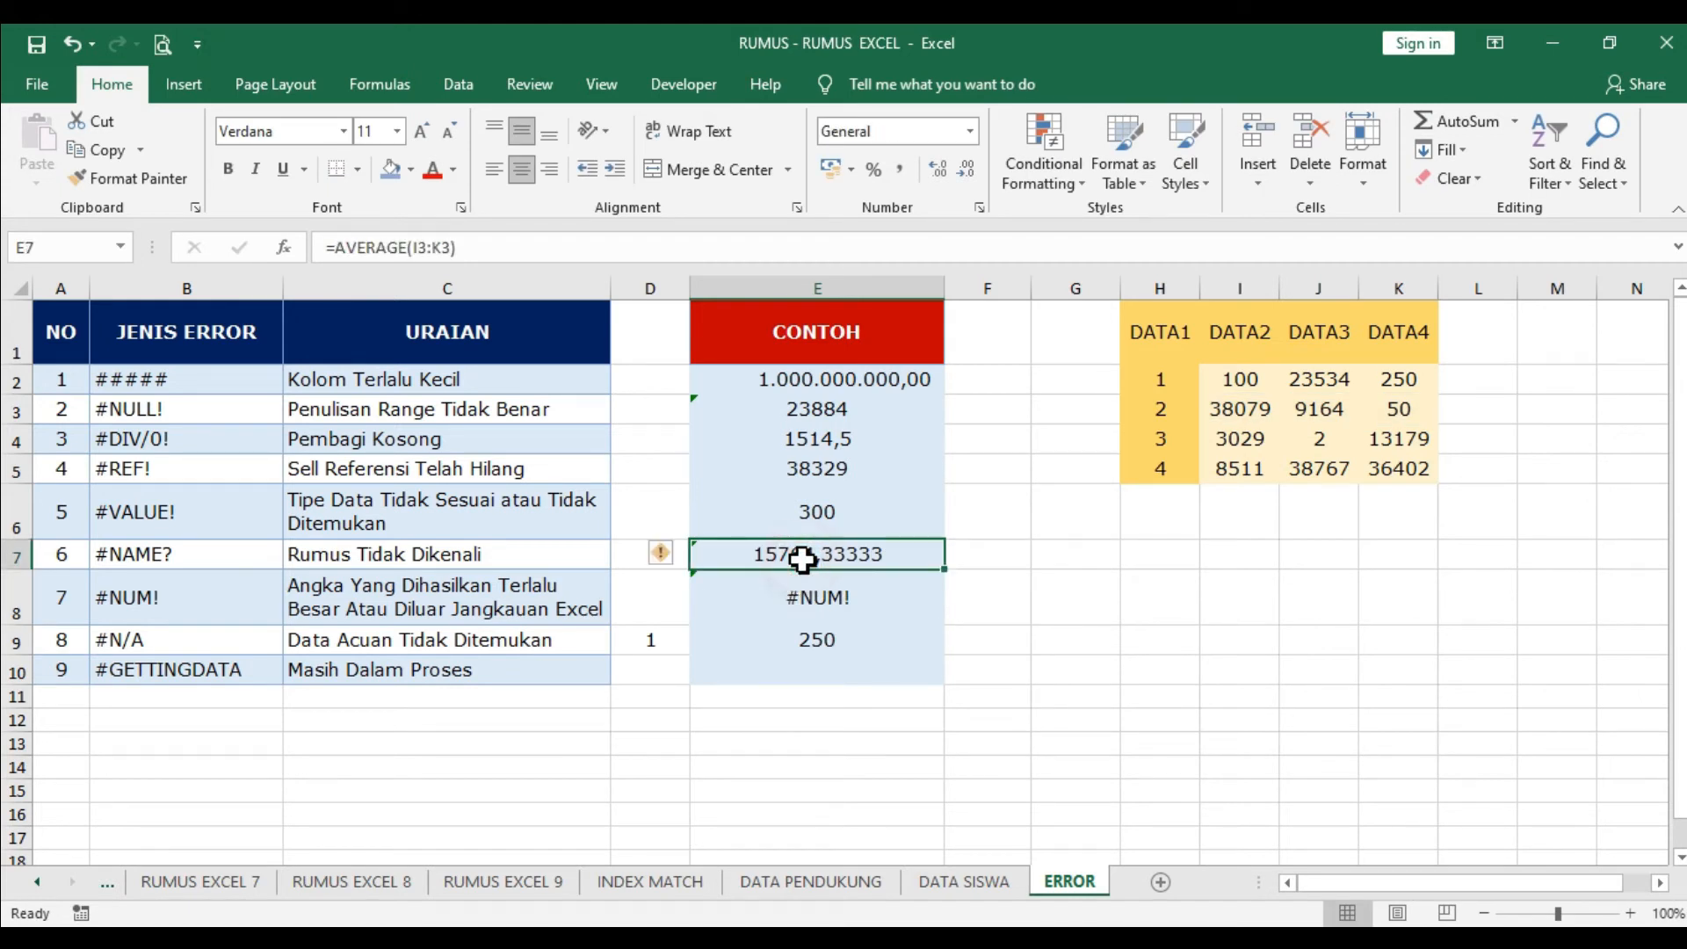
Step: Enter a SUM formula in F7 that adds the DATA2 values, =SUM(I2:I5)
left_click(991, 558)
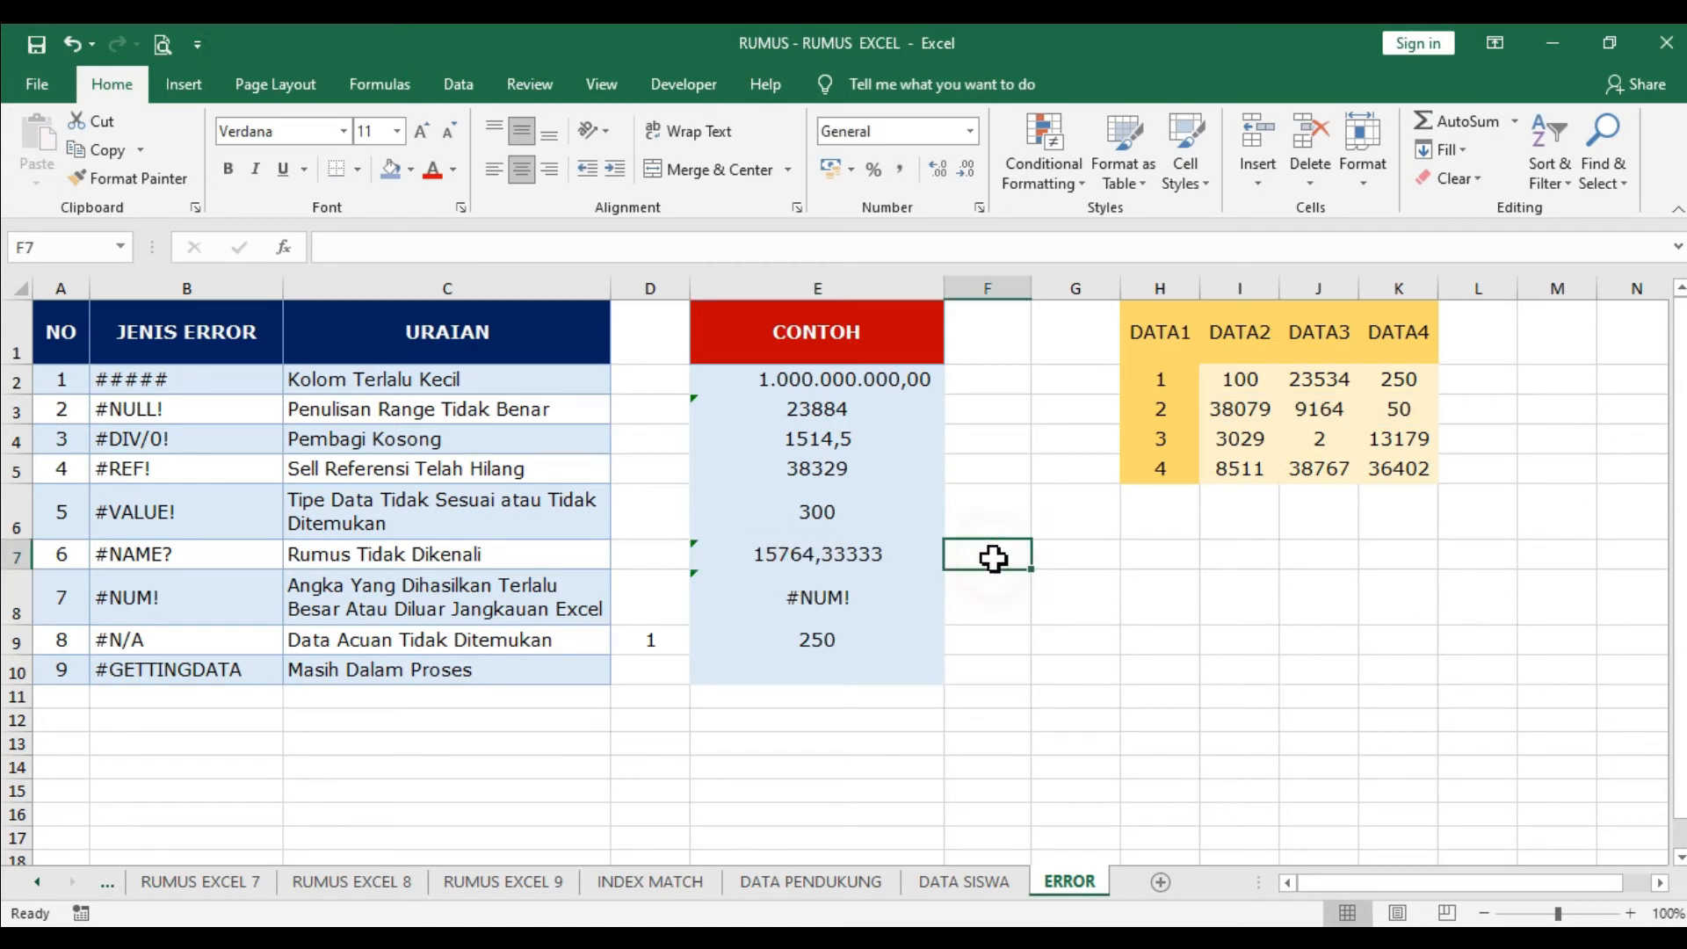
type("=SUM")
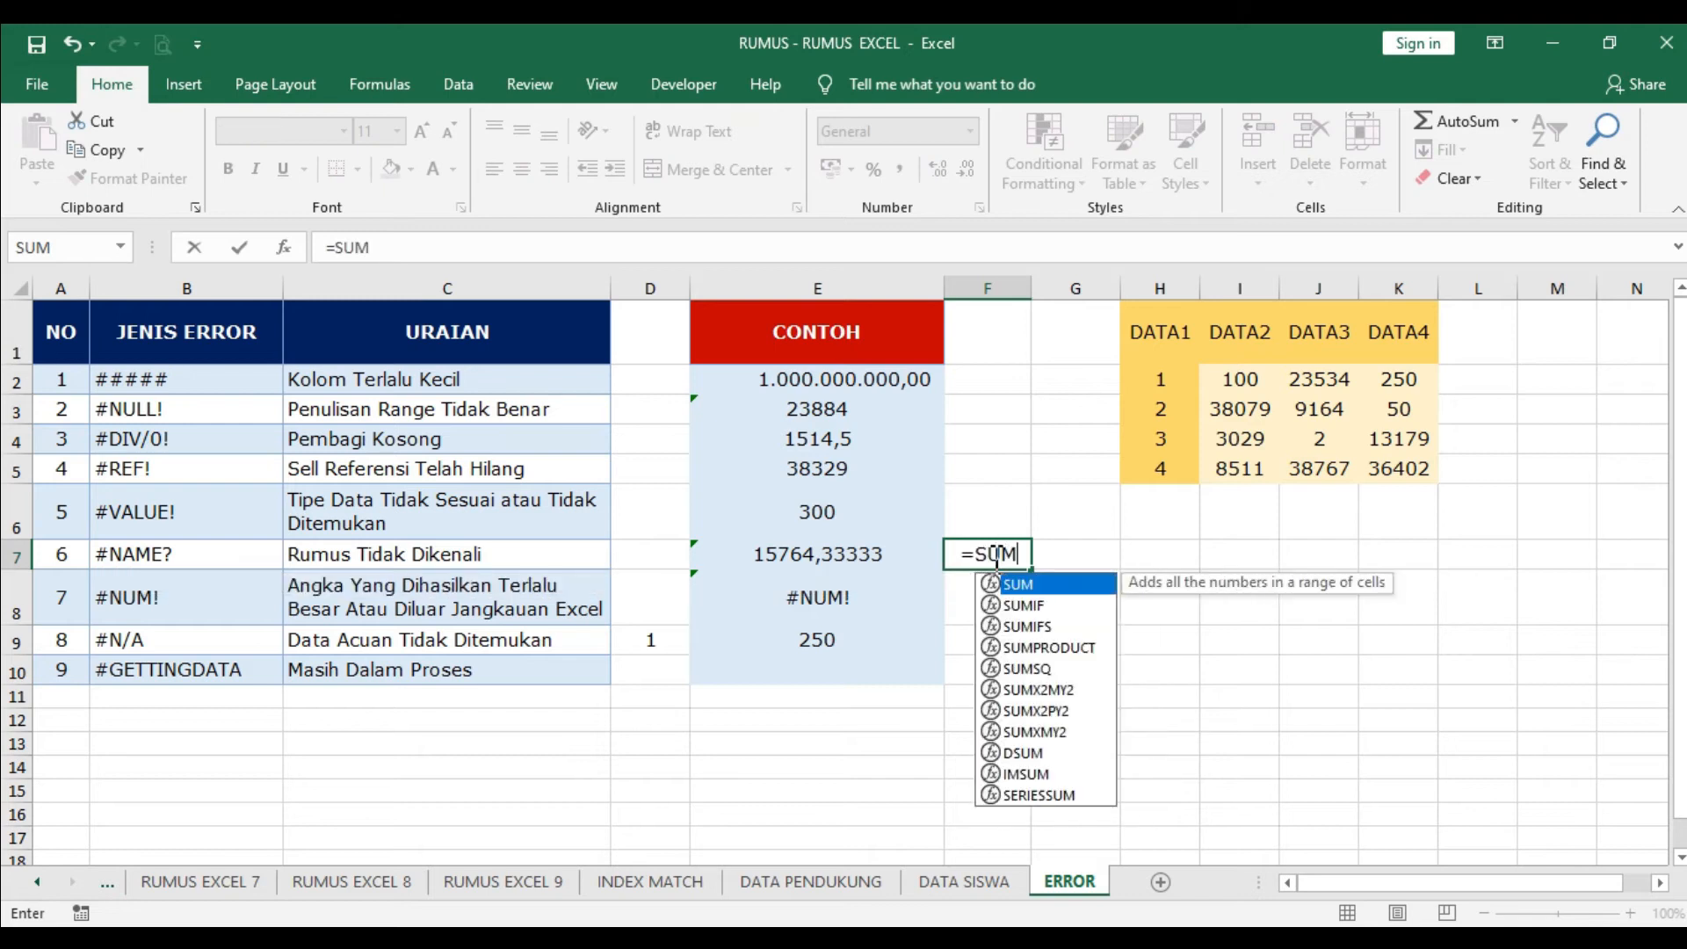
type("(")
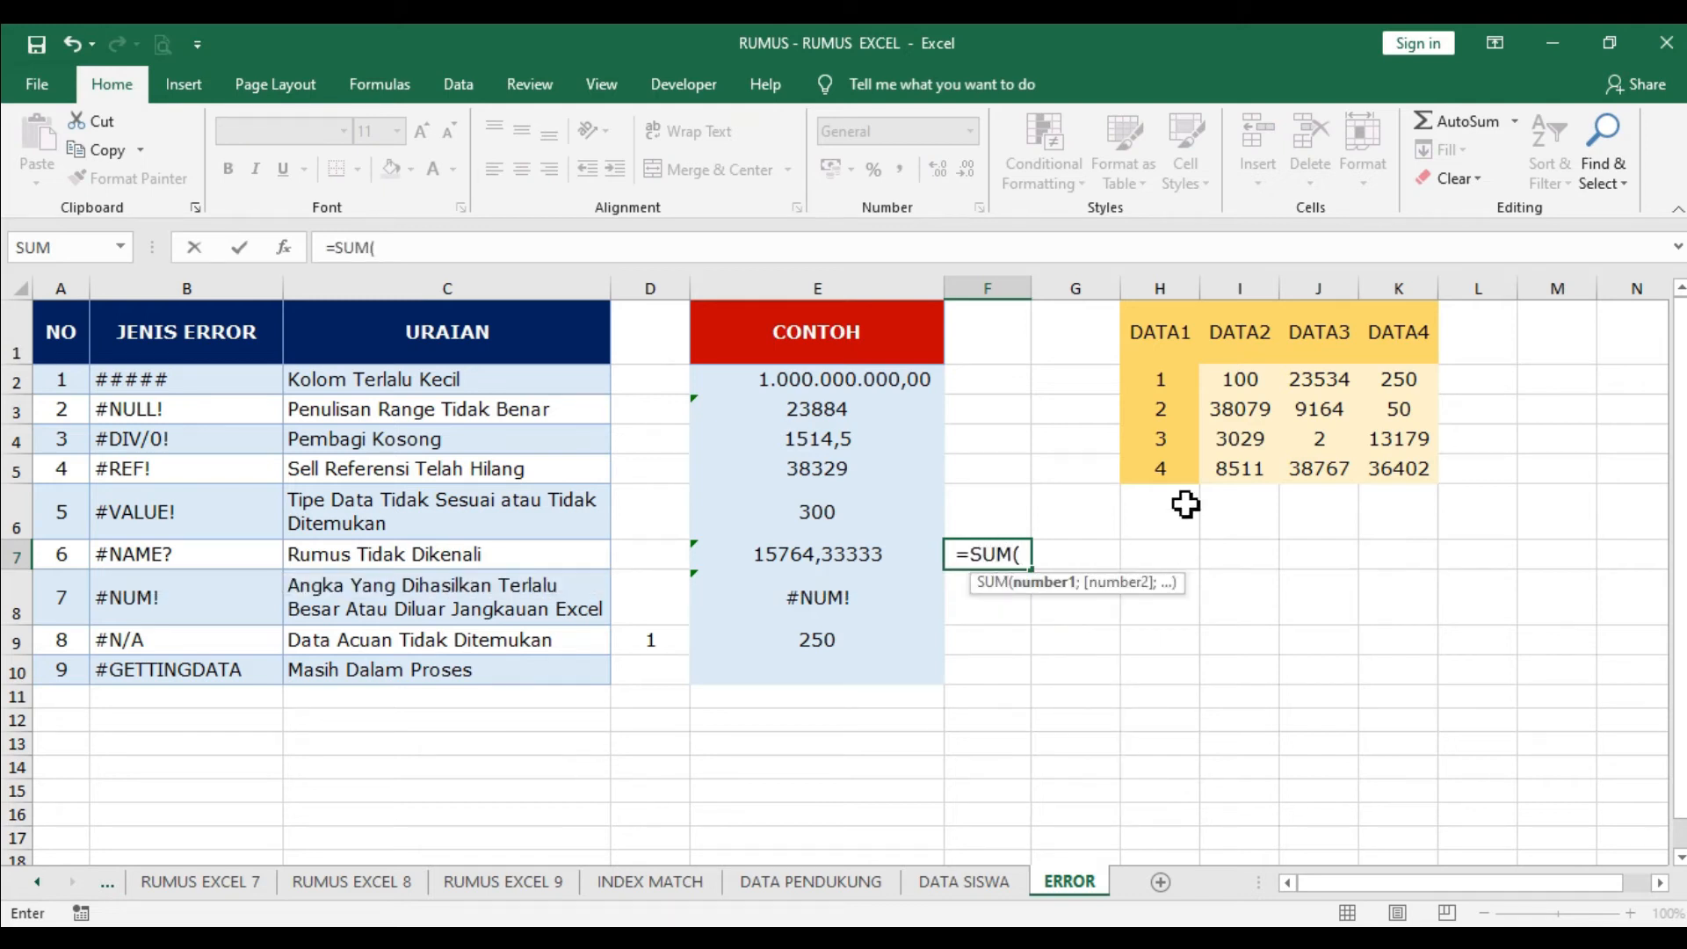
left_click_drag(1256, 387, 1258, 463)
type(")")
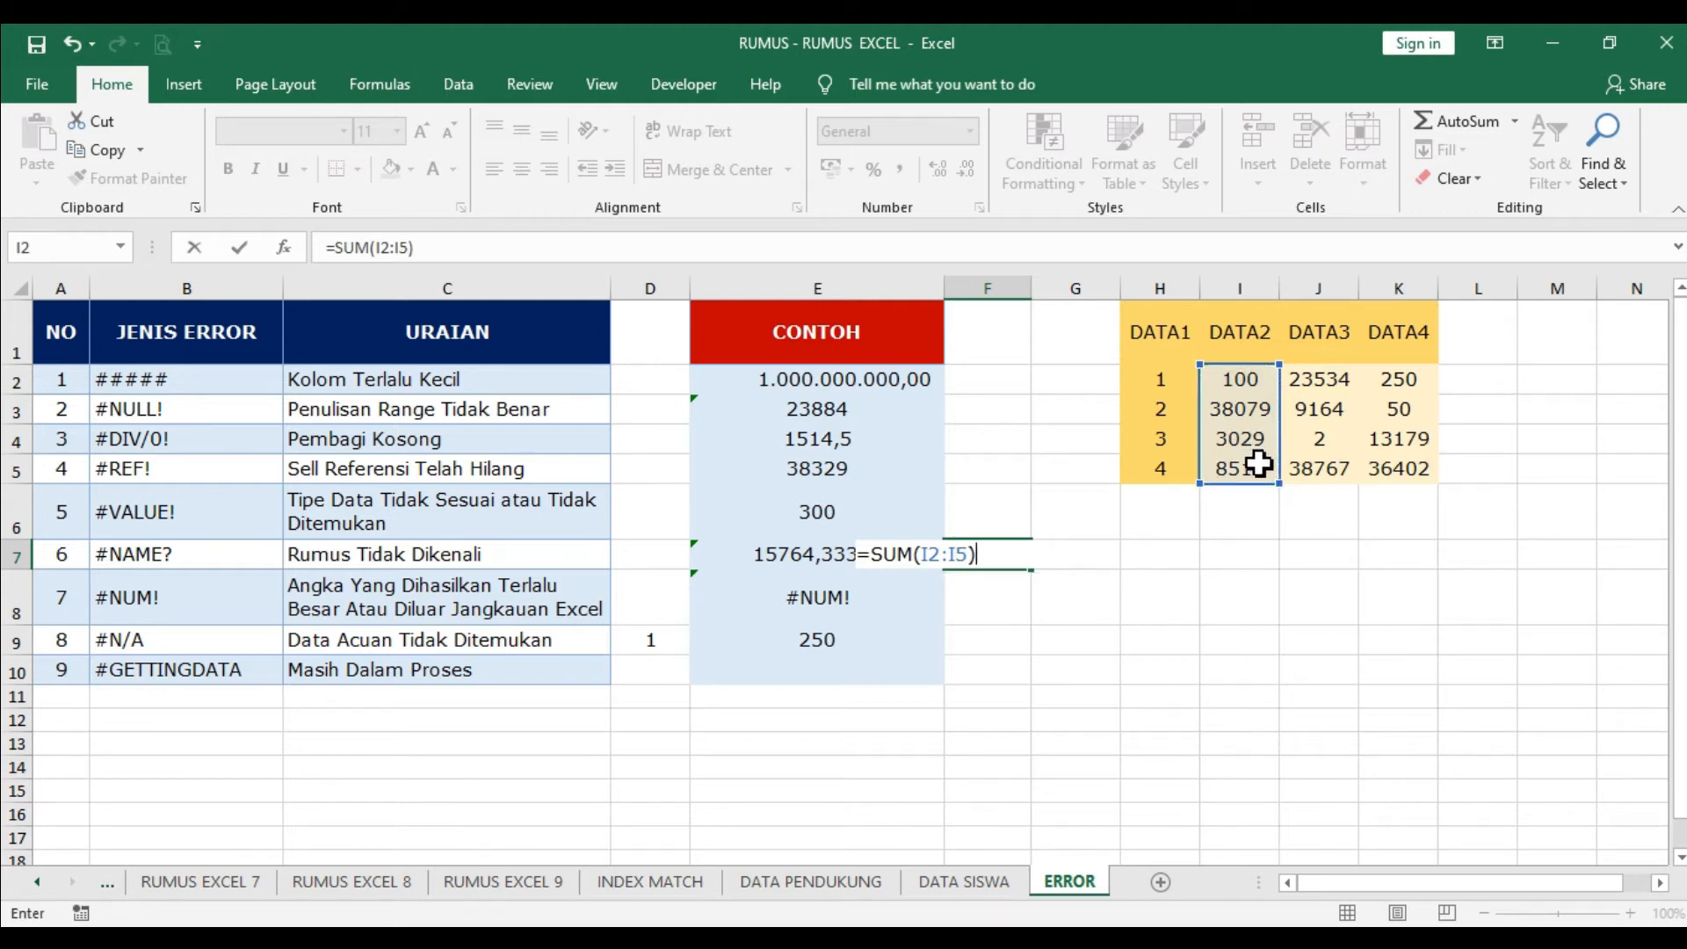
key("Return")
Step: Misspell the function name in F7 by removing its last letter, making the formula =SU(I2:I5)
left_click(984, 555)
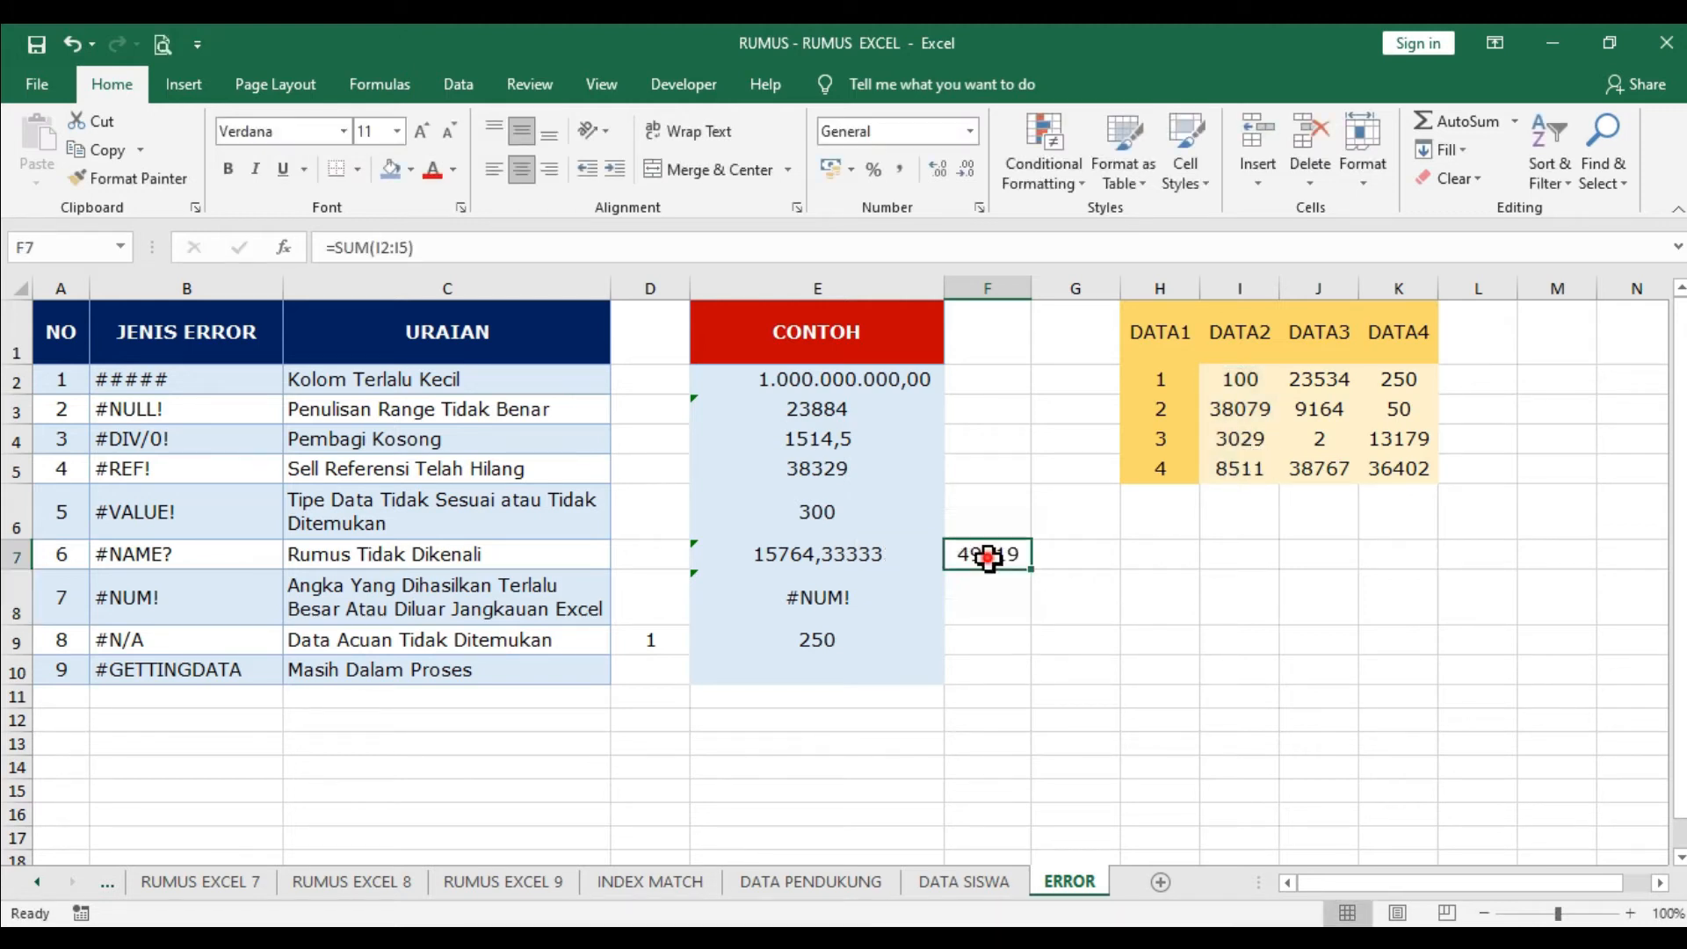
key("F2")
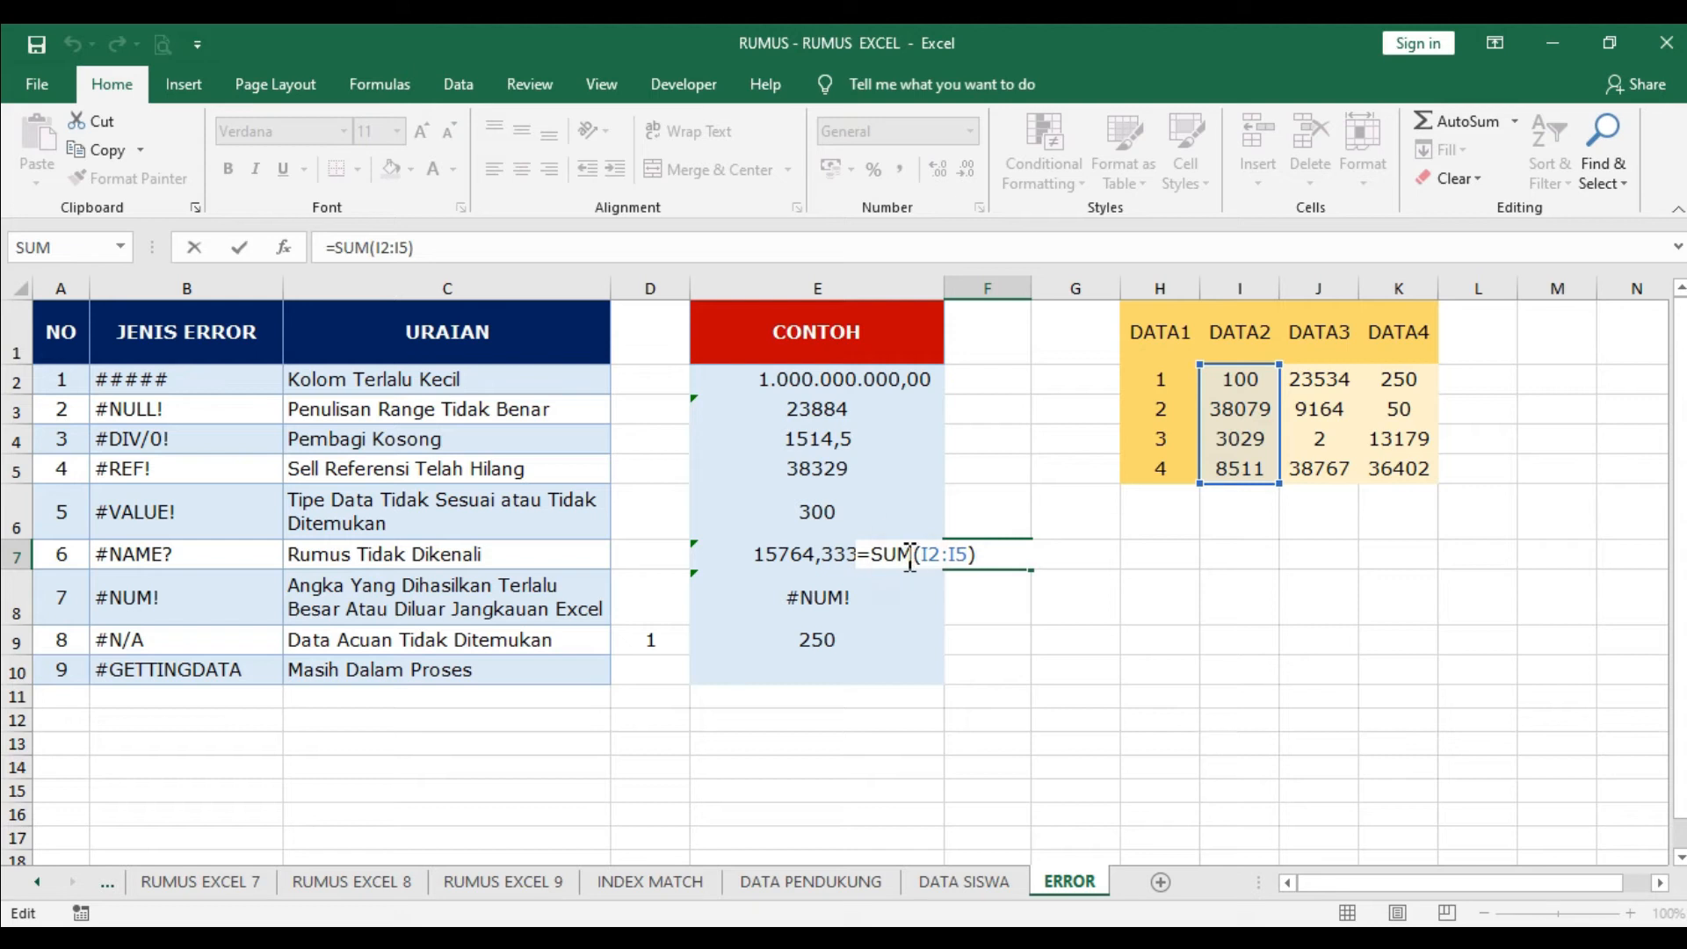
left_click(906, 555)
key("BackSpace")
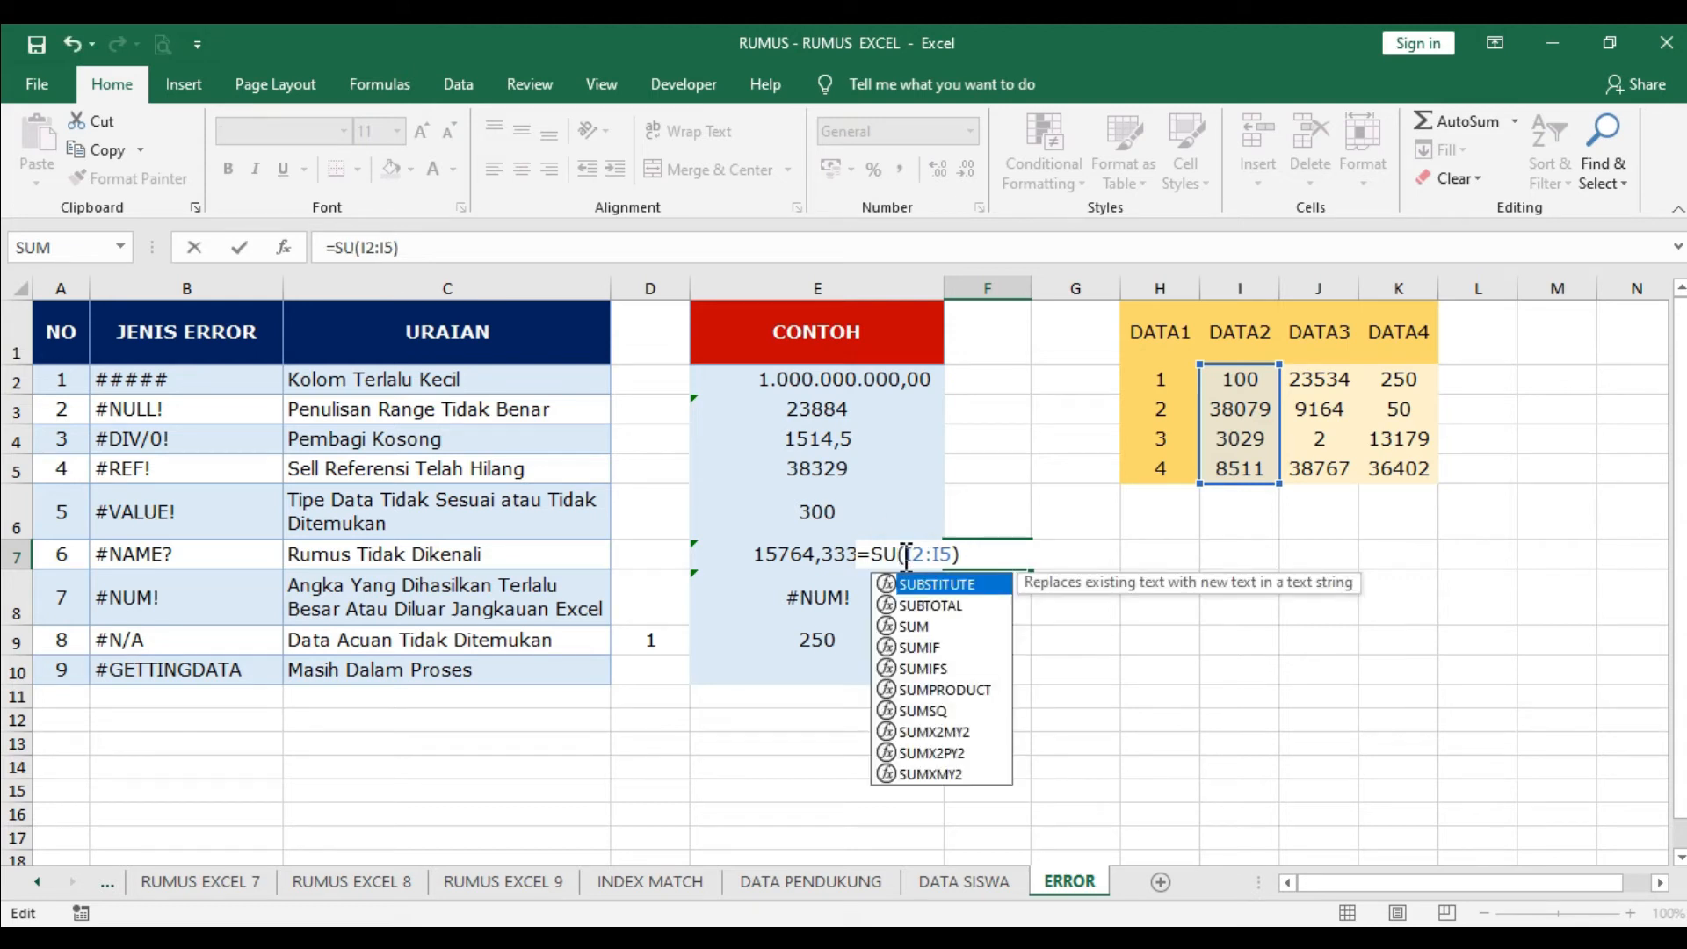
key("Return")
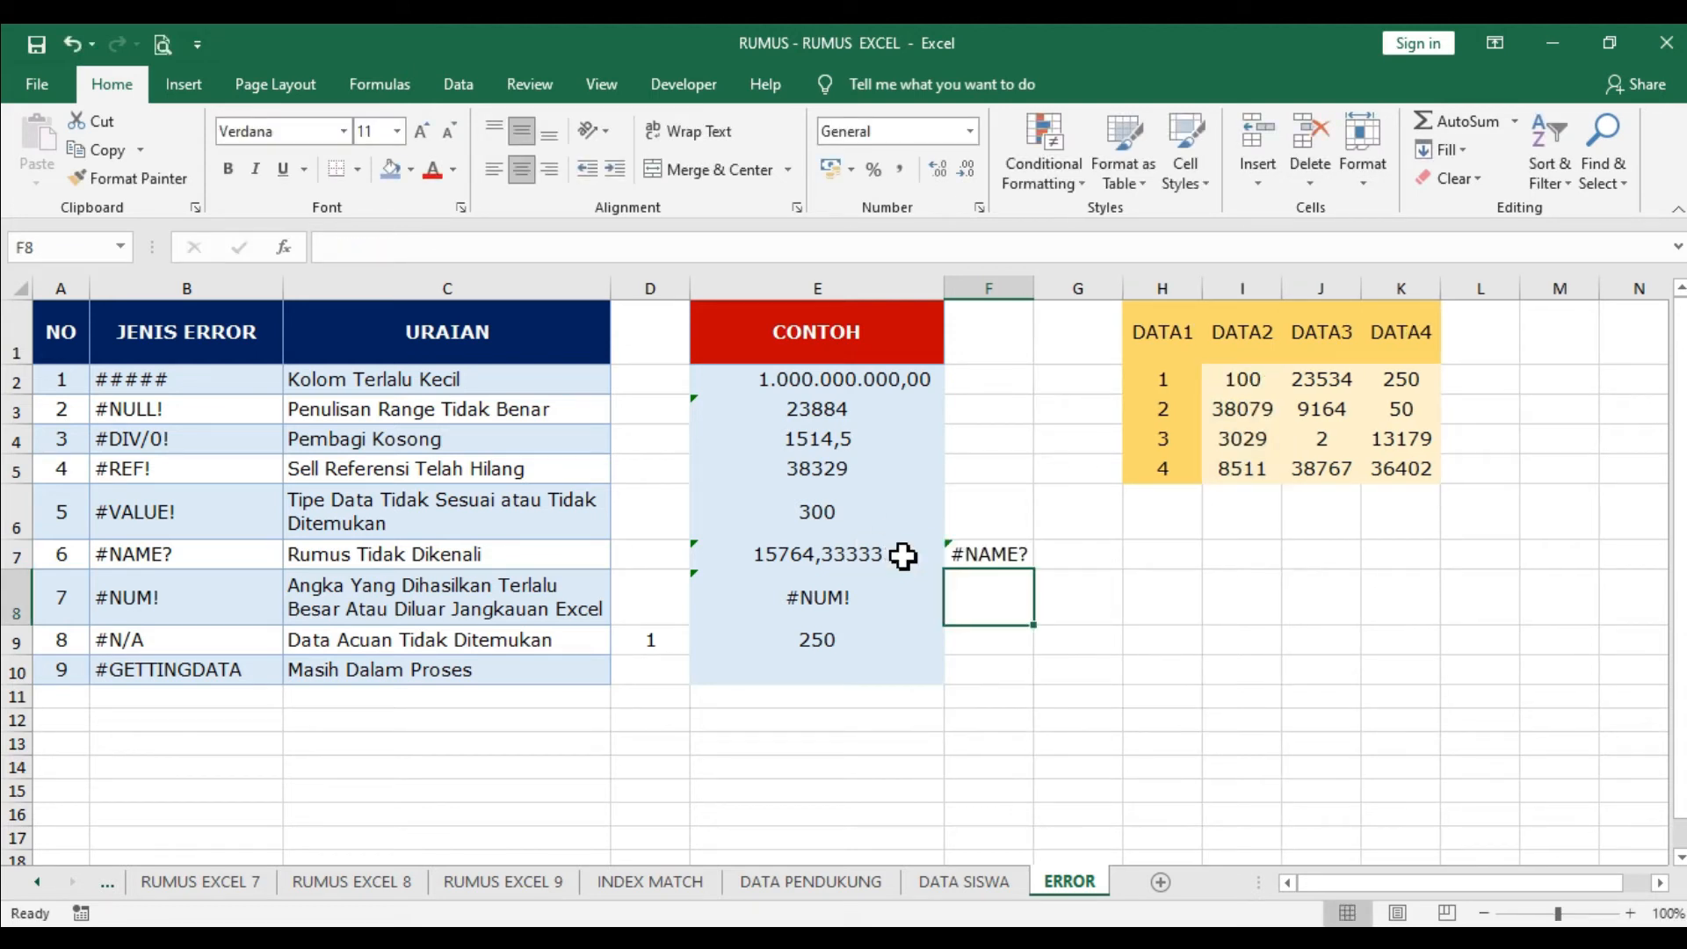
Step: Correct the misspelled function name in F7 so the formula reads =SUM(I2:I5)
left_click(989, 556)
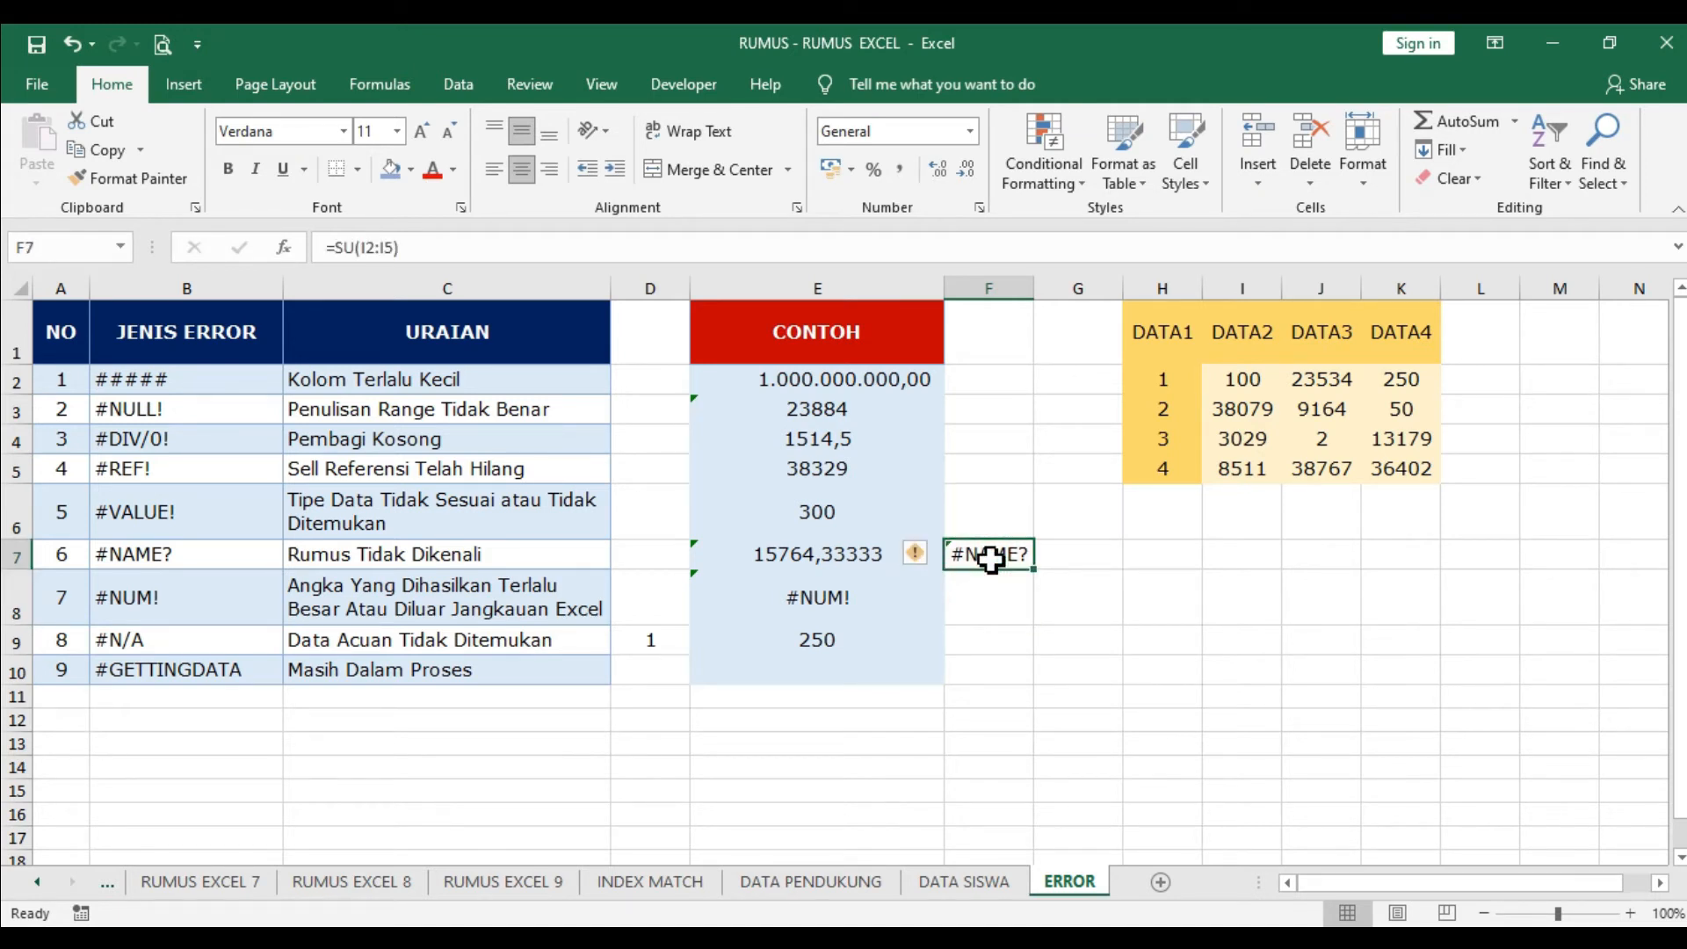
double_click(990, 556)
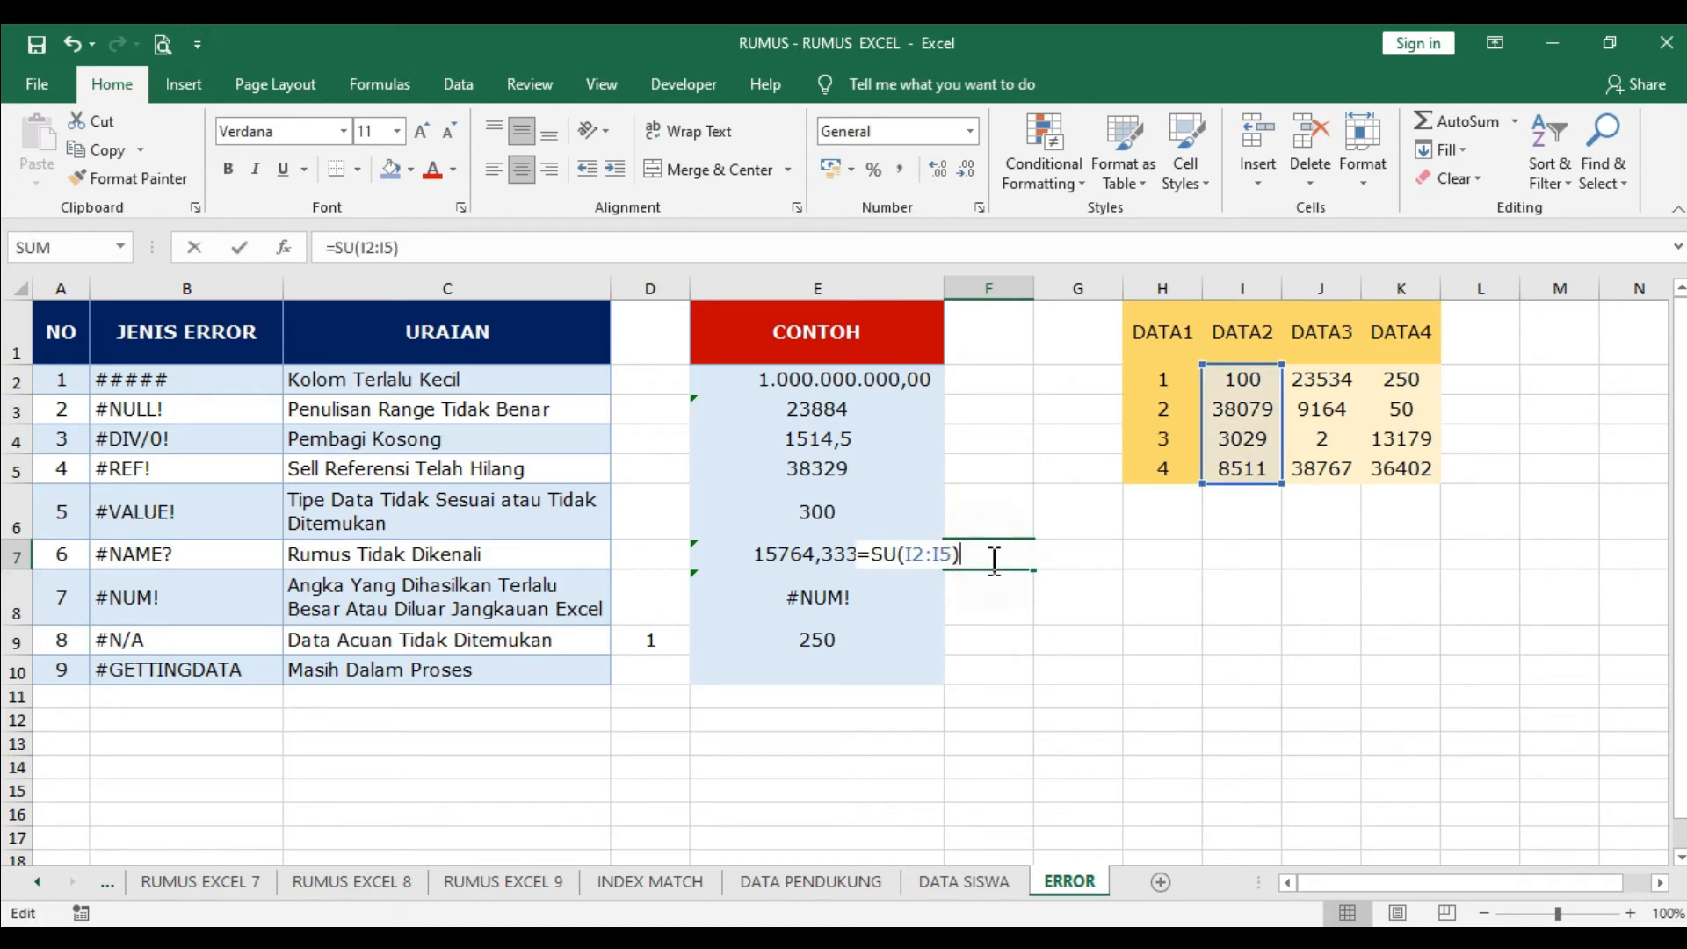
left_click(900, 555)
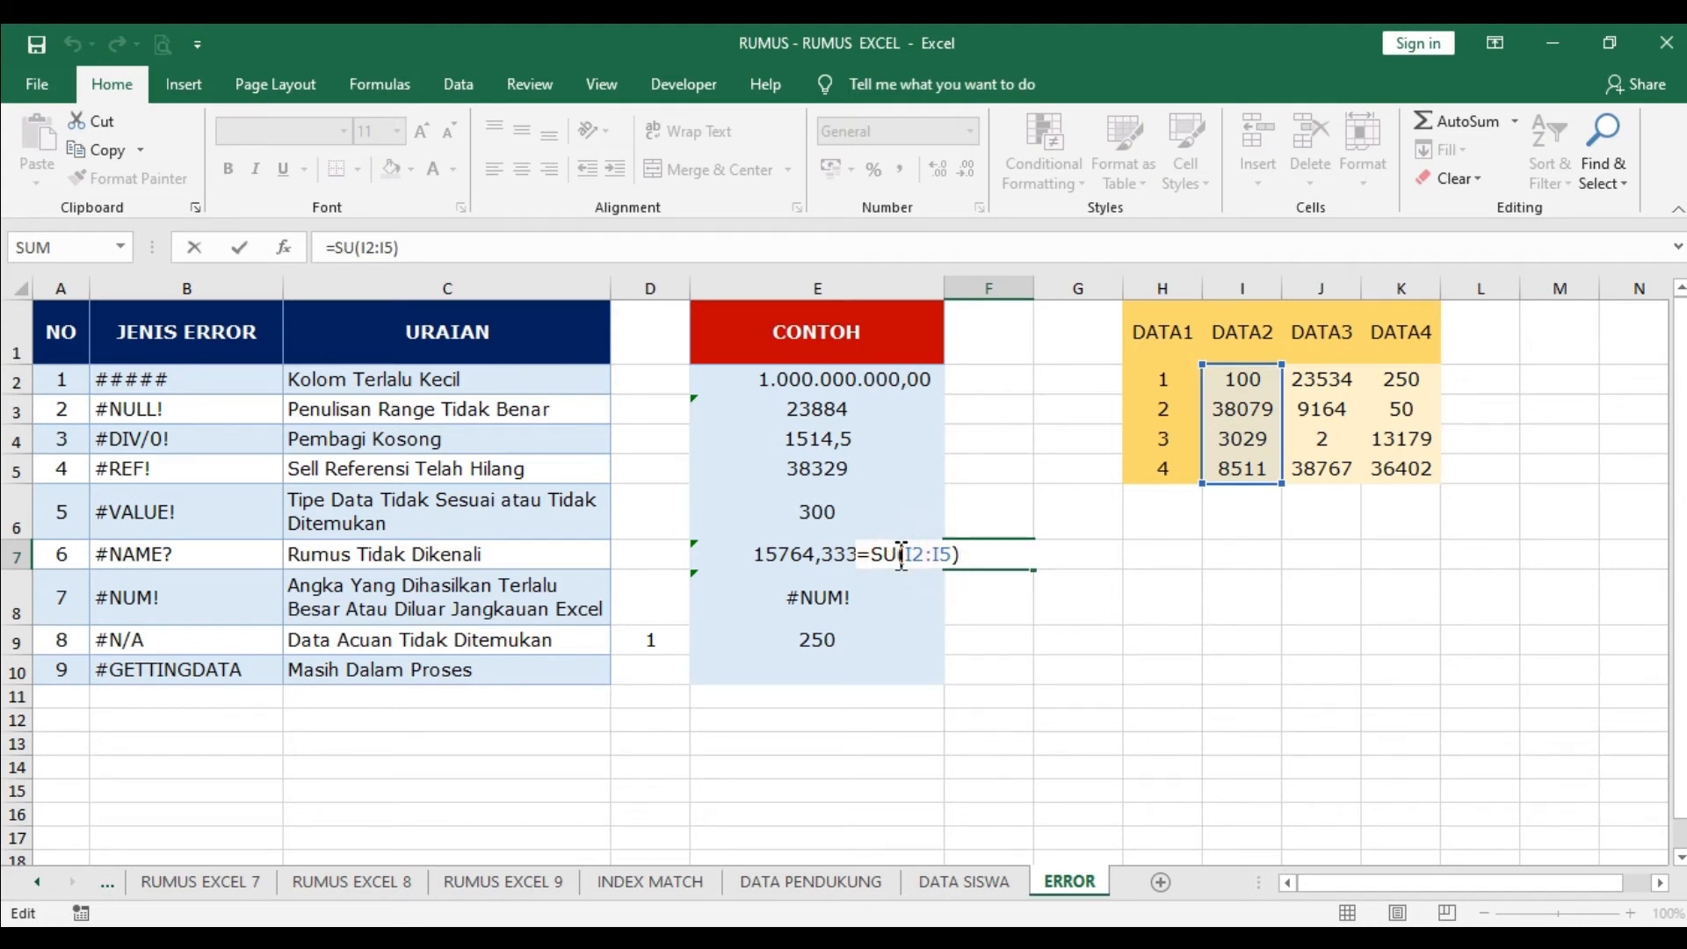
type("M")
key("Return")
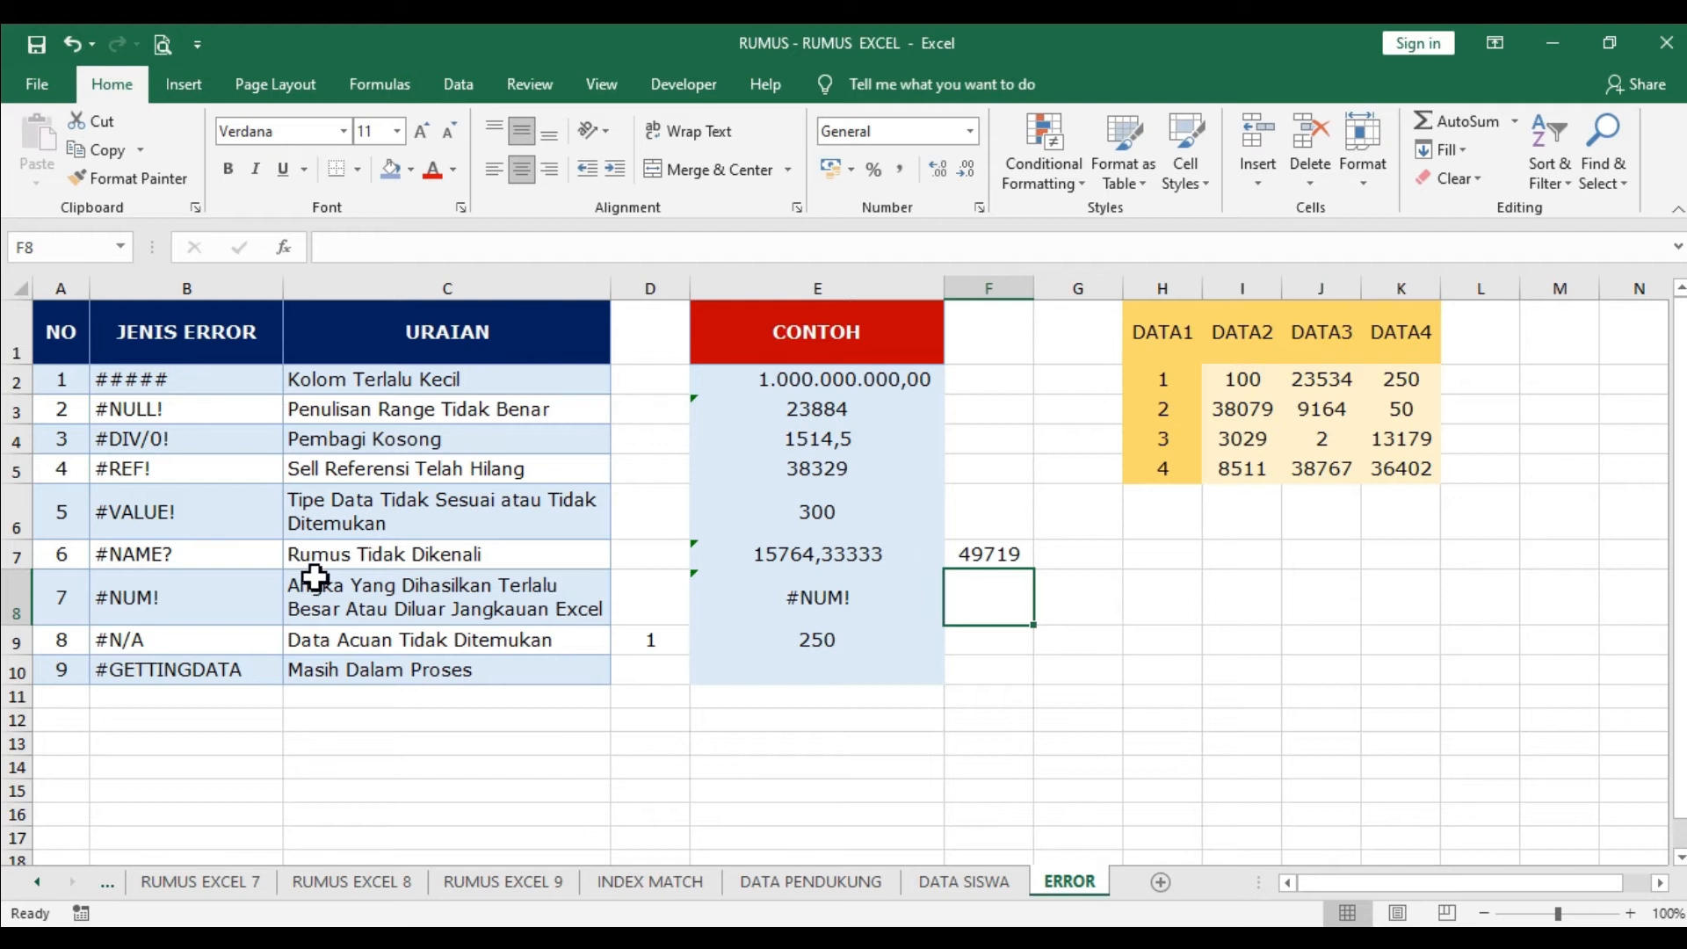
Step: Inspect the #NUM! example formula in E8 and the two cells it references, leaving the formula as it is
left_click(255, 589)
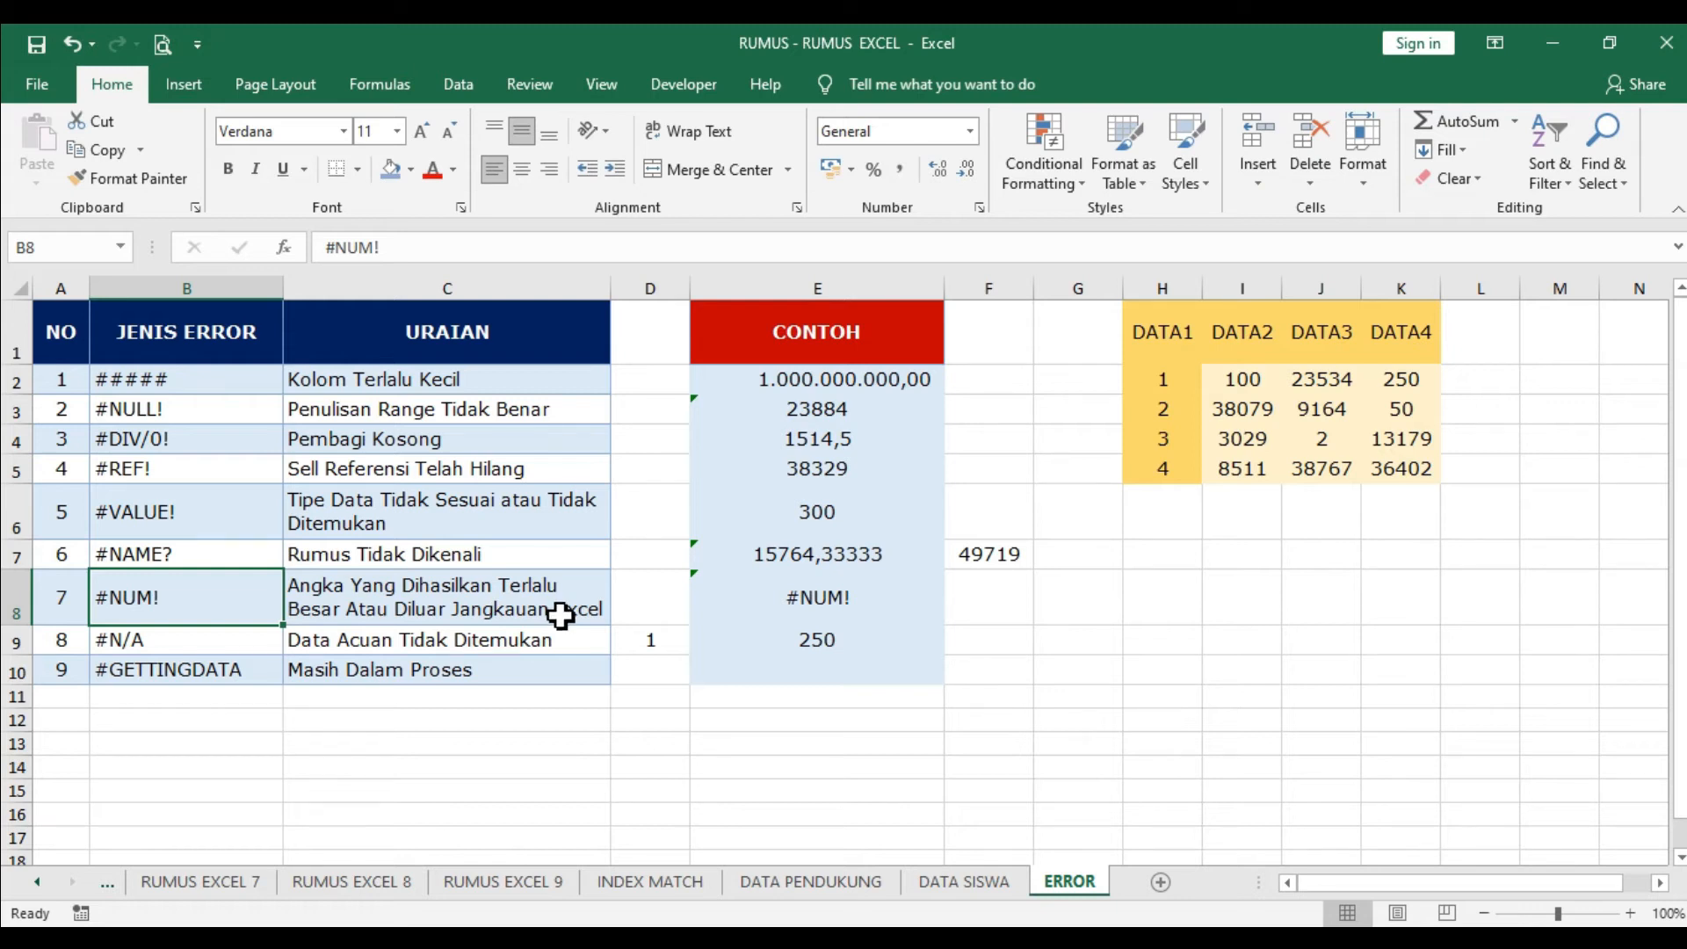
double_click(835, 601)
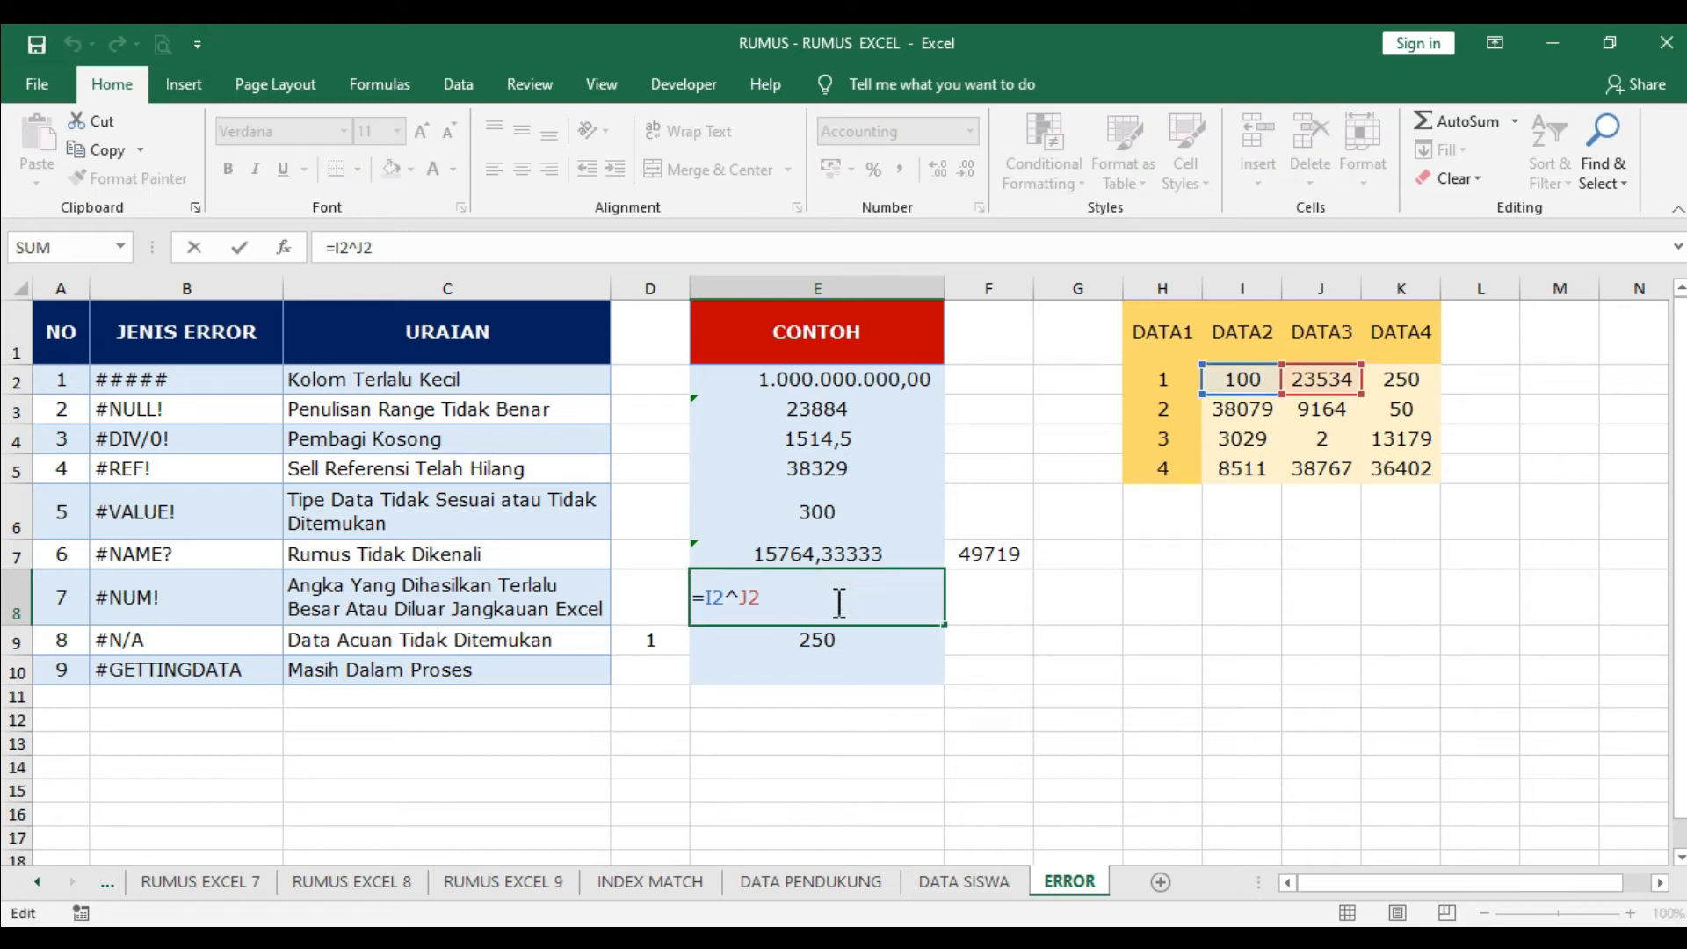
left_click_drag(711, 600, 820, 591)
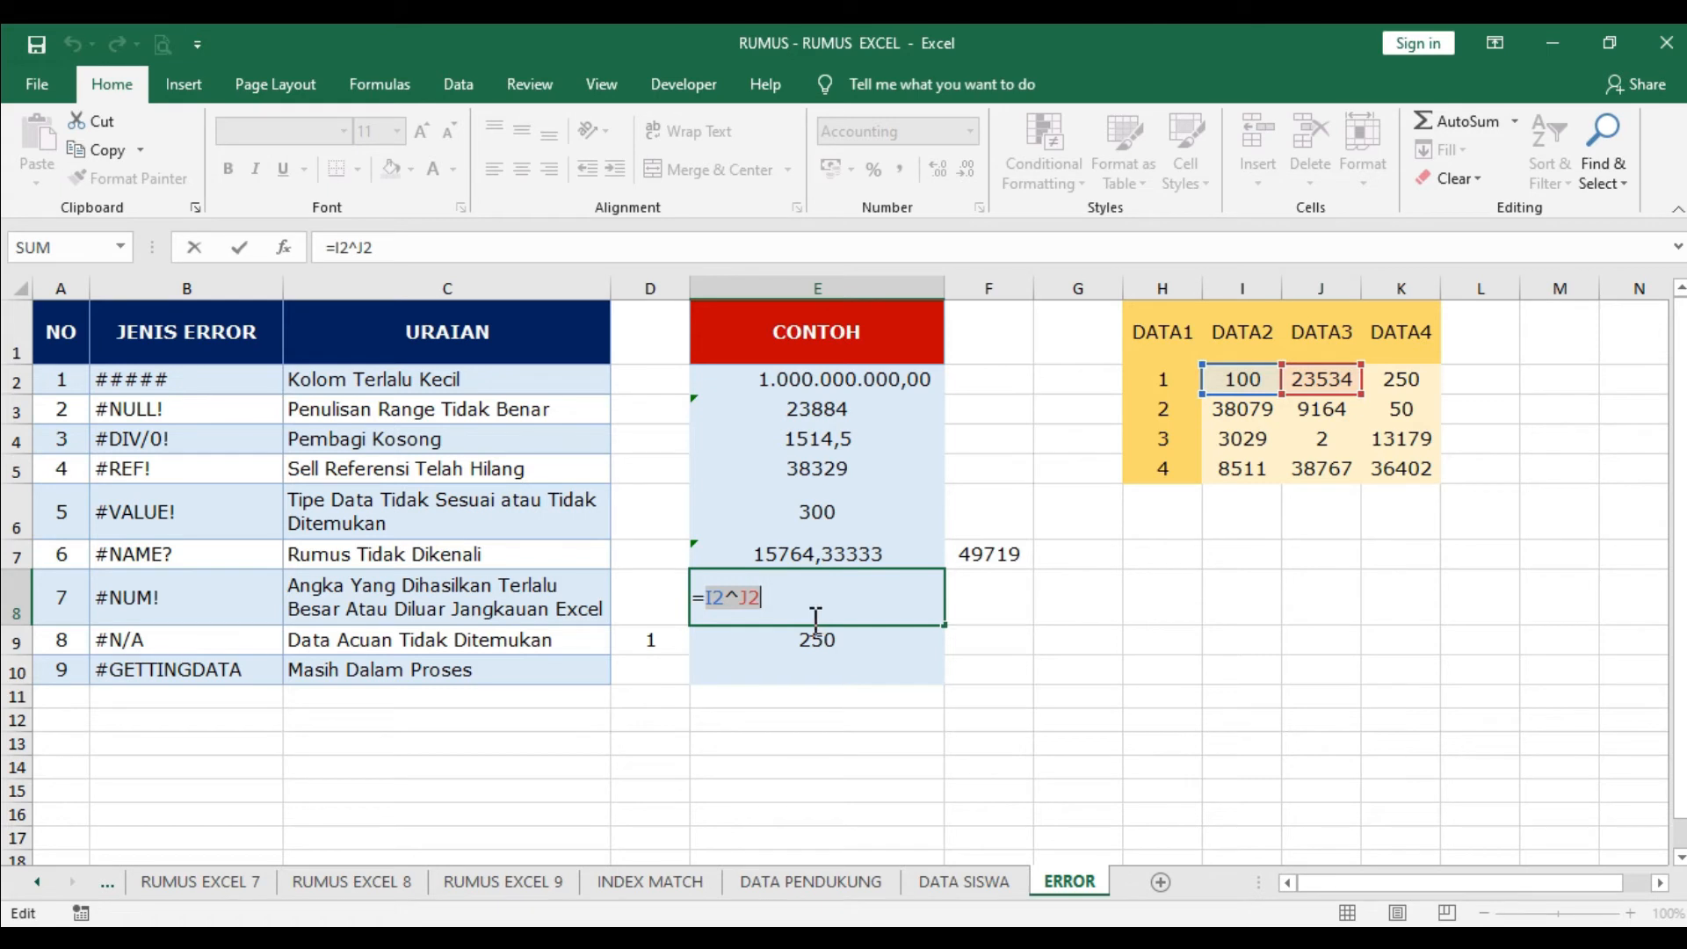
key("Return")
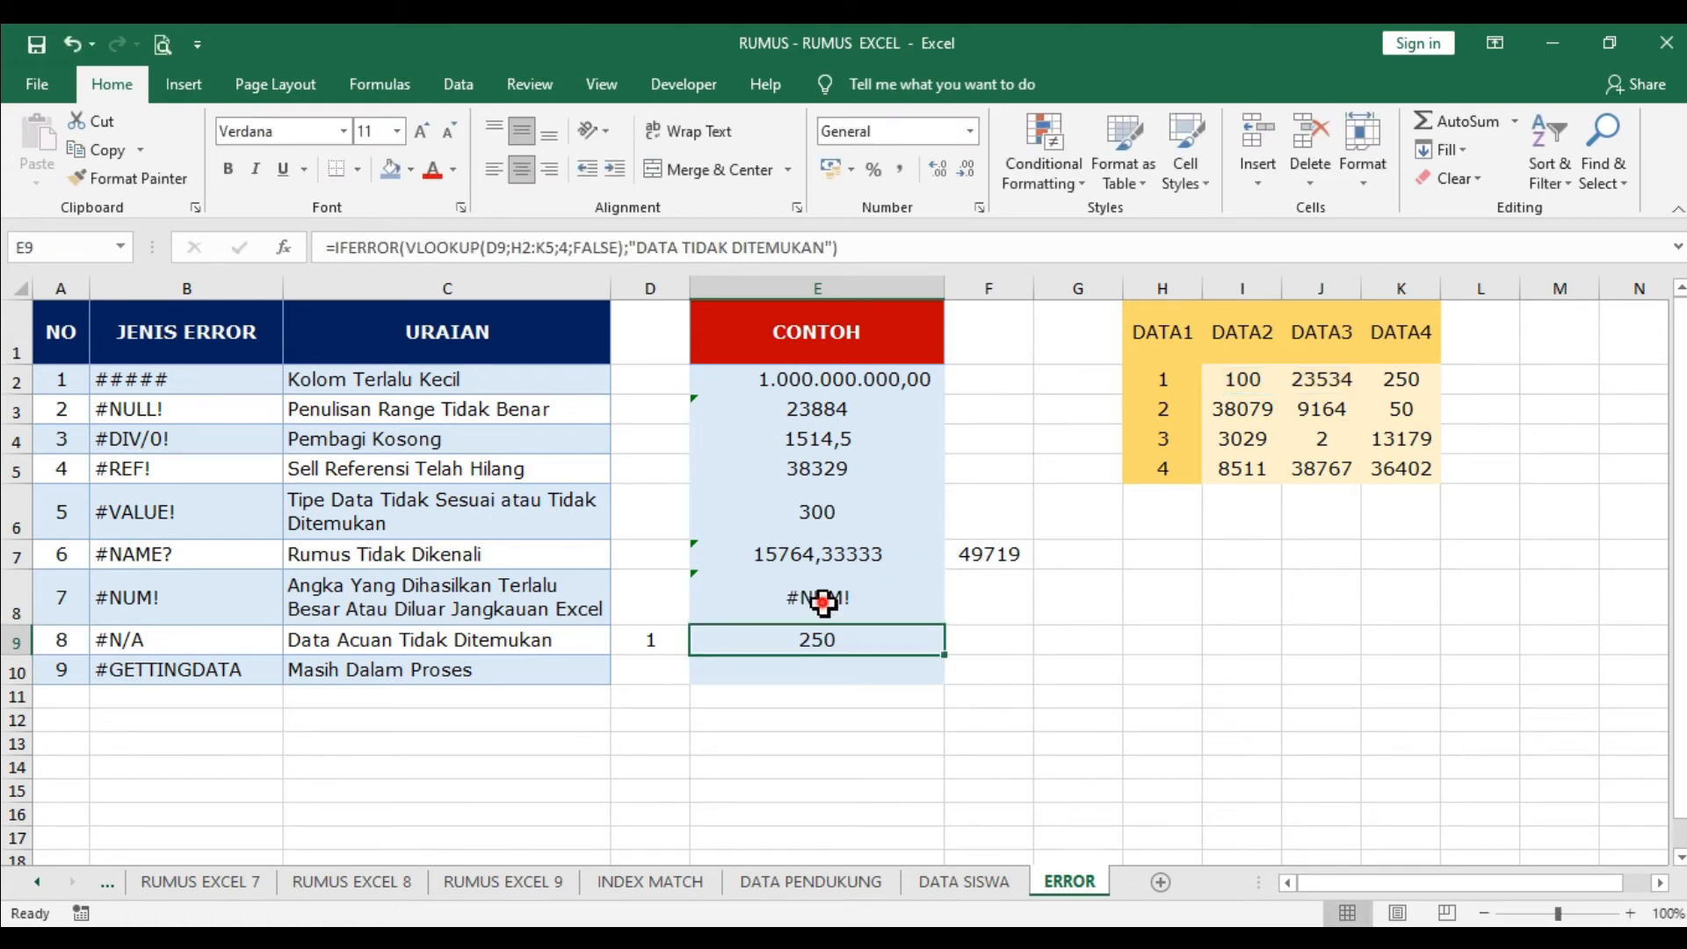
left_click(822, 605)
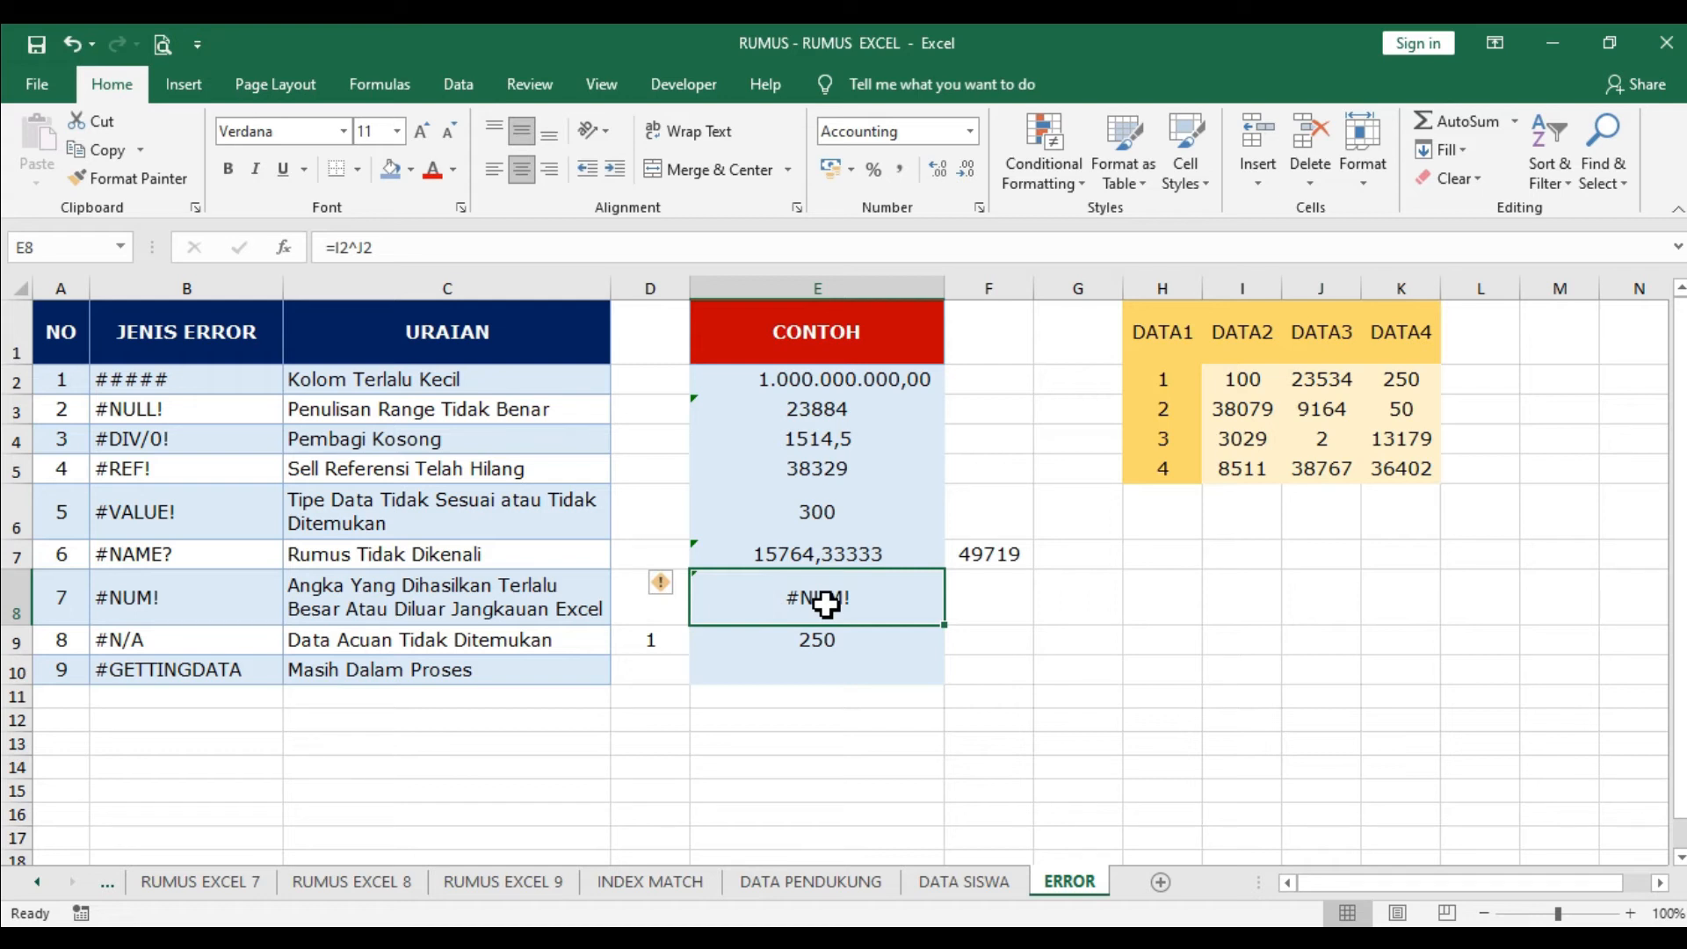
Step: Set the exponent value in J2 to 2 and check the power formula in E8
left_click(1233, 380)
left_click(1298, 378)
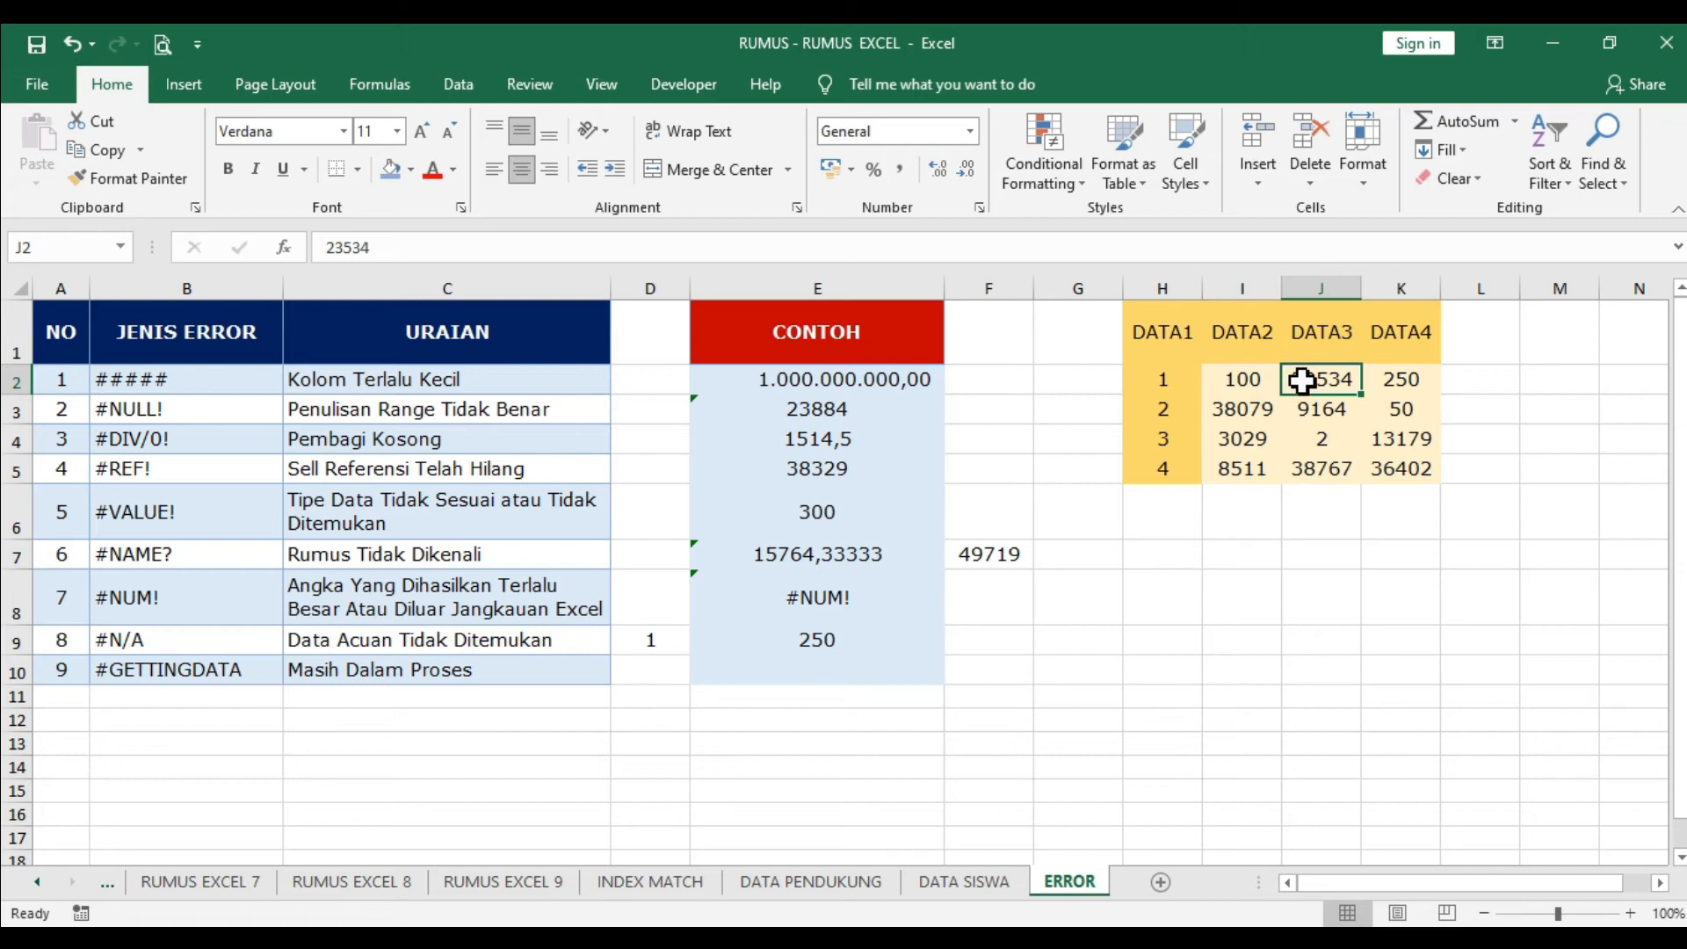
type("2")
key("Return")
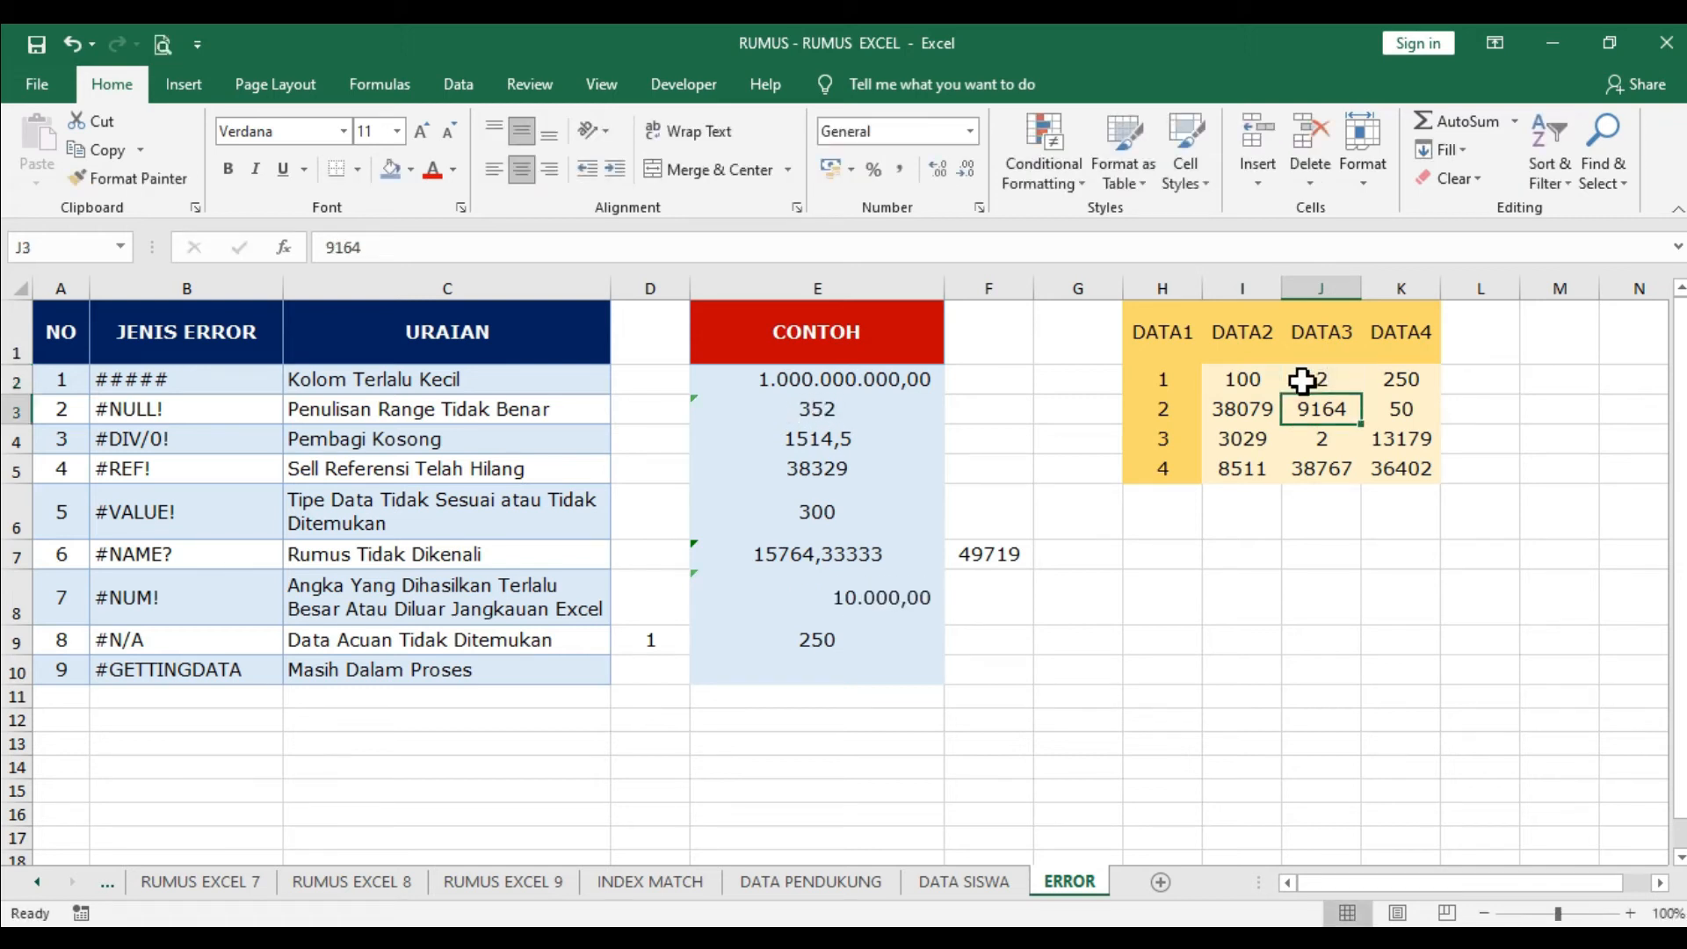
left_click(896, 597)
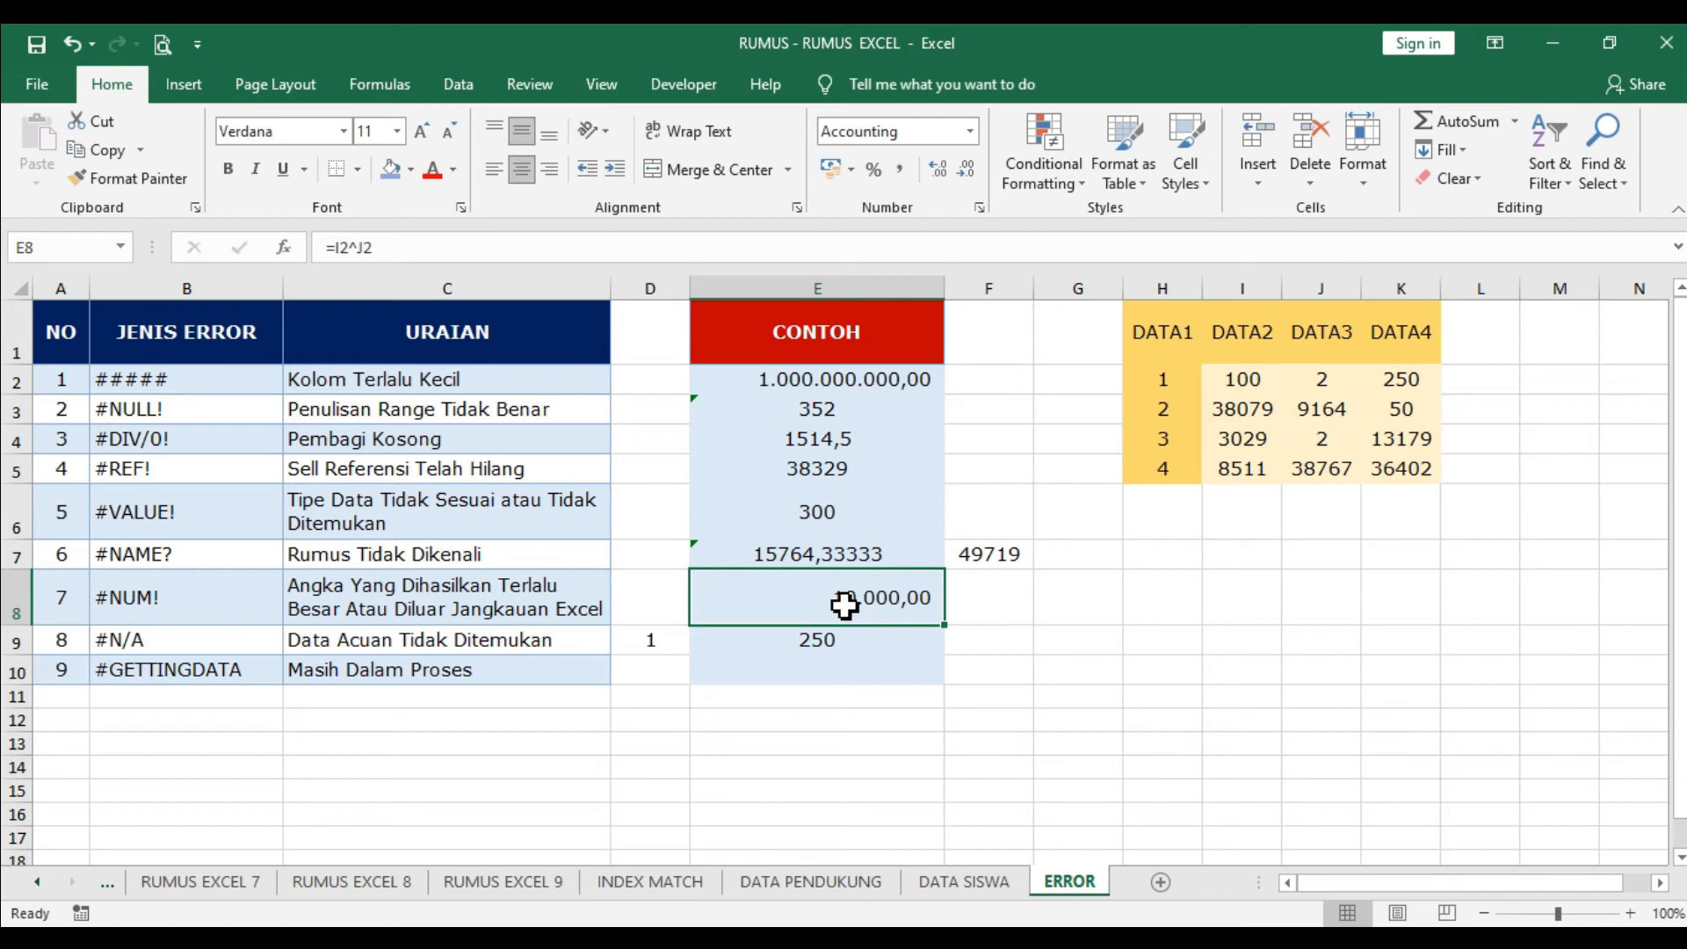
Step: Set J2 to 10 and widen column E so the full result in E8 can be displayed
left_click(1313, 384)
type("10")
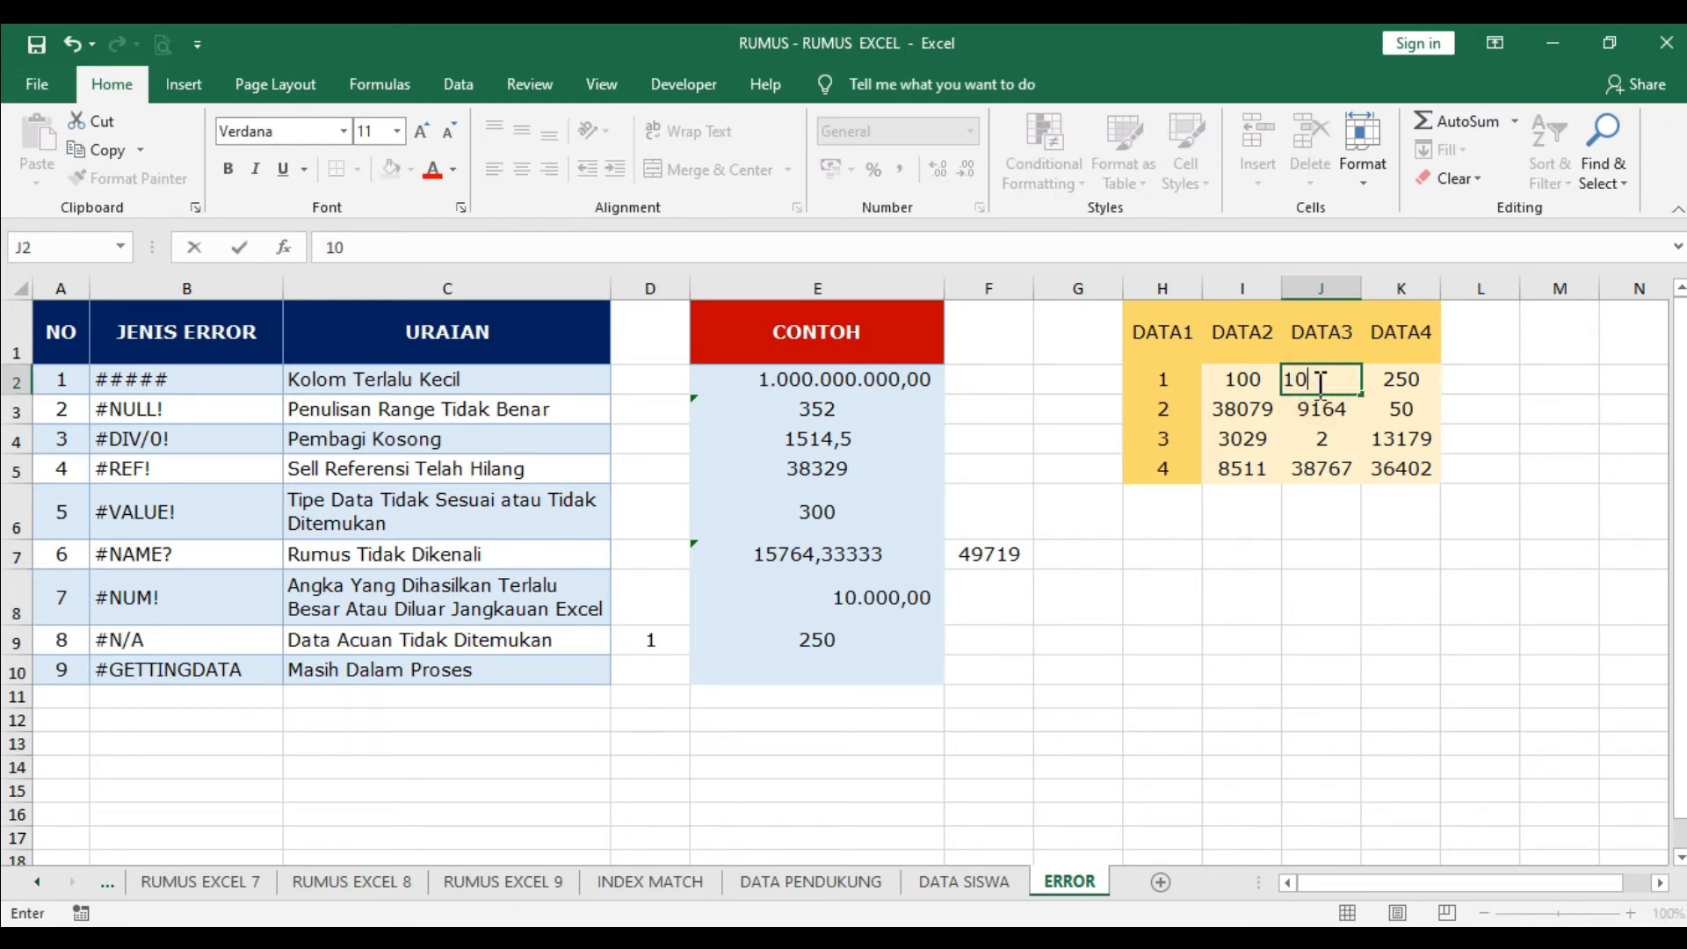
key("Return")
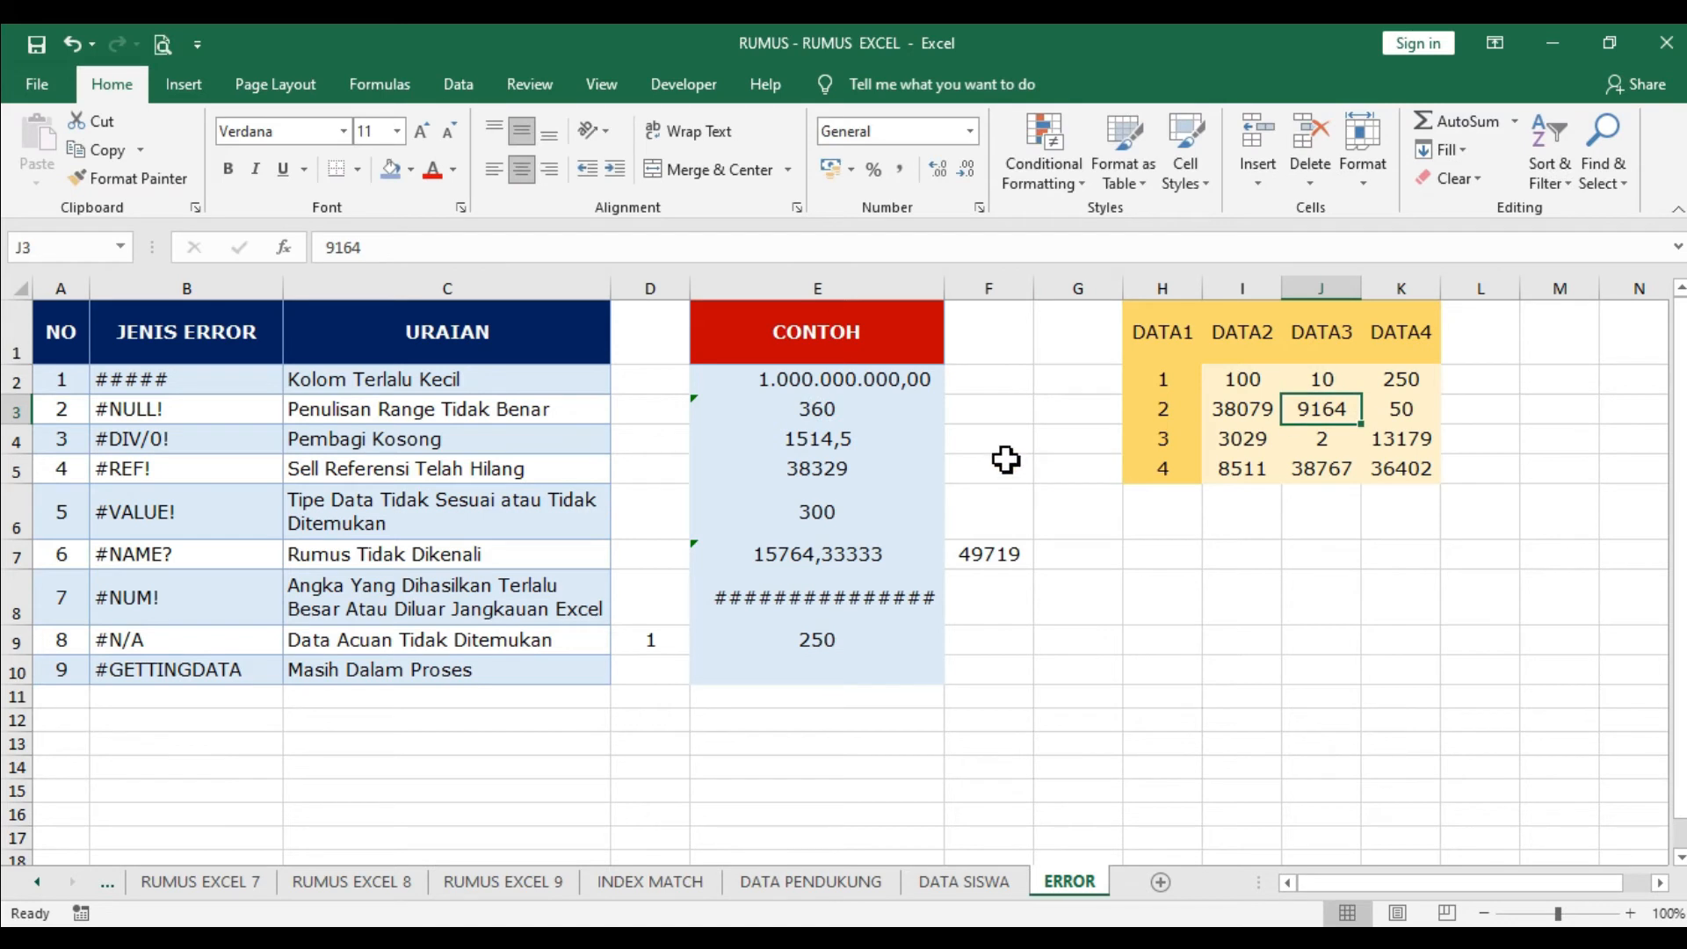
left_click(914, 596)
left_click_drag(943, 291, 1050, 292)
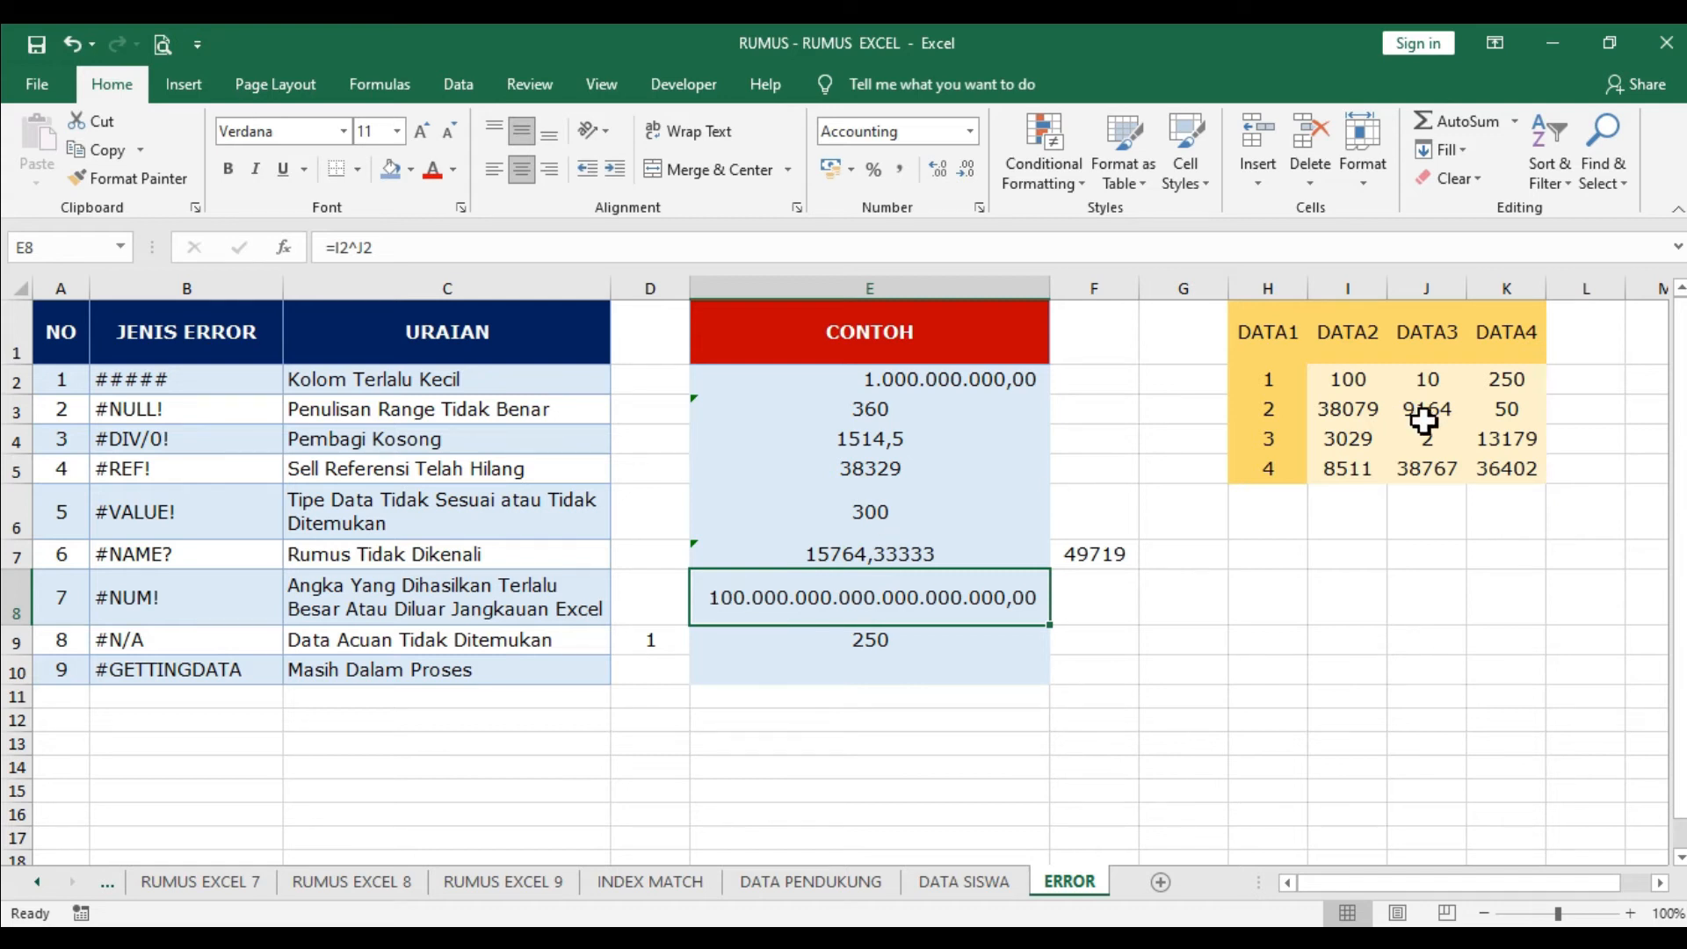
Step: Set J2 to 3432 and check the #NUM! example in E8 again
left_click(1432, 380)
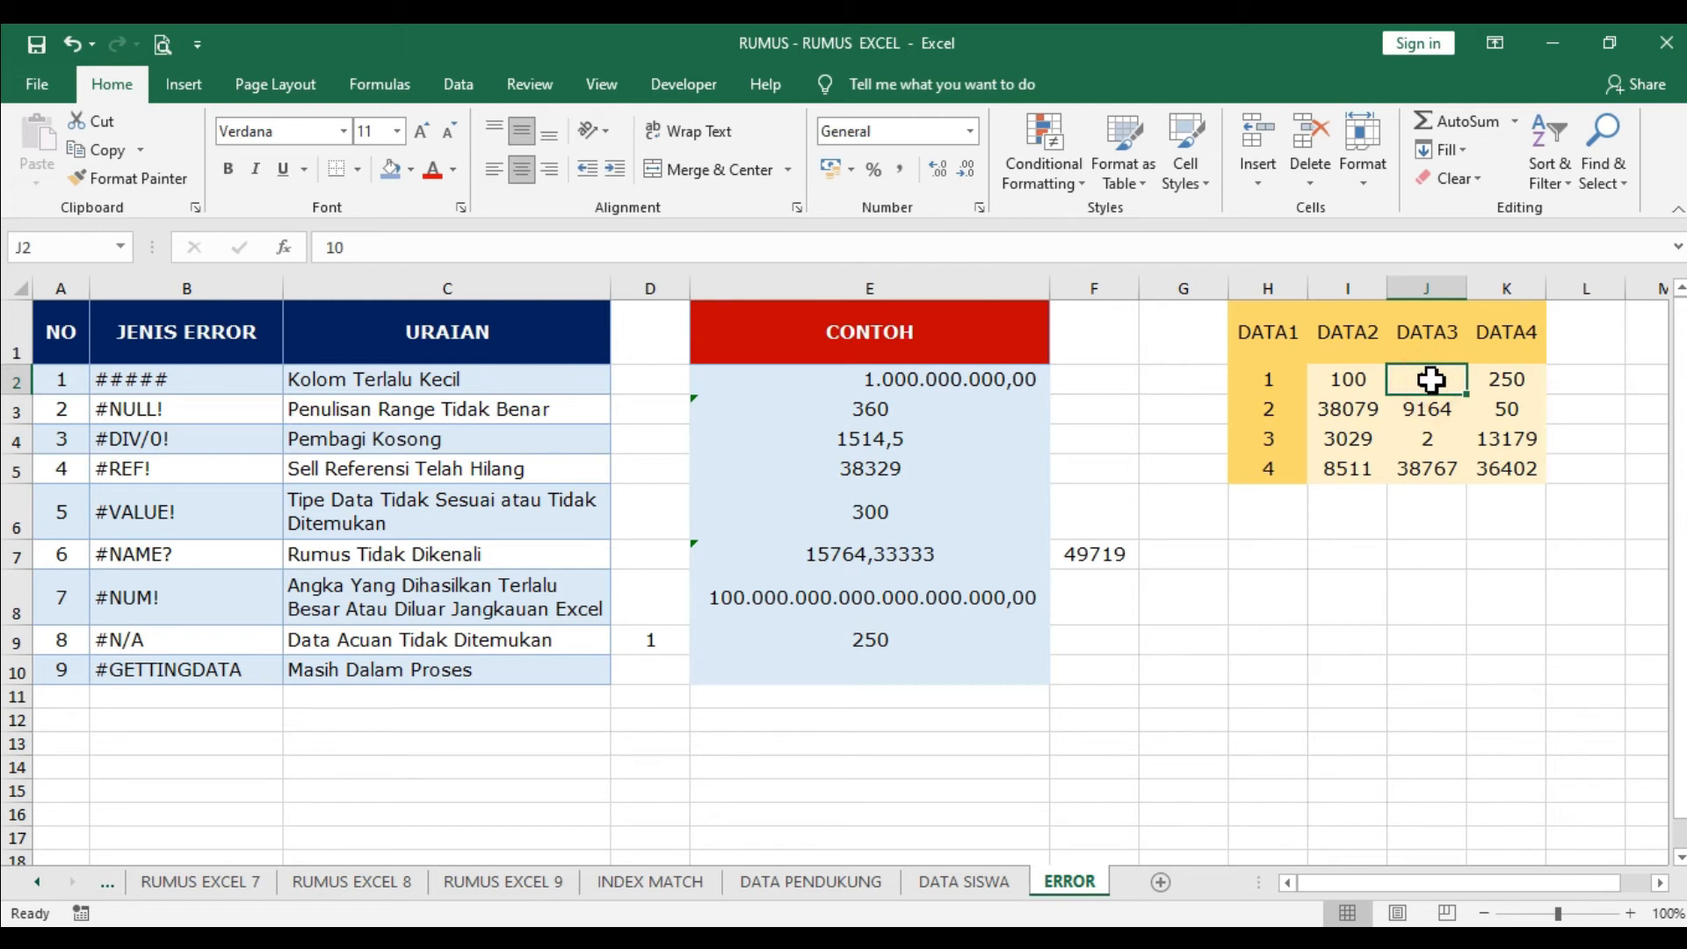
type("3432")
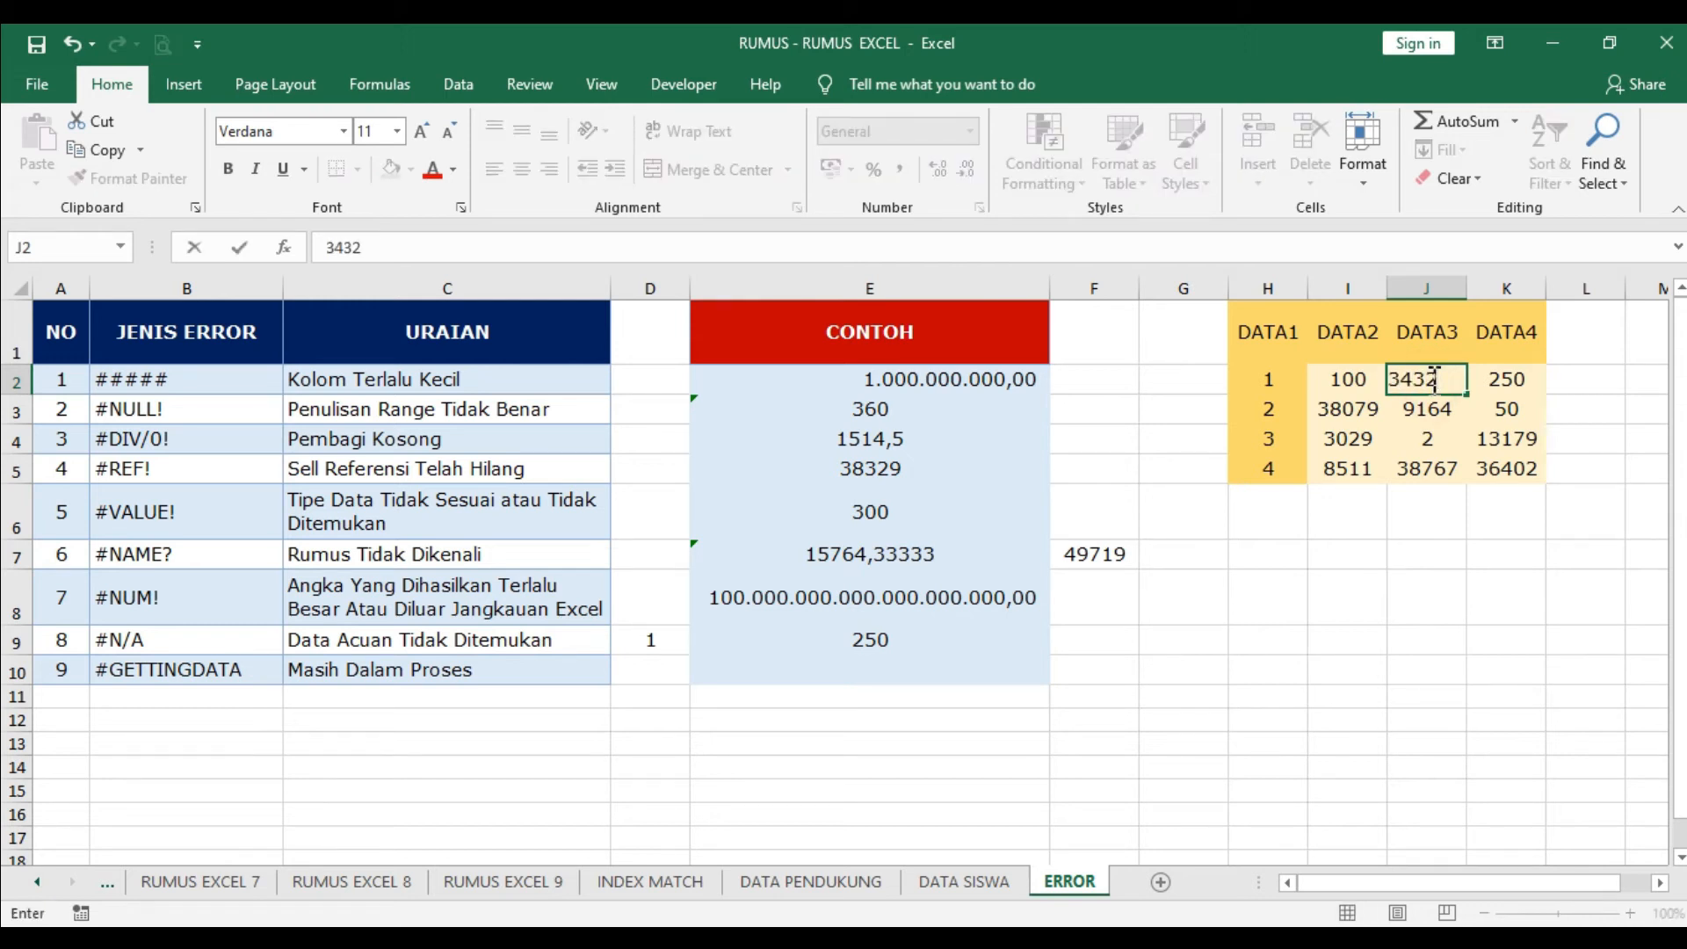
key("Return")
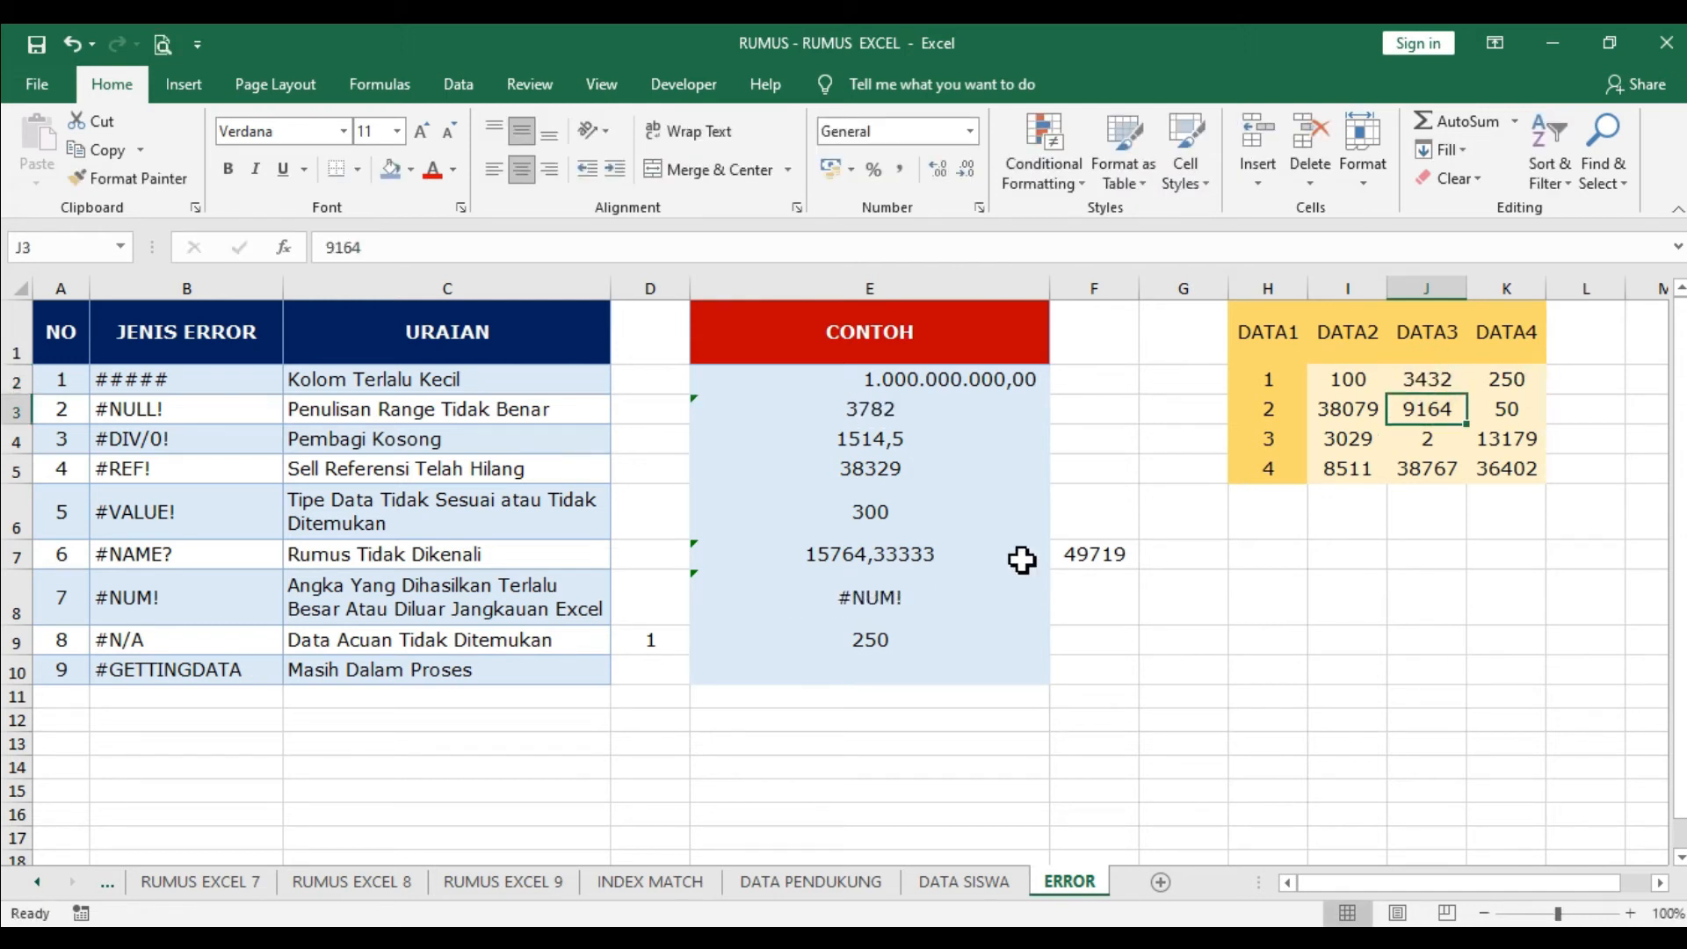
left_click(904, 605)
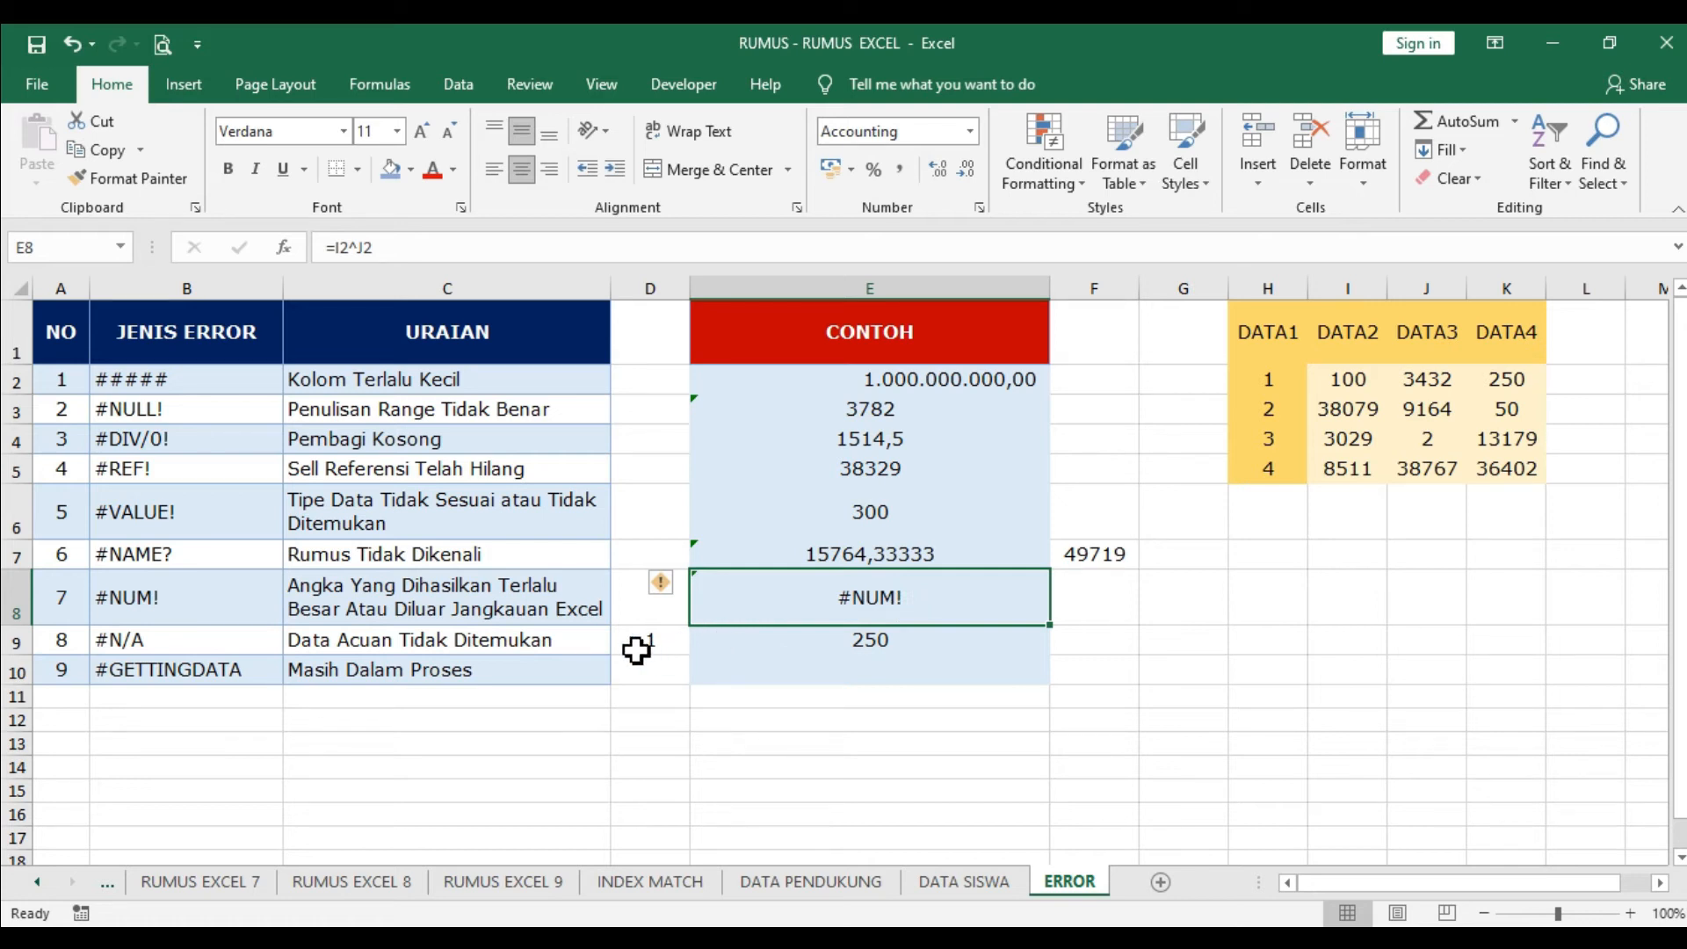
Step: Review the #N/A example row and remove the IFERROR wrapper from E9, making =VLOOKUP(D9;H2:K5;4;FALSE)
left_click(243, 644)
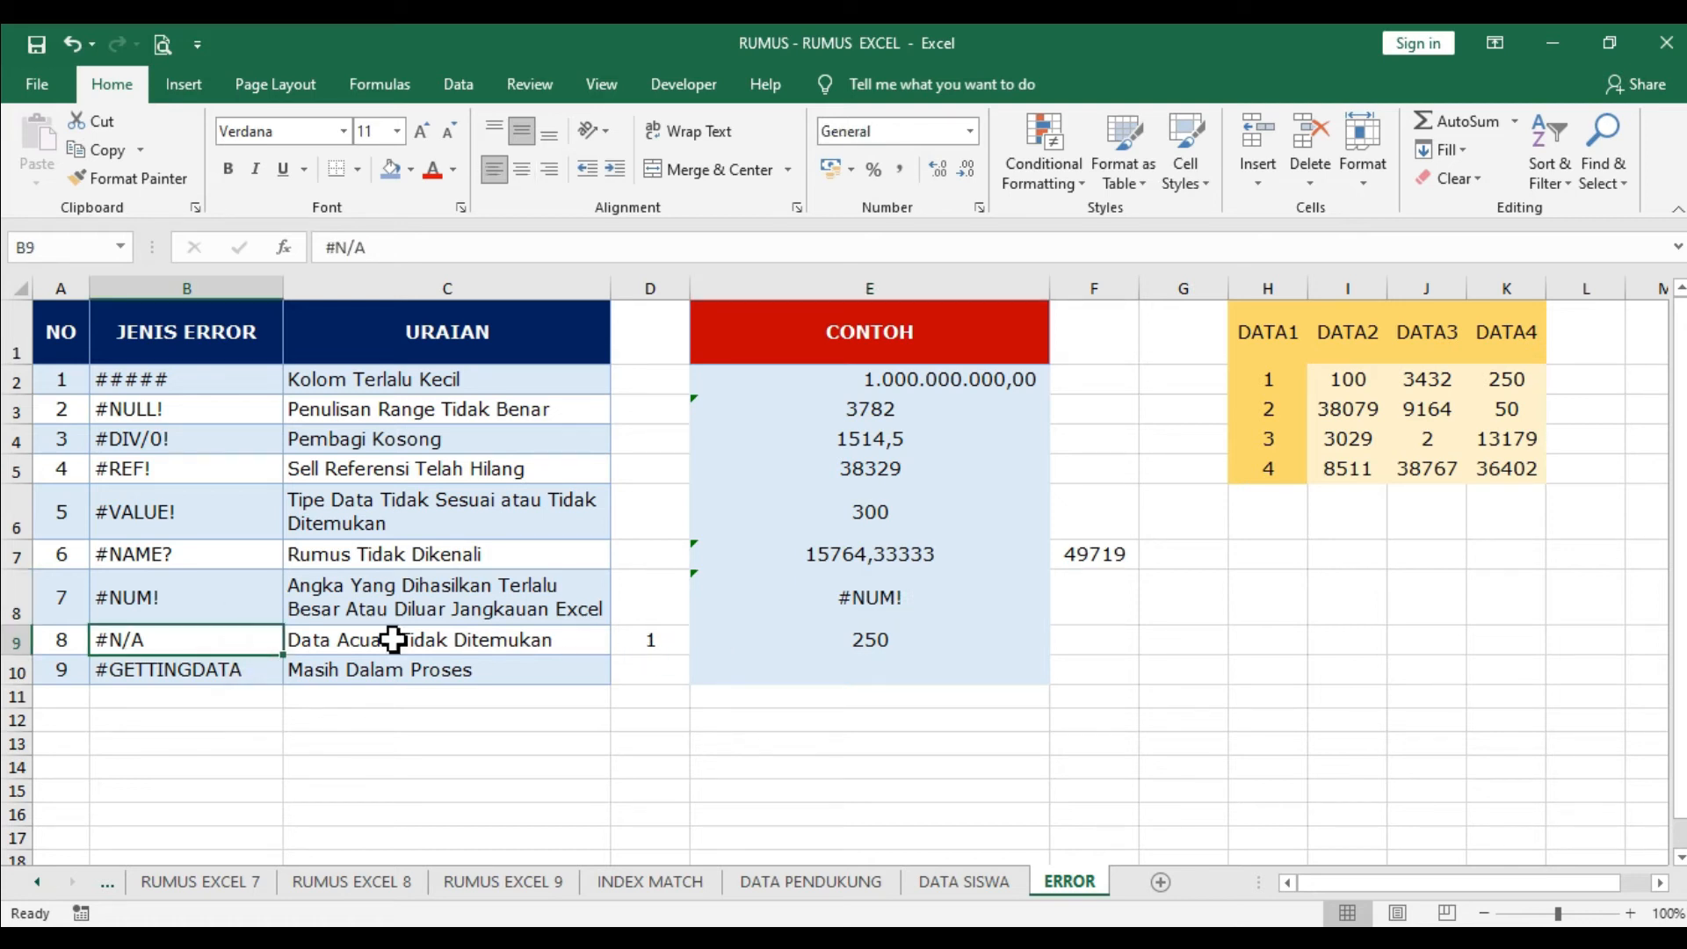
left_click(662, 646)
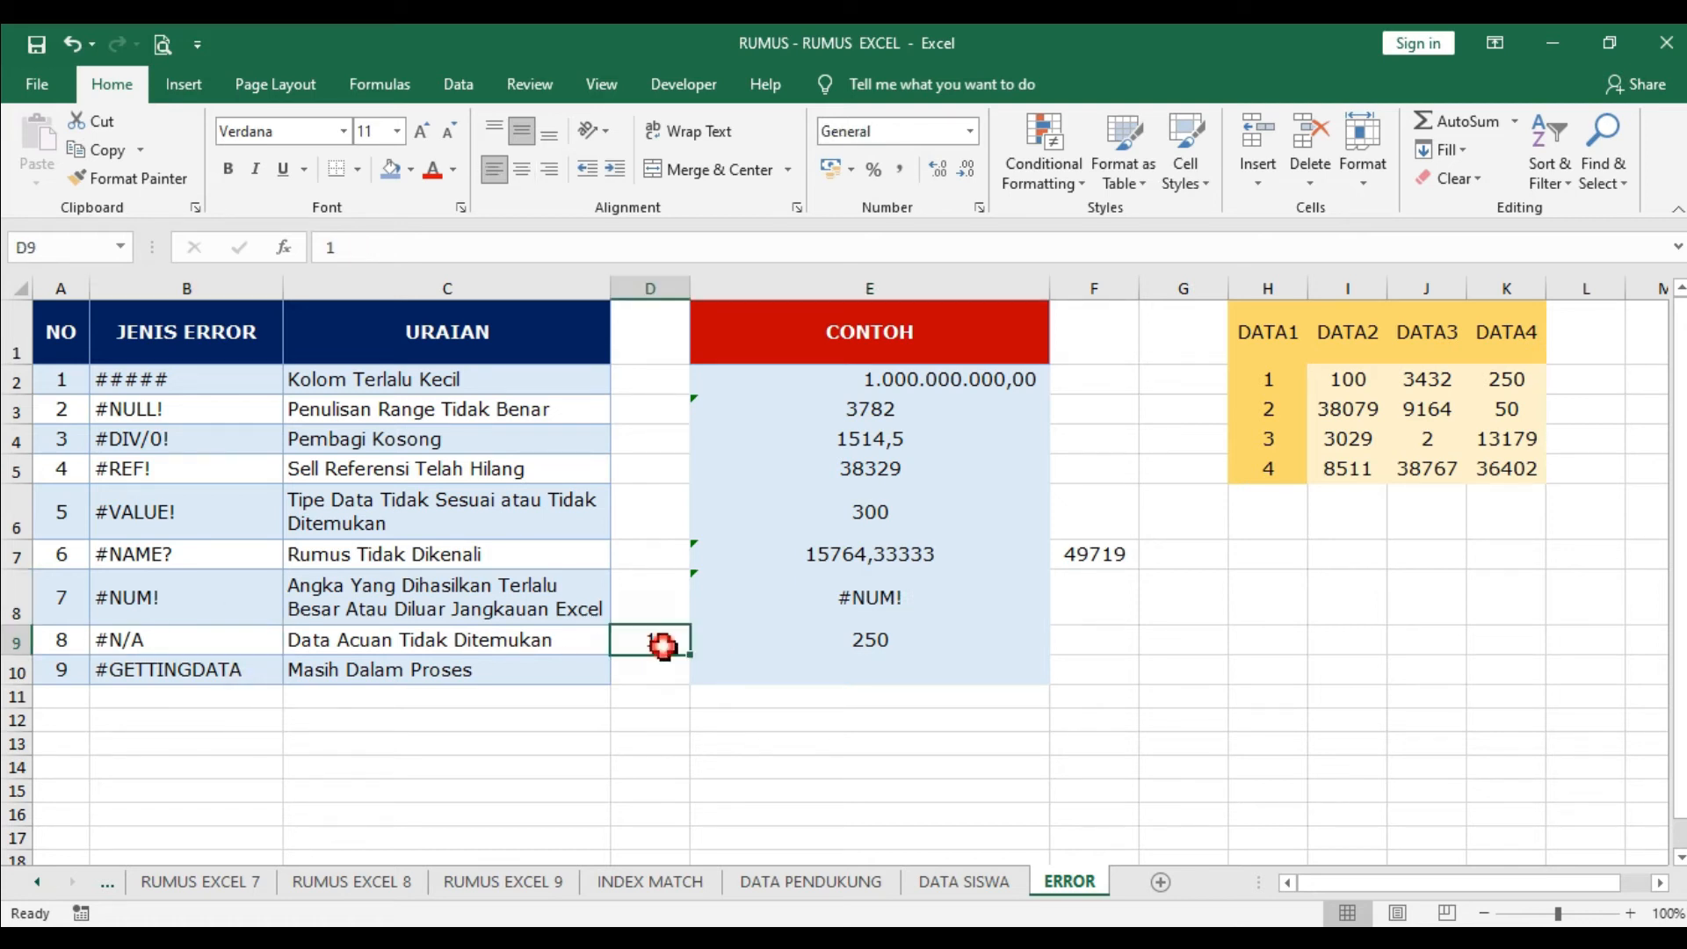
left_click(455, 641)
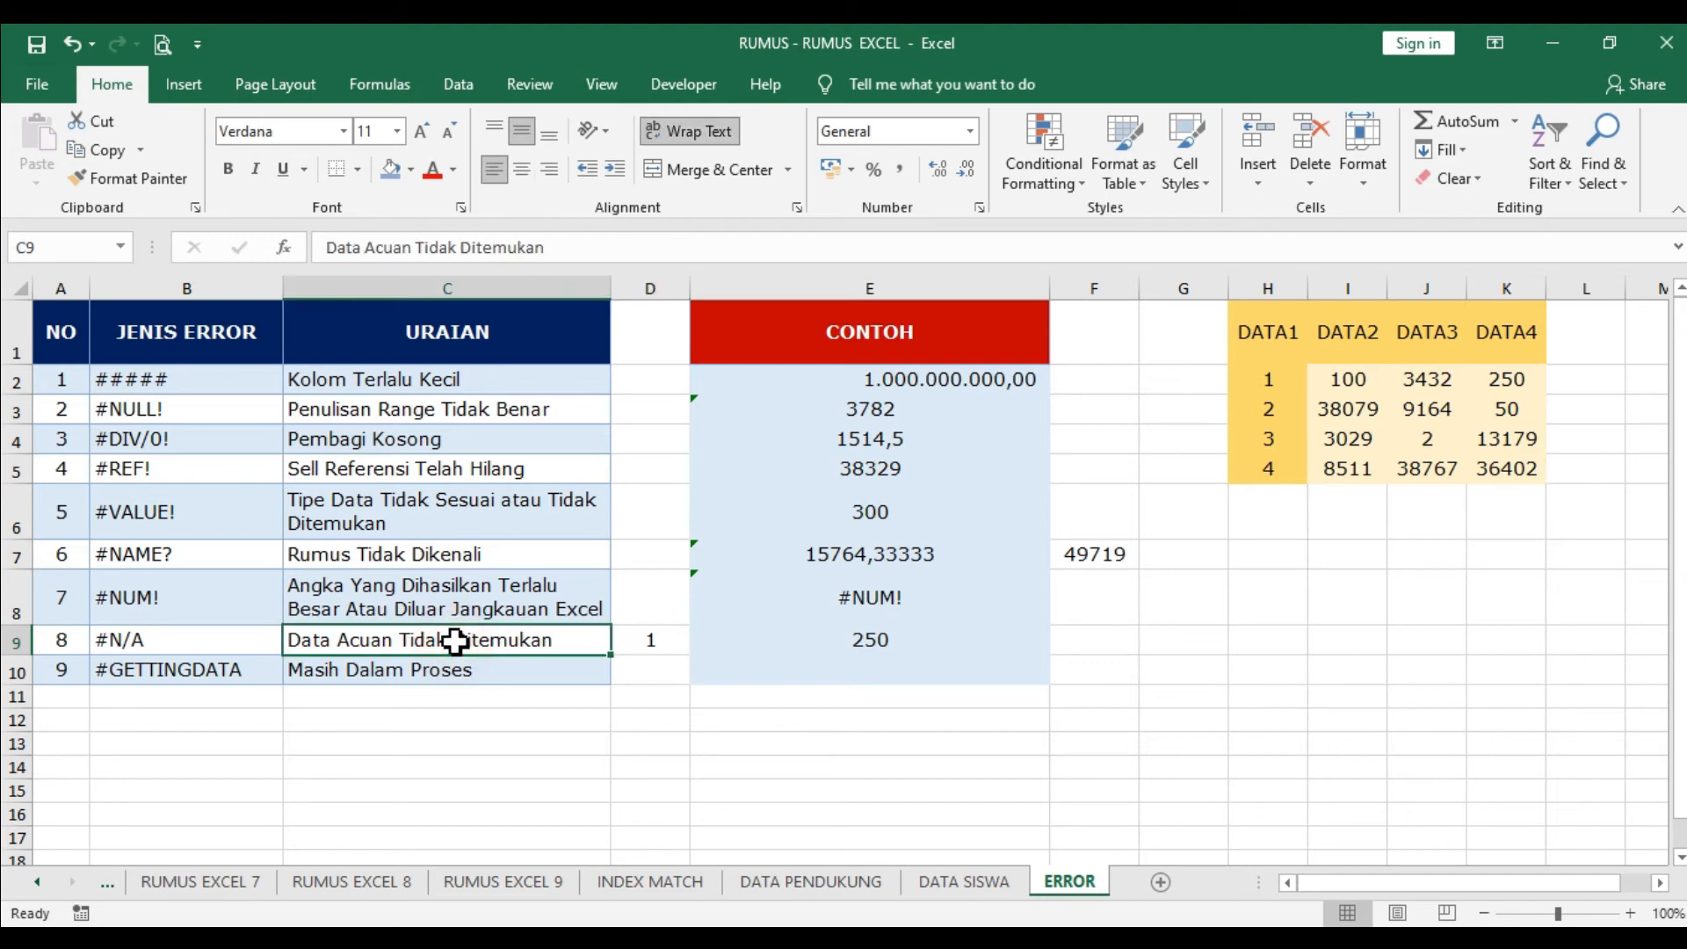
left_click(733, 645)
key("Left")
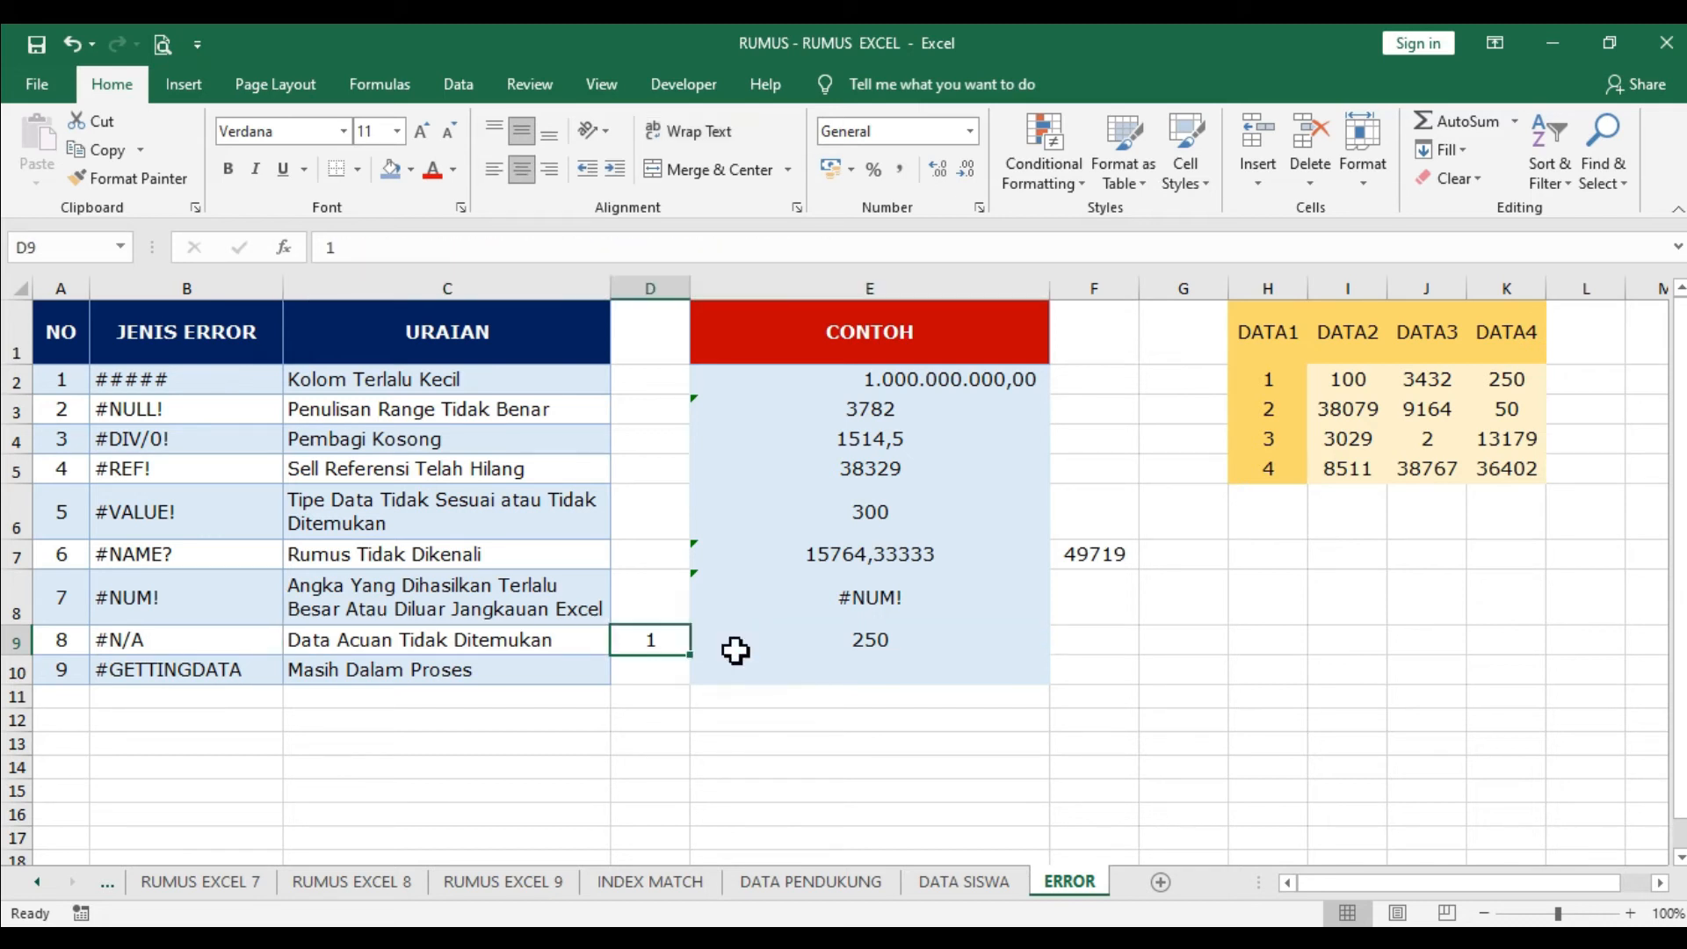
Step: Examine the VLOOKUP arguments in E9 and compare them with lookup cell D9 and the matching DATA4 value in K2
double_click(735, 650)
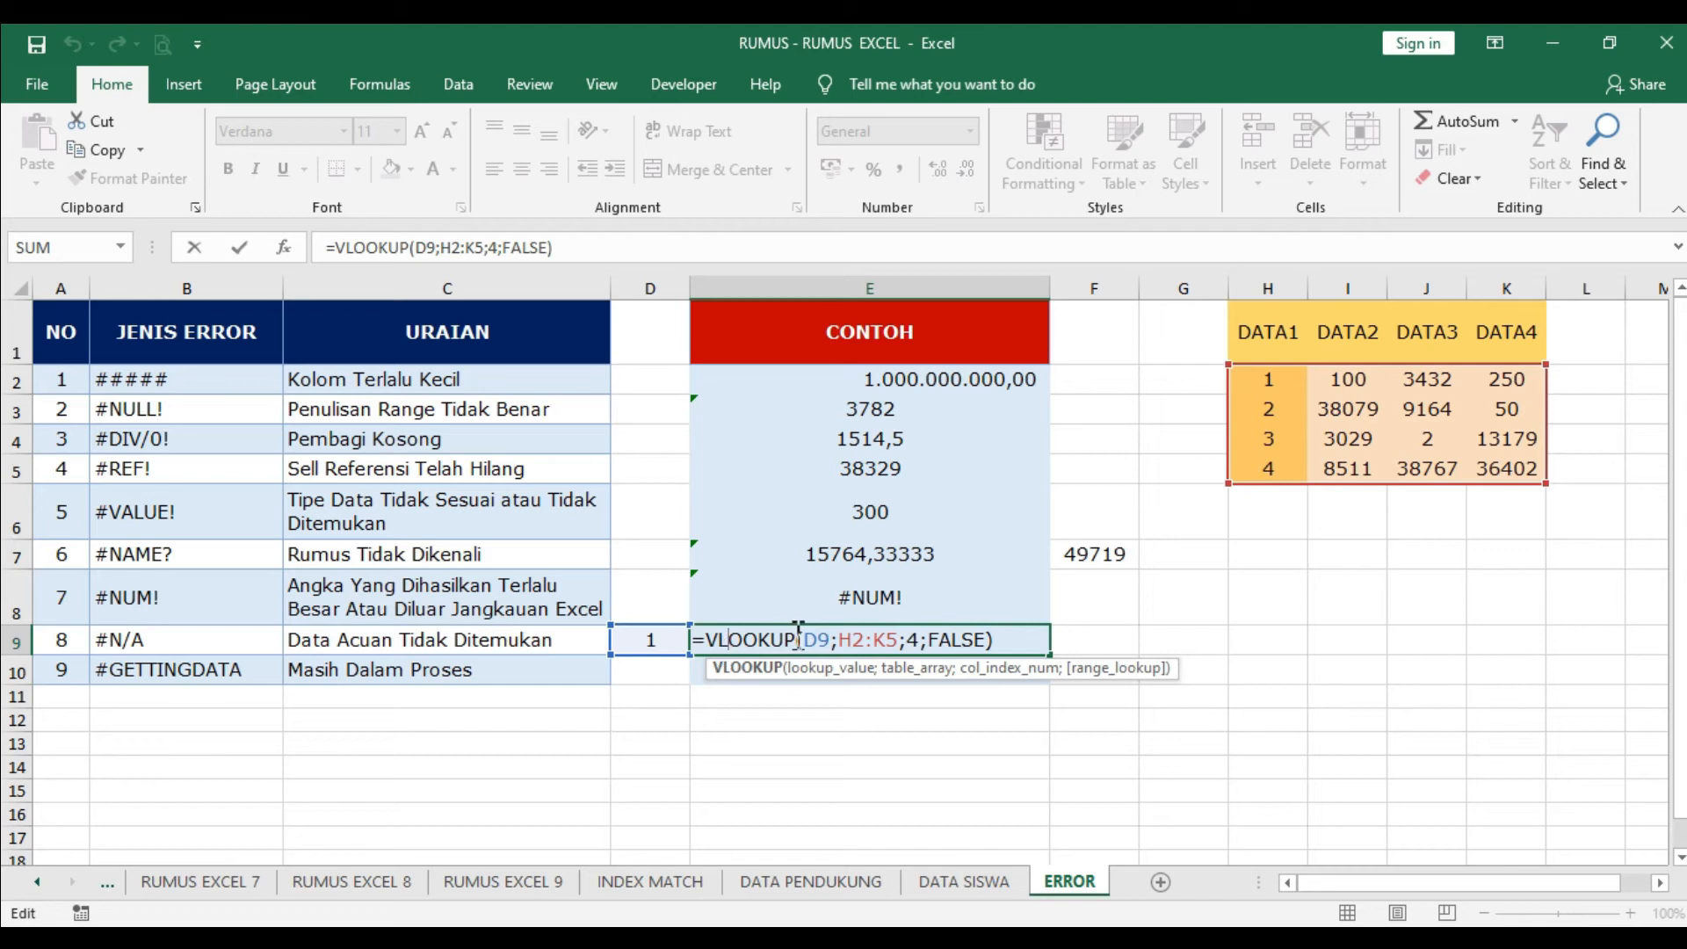
double_click(815, 640)
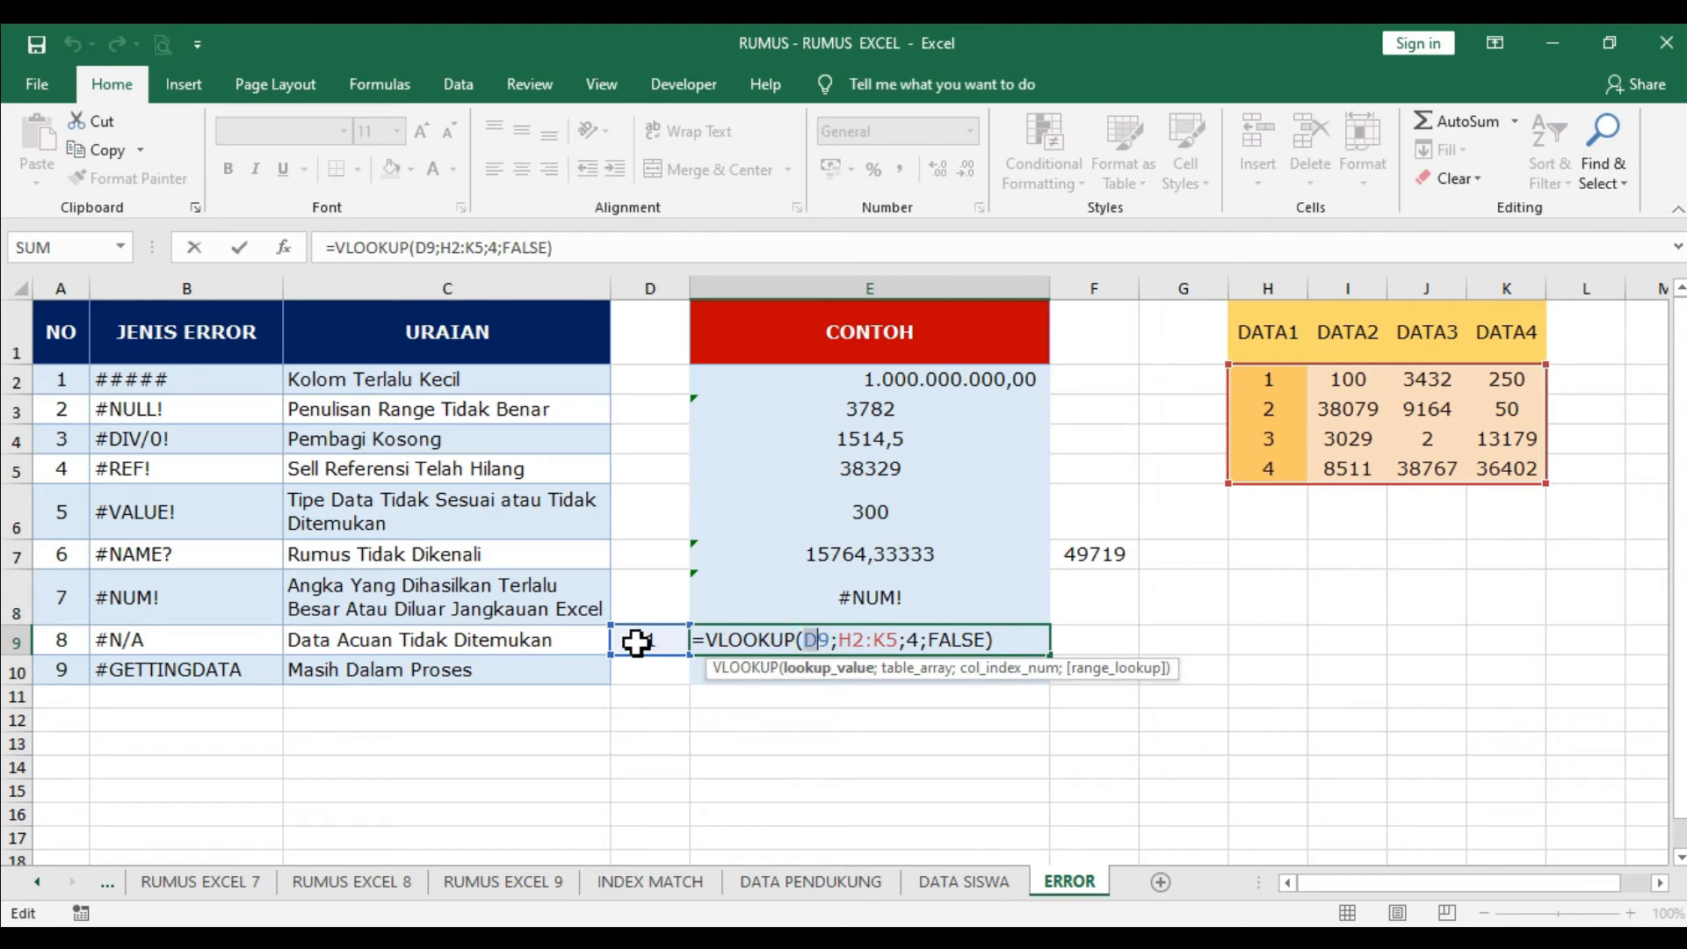
left_click_drag(846, 640, 900, 640)
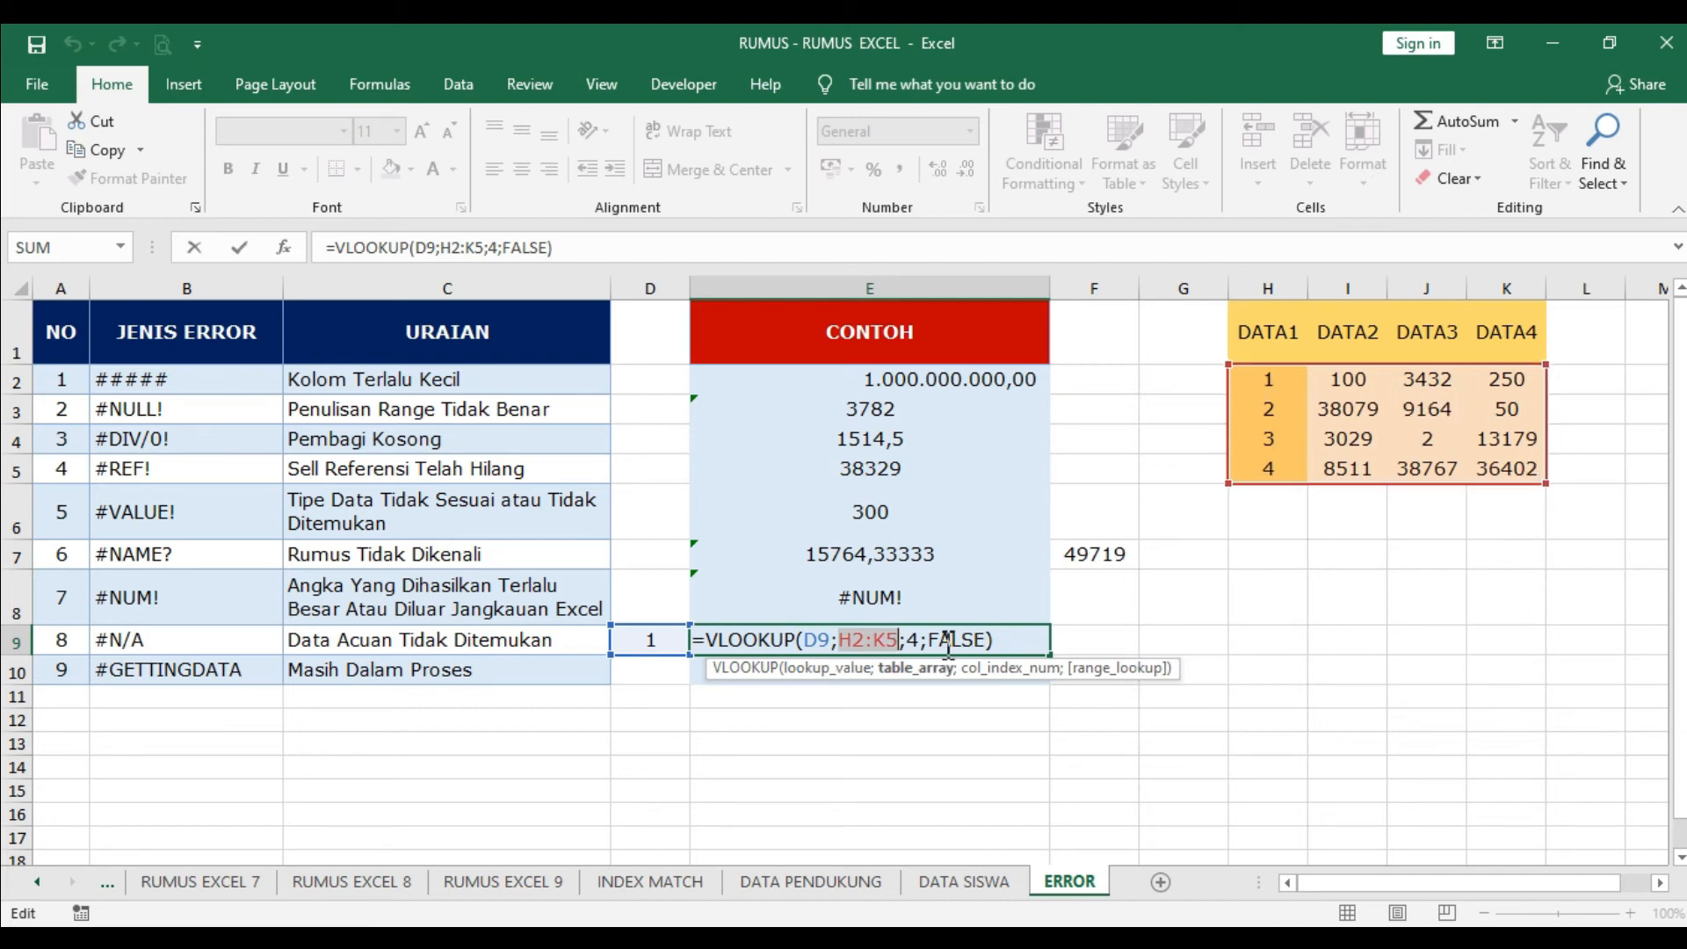
double_click(913, 639)
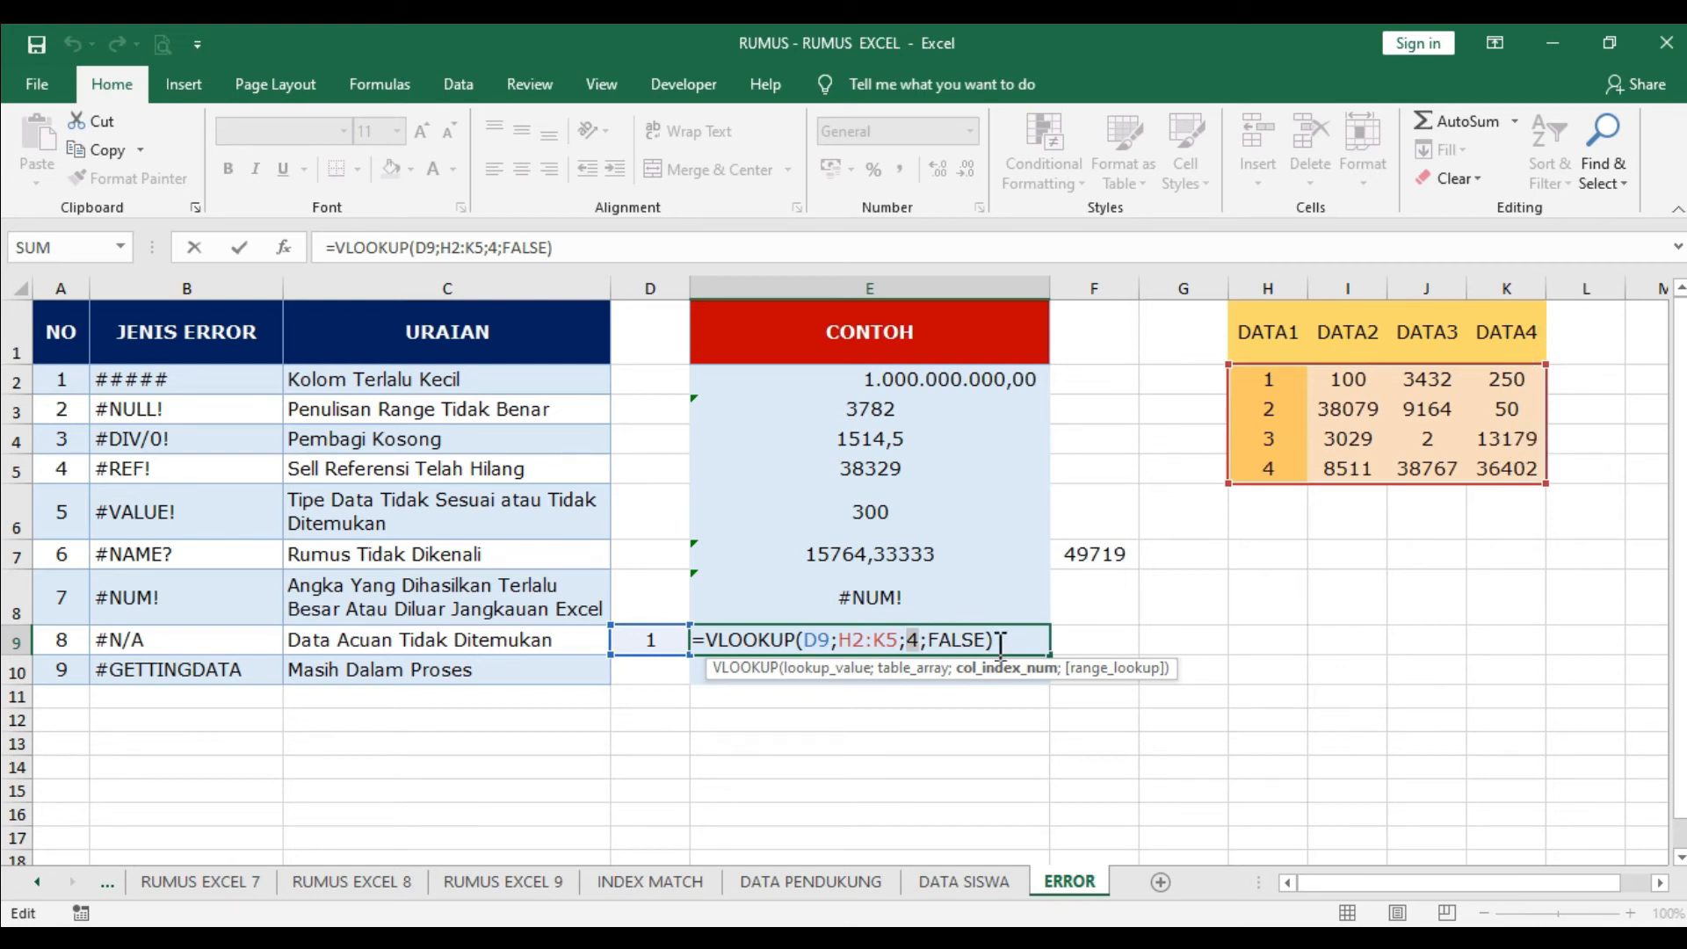
key("Return")
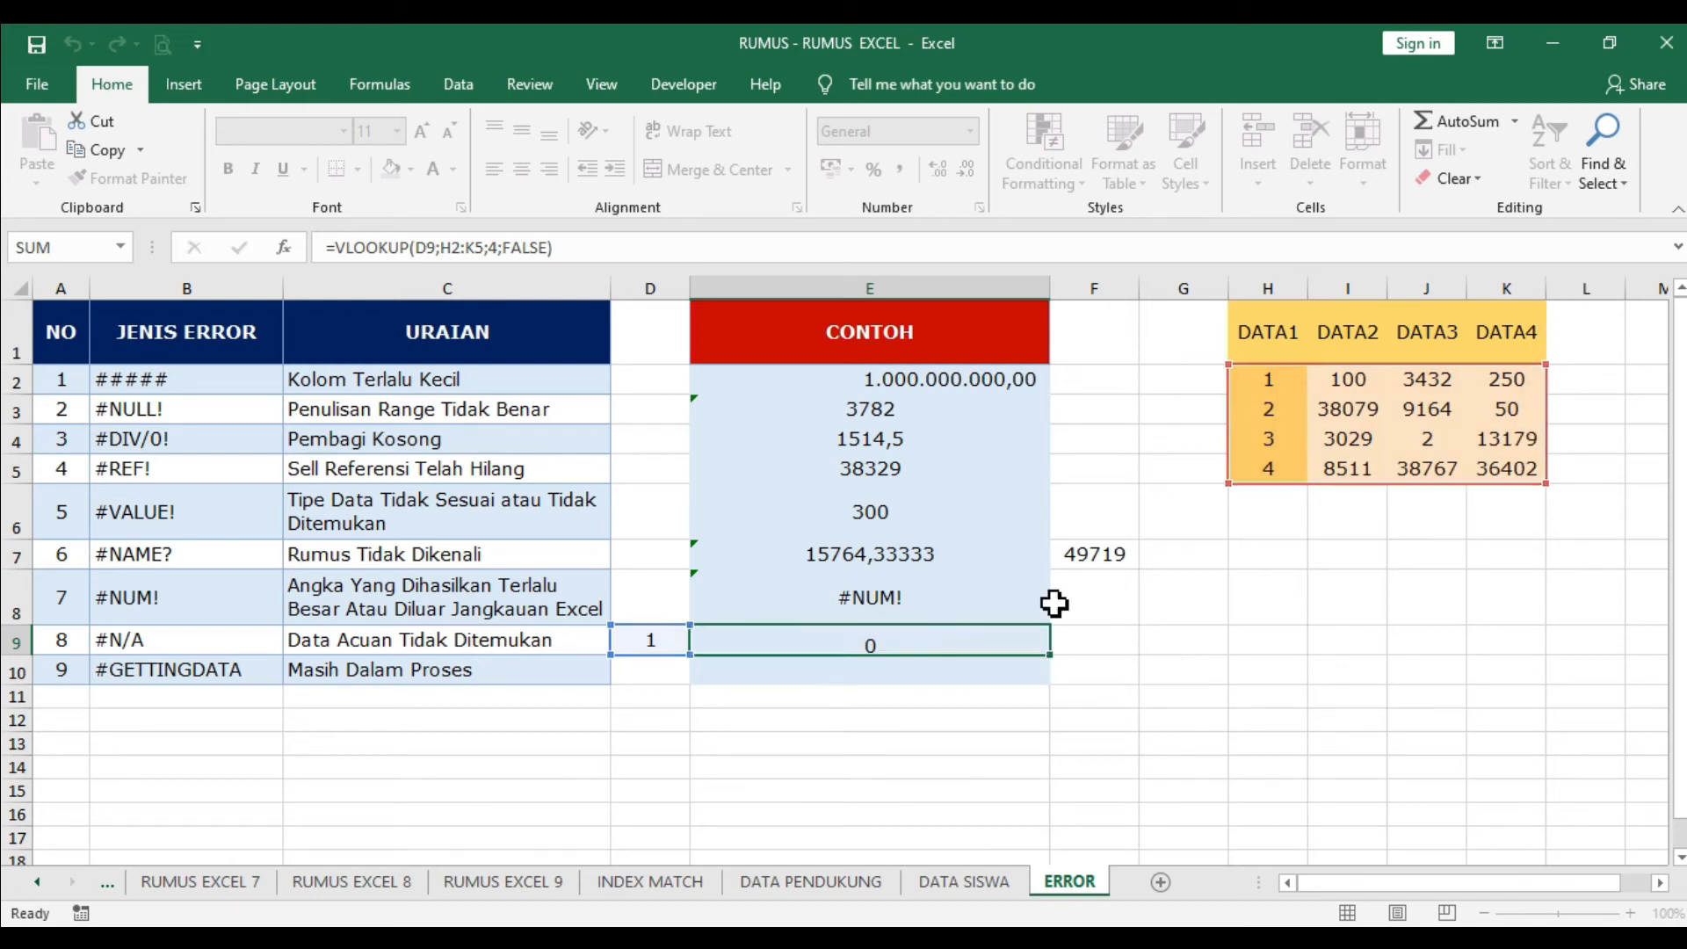
left_click(683, 637)
left_click(1536, 383)
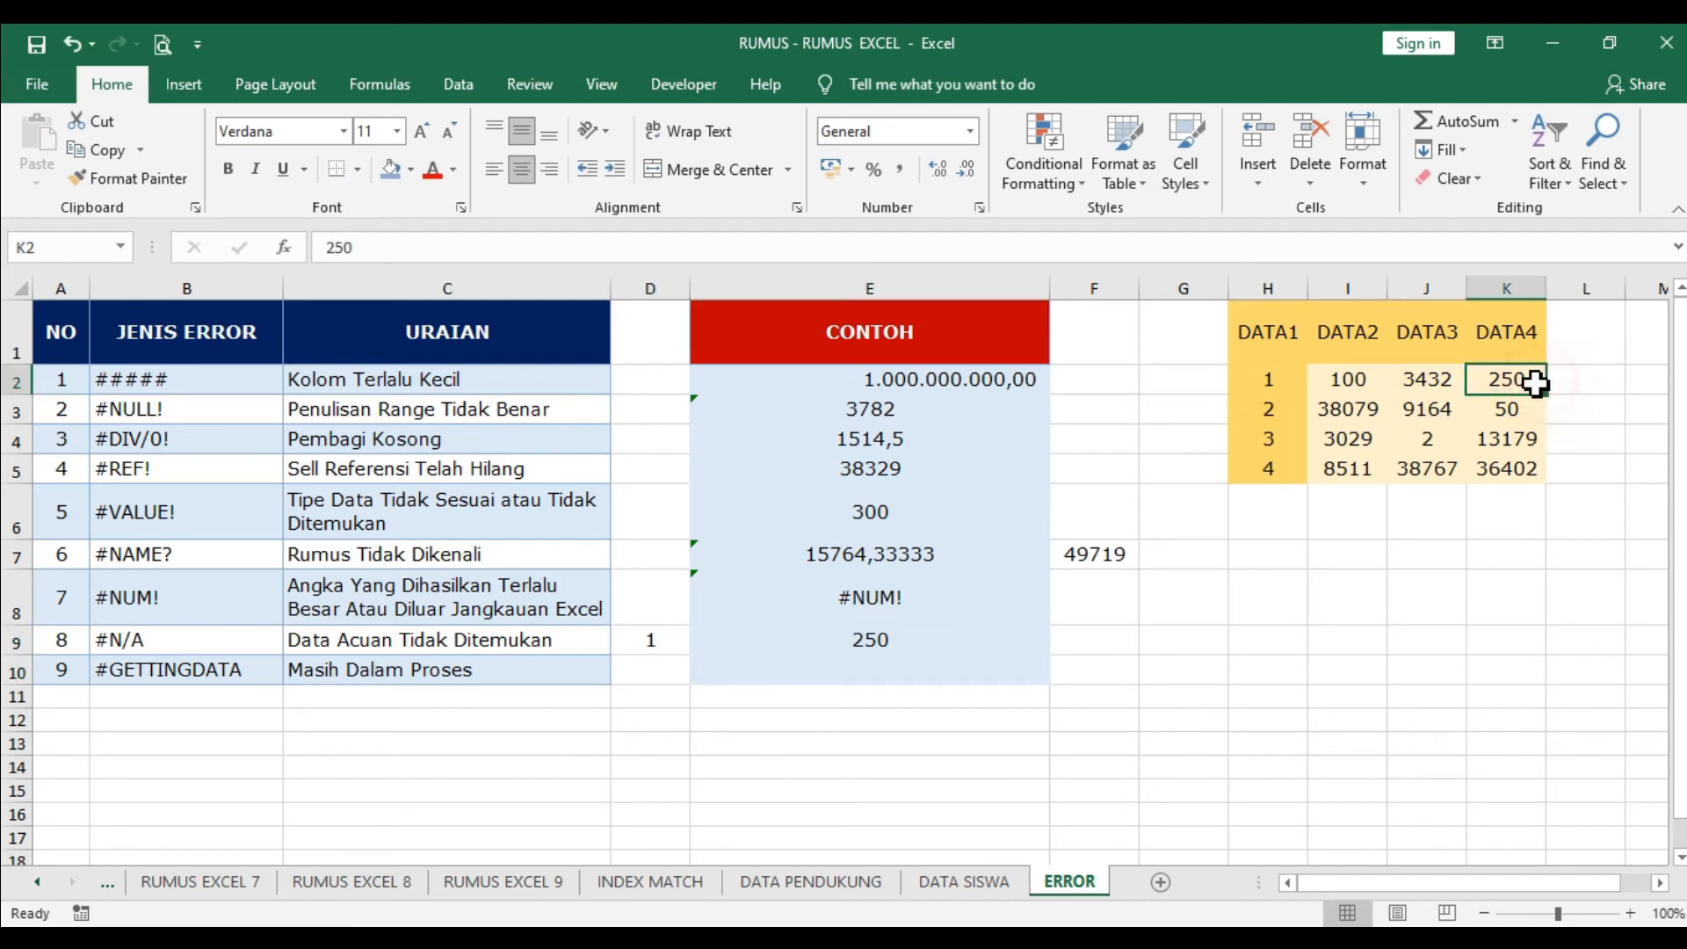
Step: Set the lookup value in D9 to 2, matching the second key in the DATA1 column
left_click(1288, 410)
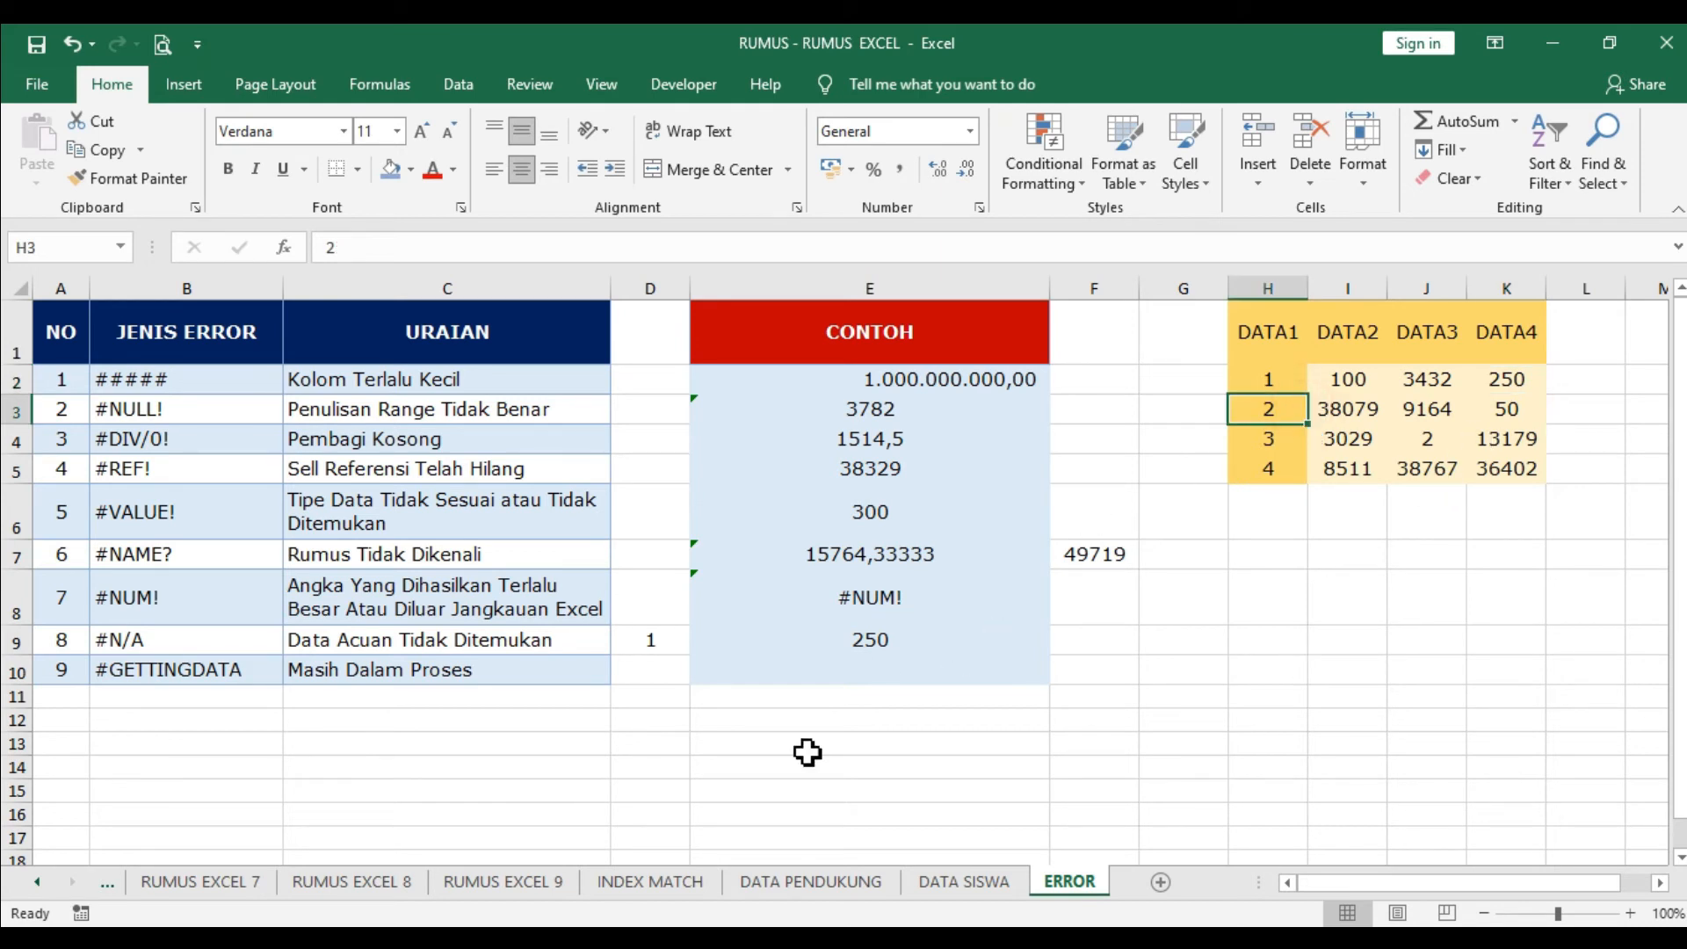
left_click(663, 648)
type("2")
key("Return")
left_click(663, 648)
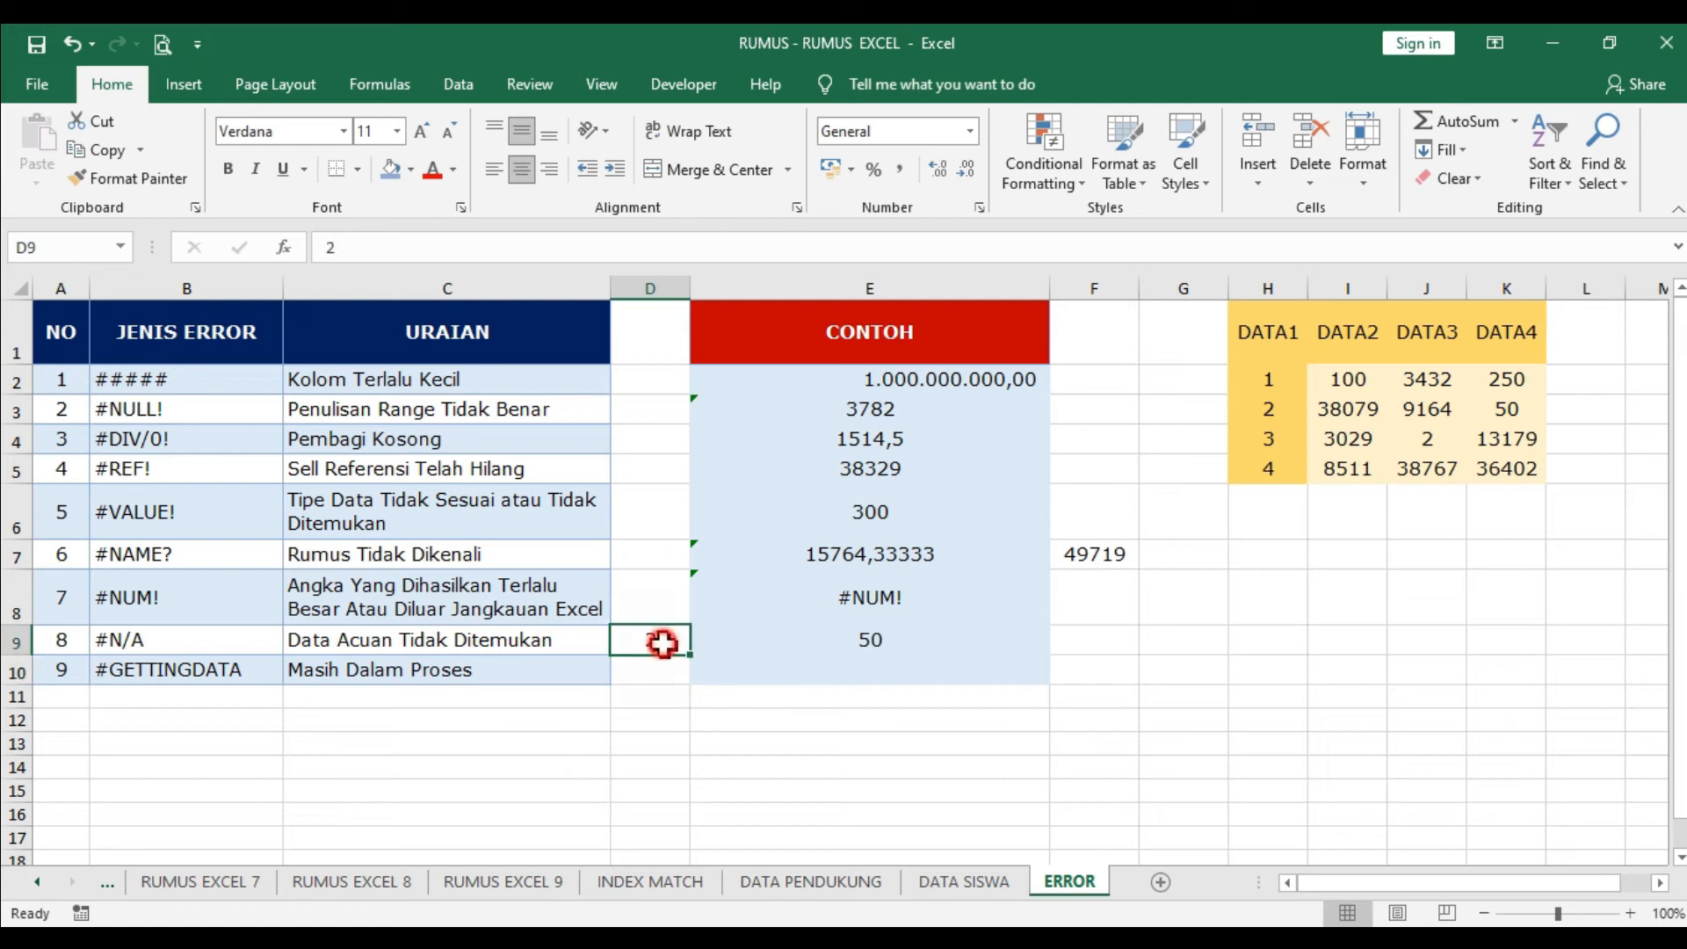
Step: Set D9 to 5, a key missing from the DATA1 column, and inspect the VLOOKUP formula in E9
type("5")
key("Return")
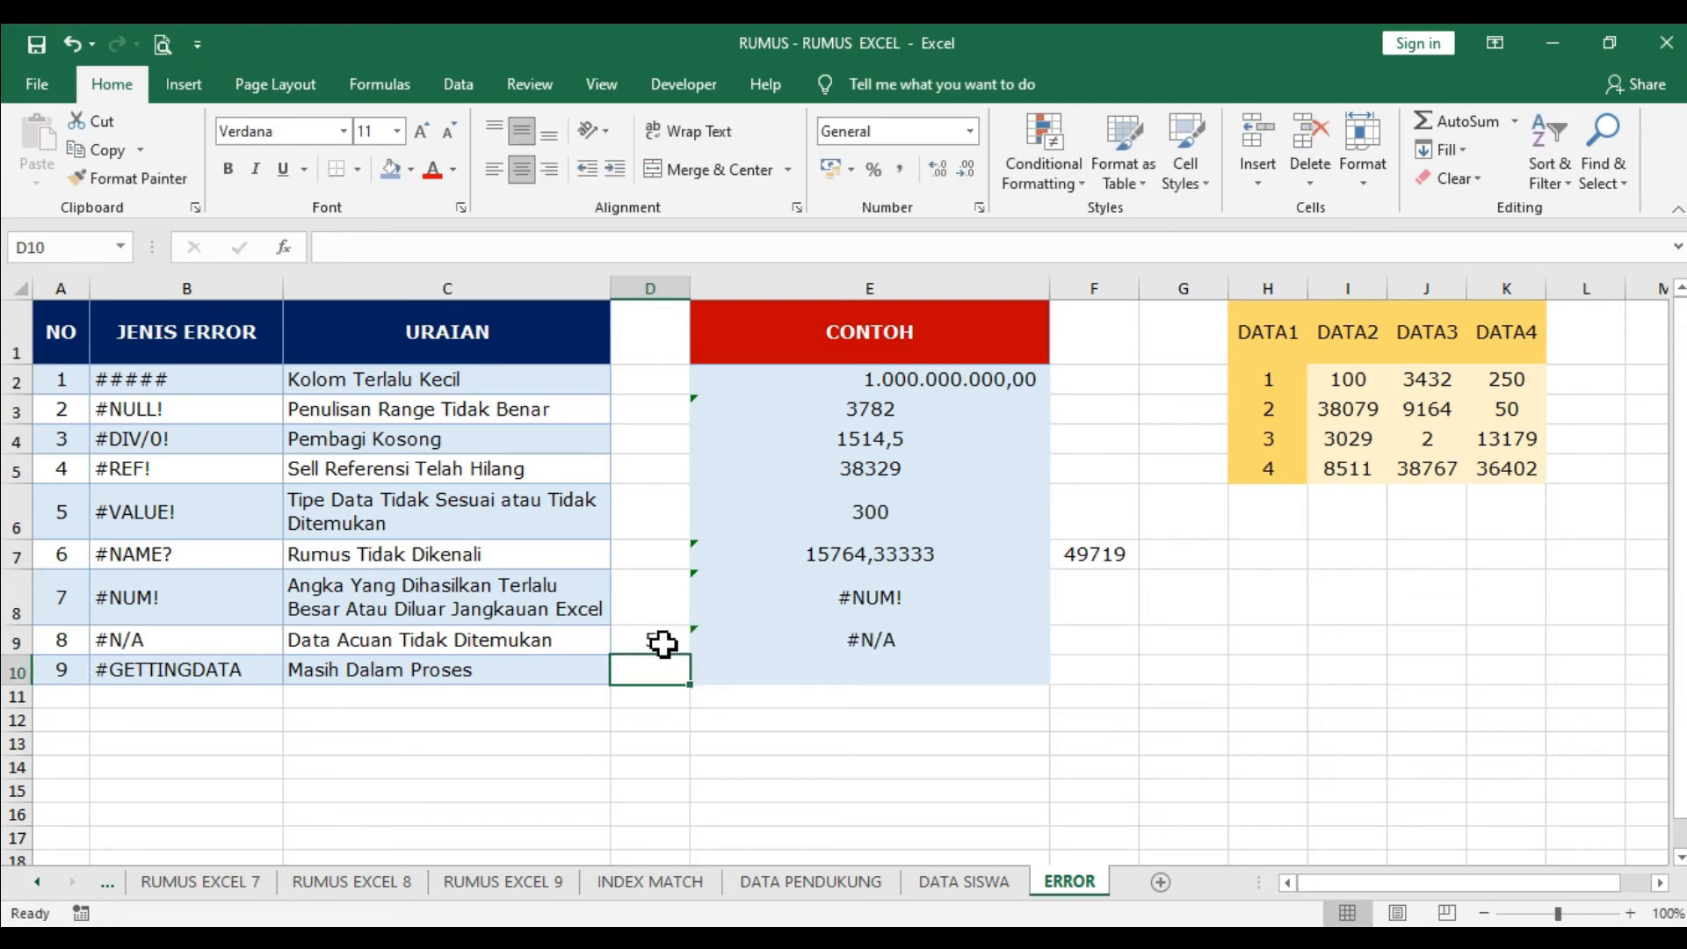
left_click(850, 644)
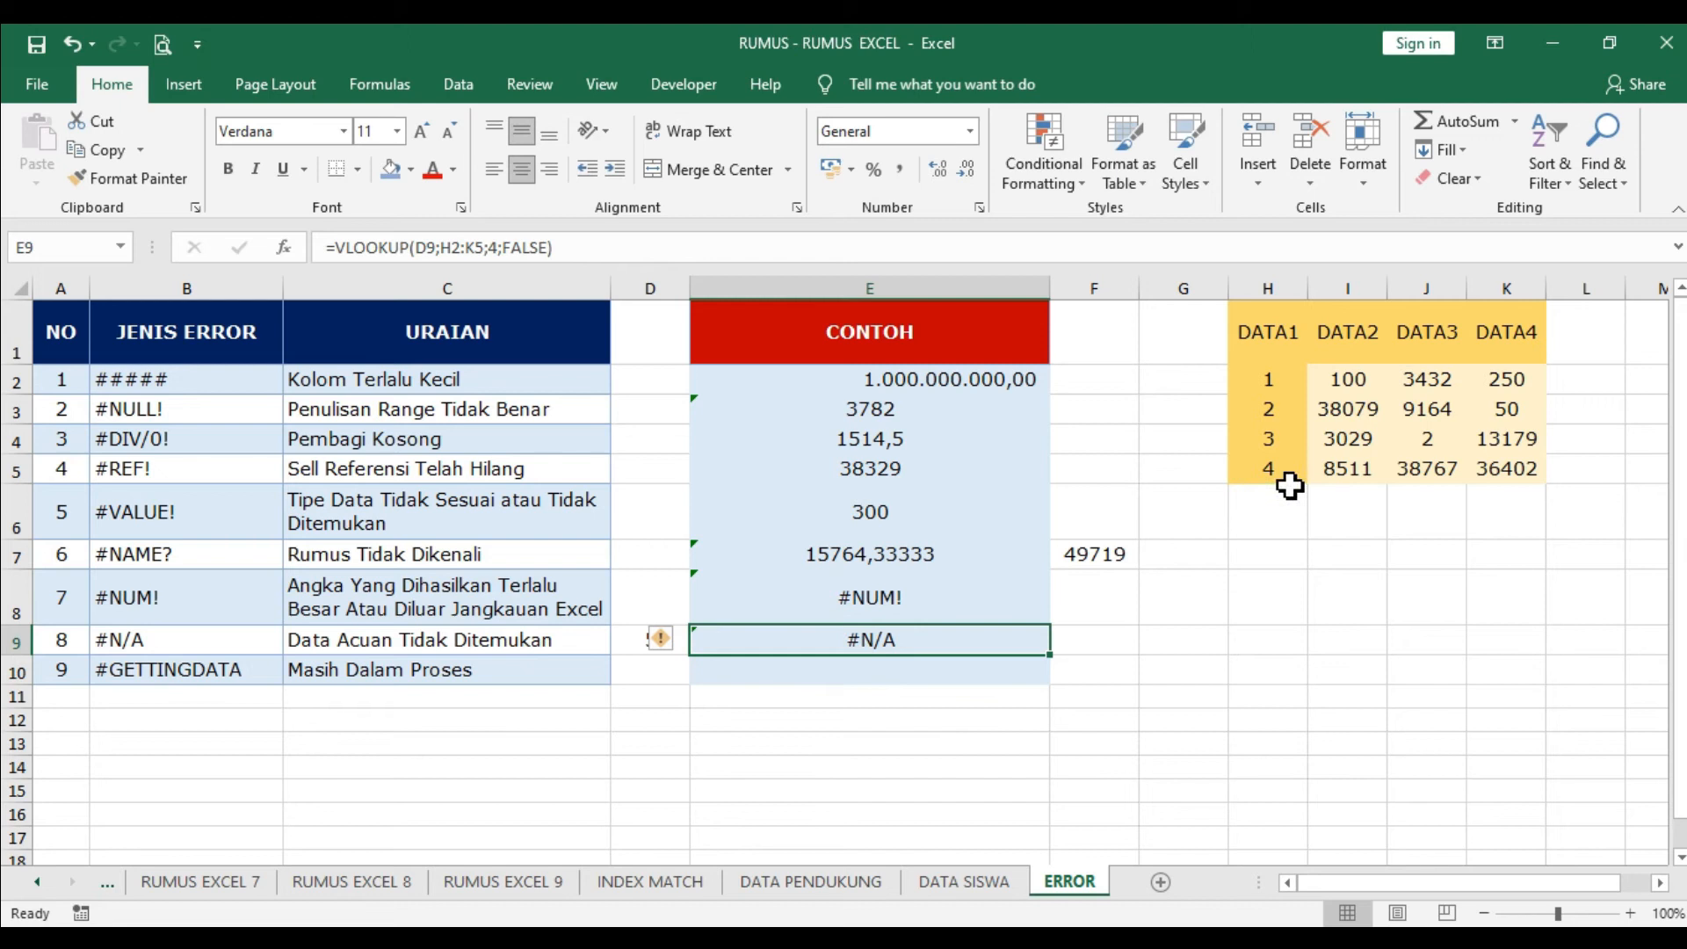
double_click(929, 637)
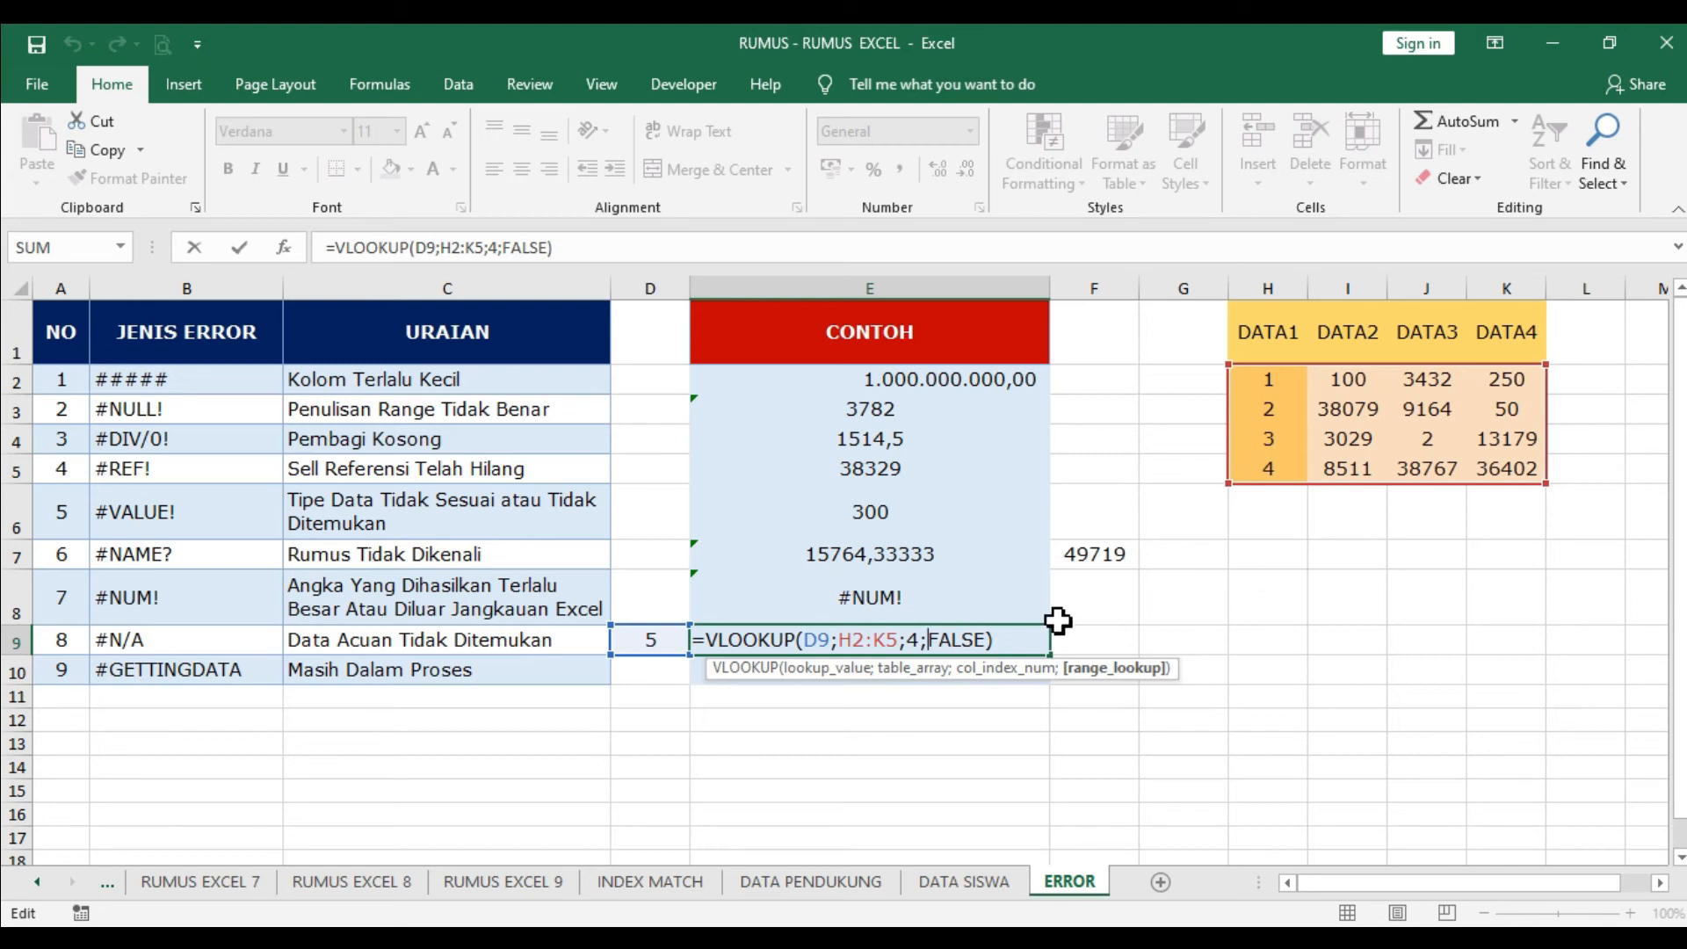
key("Return")
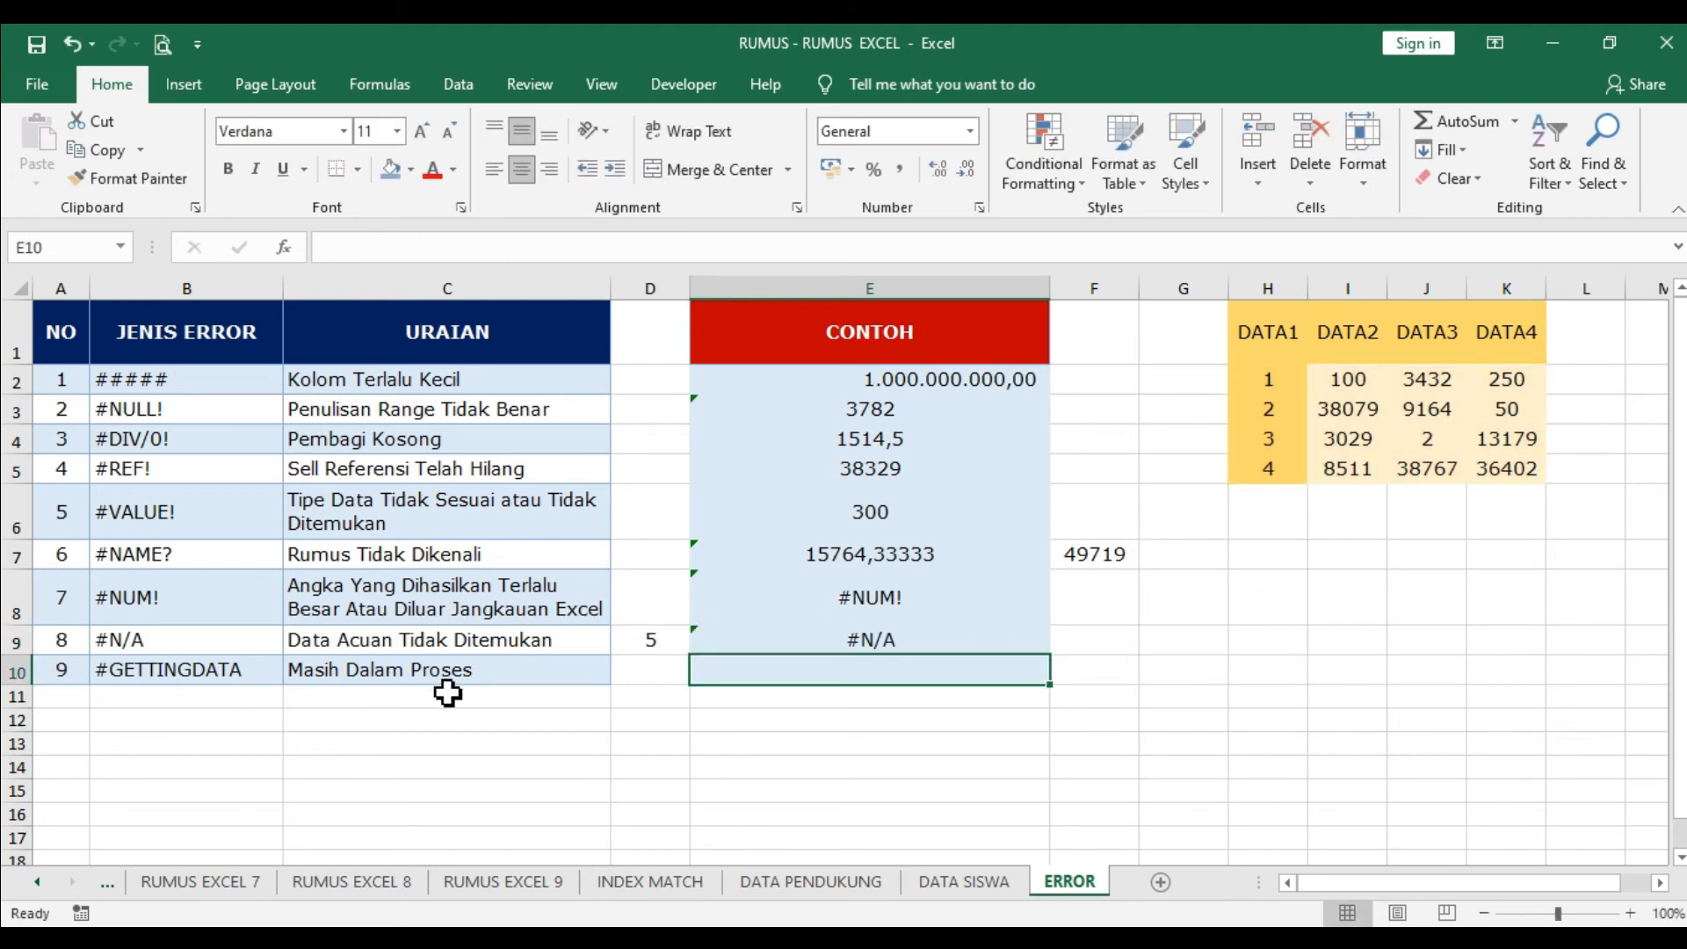
Step: Set D9 to 34, another key outside the lookup table, and check E9
left_click(663, 647)
type("34")
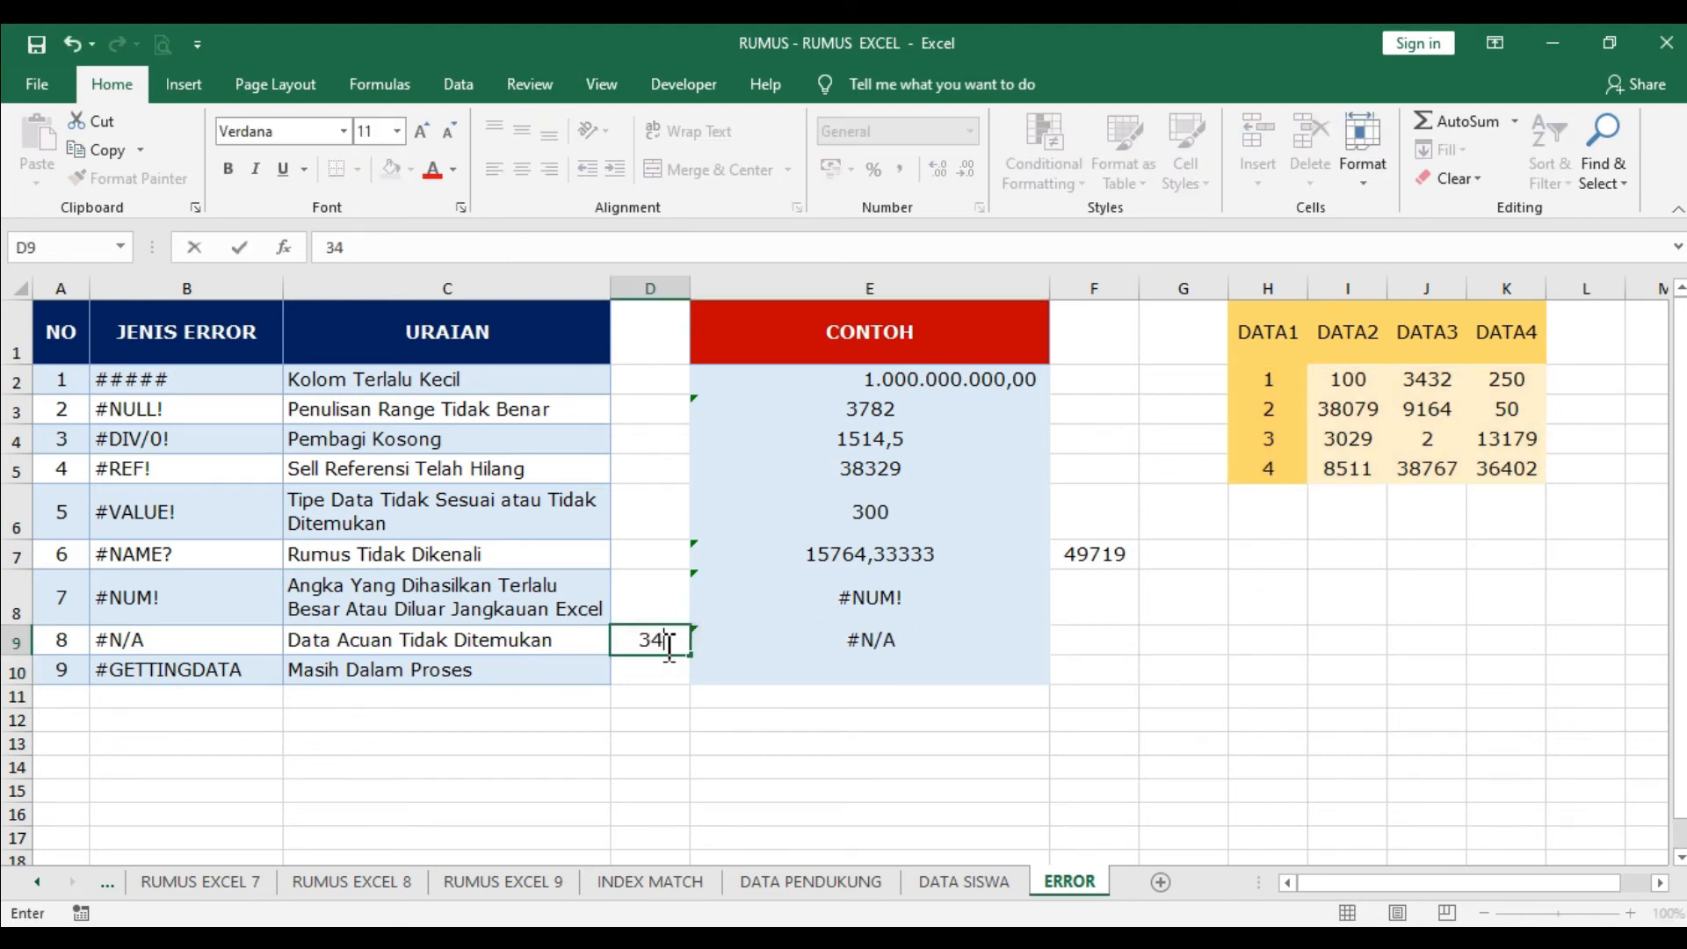
key("Return")
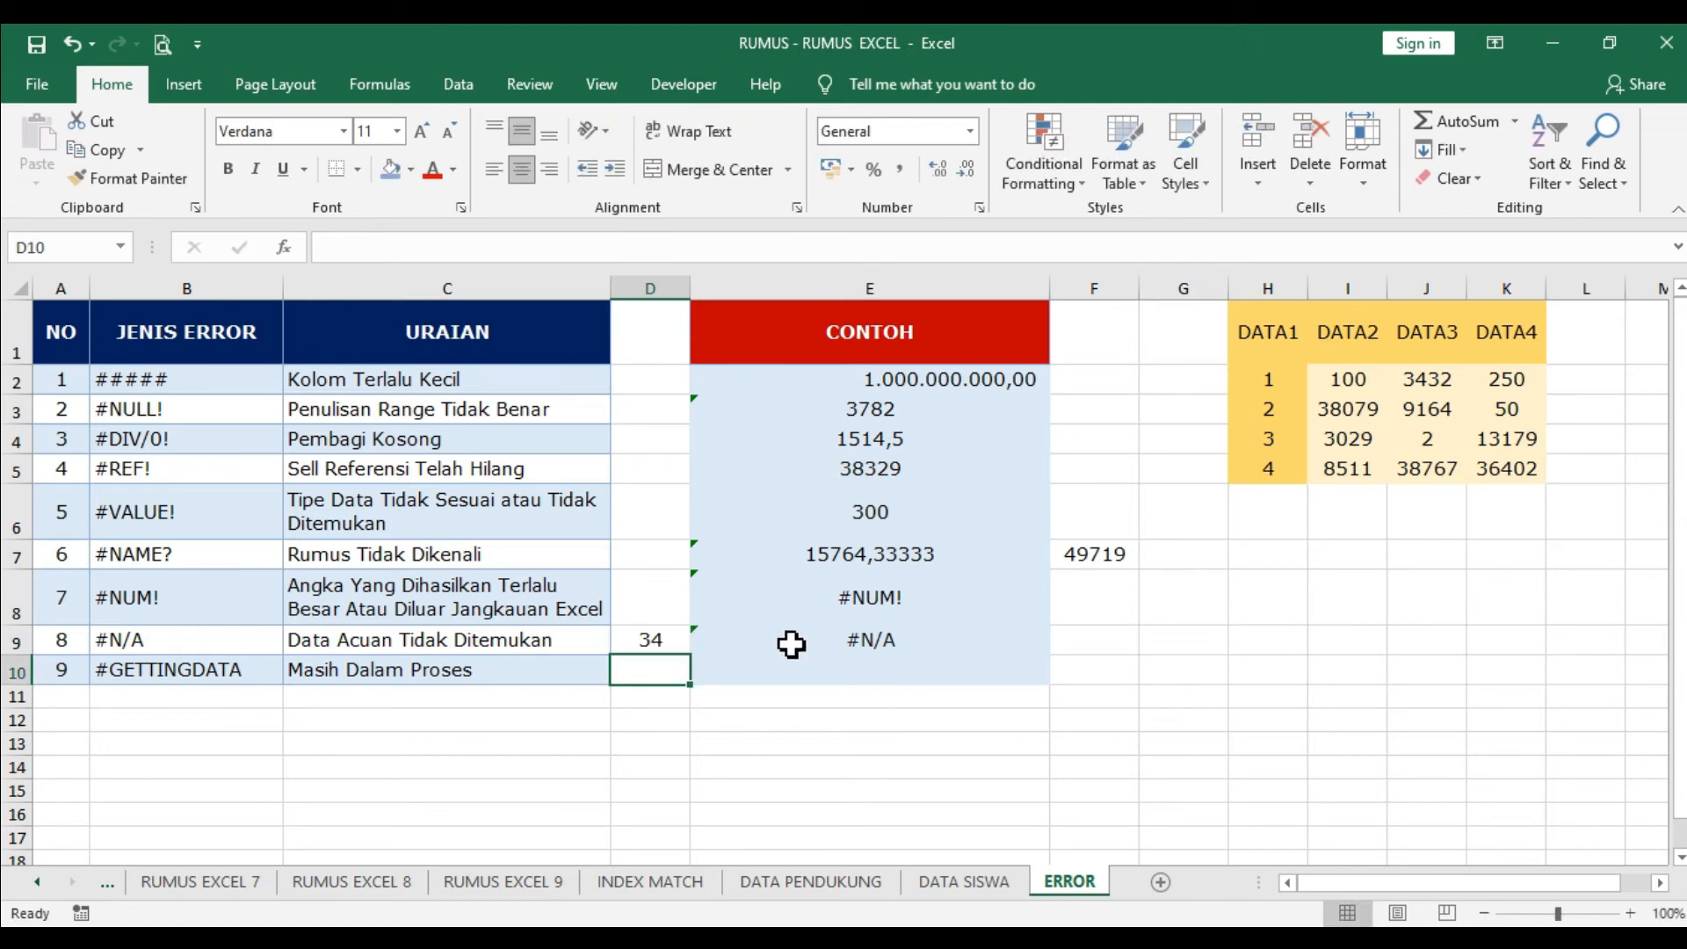
left_click(791, 644)
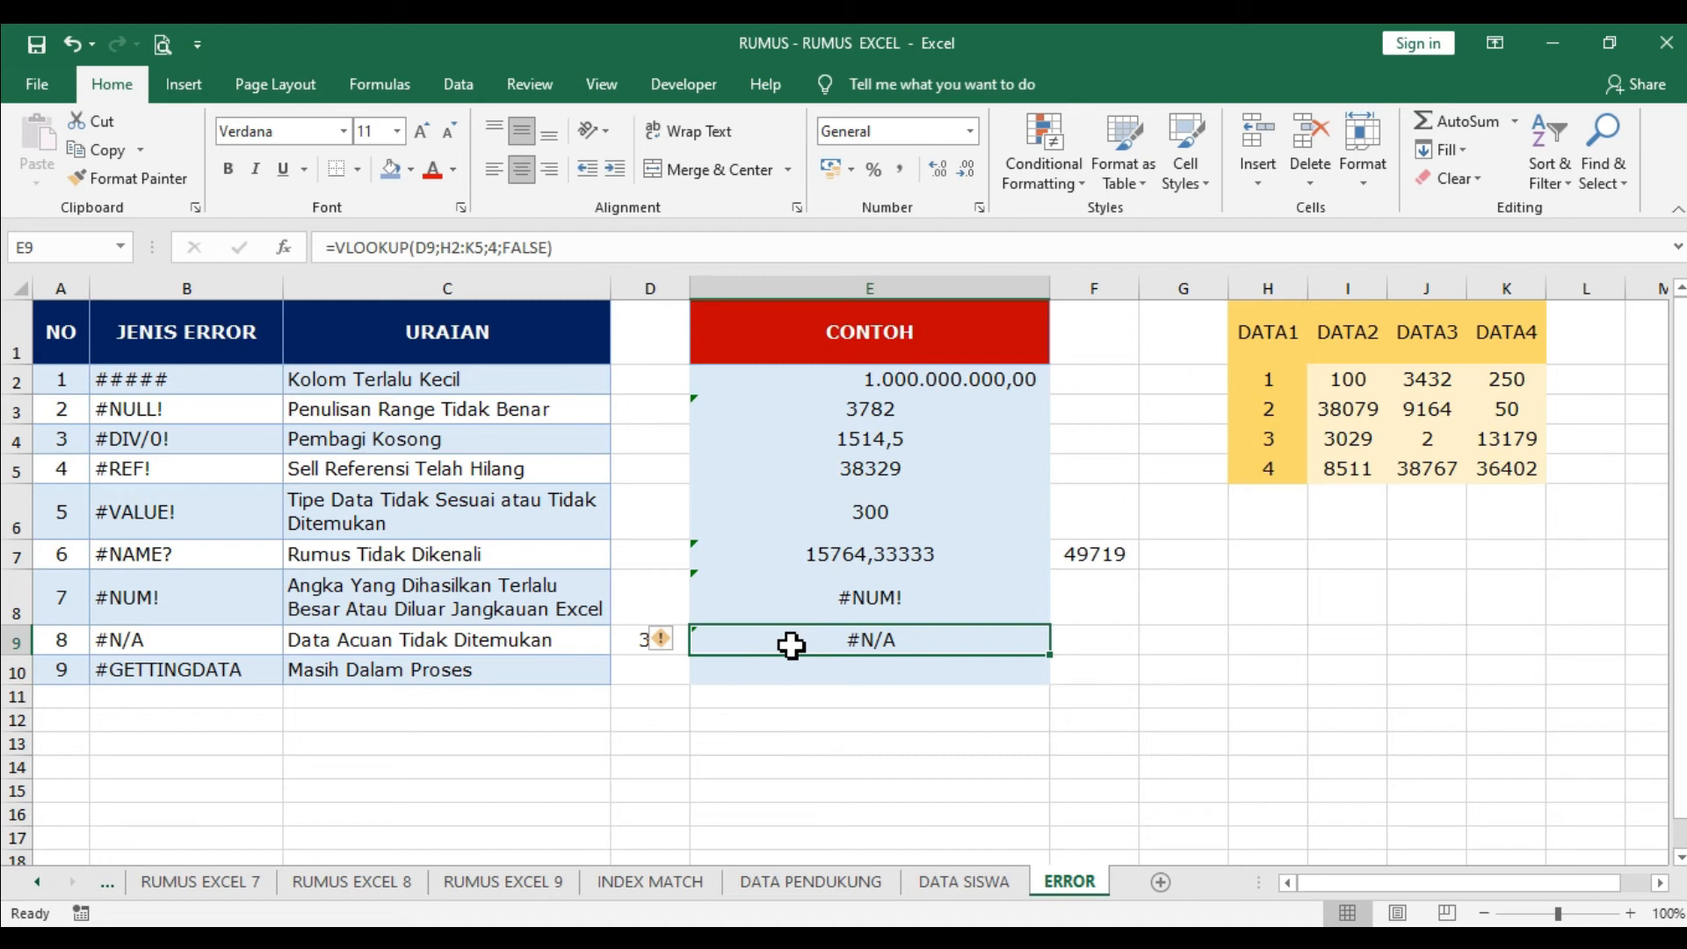
Step: Enter the sample formula =IFERROR(1;12) in E10 and check it
left_click(727, 674)
type("=")
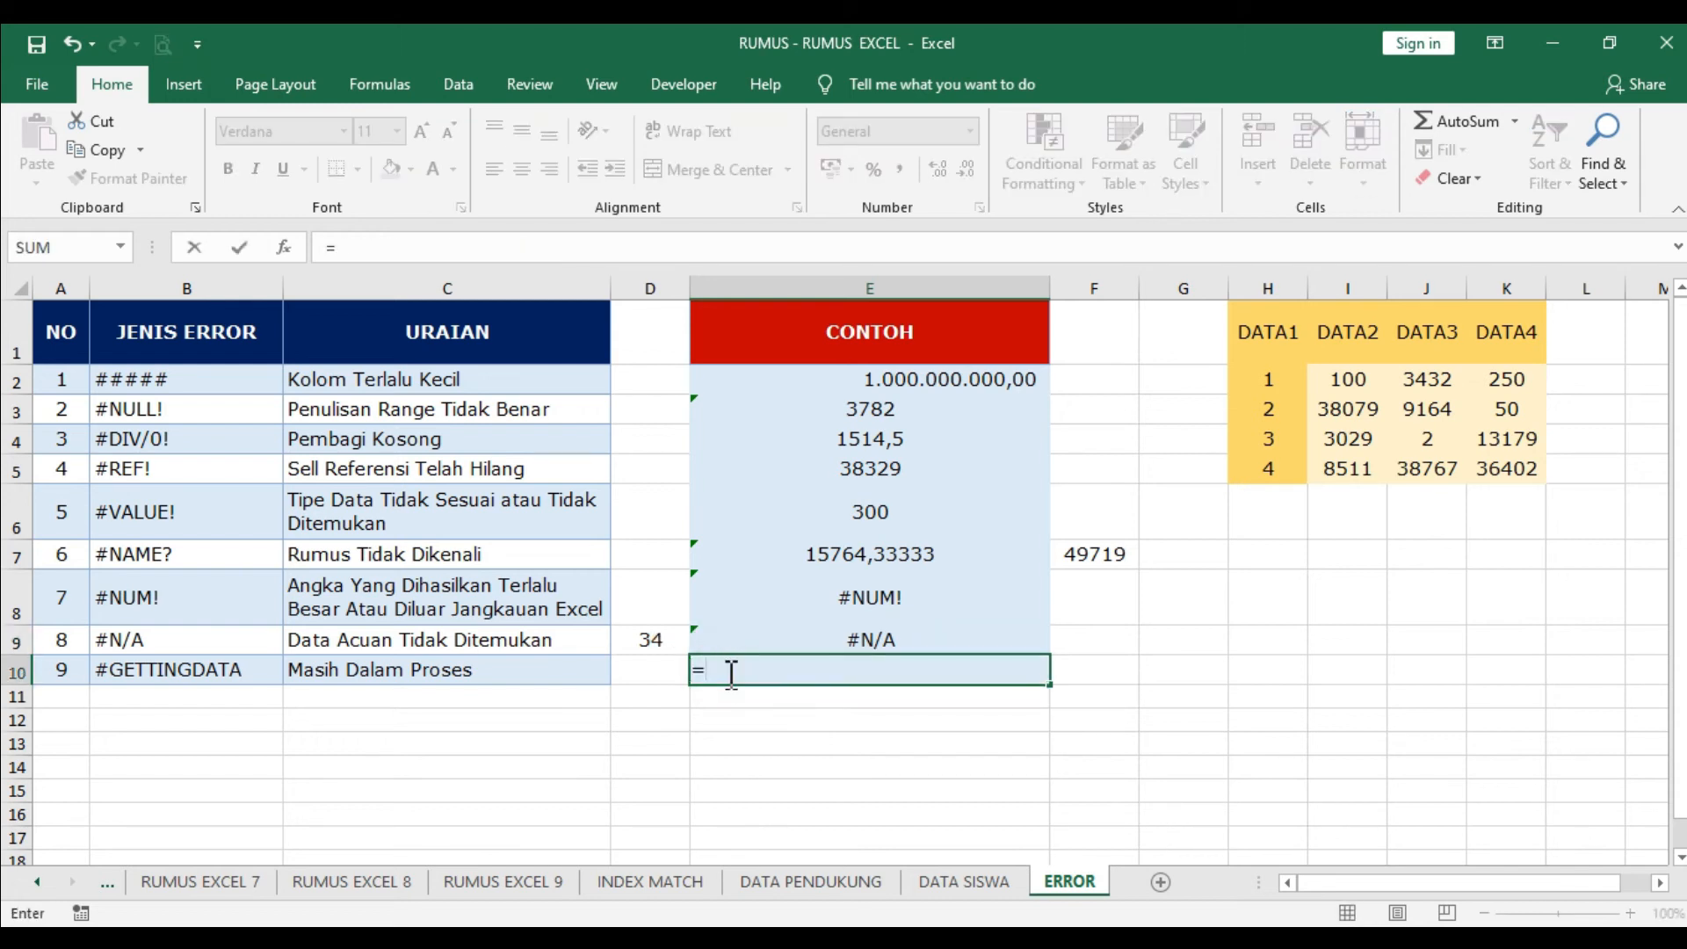
type("IFE")
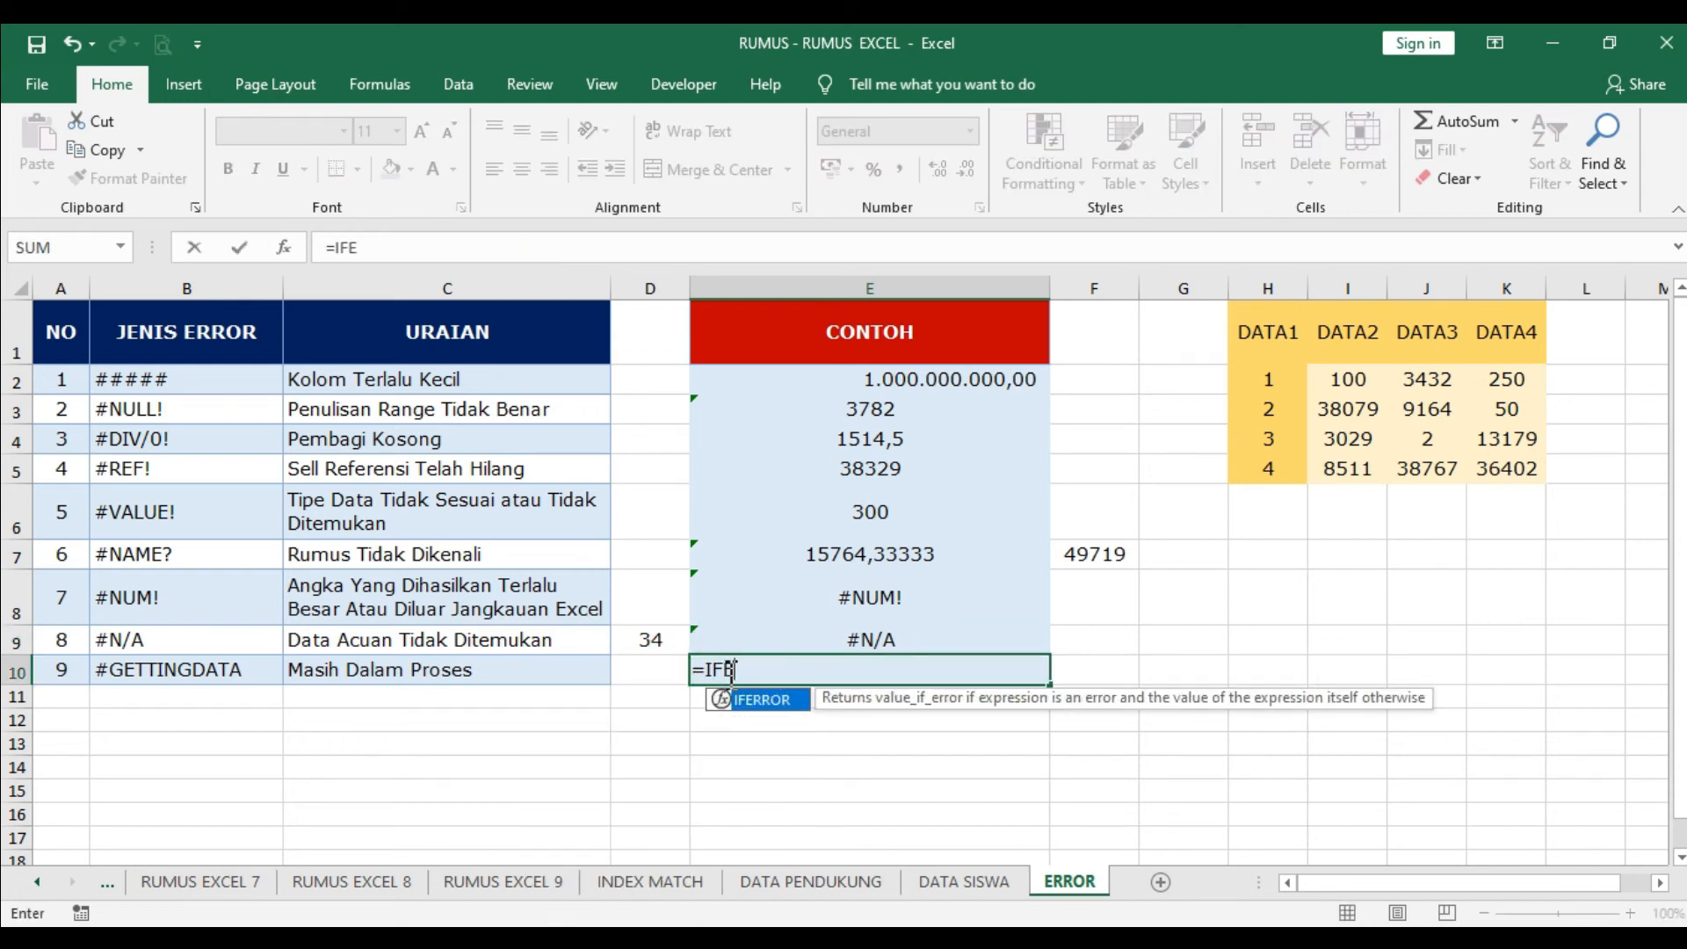
key("Tab")
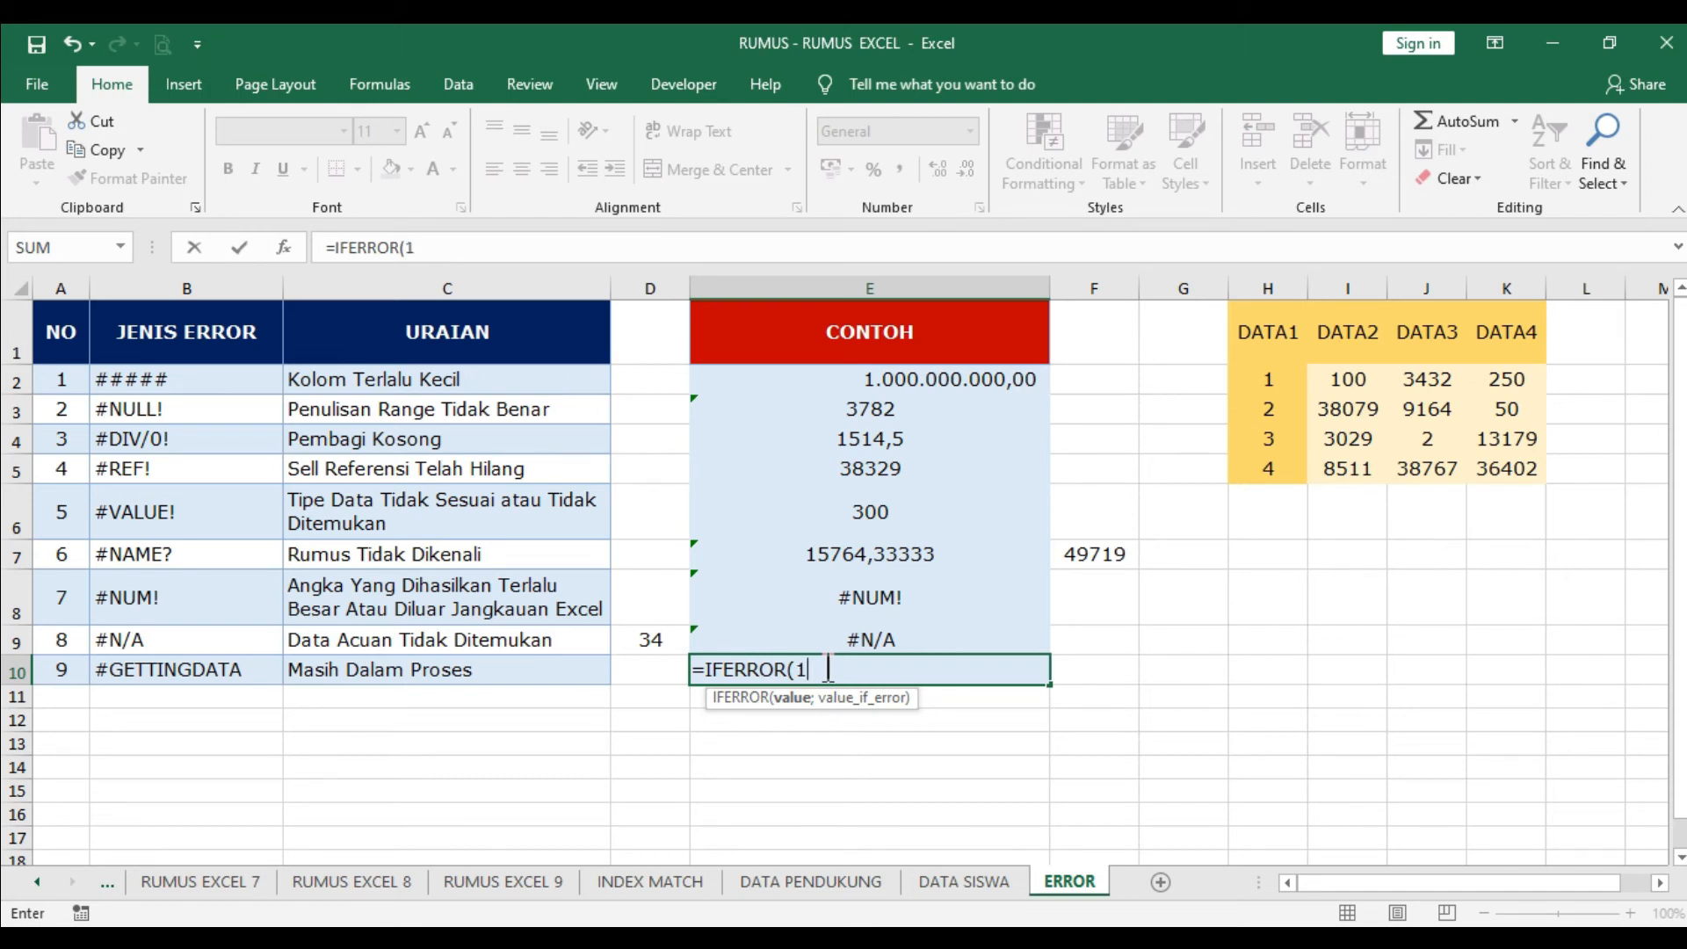
type(";")
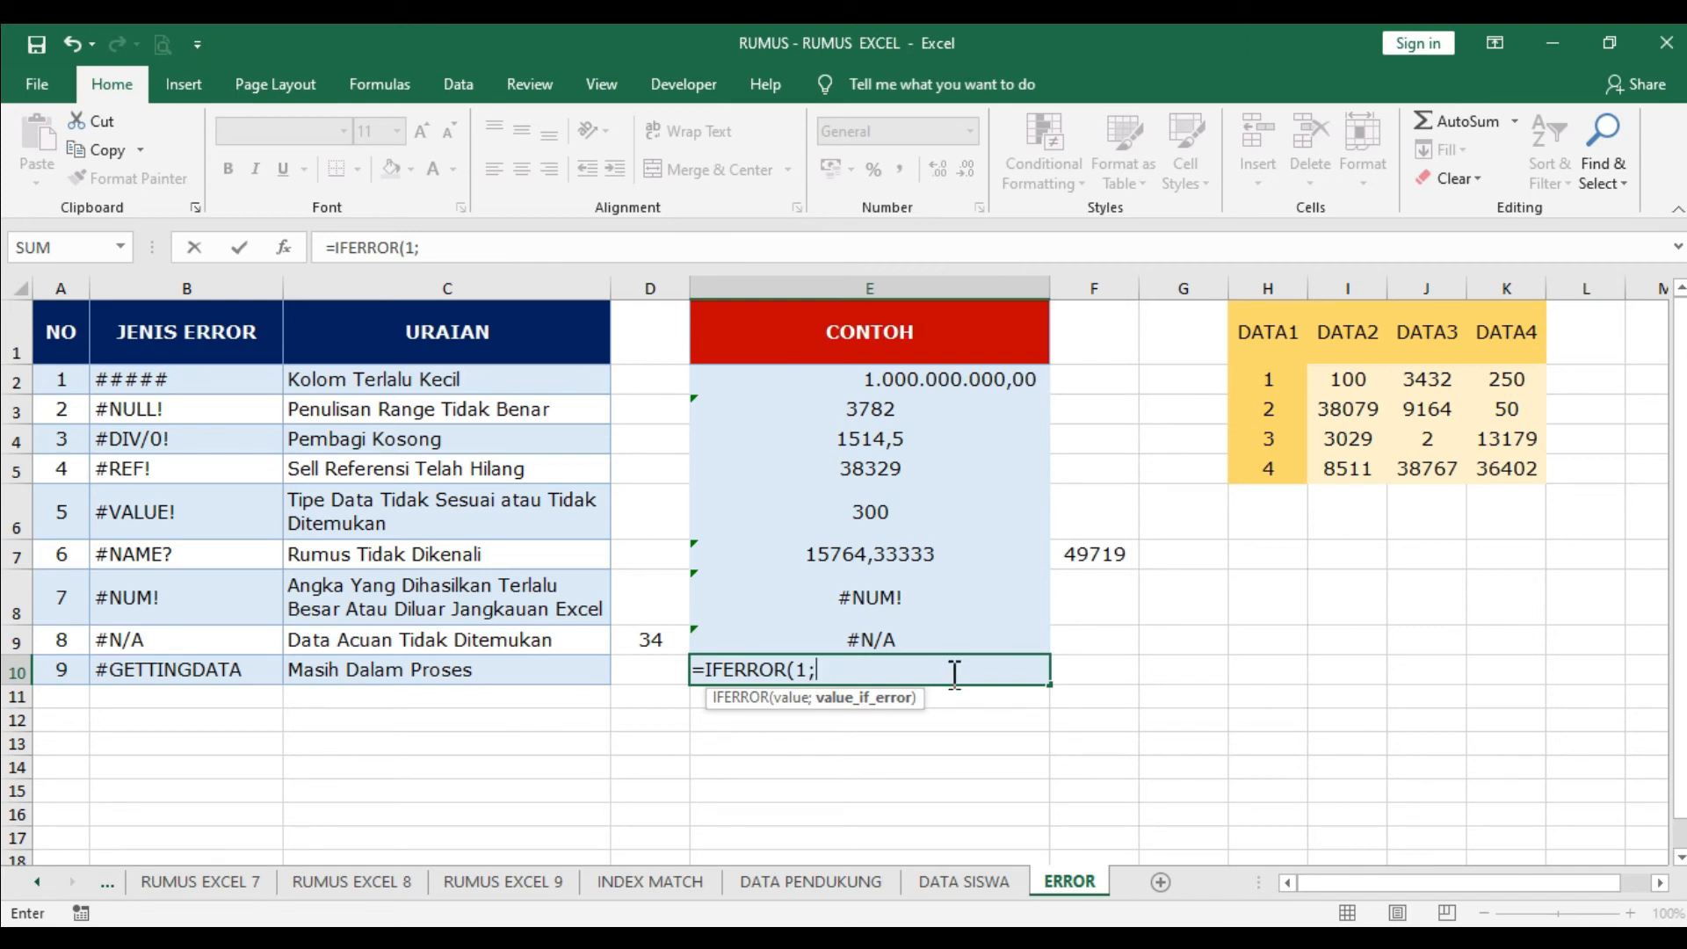
type("12)")
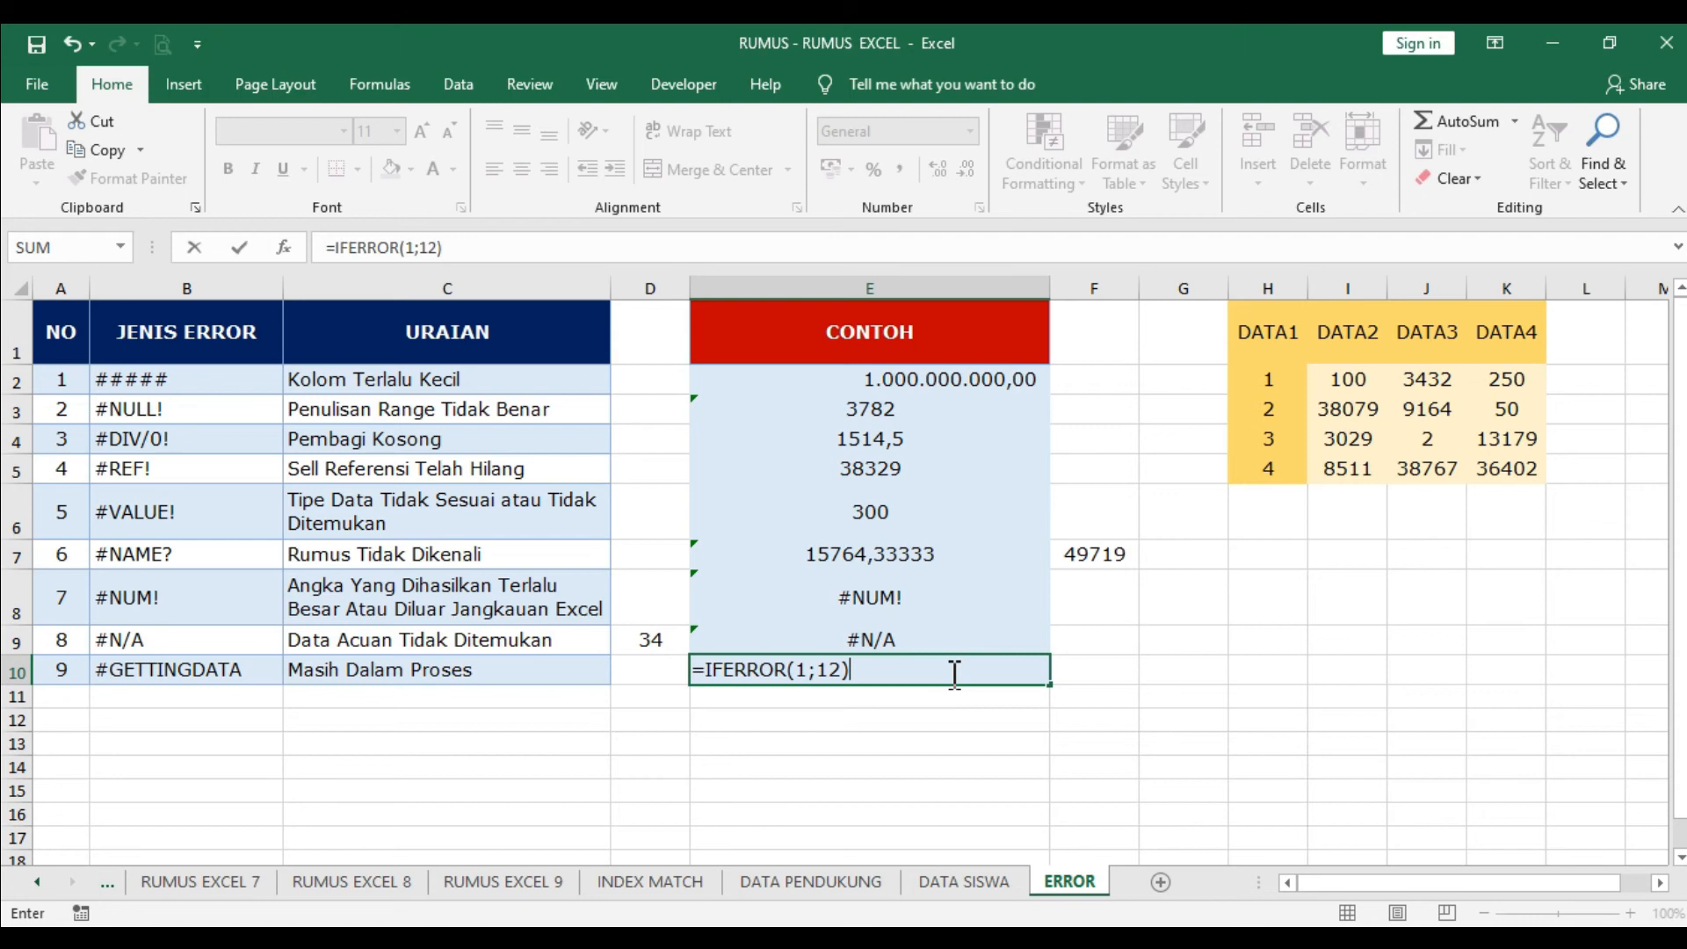
key("Return")
left_click(892, 671)
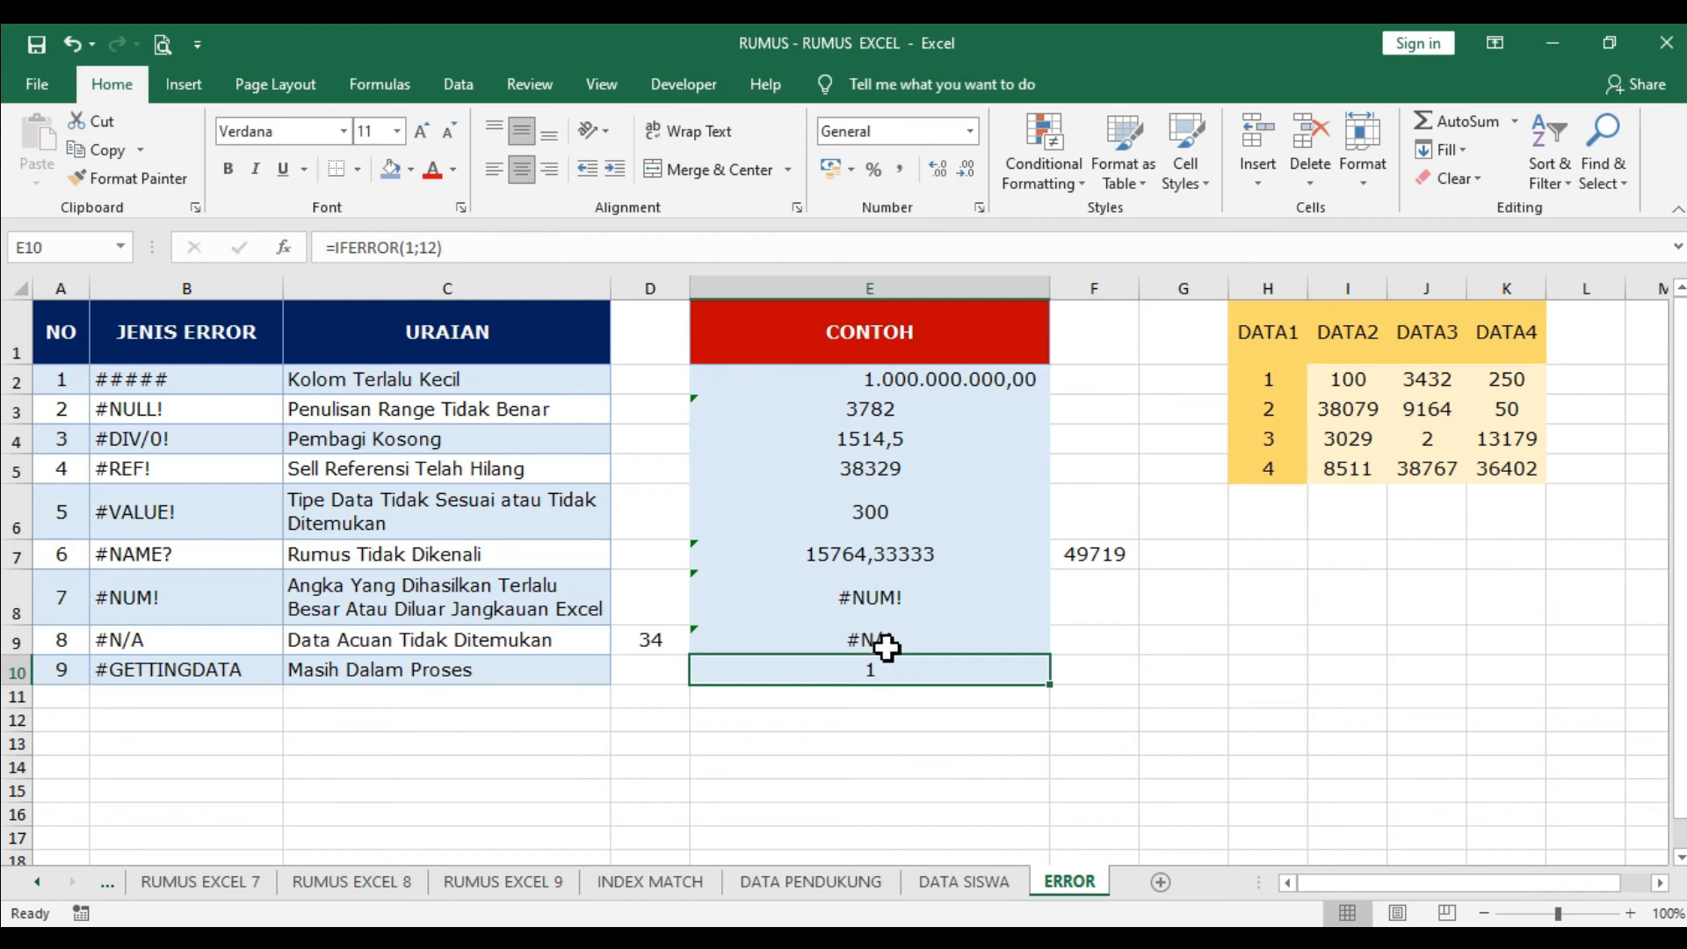
Step: Wrap the E9 lookup in IFERROR, making =IFERROR(VLOOKUP(D9;H2:K5;4;FALSE);"DATA TIDAK DITEMUKAN")
left_click(883, 642)
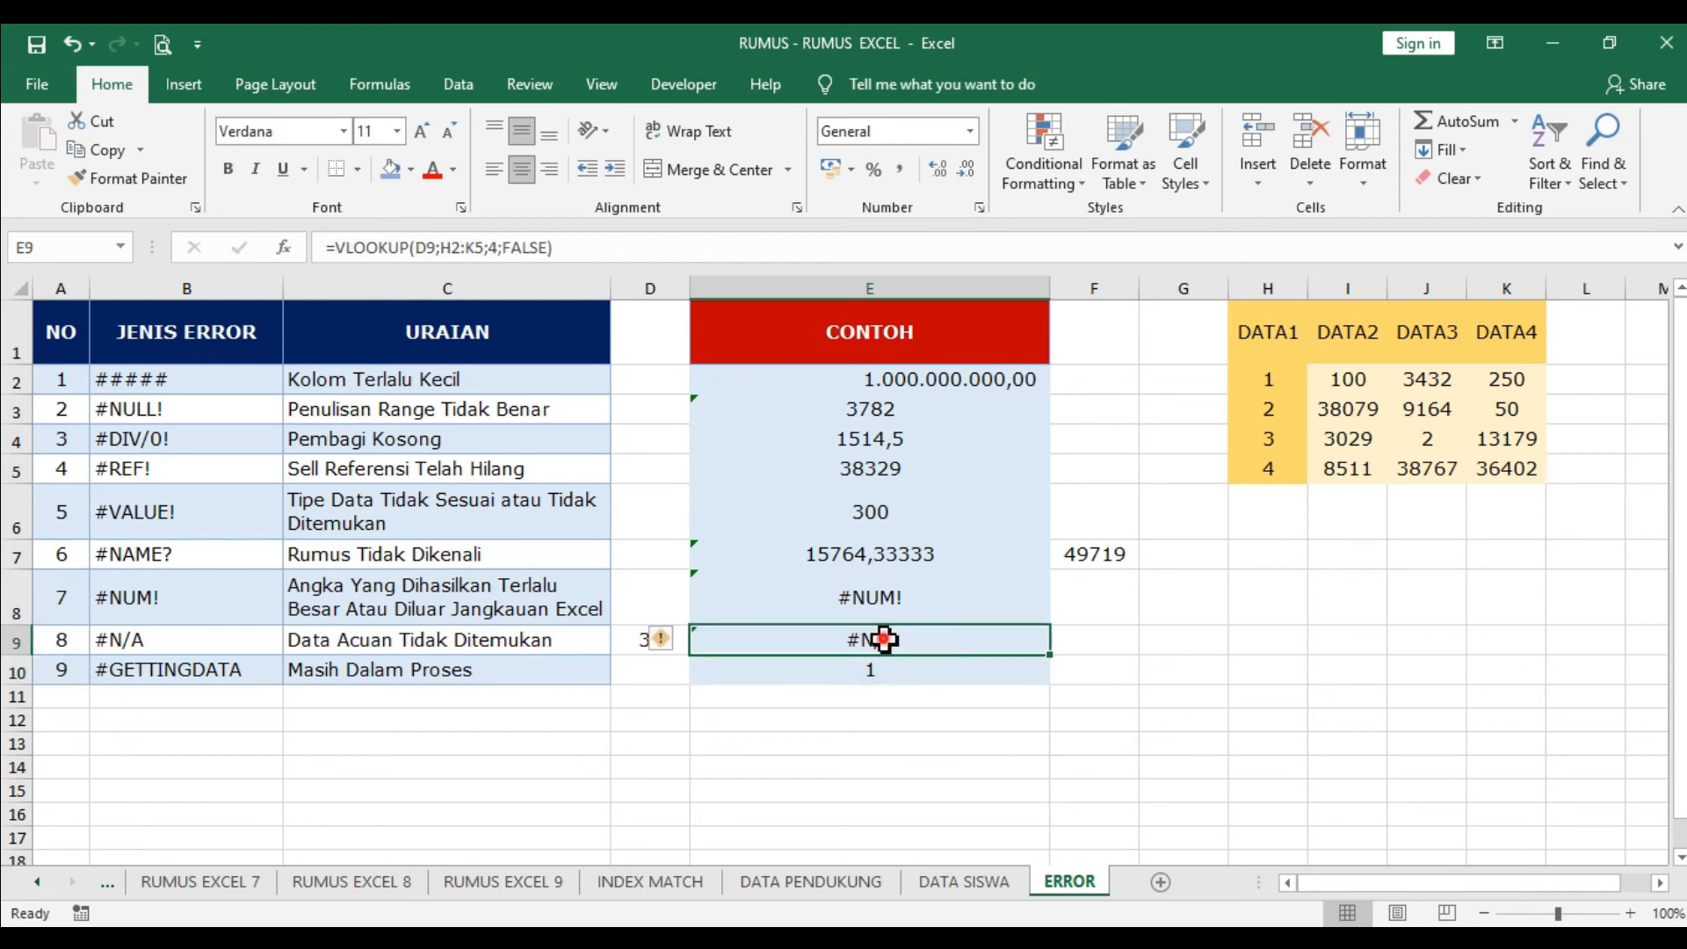
double_click(884, 642)
left_click(708, 638)
type("IF")
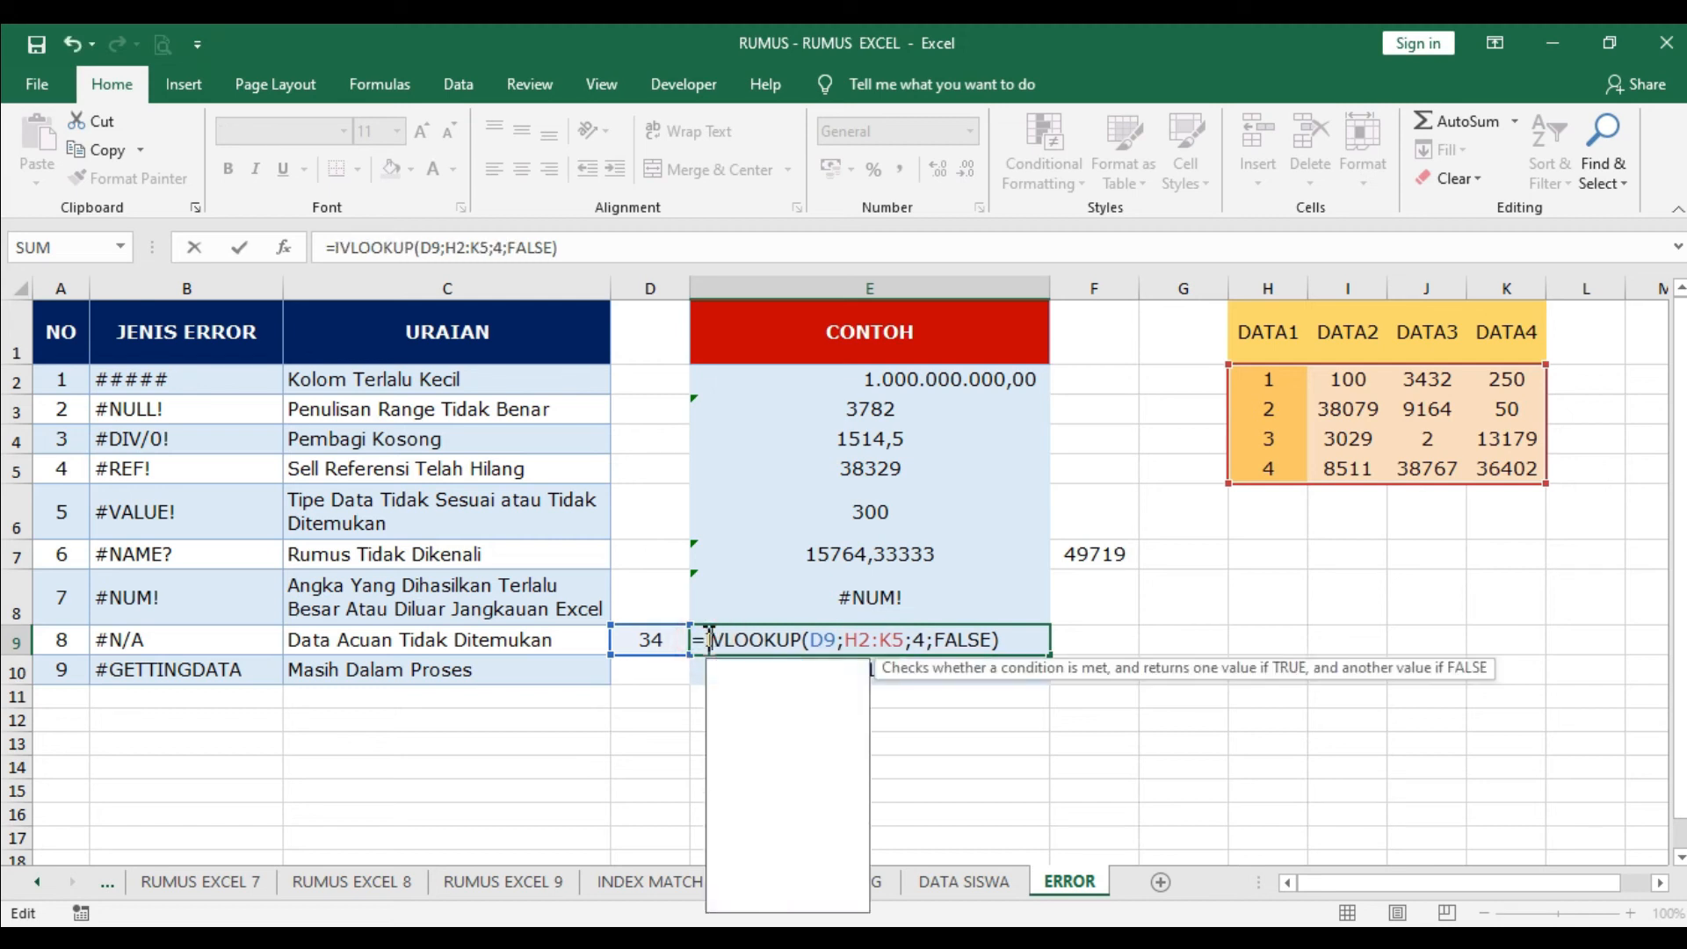
key("Down")
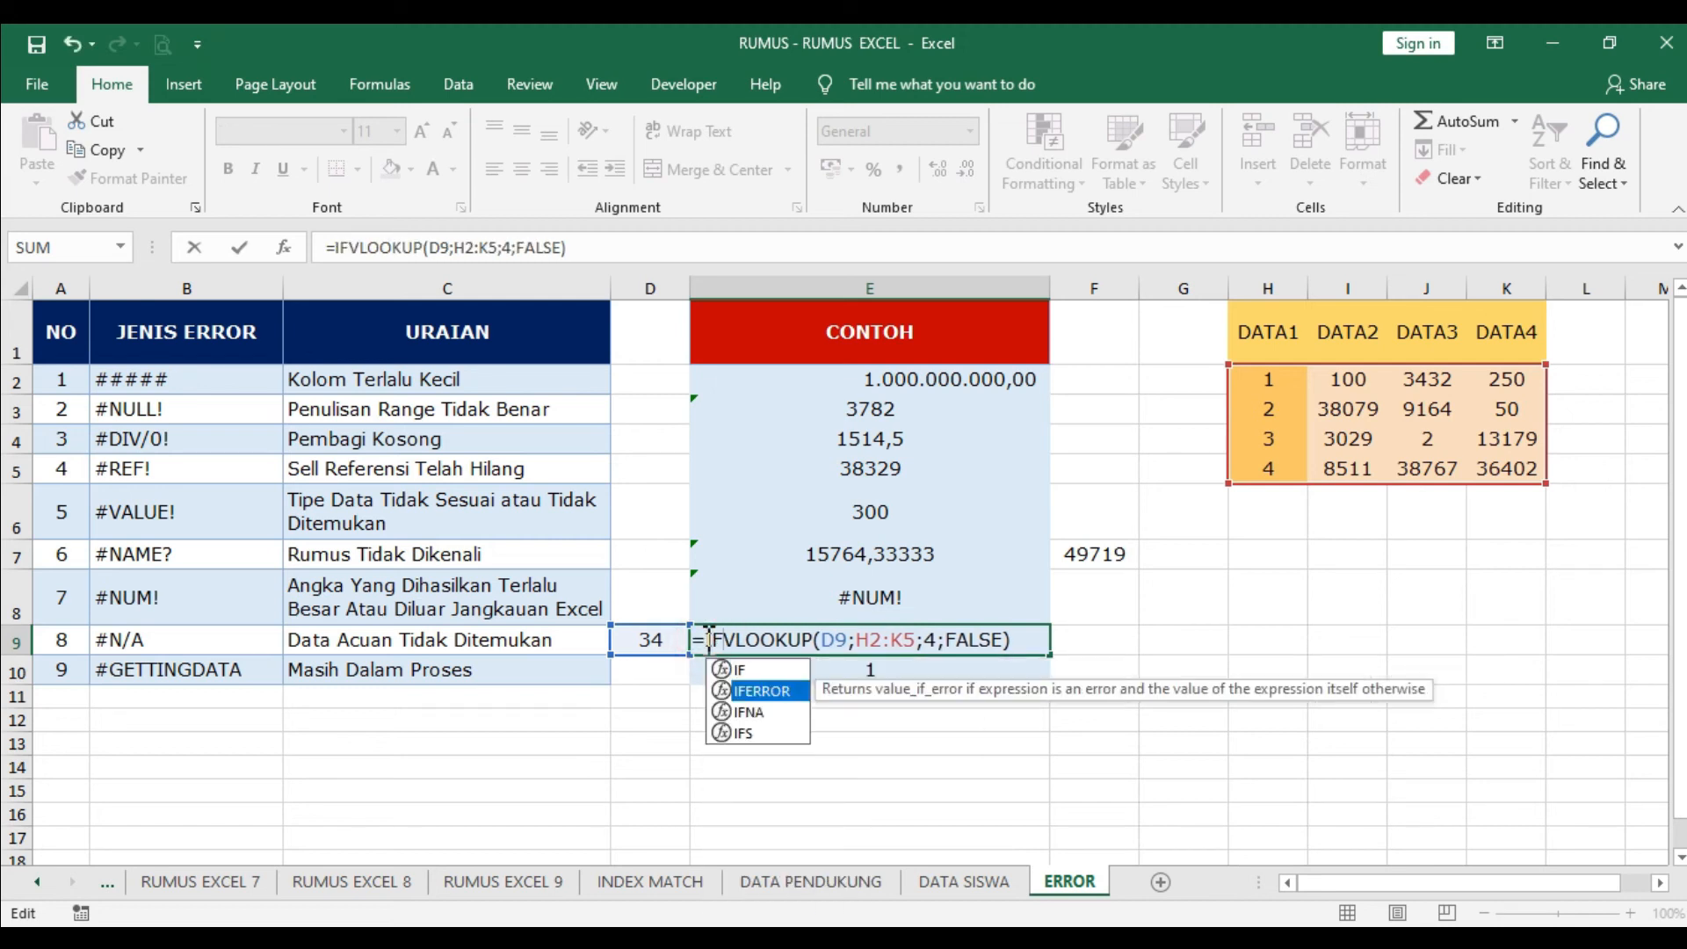
key("Tab")
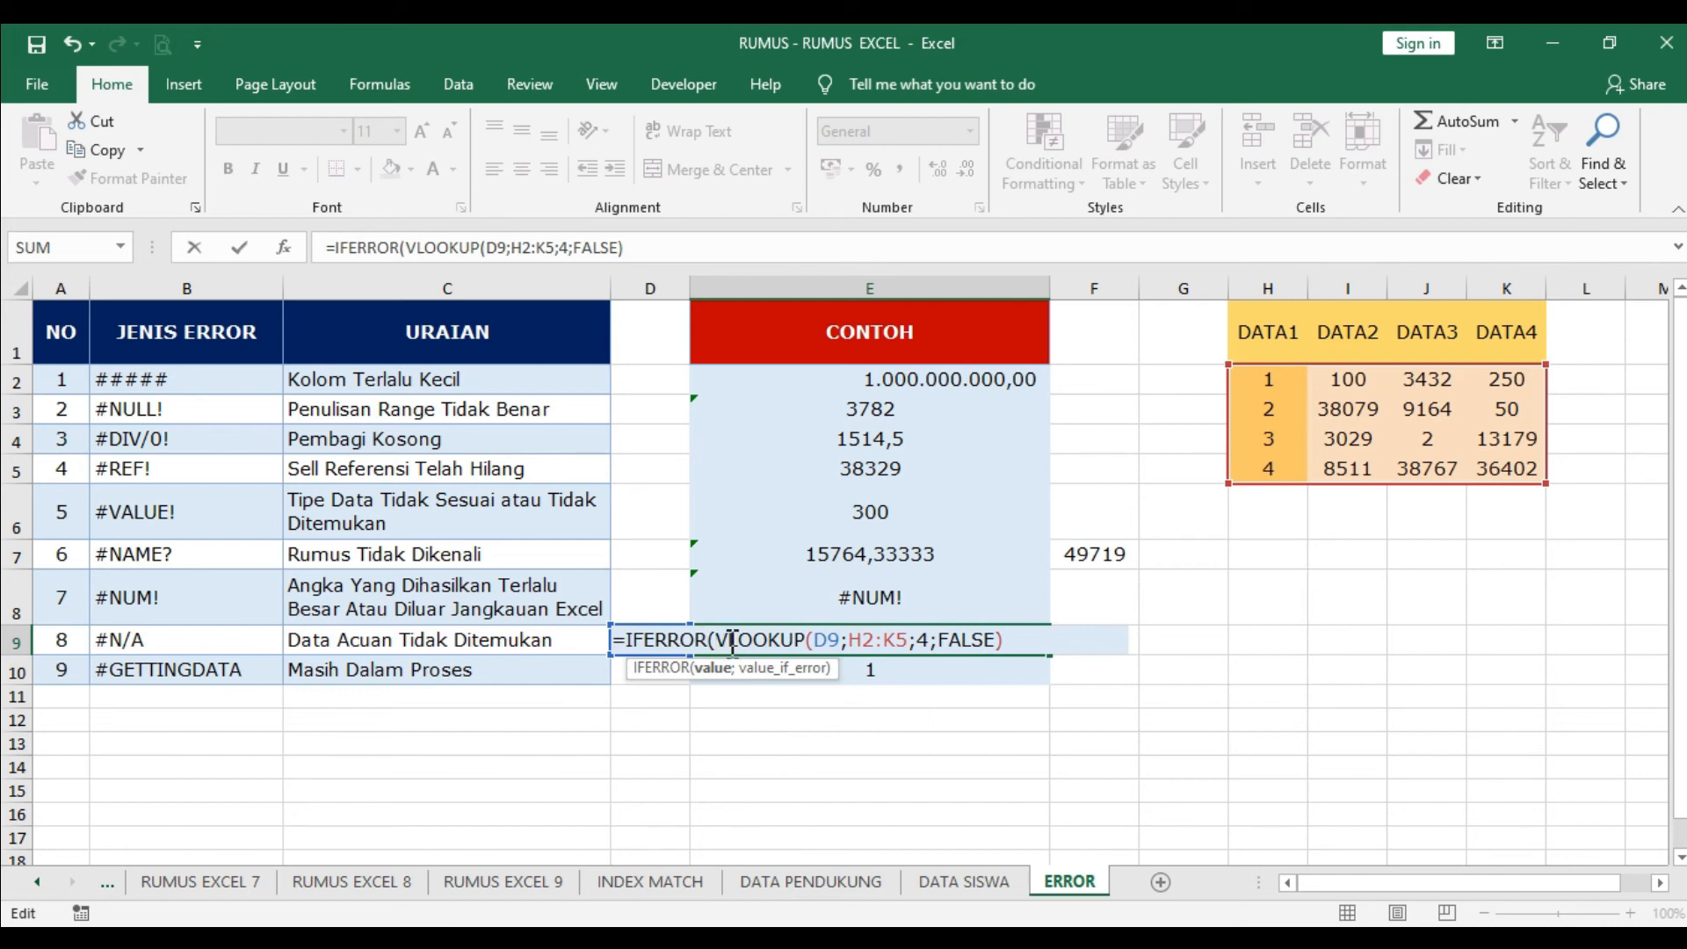
left_click_drag(722, 639, 1007, 650)
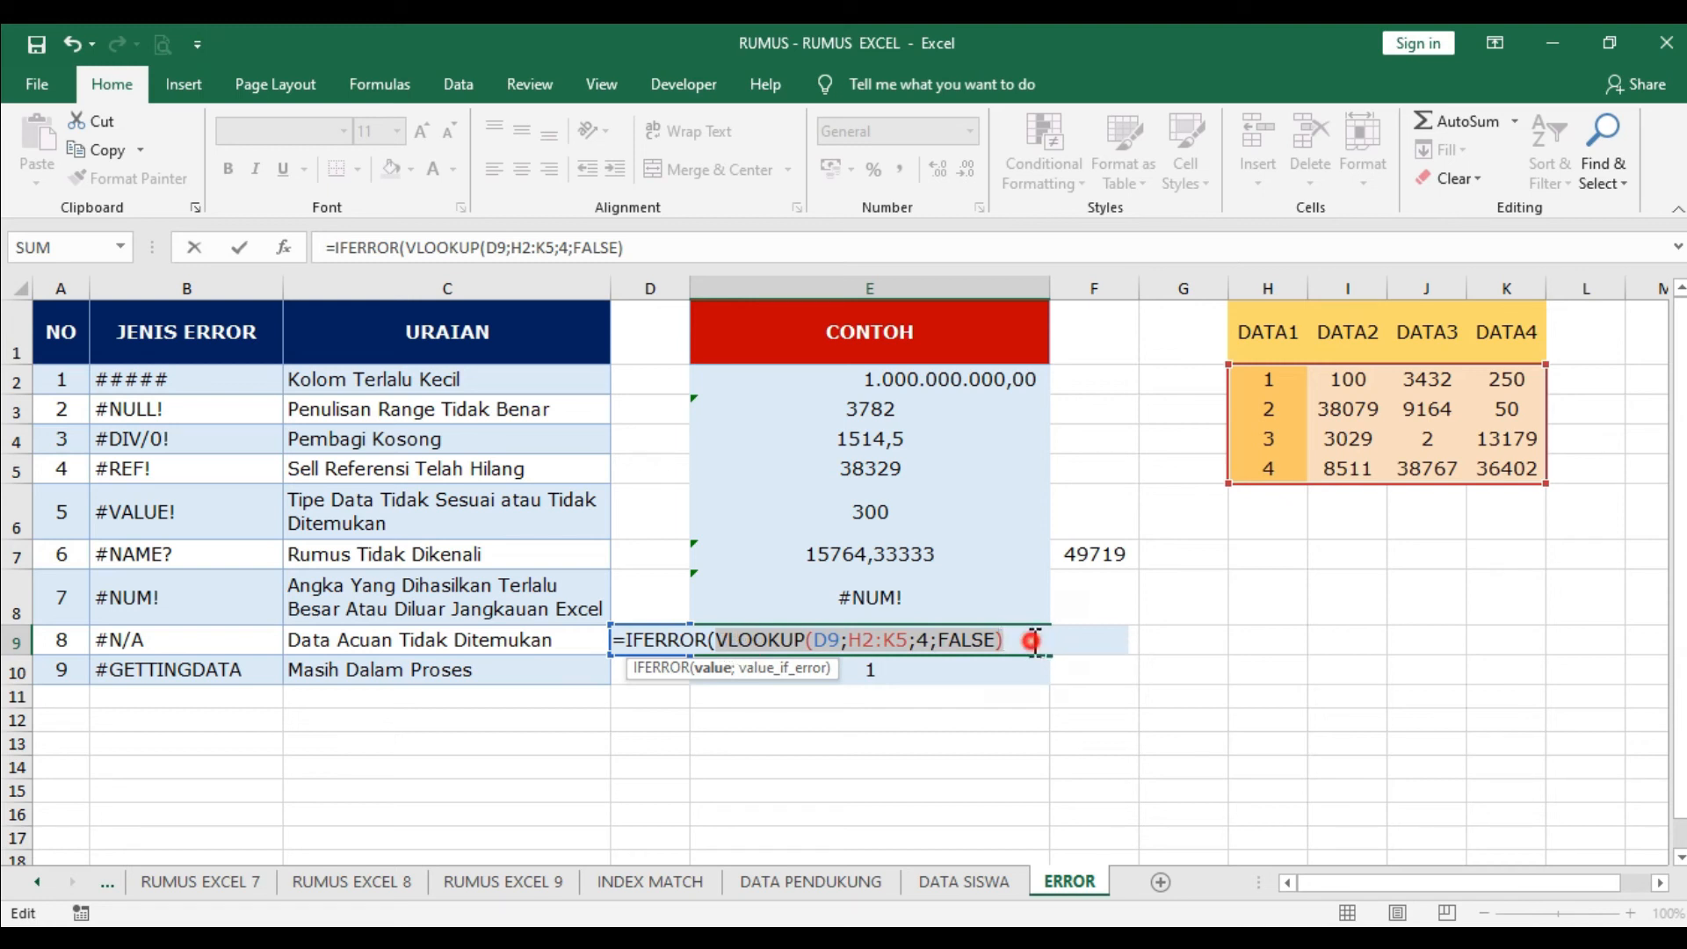
type(";")
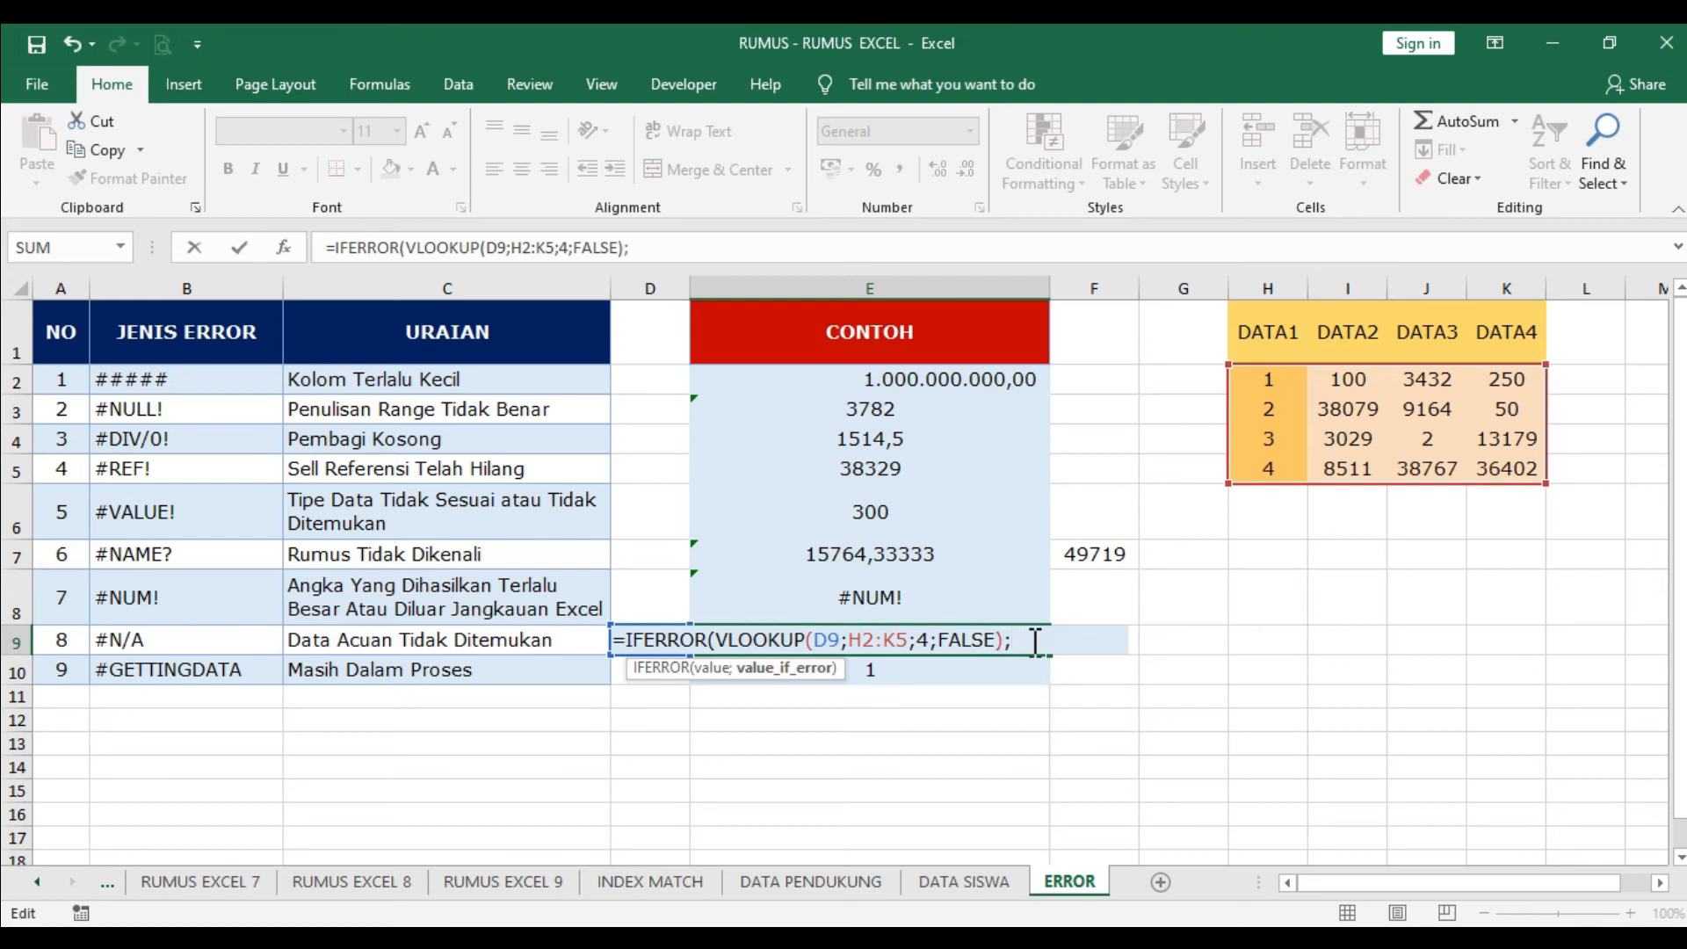
type("\"DATA TID")
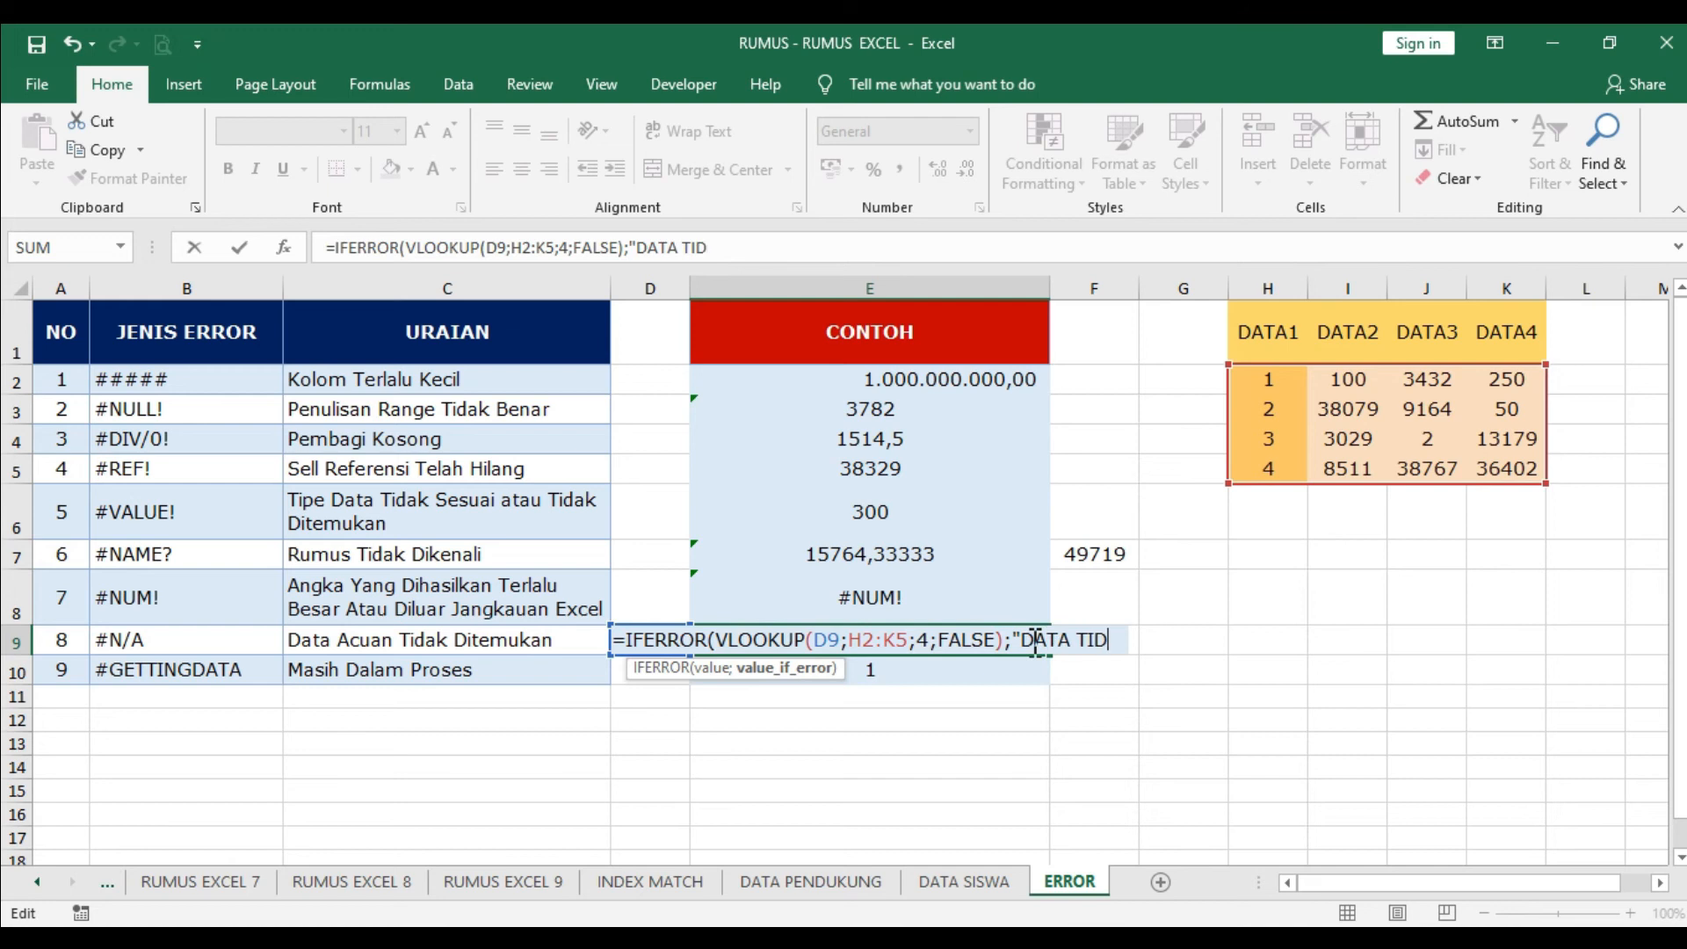
type("AK DITEMUKA")
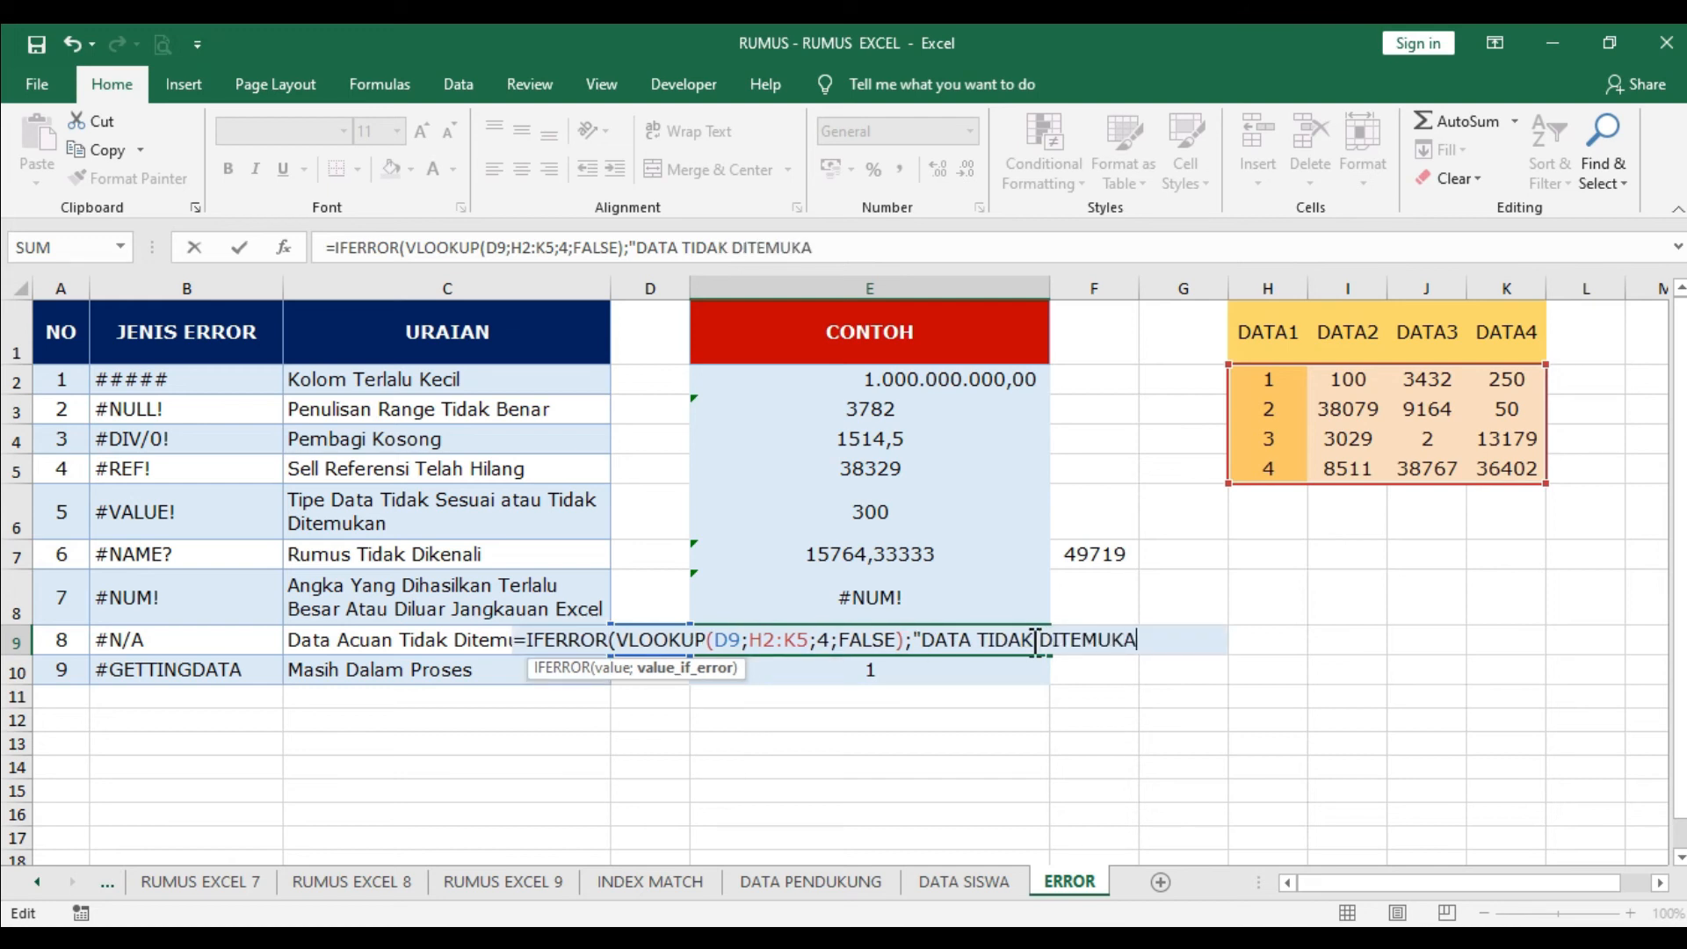
type("N\")")
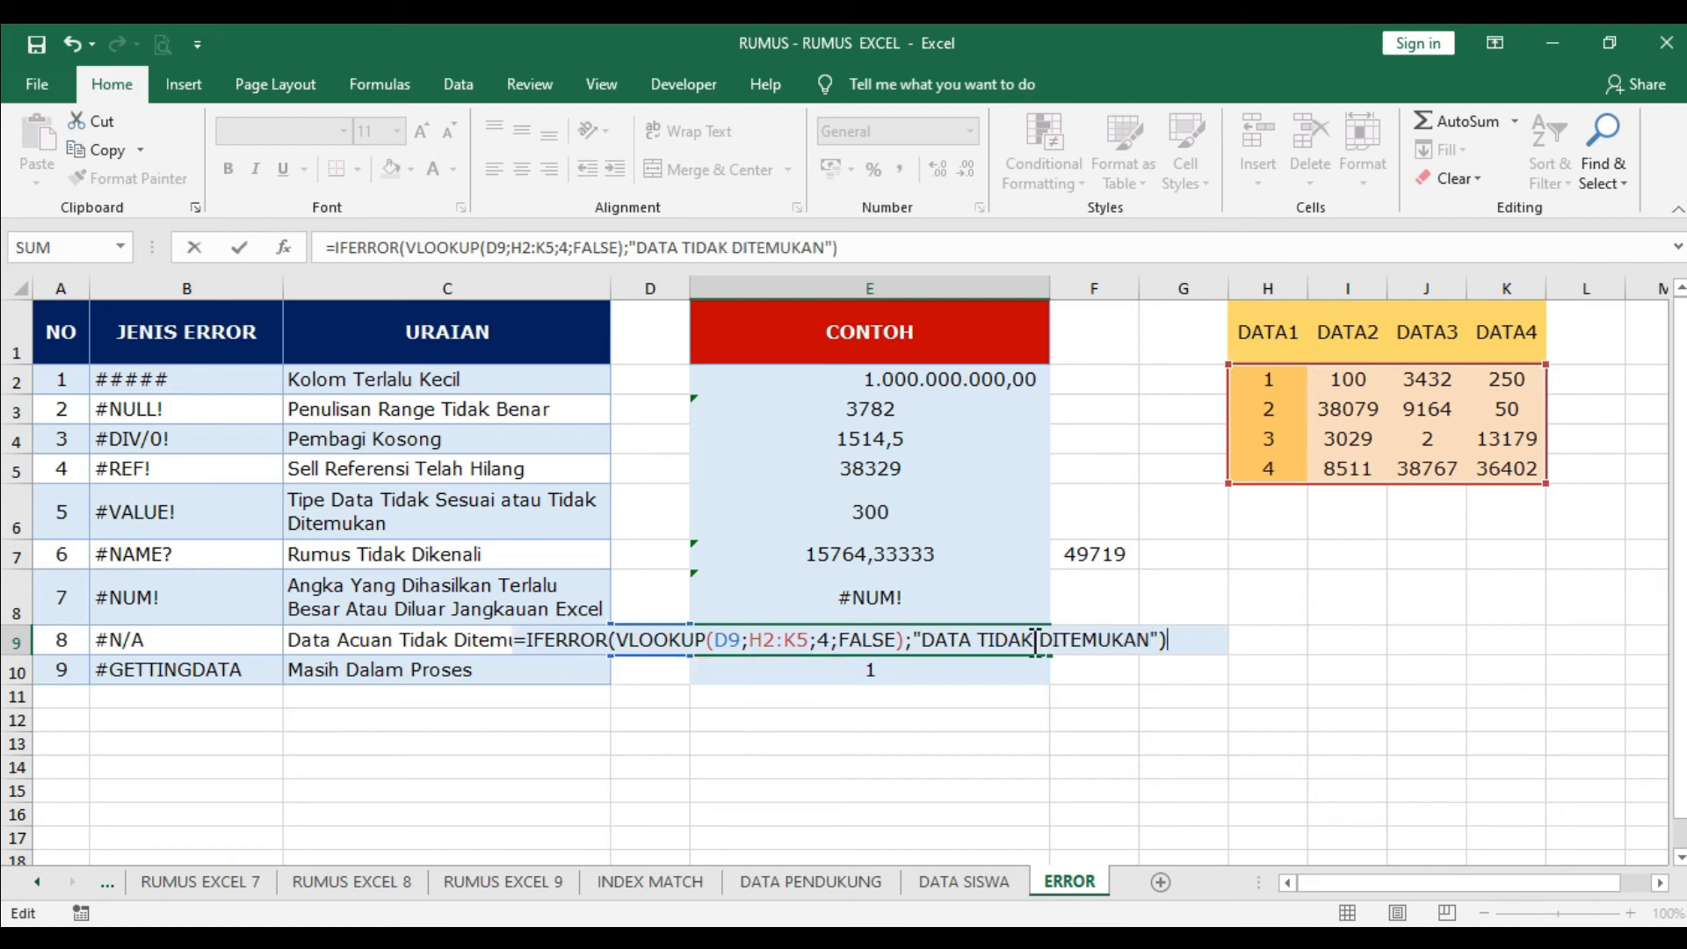
key("Return")
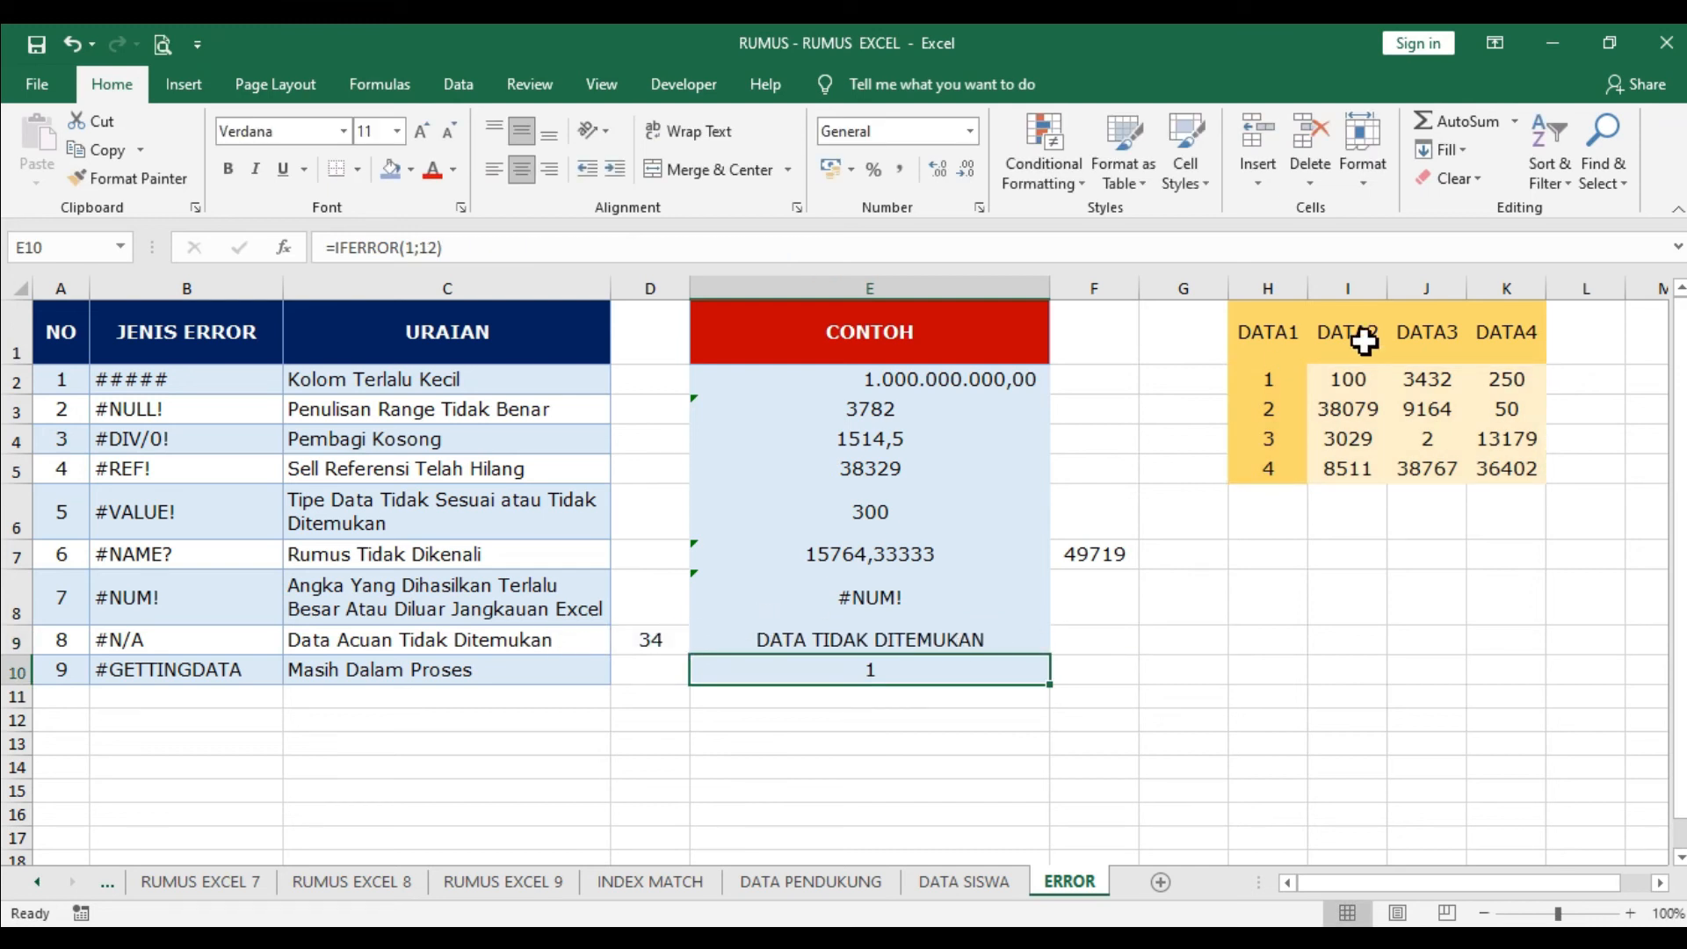
Step: Set D9 to 1, a key listed in H2:H5, and check the IFERROR formula in E9
left_click_drag(1268, 380, 1277, 466)
left_click(670, 638)
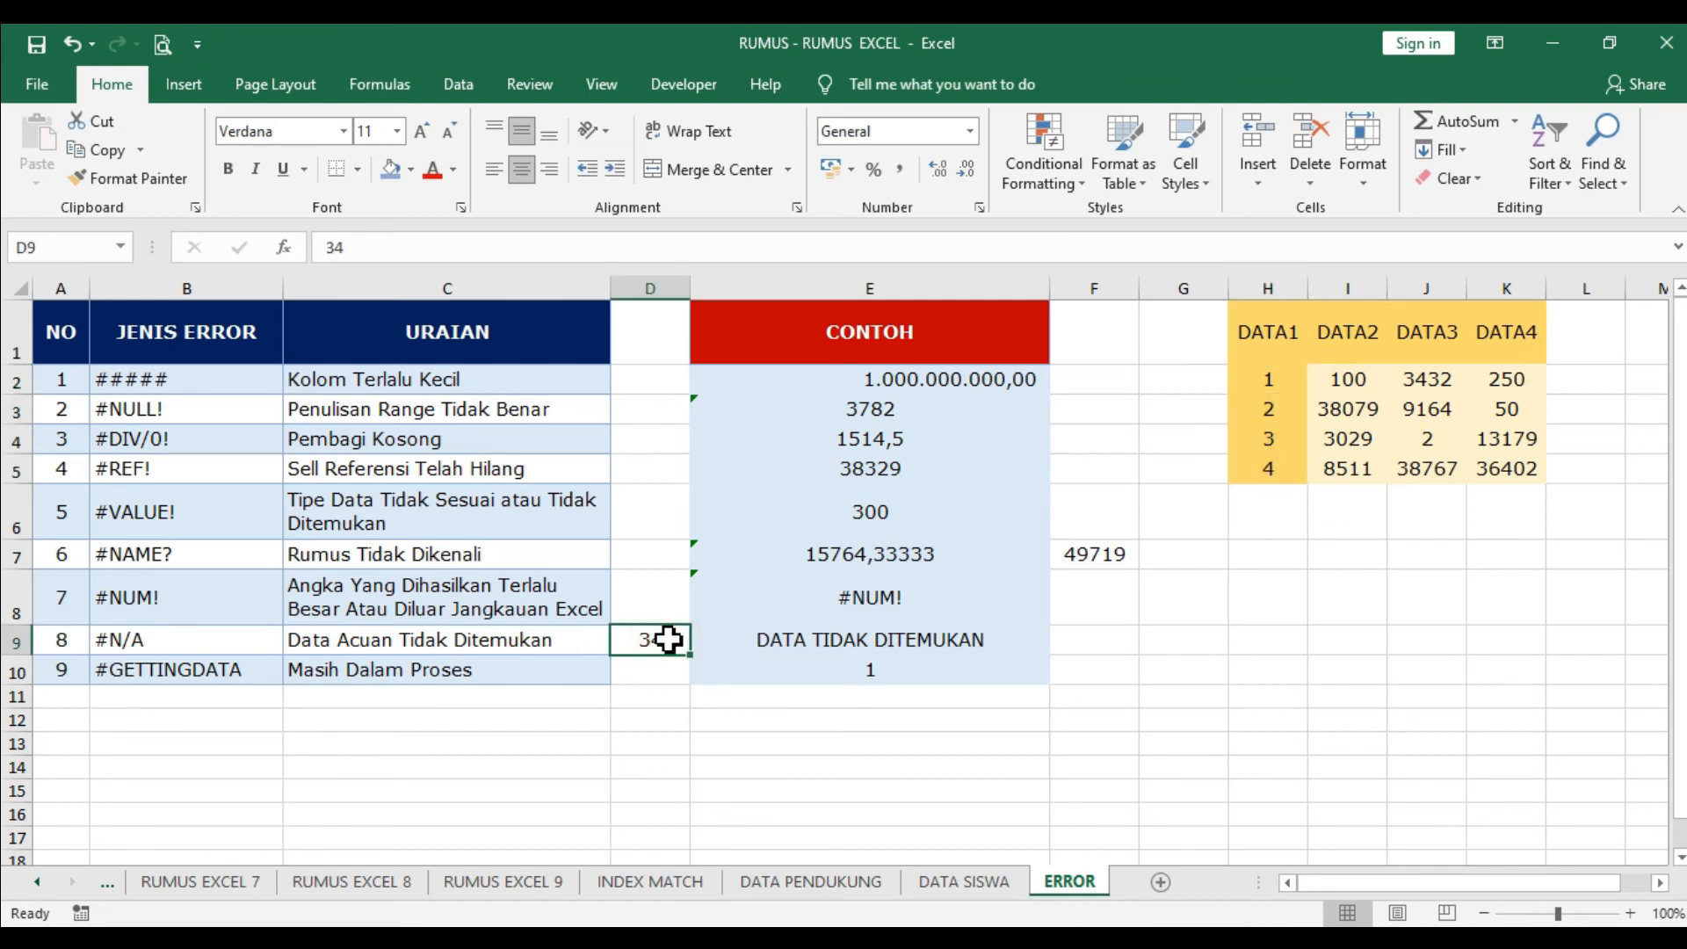
type("1")
key("Return")
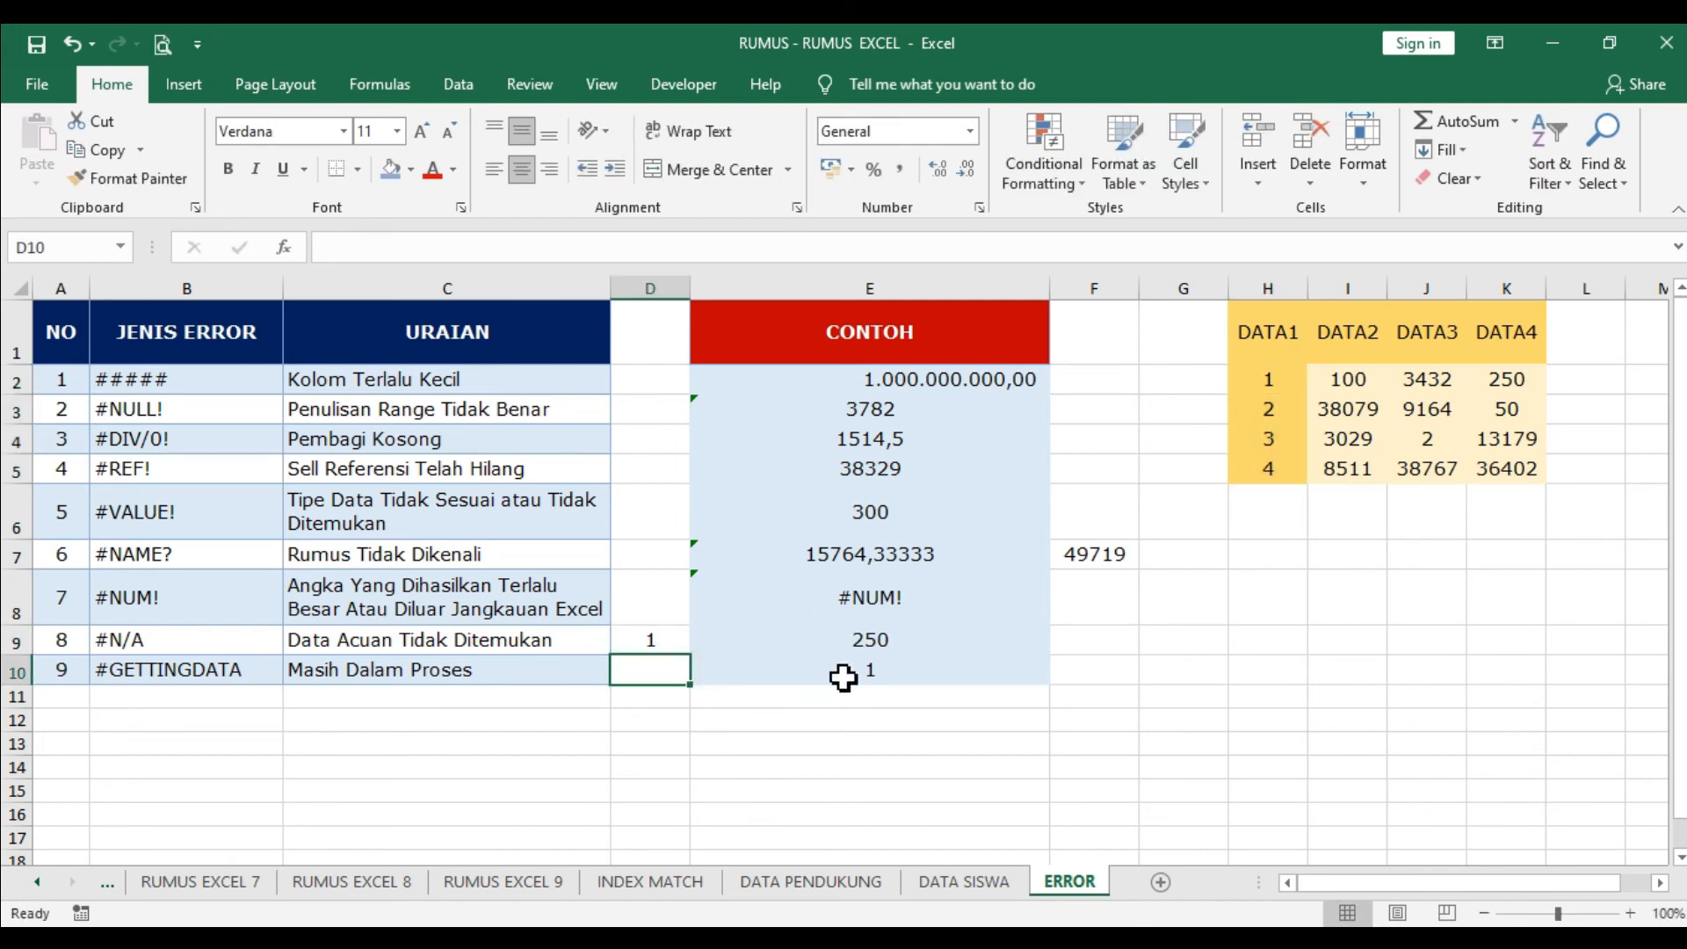
left_click(866, 640)
Step: Set D9 to 2 to test the IFERROR-wrapped lookup with another existing key
left_click(663, 640)
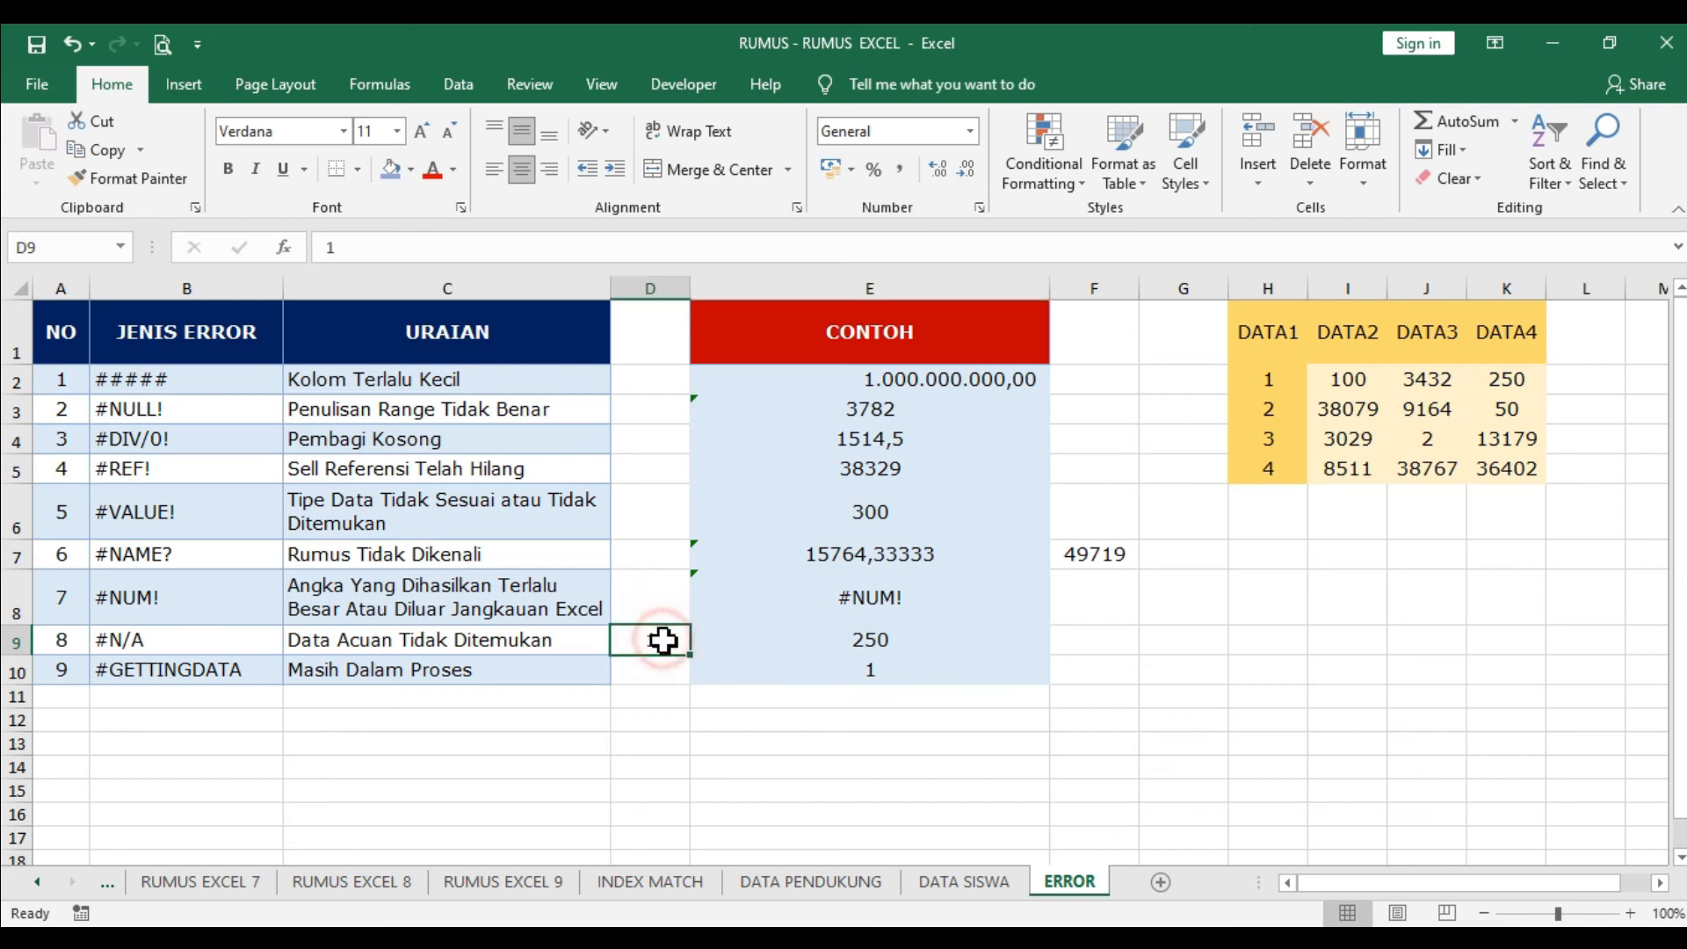
type("2")
key("Return")
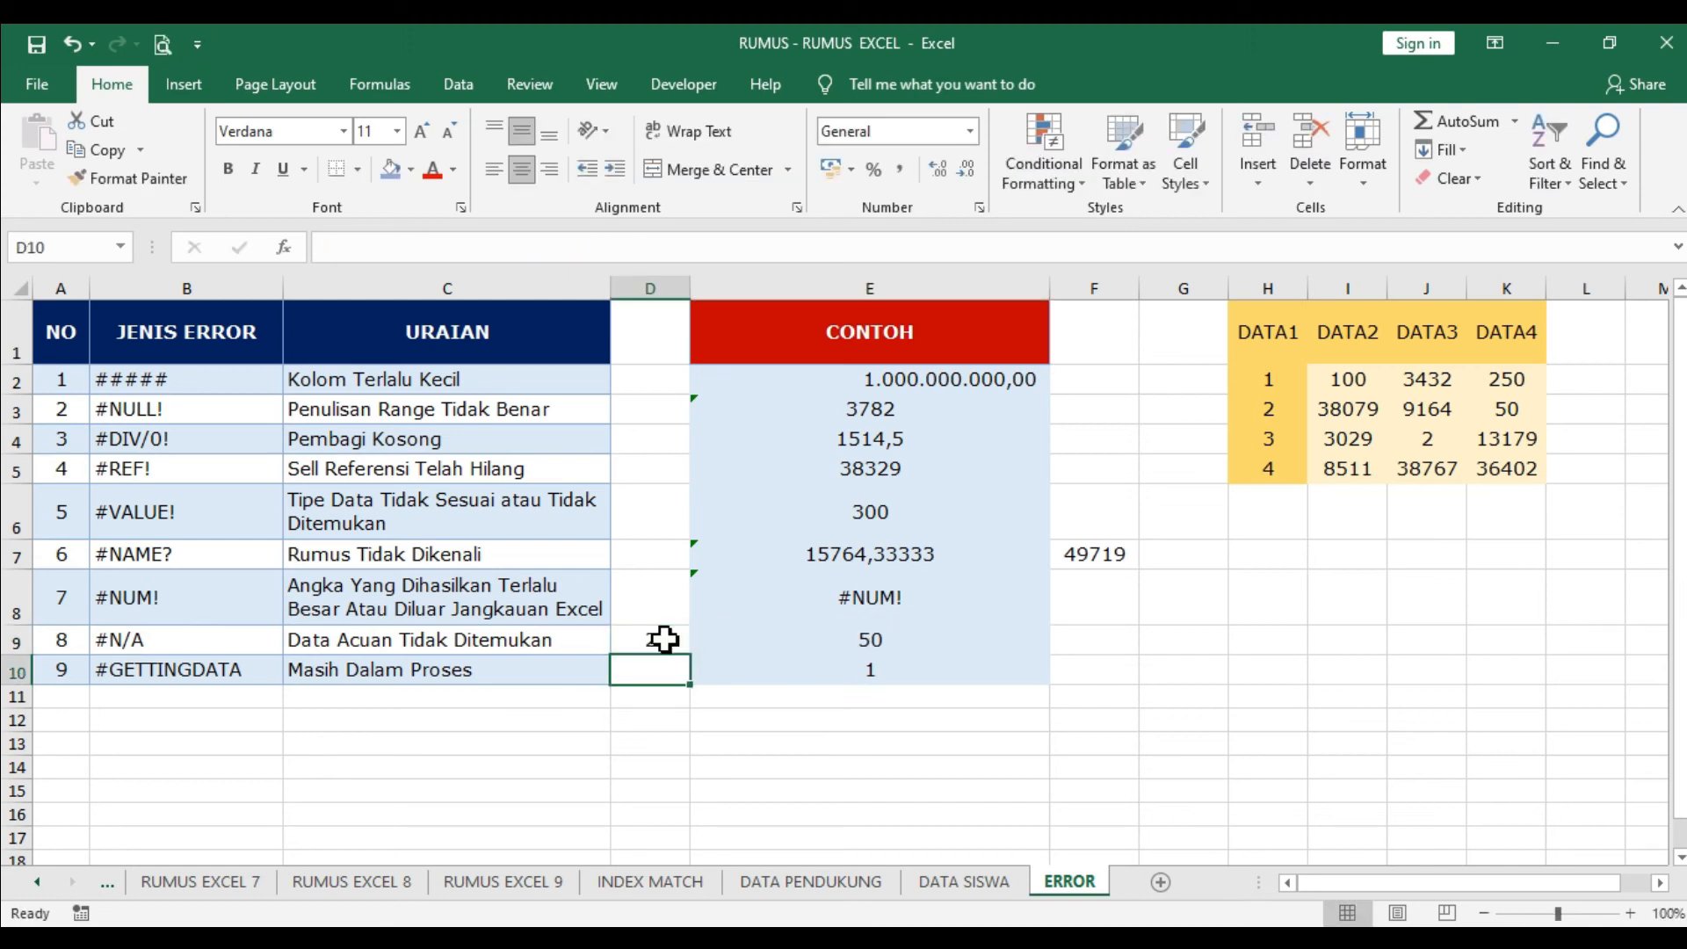
Step: Test the IFERROR lookup in E9 by setting D9 to 3 and then to 4
left_click(663, 640)
type("3")
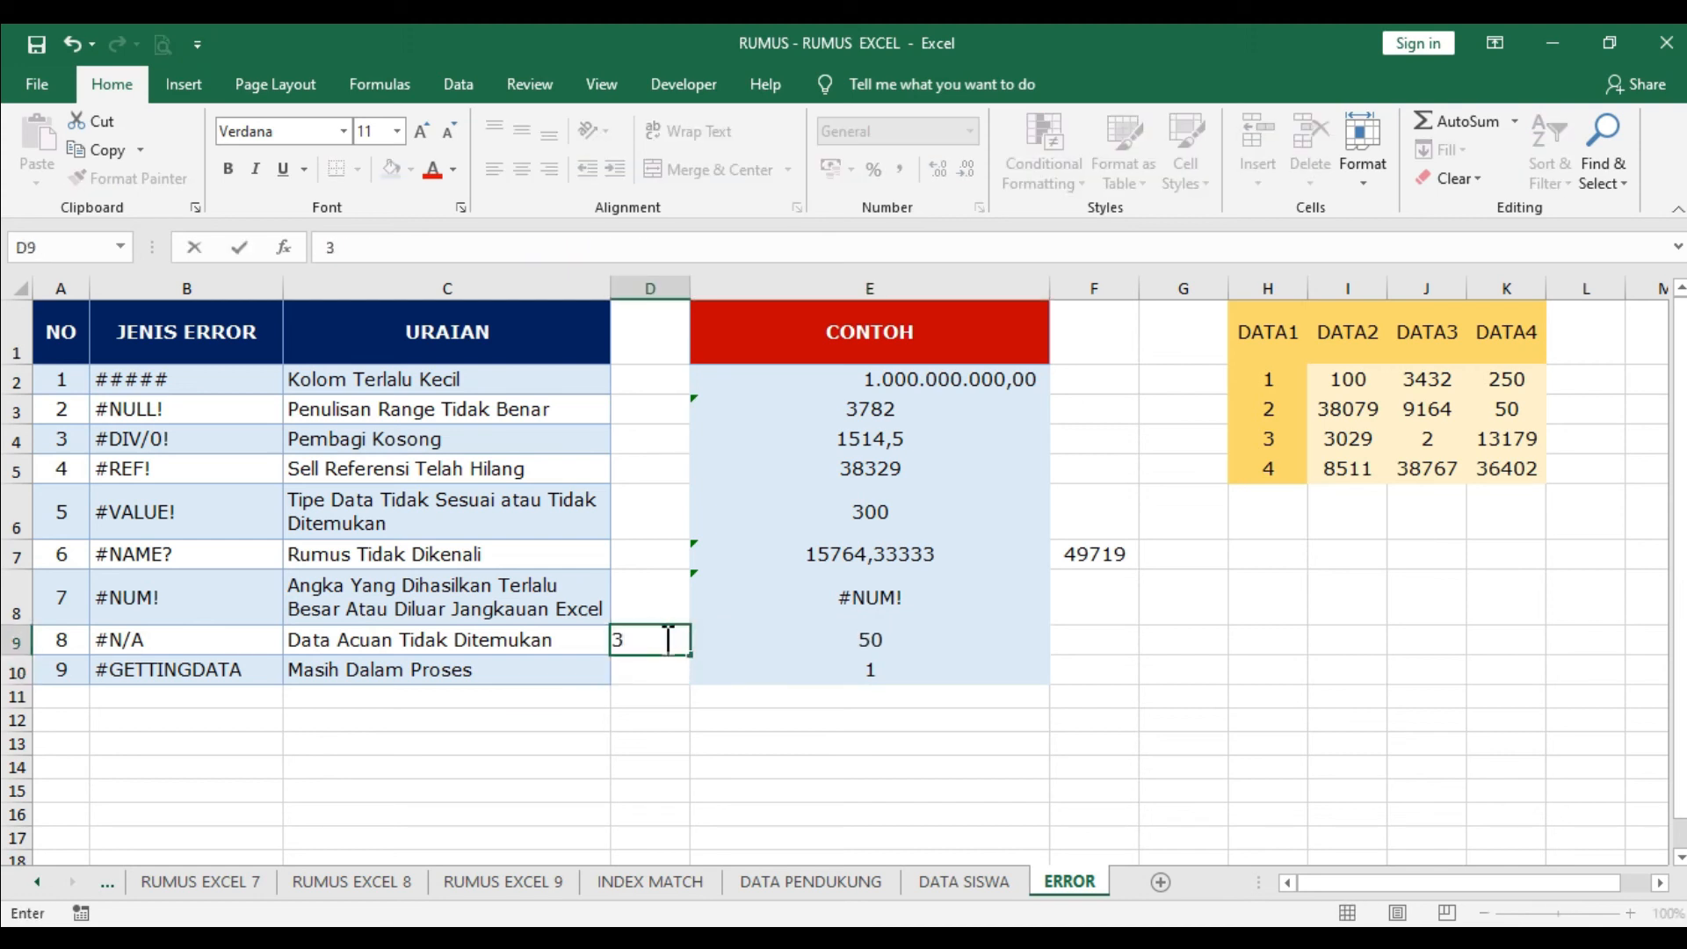
key("Return")
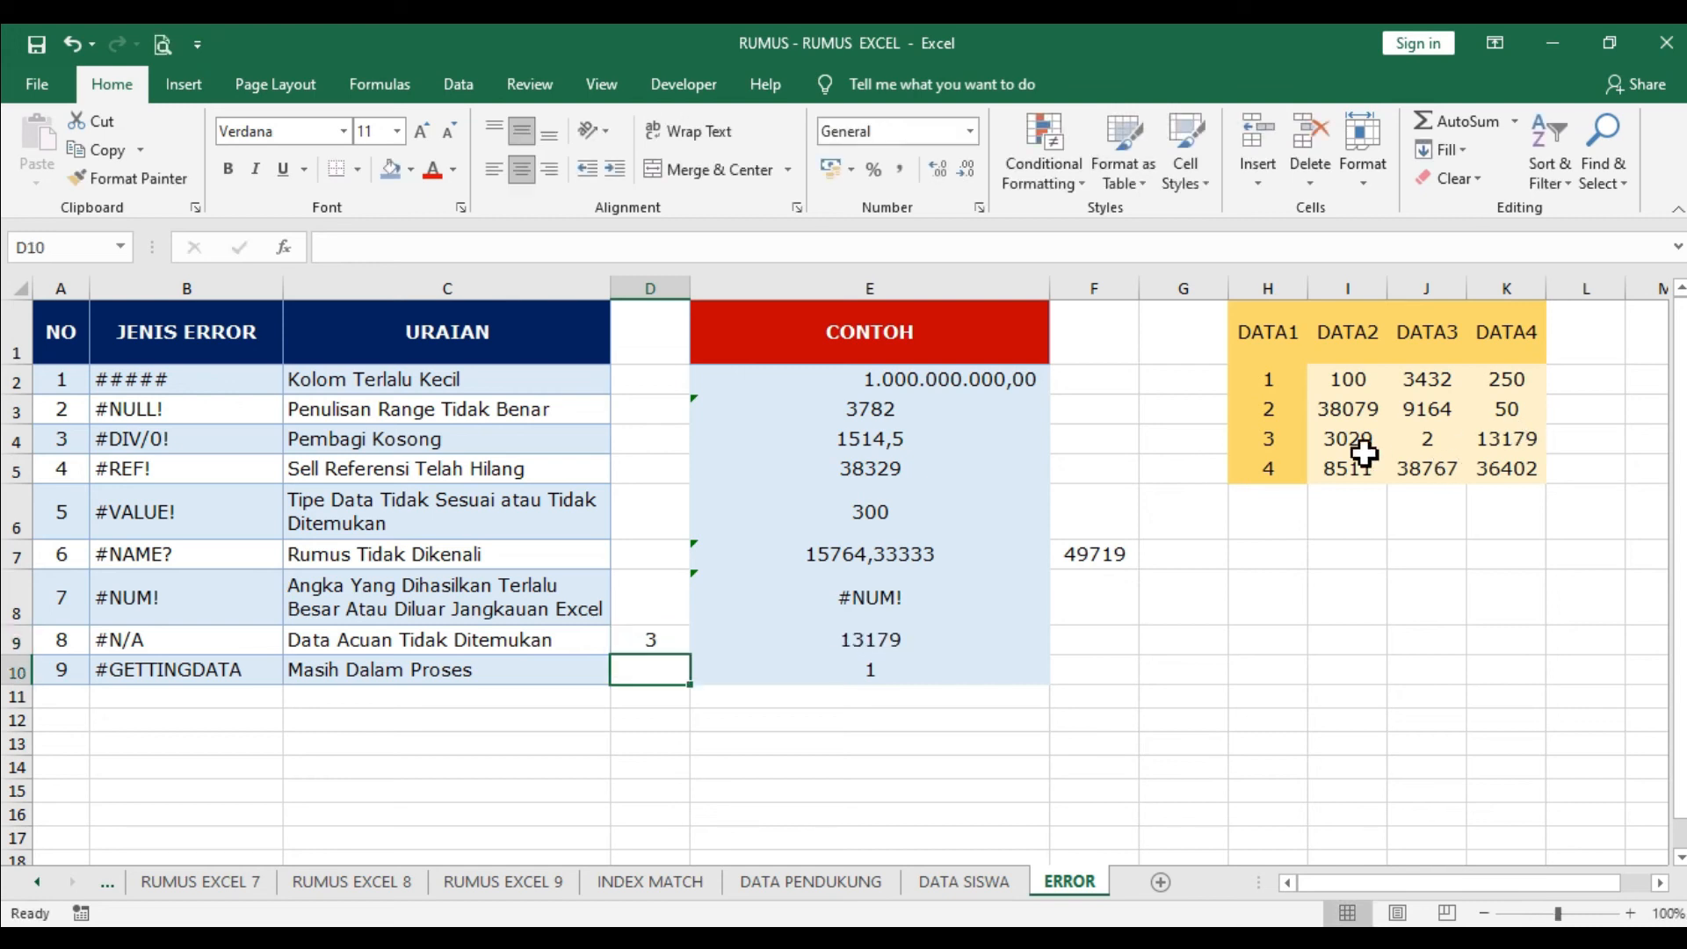
left_click(648, 641)
type("4")
key("Return")
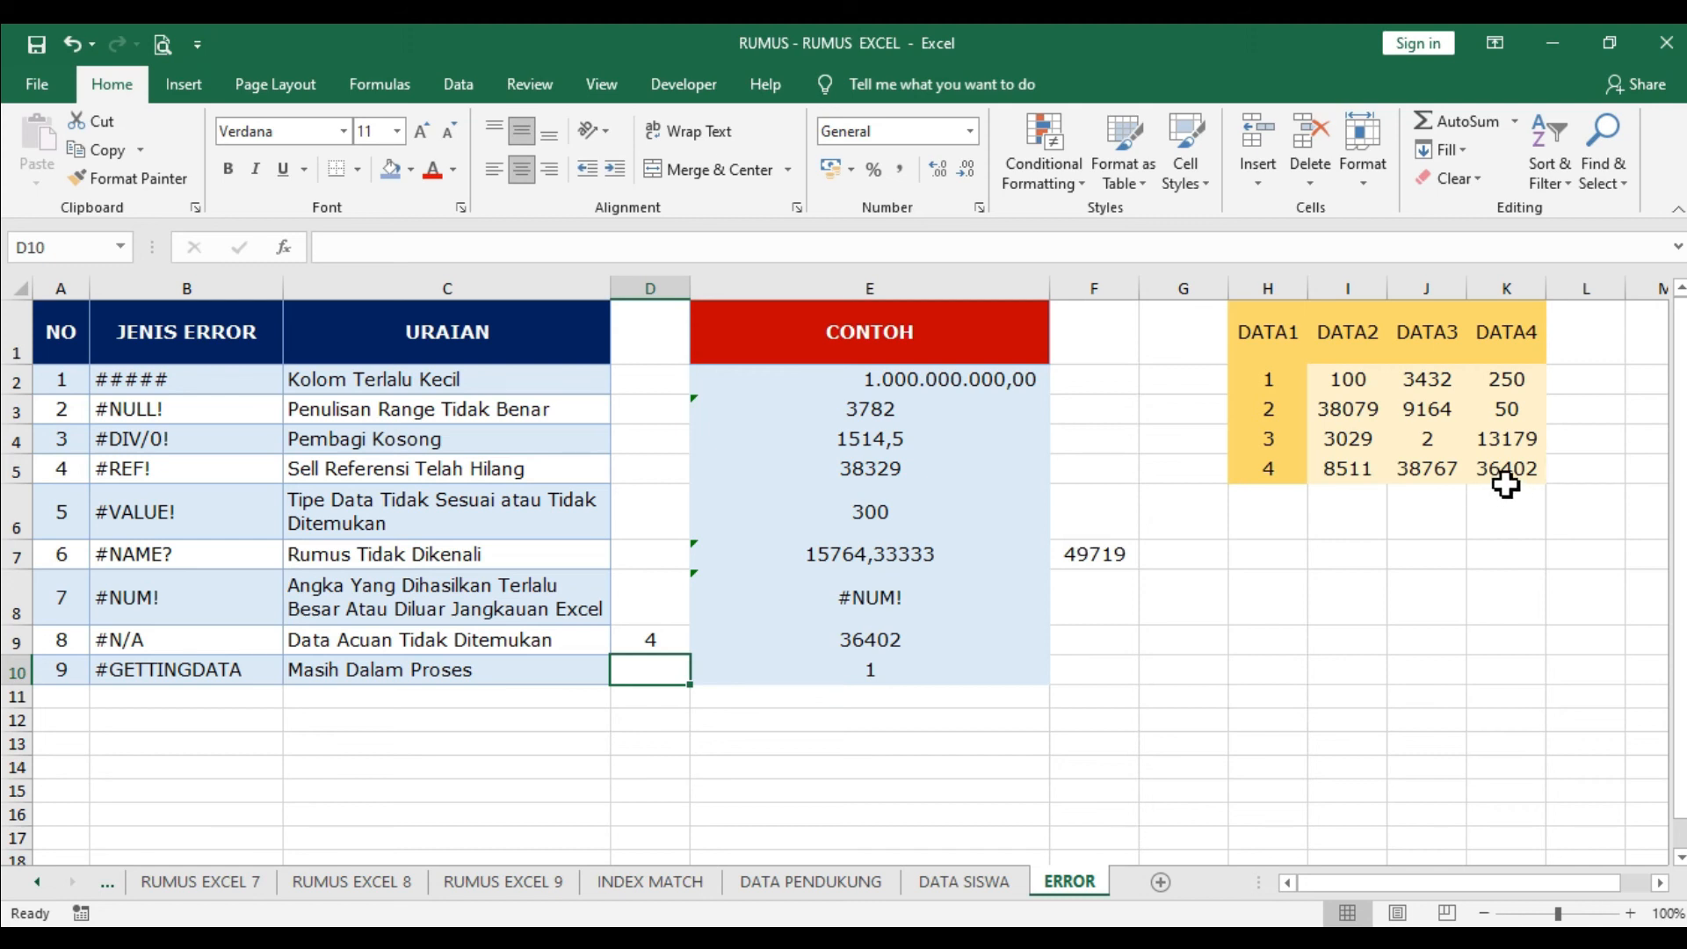
Step: Set D9 to 5, a key missing from H2:H5, and review the IFERROR formula in E9
left_click(676, 644)
type("5")
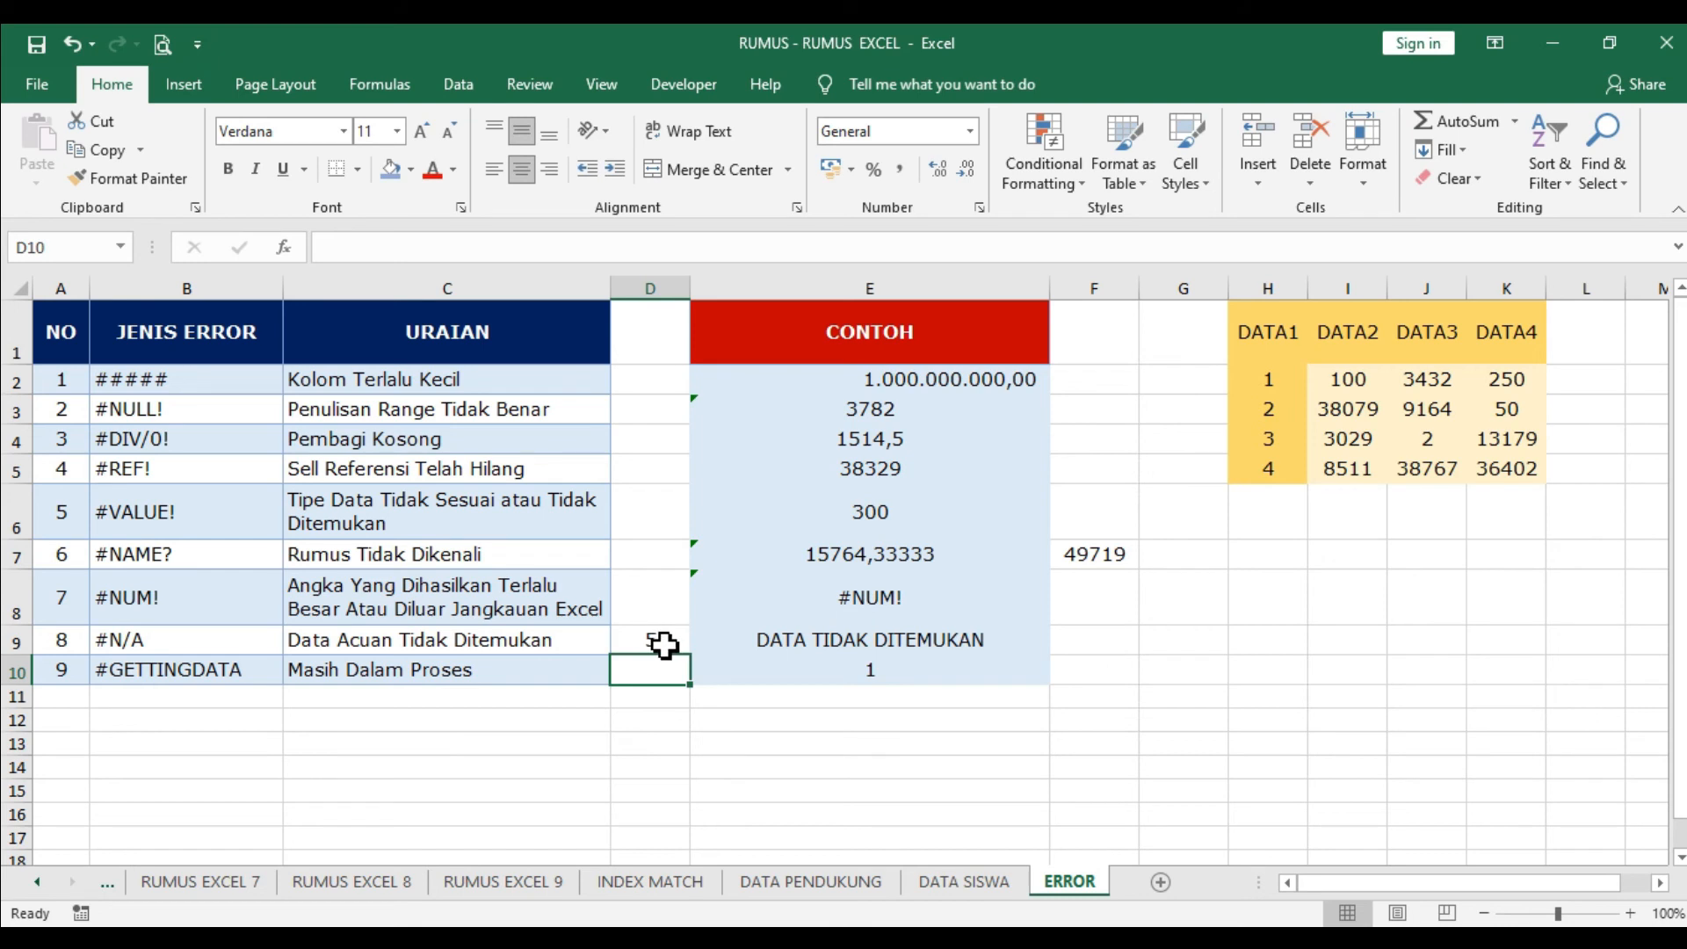
left_click(775, 646)
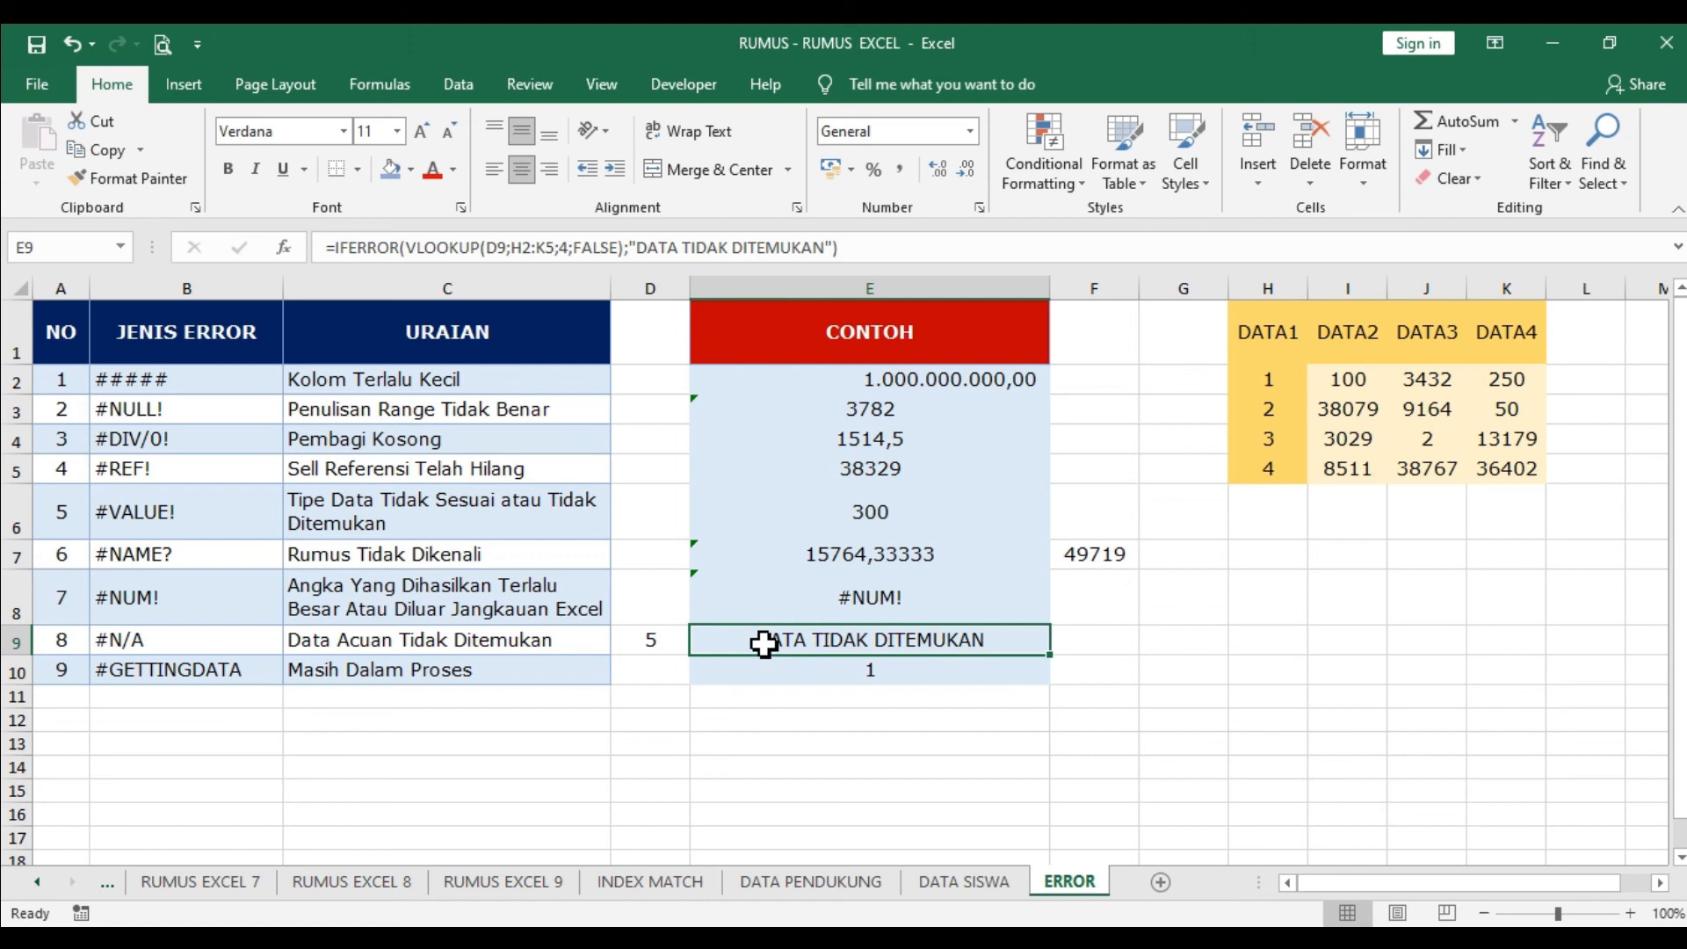
double_click(762, 644)
left_click_drag(527, 640, 606, 639)
key("Return")
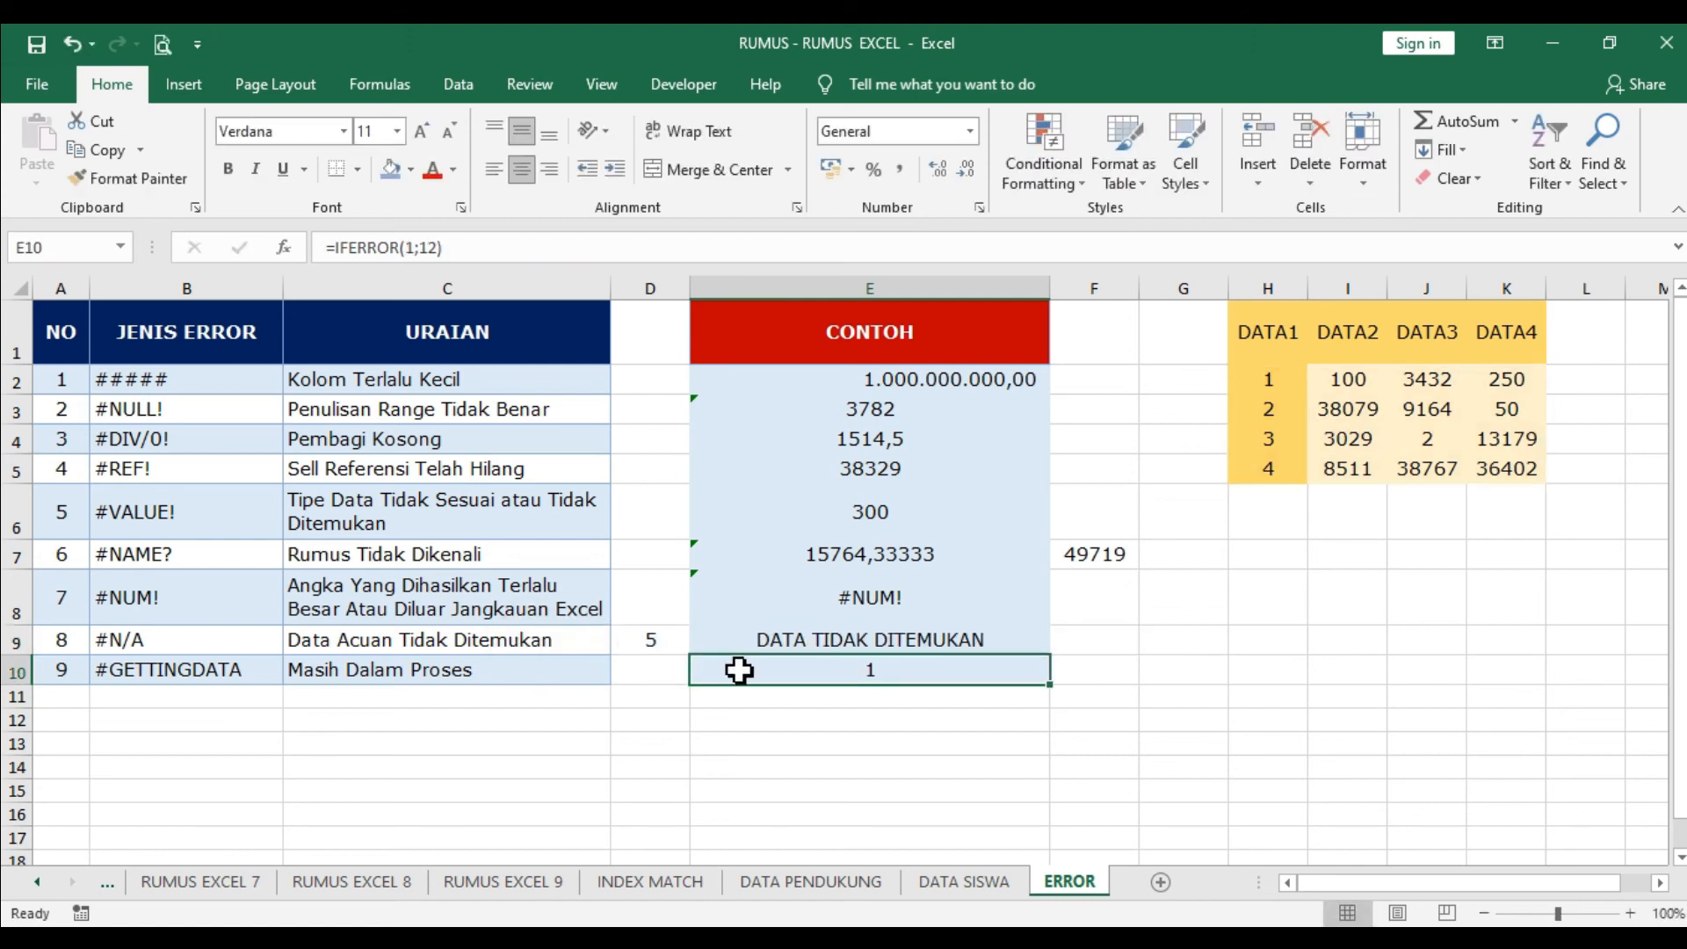
Step: Enter the sample formula =IFNA(1;12) in E10
type("=IFN")
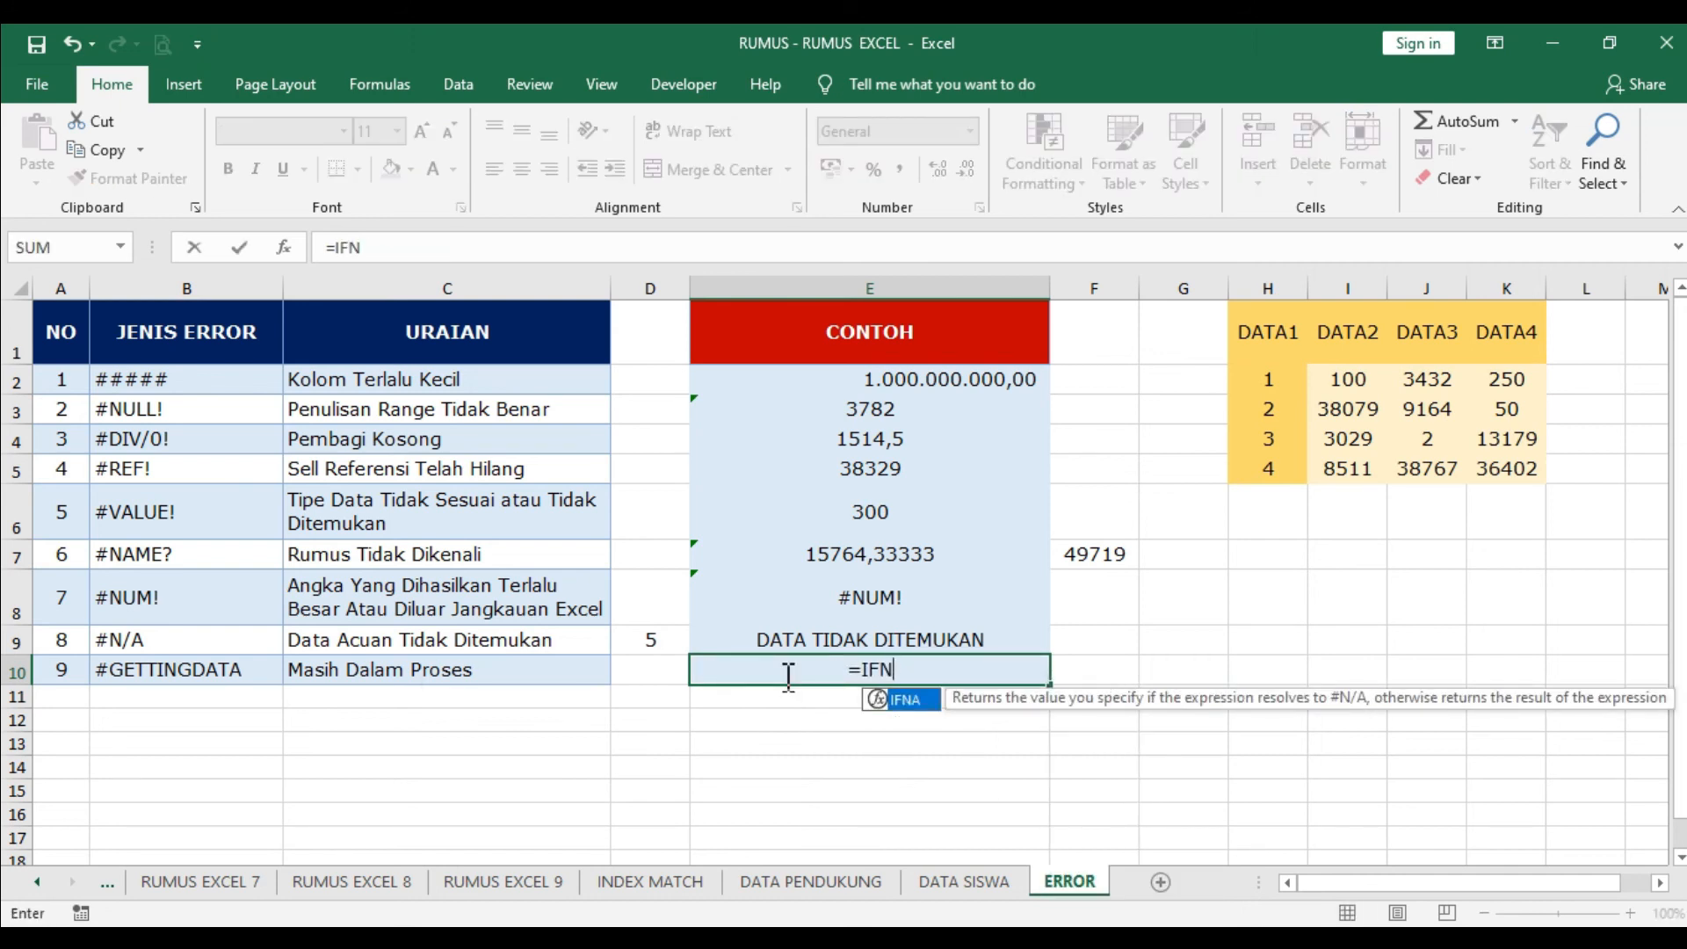
type("A")
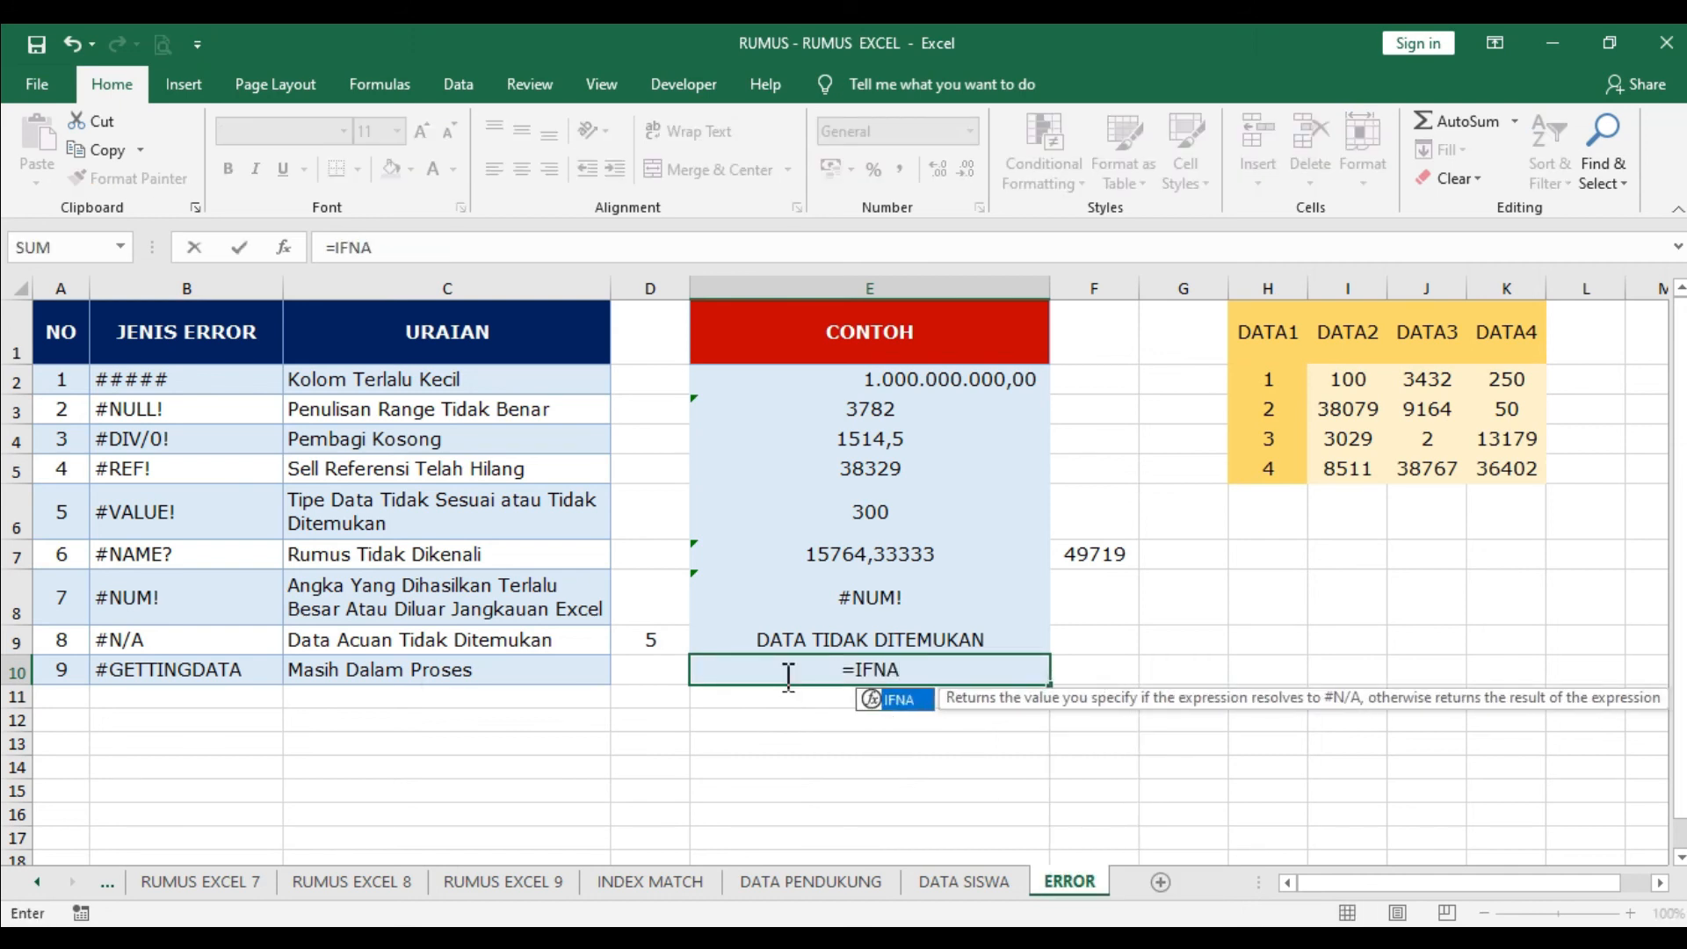
type("(")
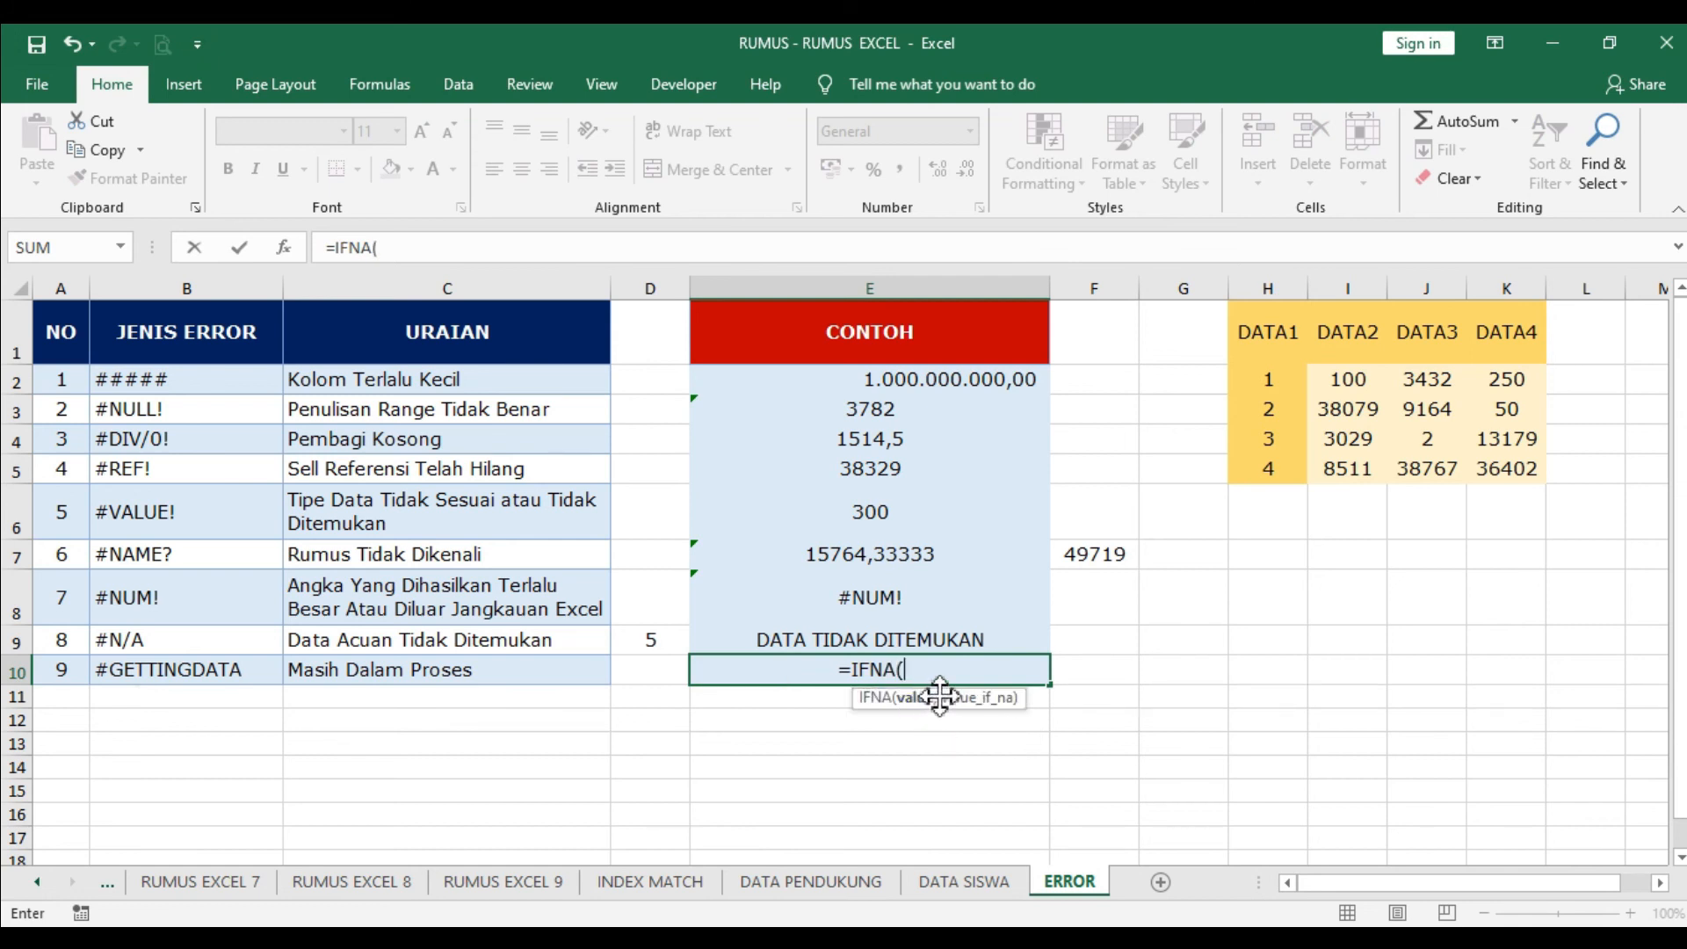
type("1")
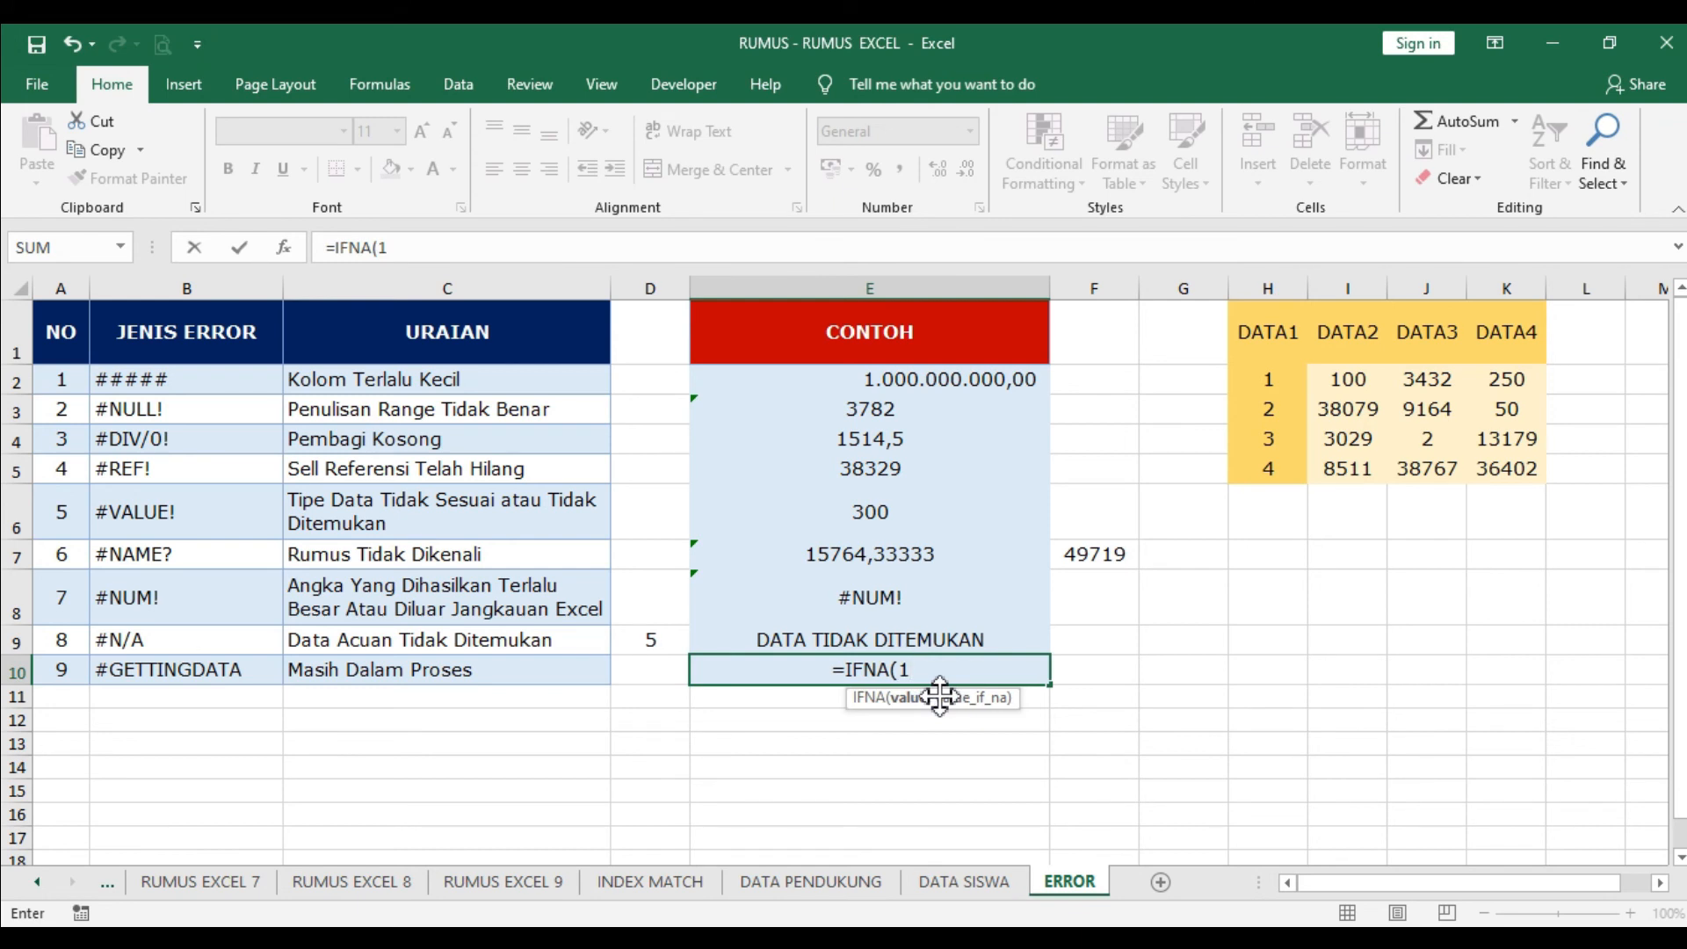
type(";")
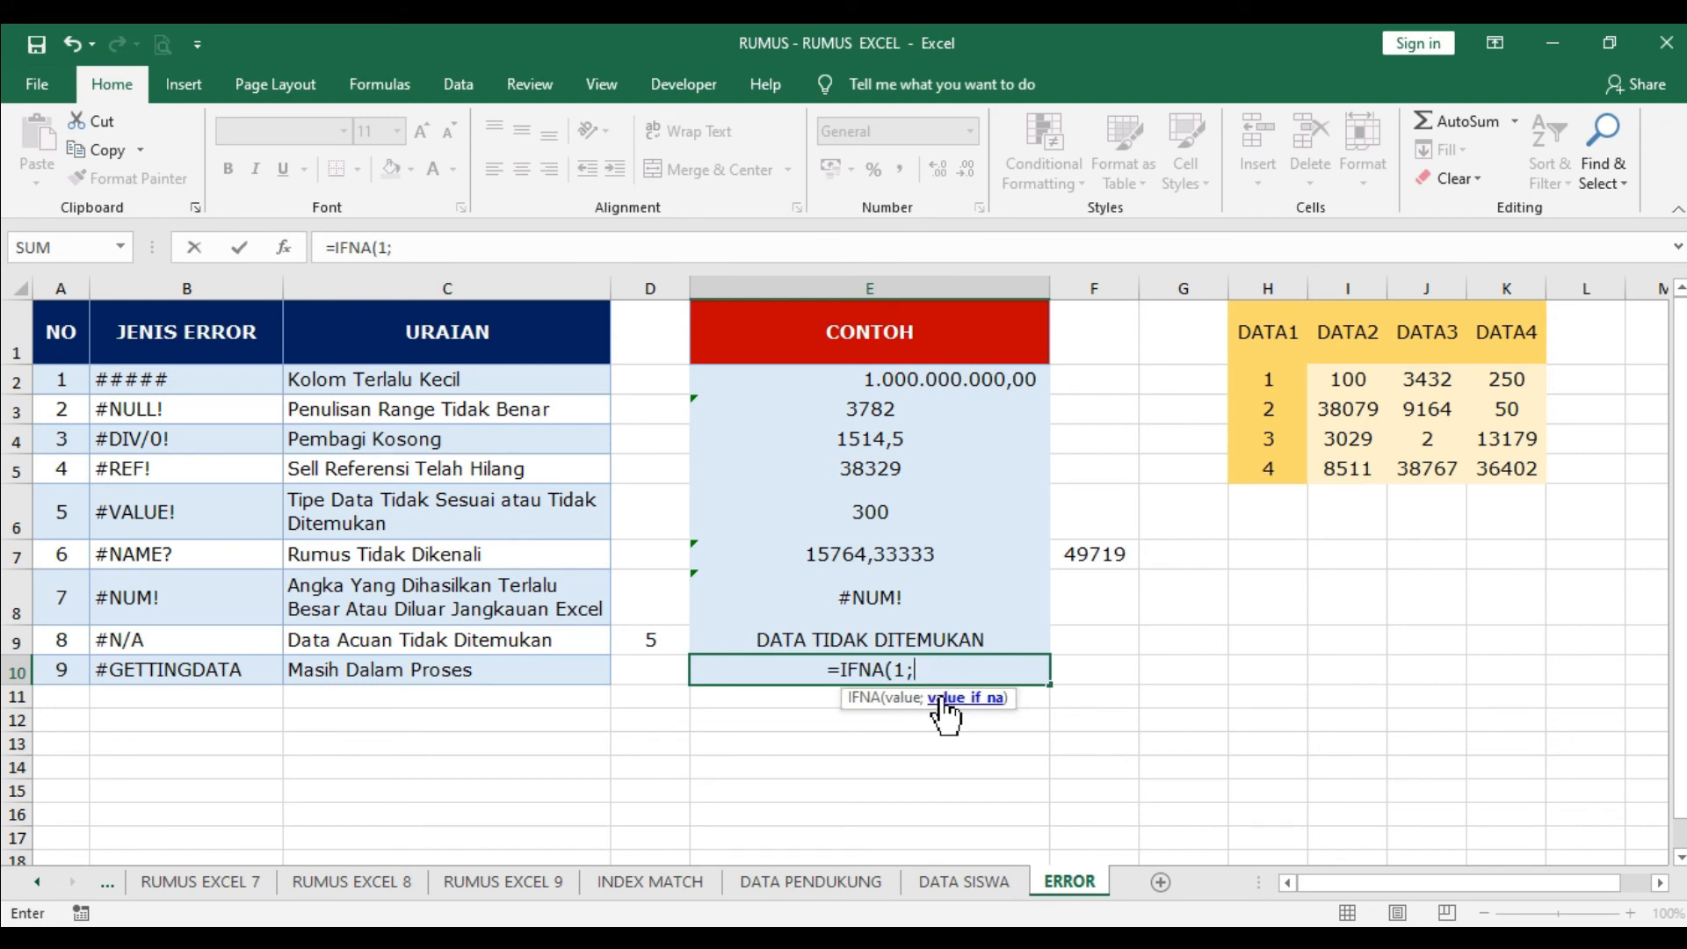
type("12")
key("Return")
key("Return")
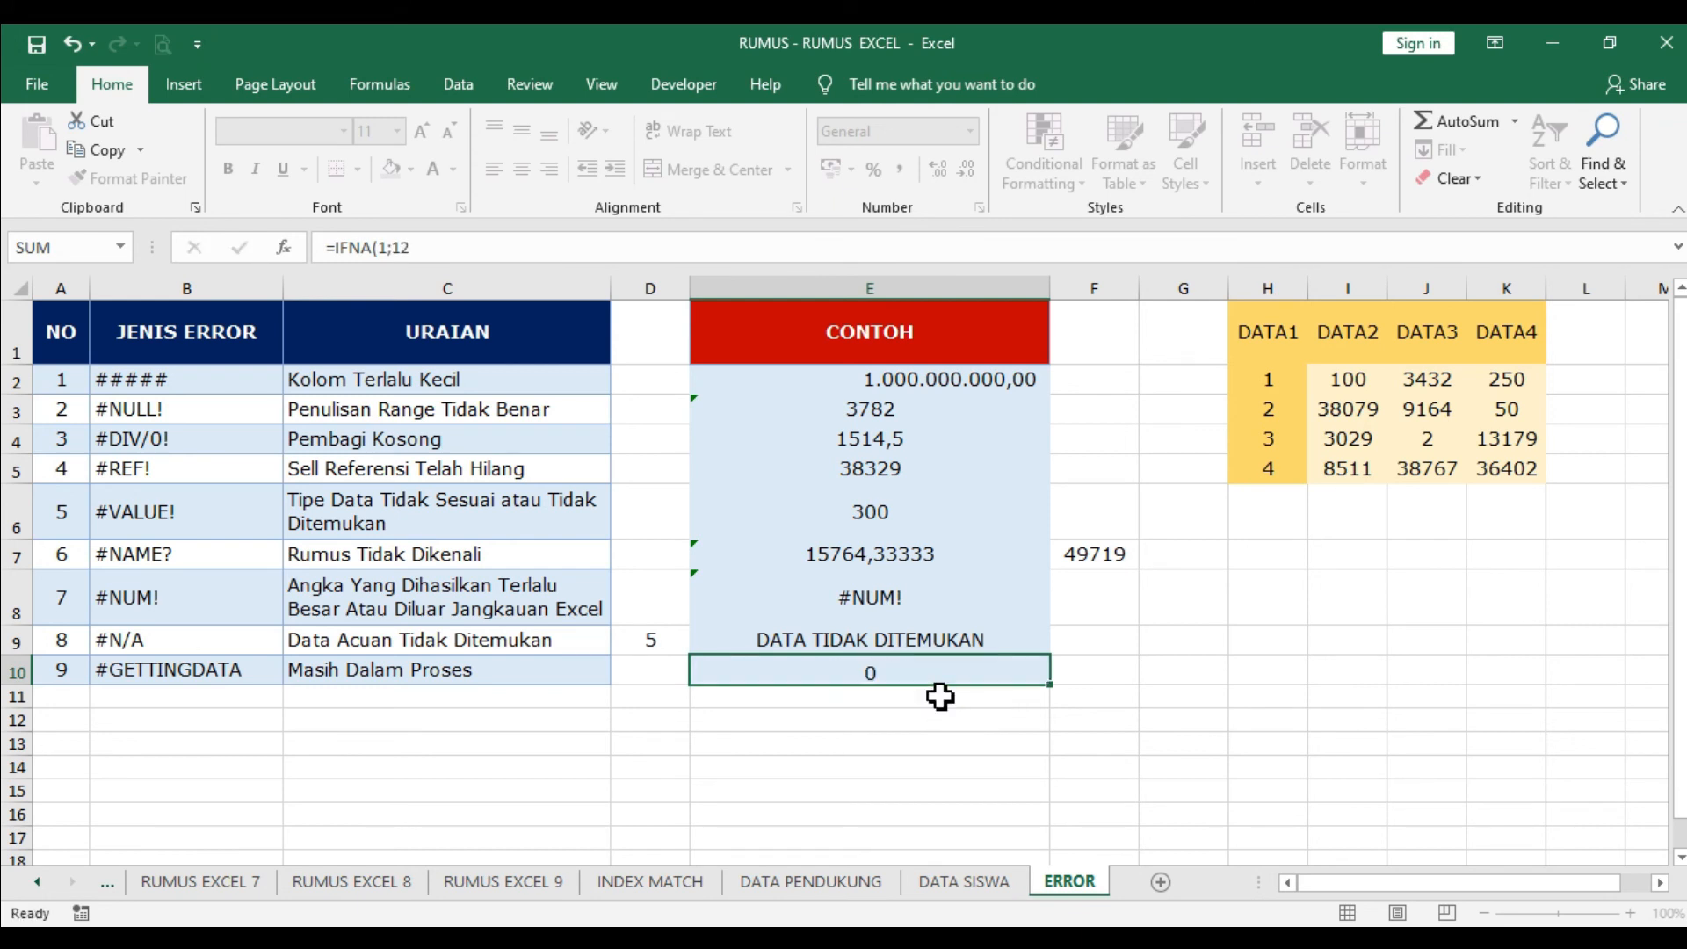
Step: Copy the lookup key and IFERROR formula from D9:E9 into D10:E10
left_click(854, 646)
left_click_drag(672, 639, 729, 640)
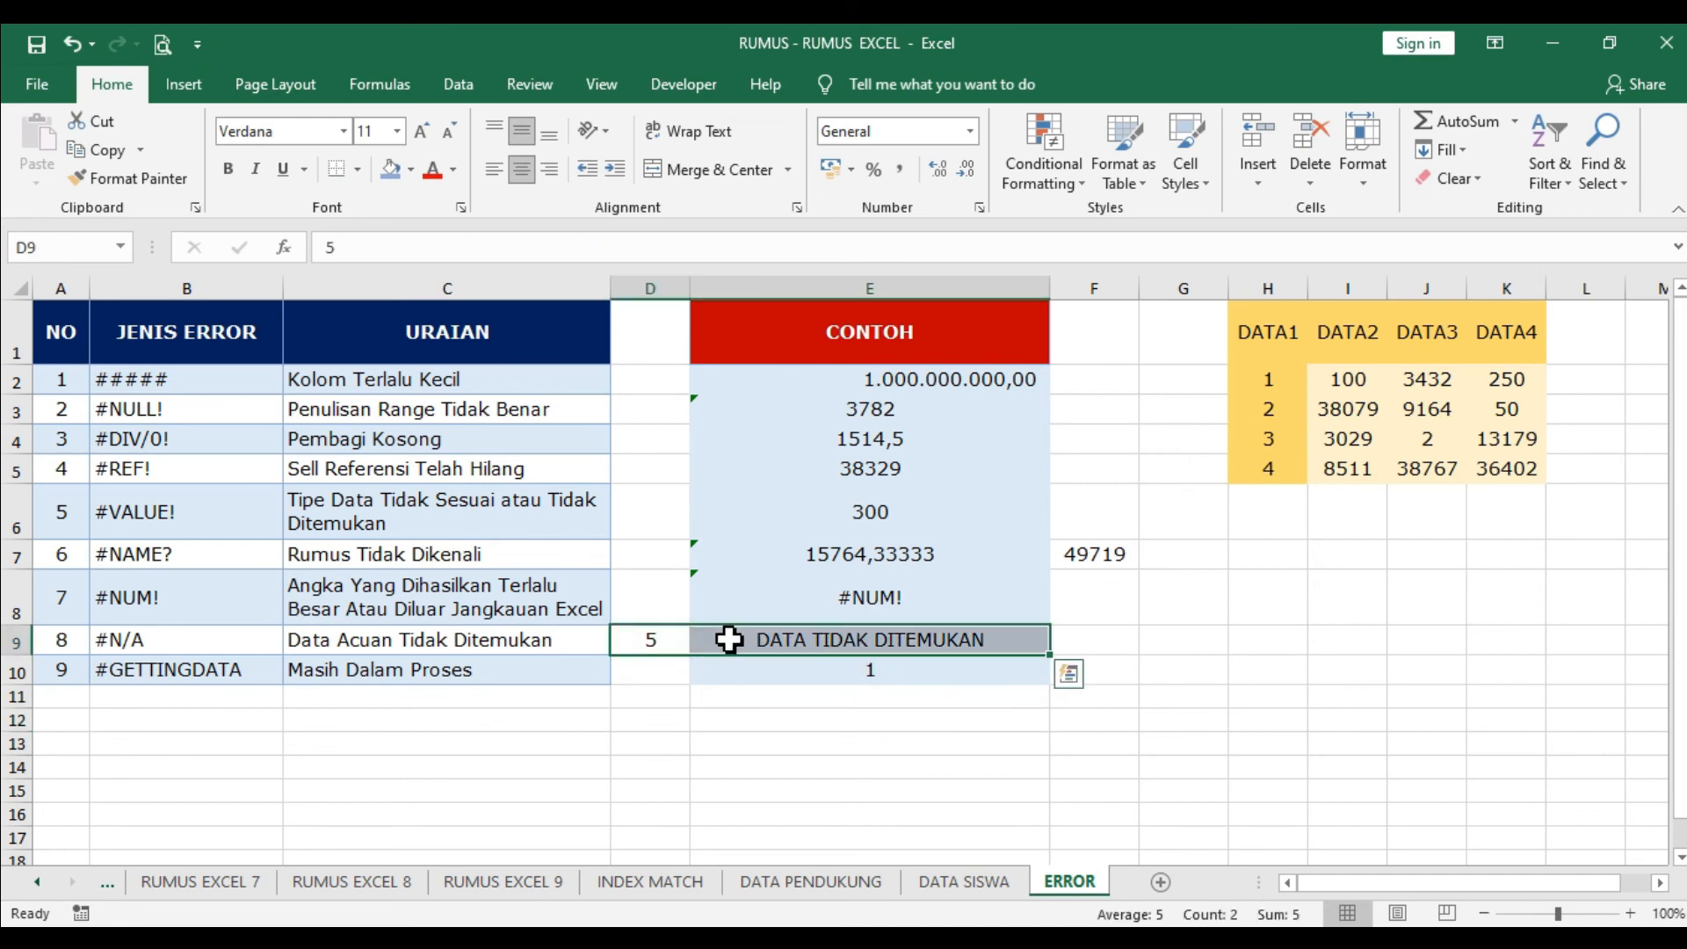
key("ctrl+c")
key("Down")
key("ctrl+v")
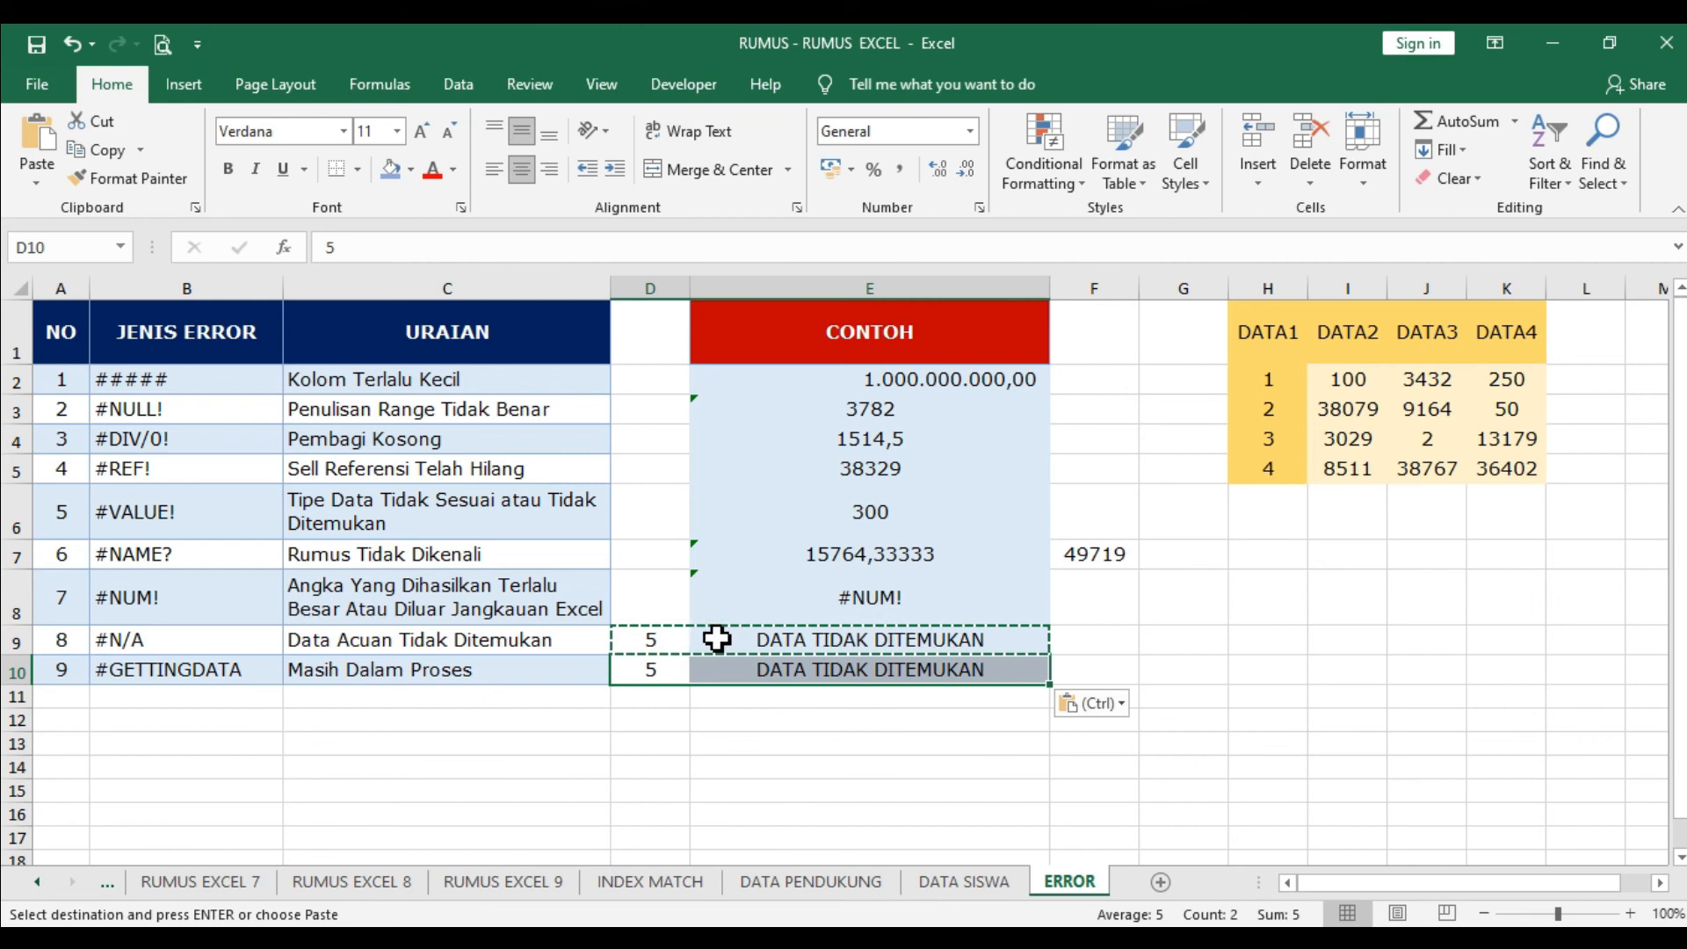
Step: Set D10 to 1 and check the copied lookup formula in E10
left_click(661, 667)
type("1")
key("Return")
left_click(723, 670)
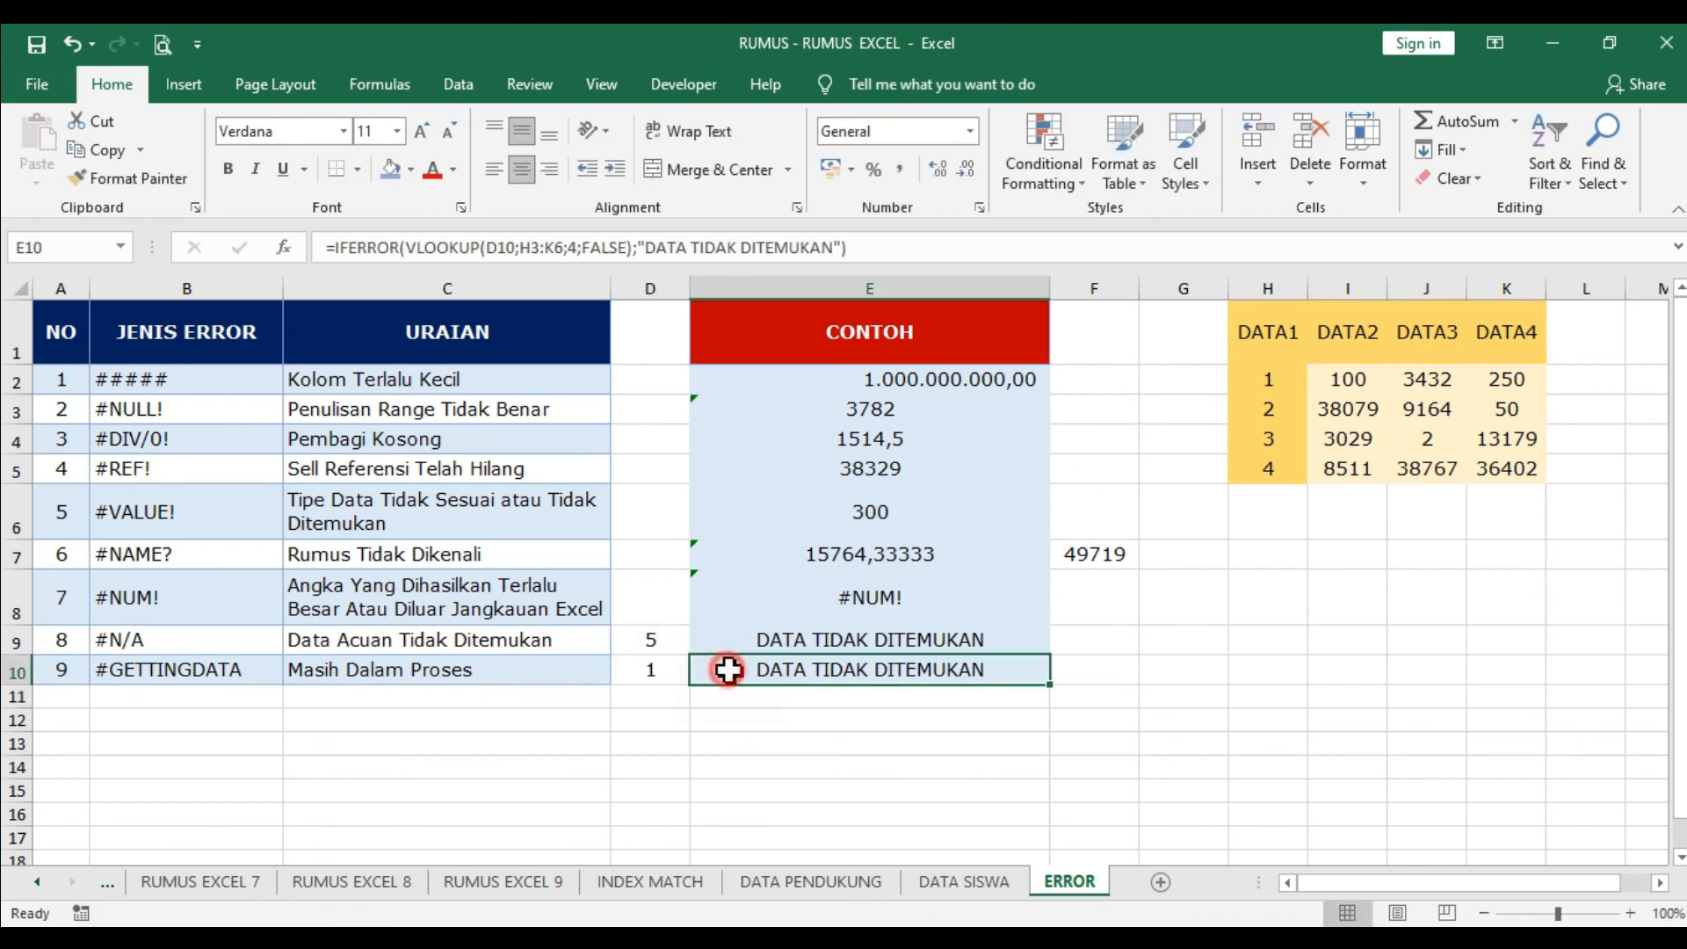
Step: Remove the IFERROR wrapper and its message text from E10, leaving =VLOOKUP(D10;H3:K6;4;FALSE)
double_click(732, 670)
left_click(617, 672)
left_click_drag(617, 672, 527, 670)
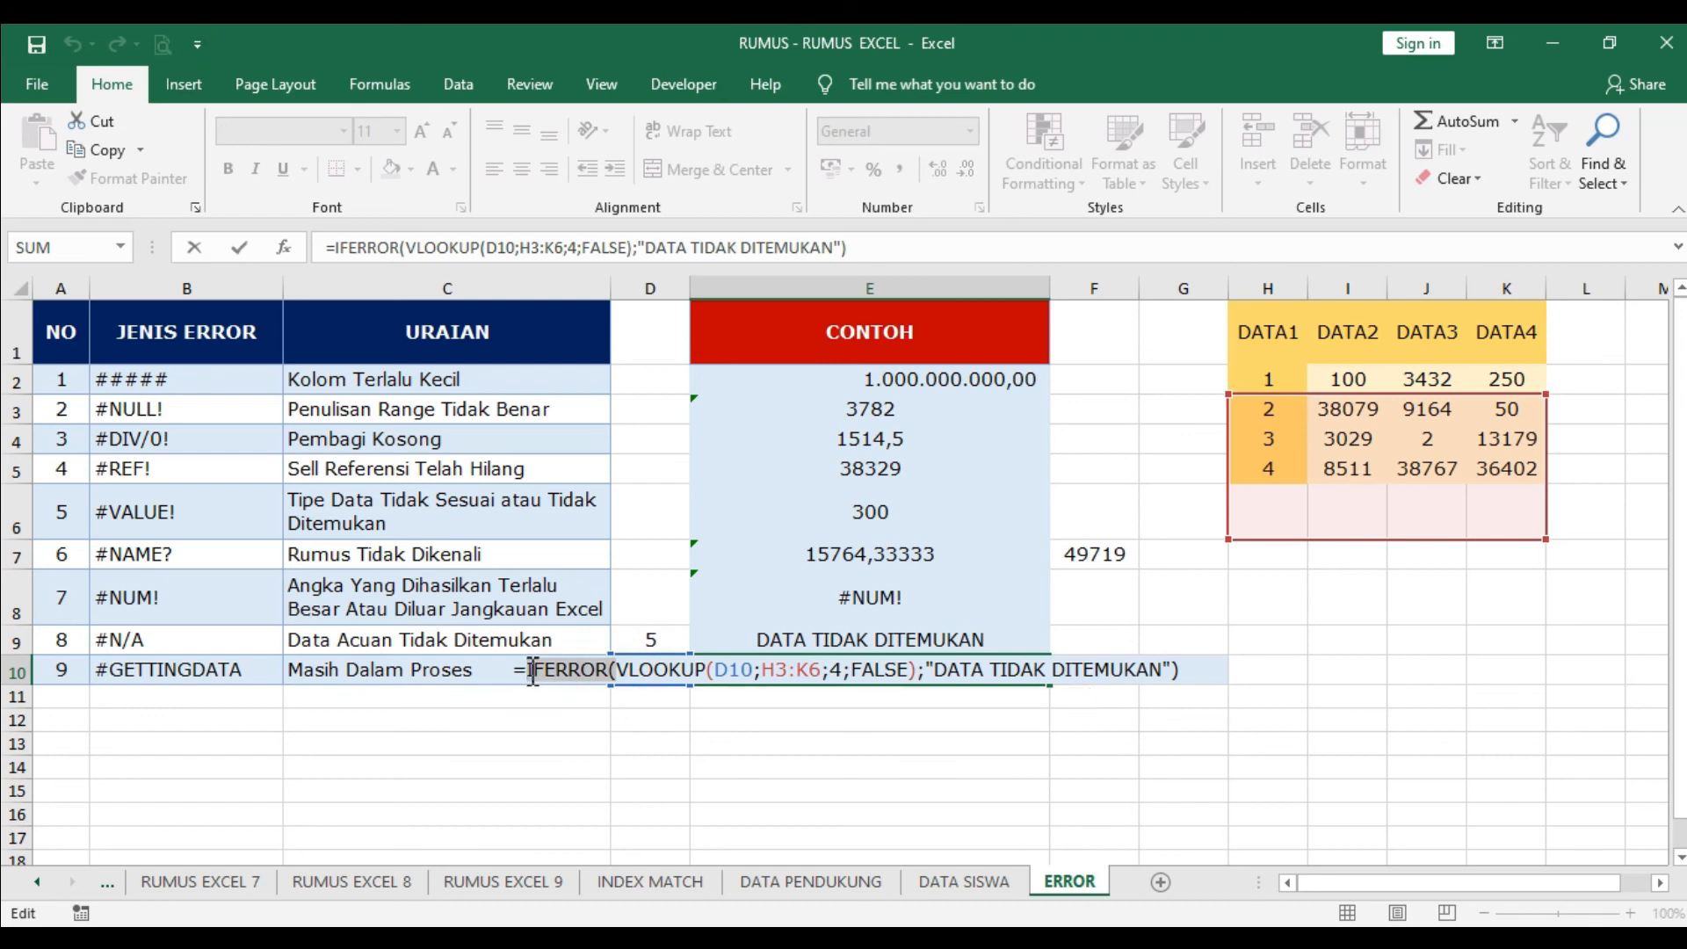
key("BackSpace")
left_click_drag(1120, 678, 829, 676)
key("BackSpace")
key("Return")
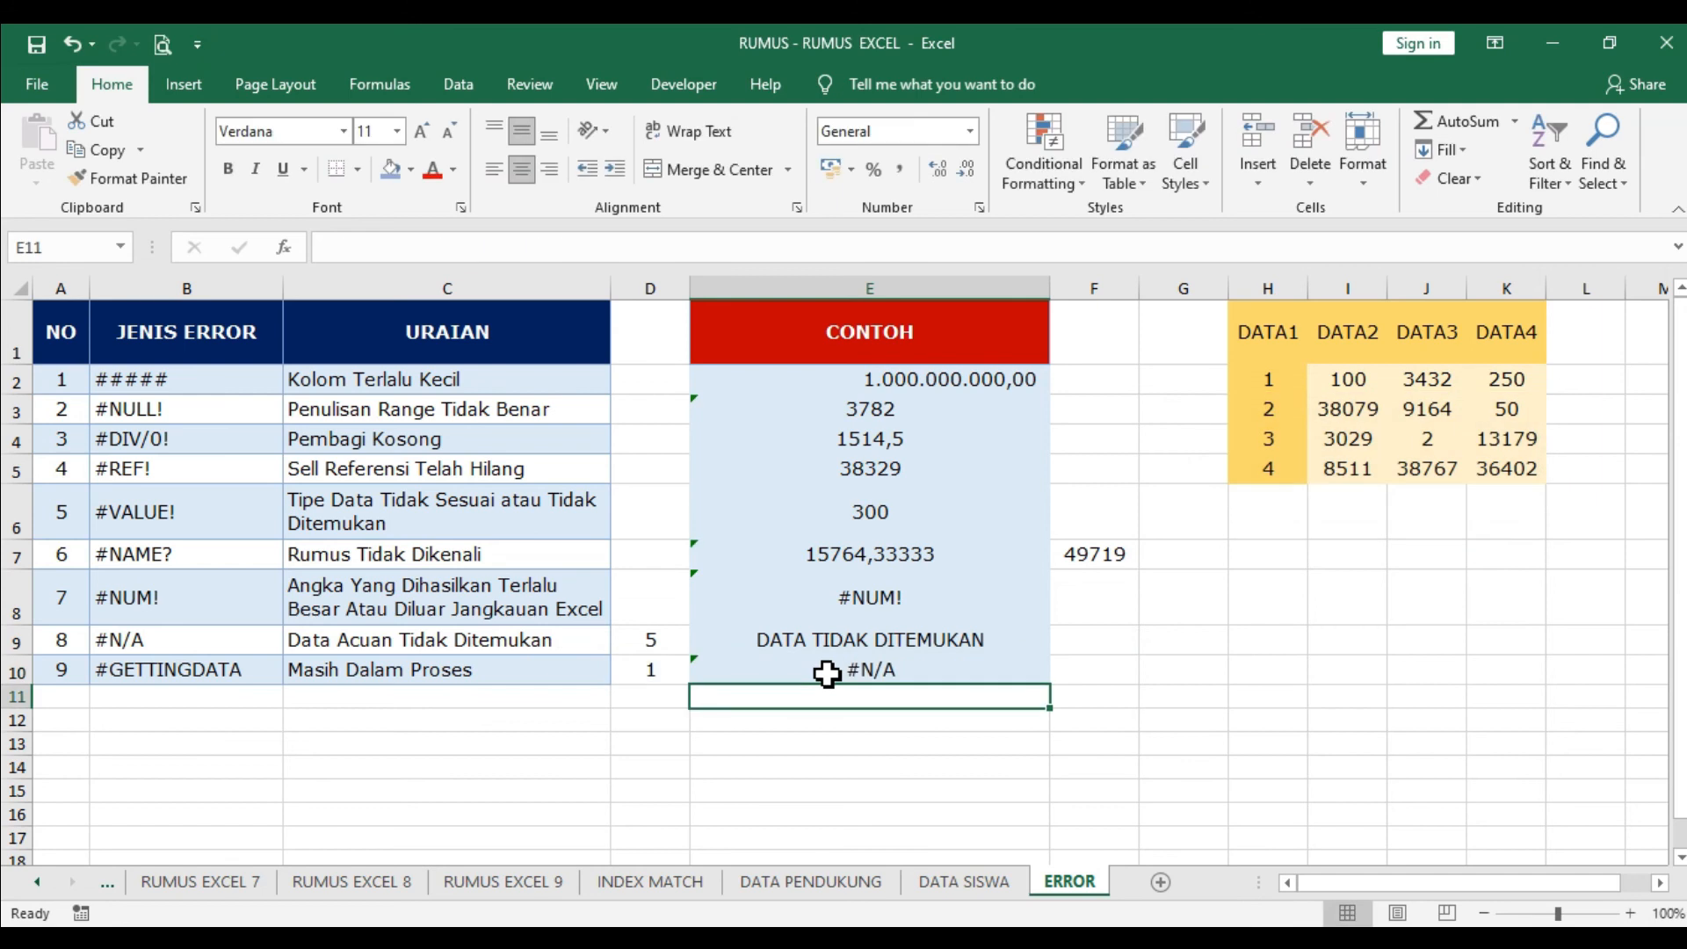
Step: Shift the table range of the E10 lookup up to H2:K5
left_click(670, 673)
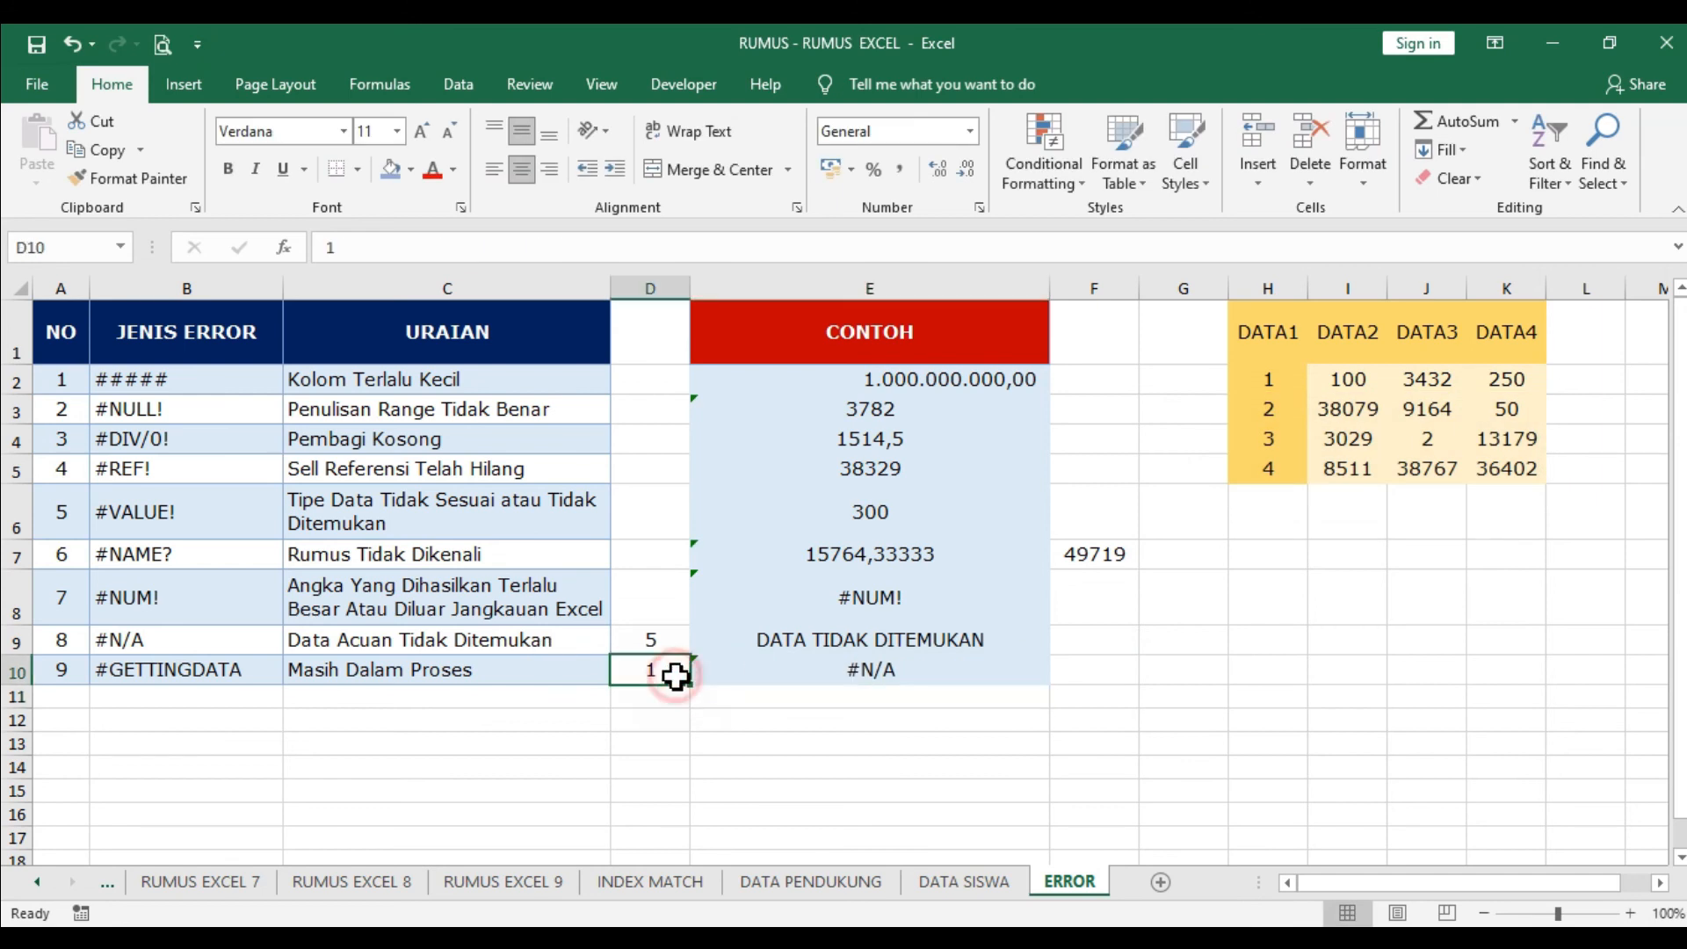
double_click(718, 677)
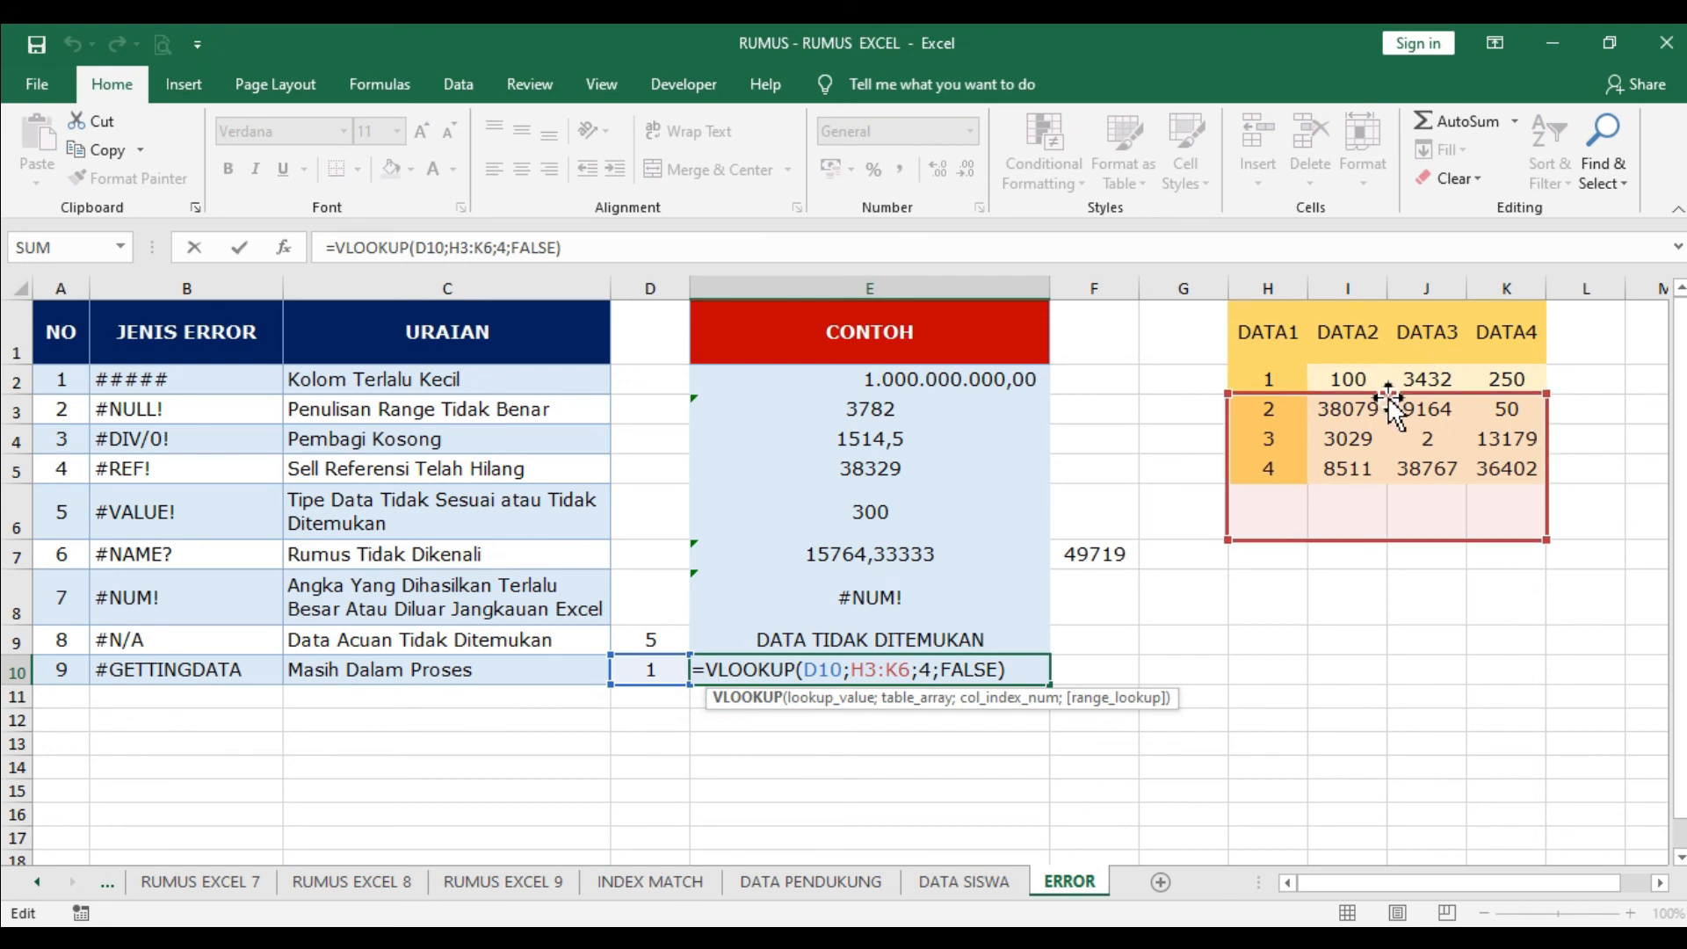
left_click_drag(1388, 397, 1387, 383)
key("Return")
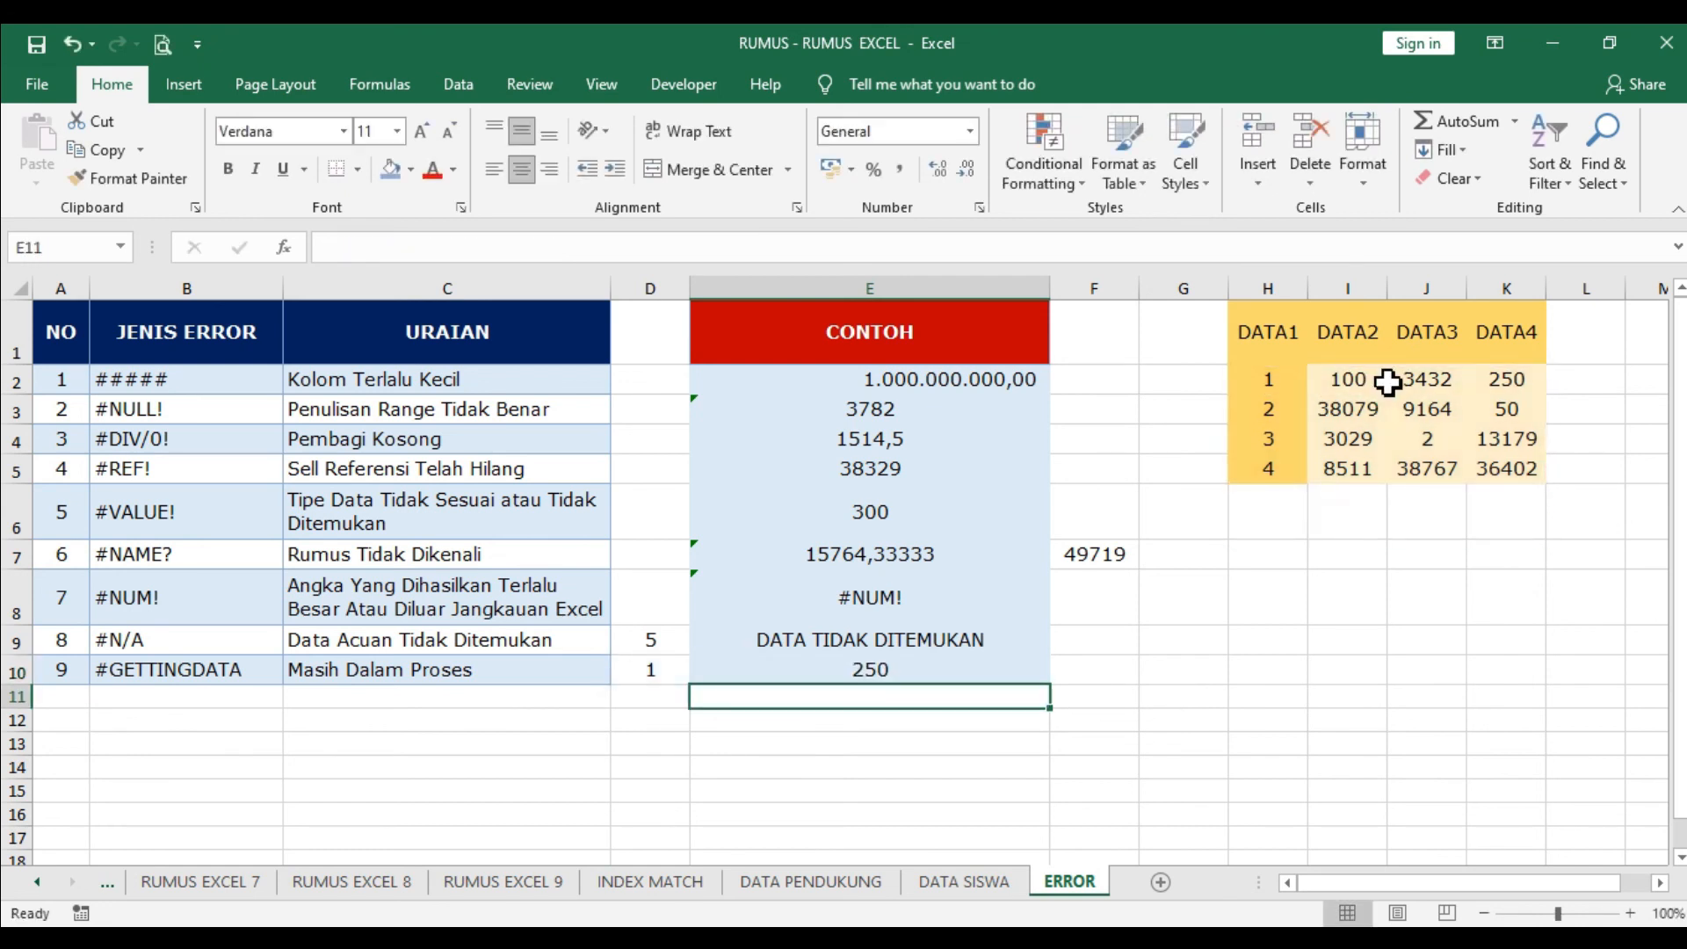
Step: Set D10 to 5 to test the plain VLOOKUP in E10 with a missing key
left_click(667, 677)
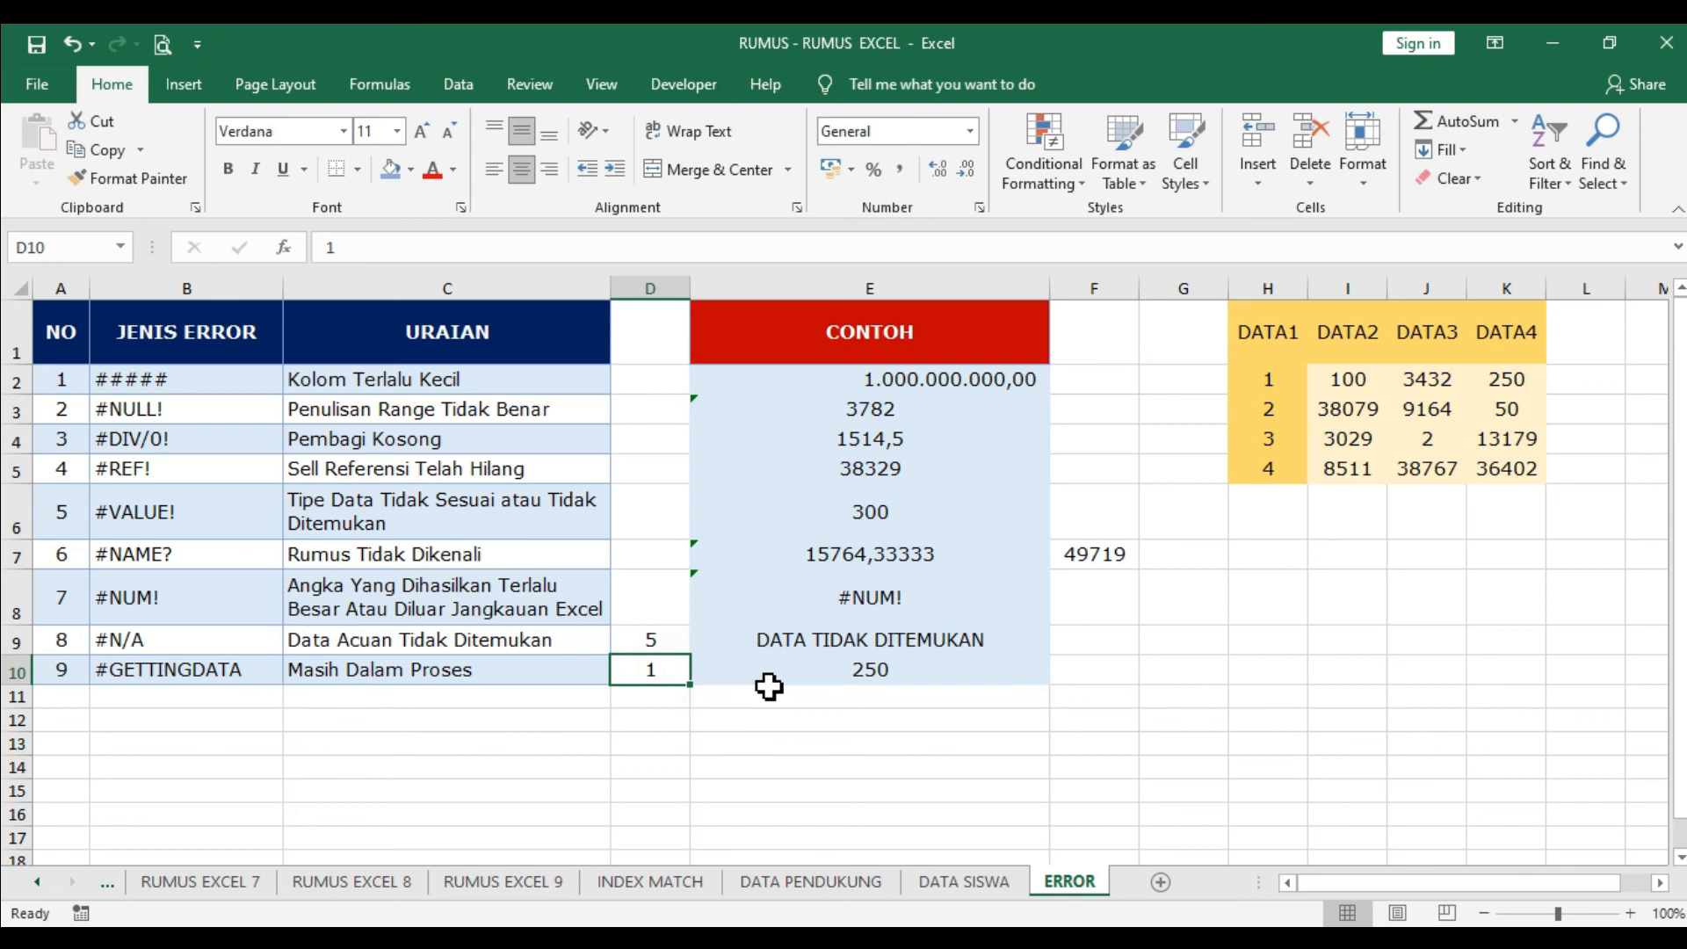
left_click(773, 678)
left_click(675, 677)
type("5")
key("Return")
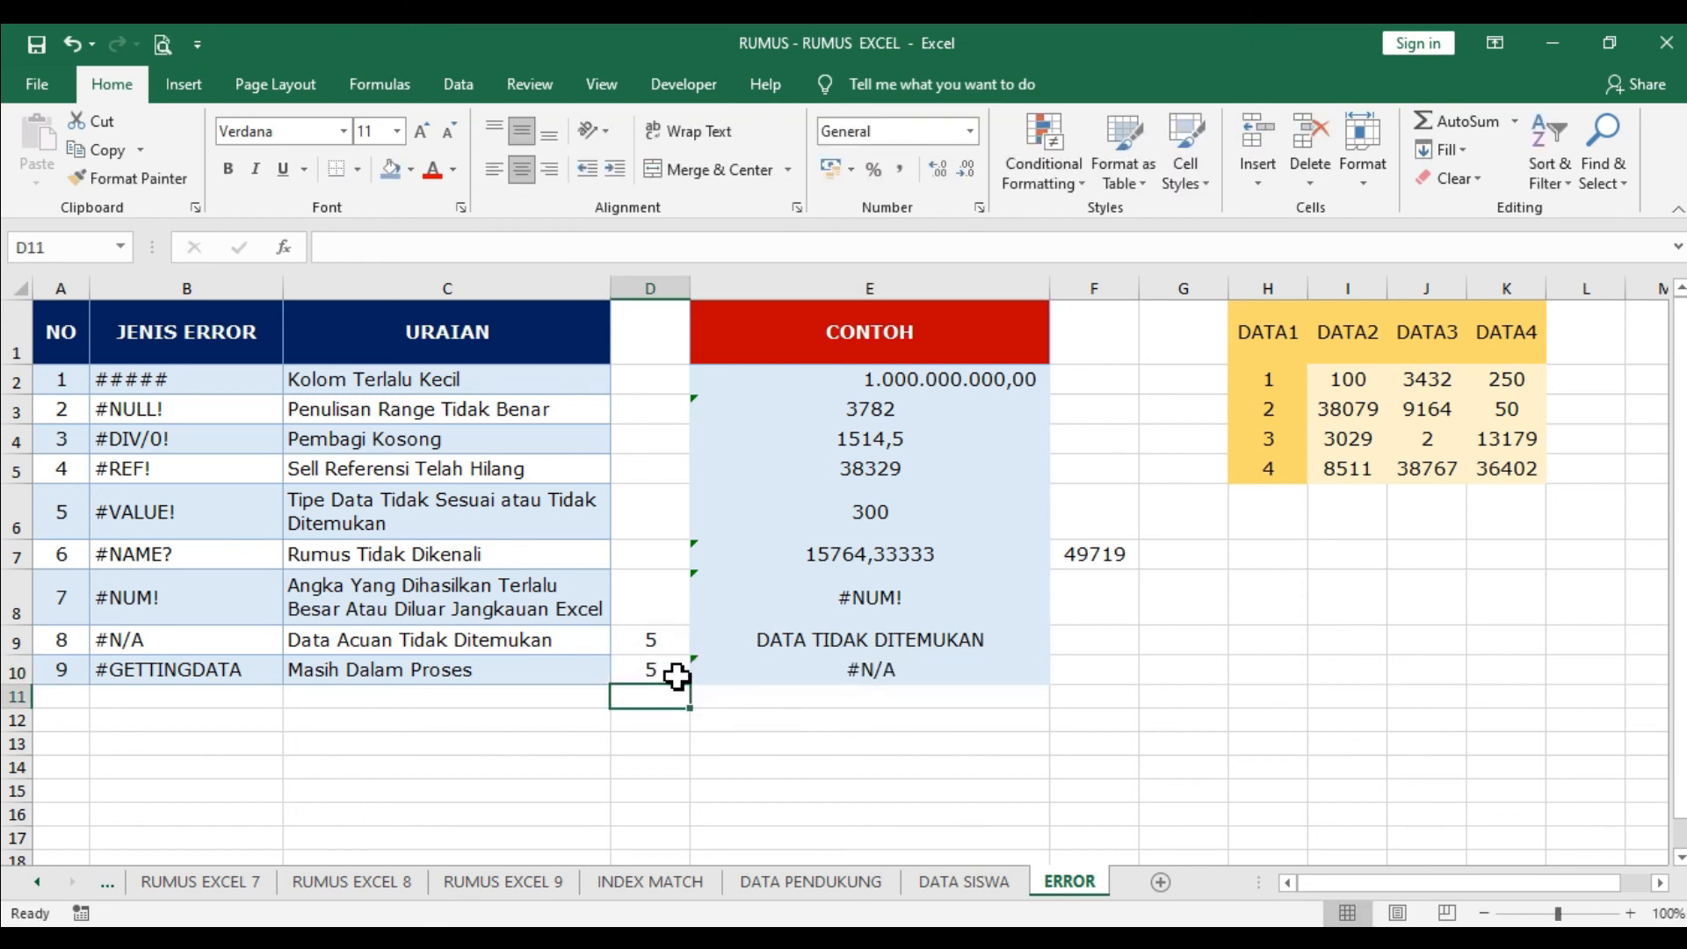
Step: Wrap the E10 lookup in IFNA, making =IFNA(VLOOKUP(D10;H2:K5;4;FALSE);"ERROR")
left_click(885, 673)
double_click(884, 674)
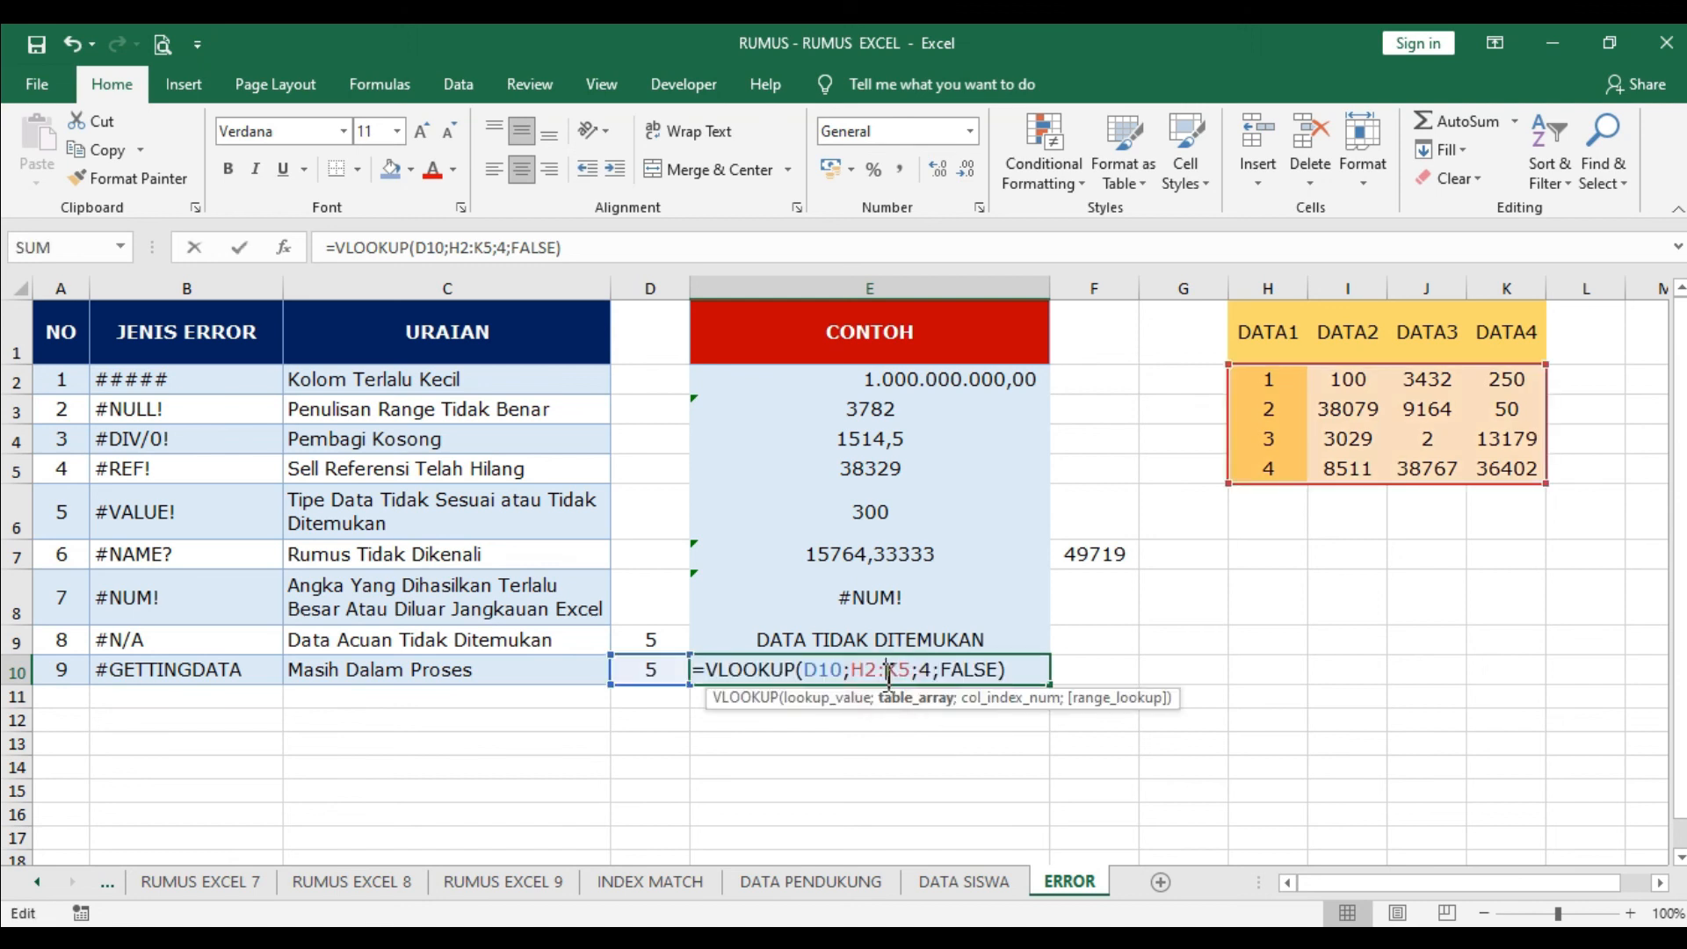
left_click(704, 667)
type("IFNA")
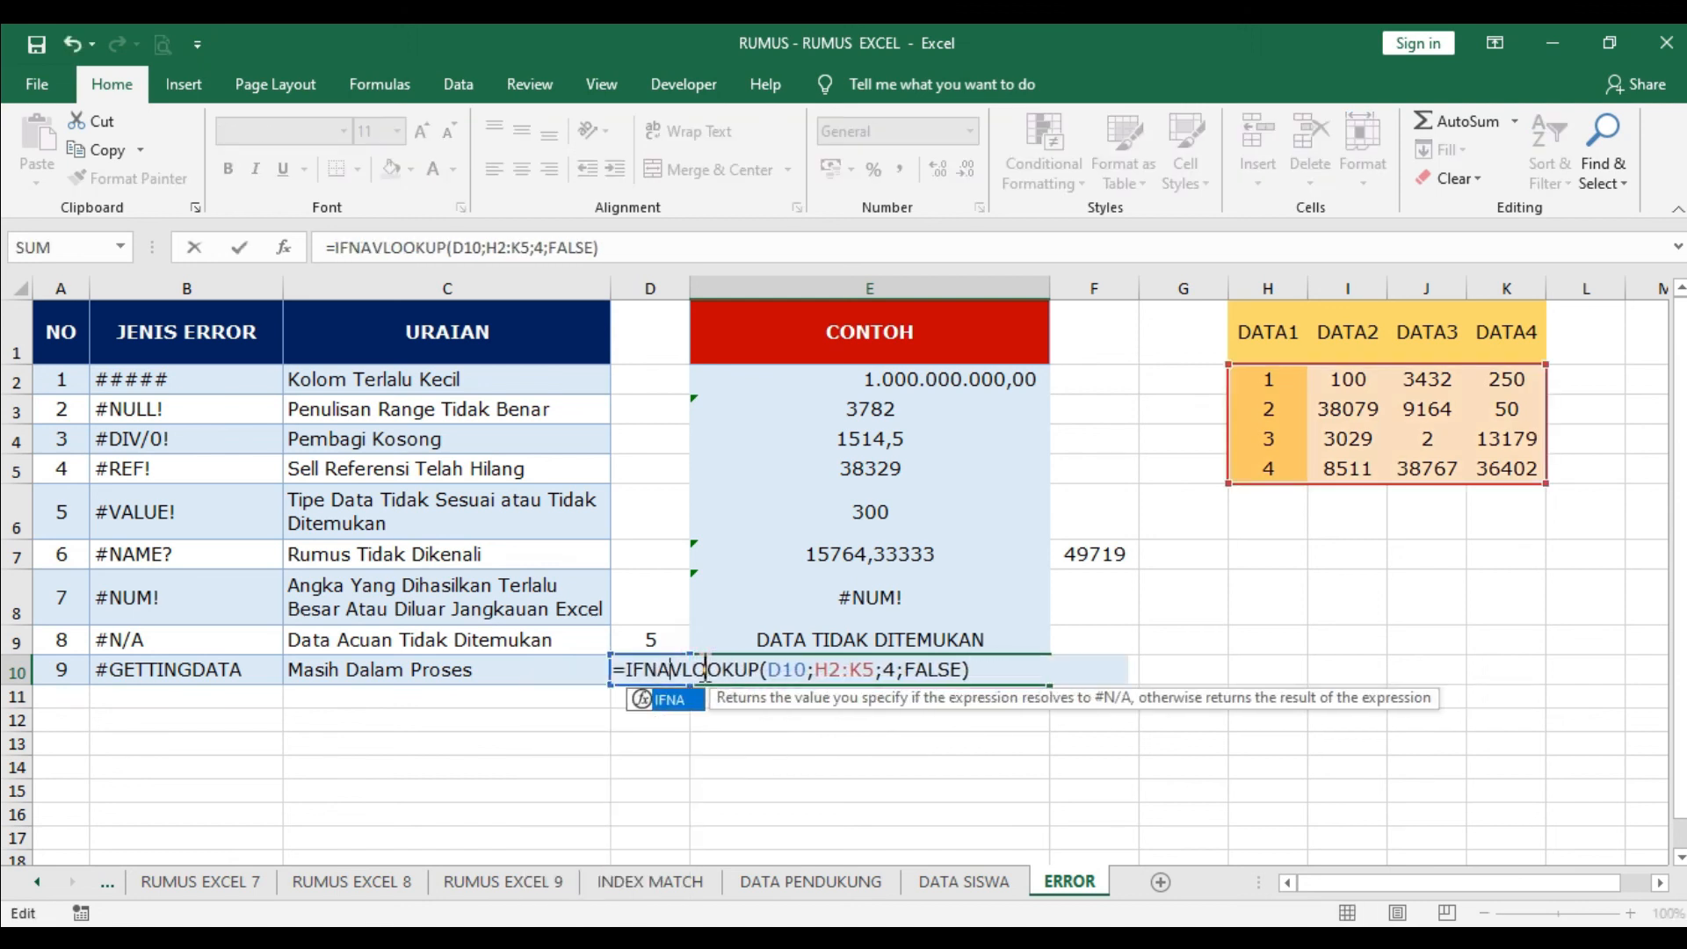
type("(")
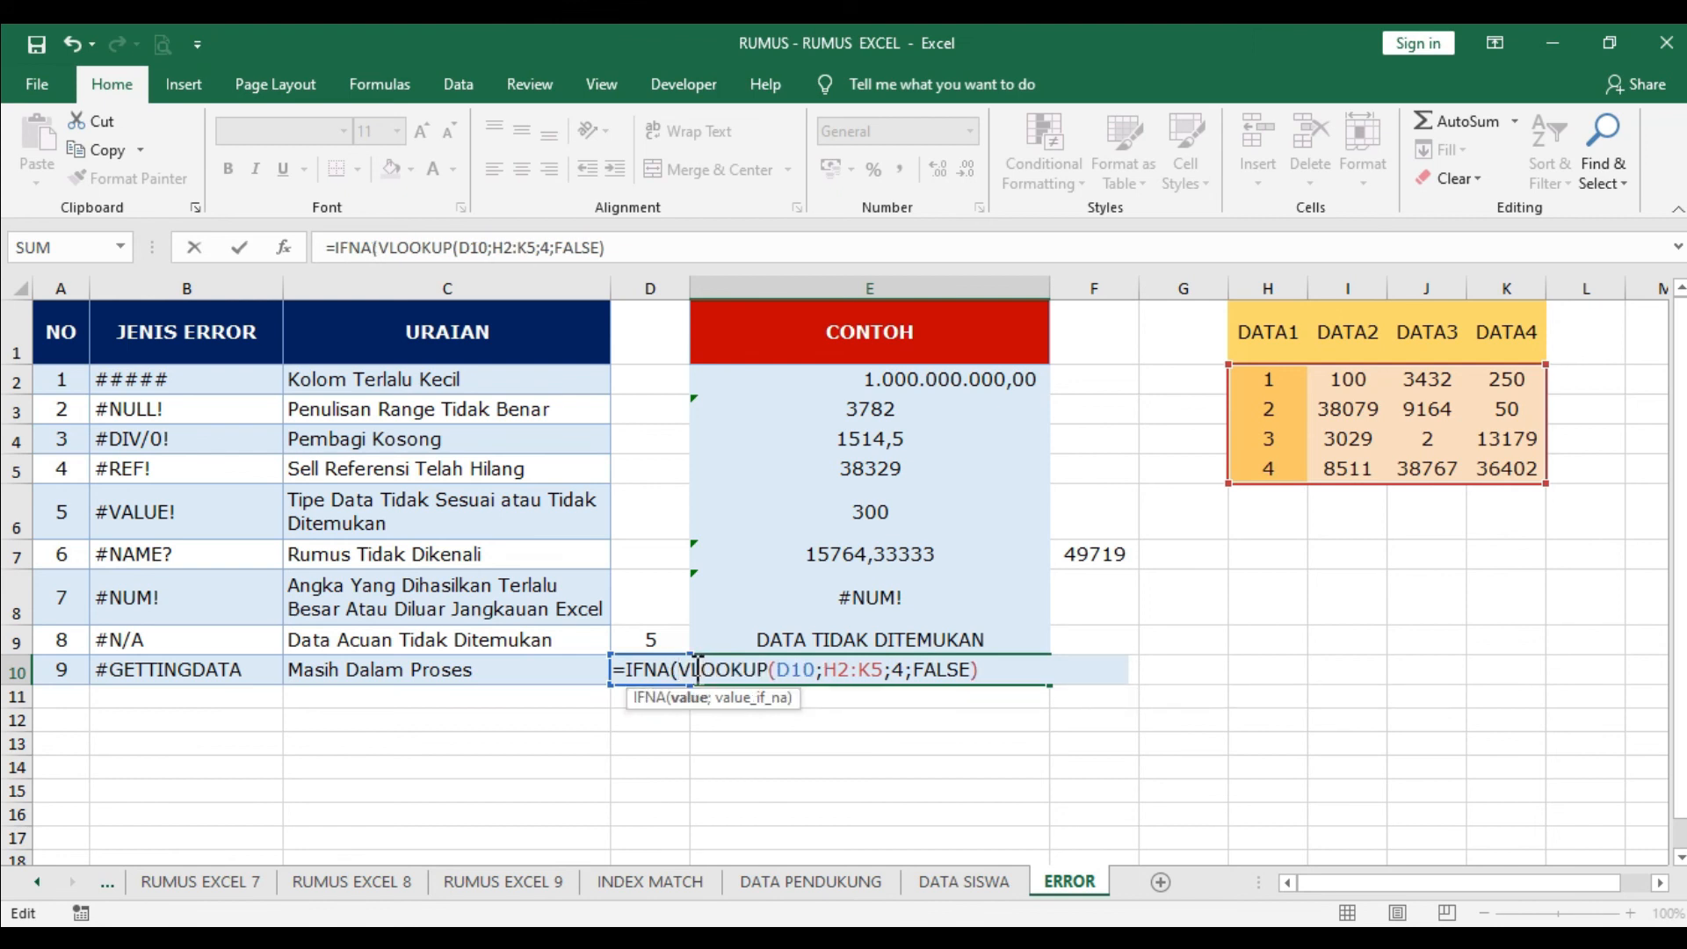
left_click_drag(686, 668, 1016, 665)
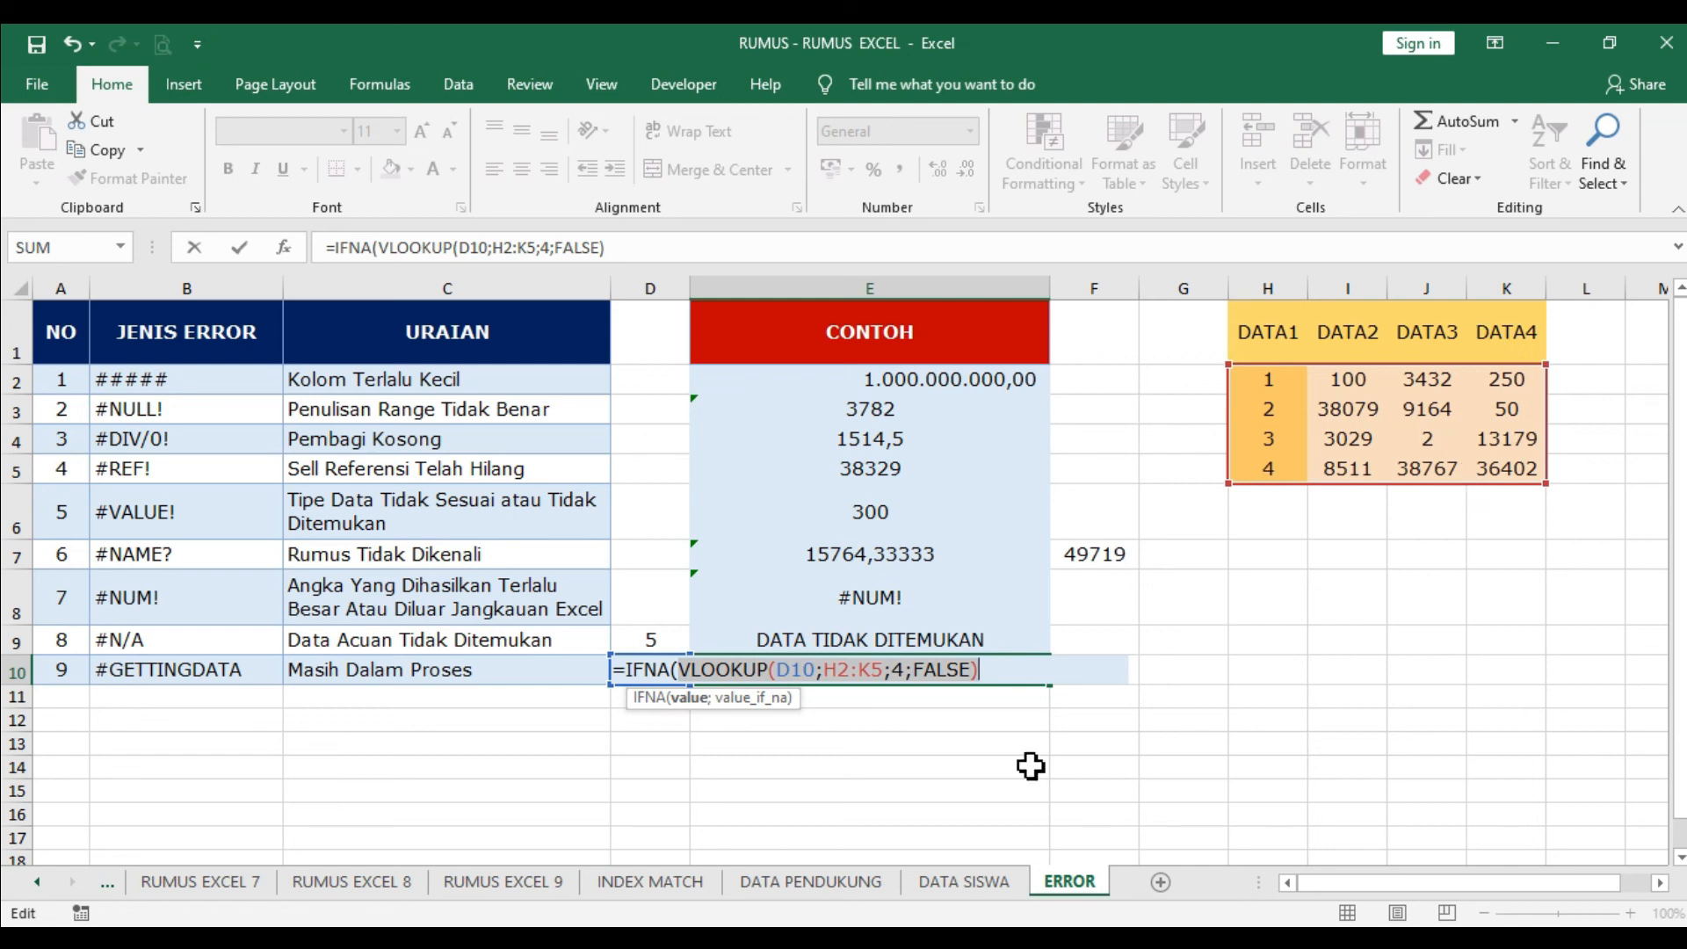
left_click(994, 672)
type(";")
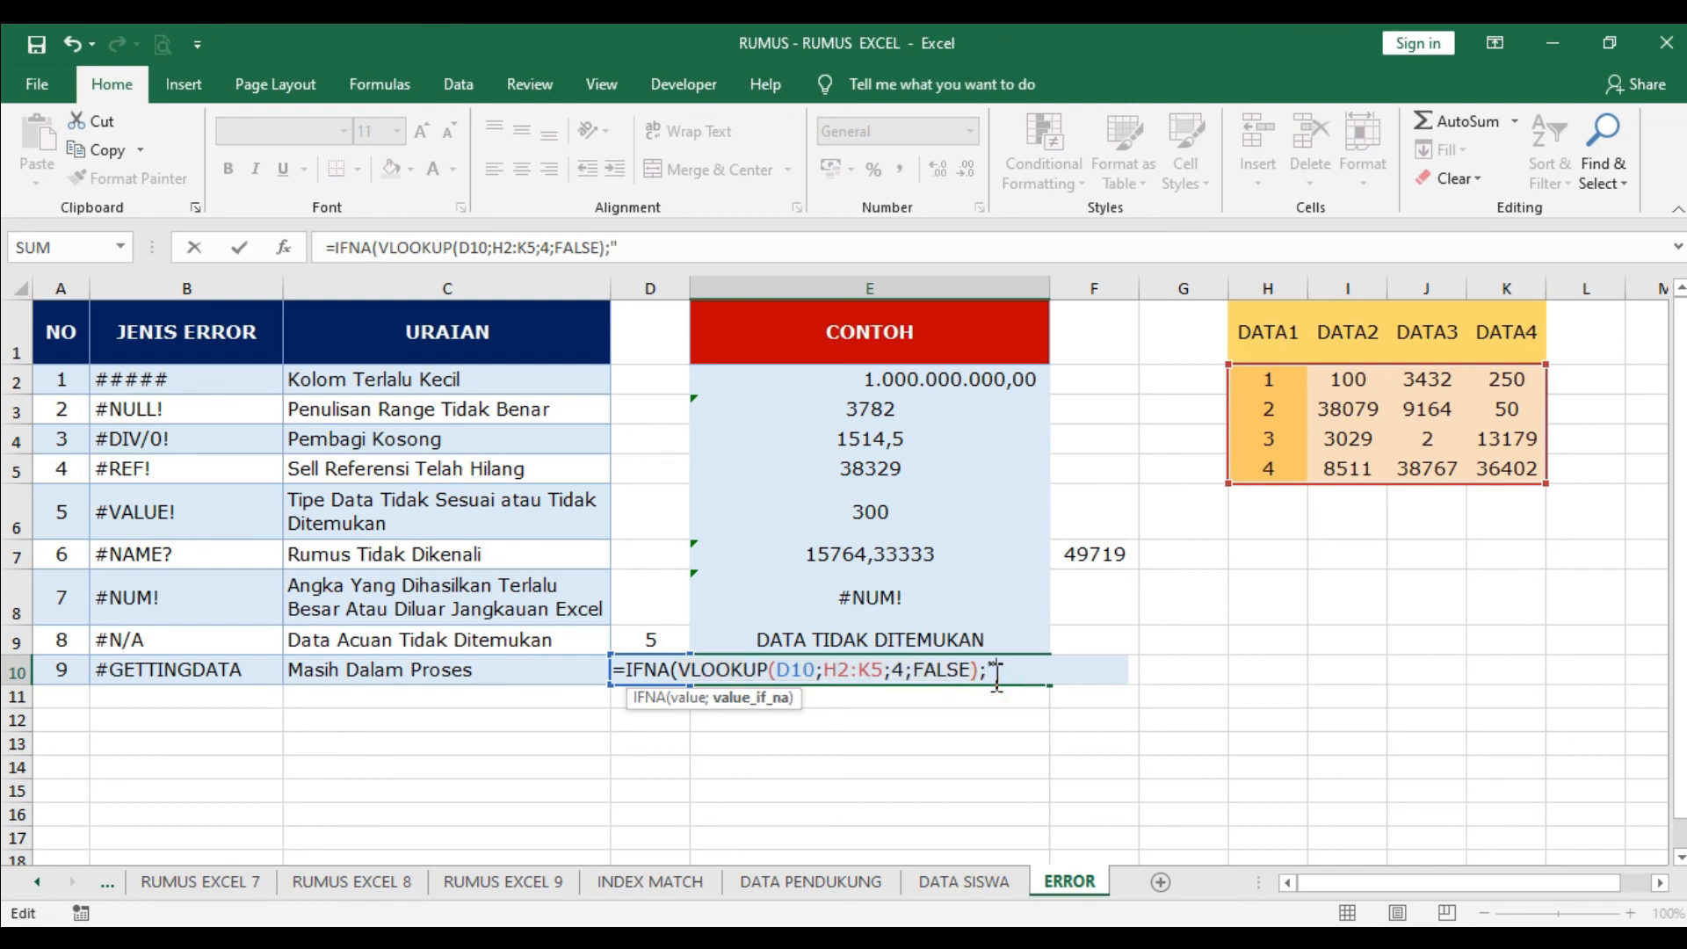
type("\"ERROR\")")
key("Return")
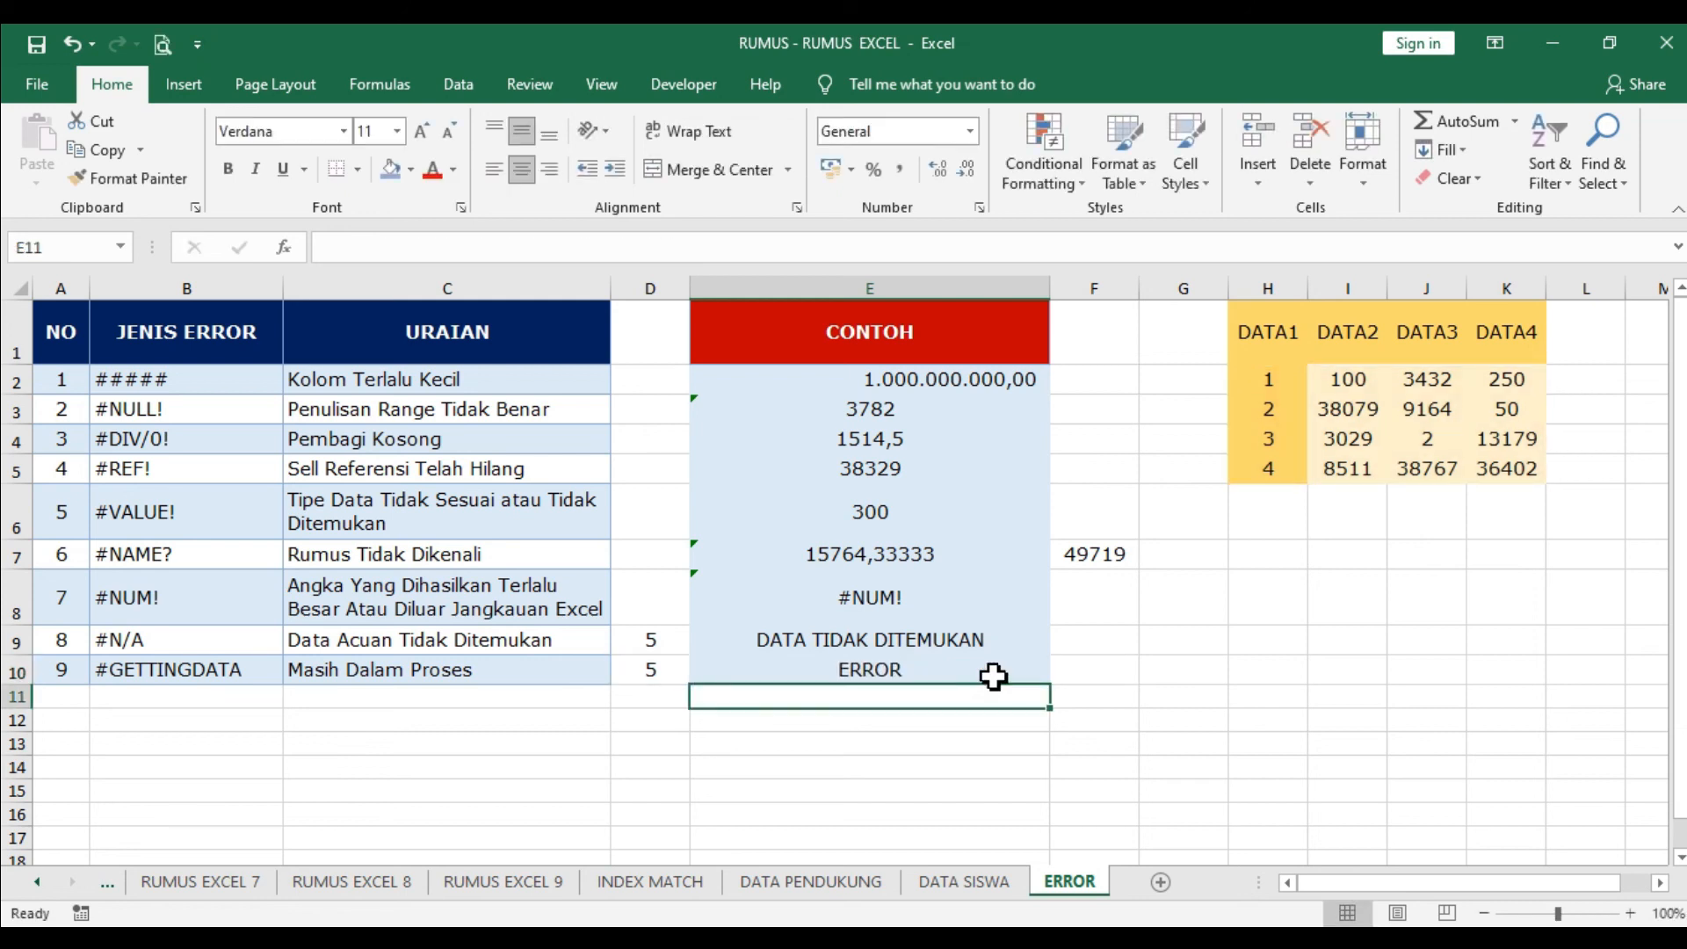
Step: Set D10 to 3 to test the IFNA formula in E10 with an existing key
left_click(660, 669)
type("3")
key("Return")
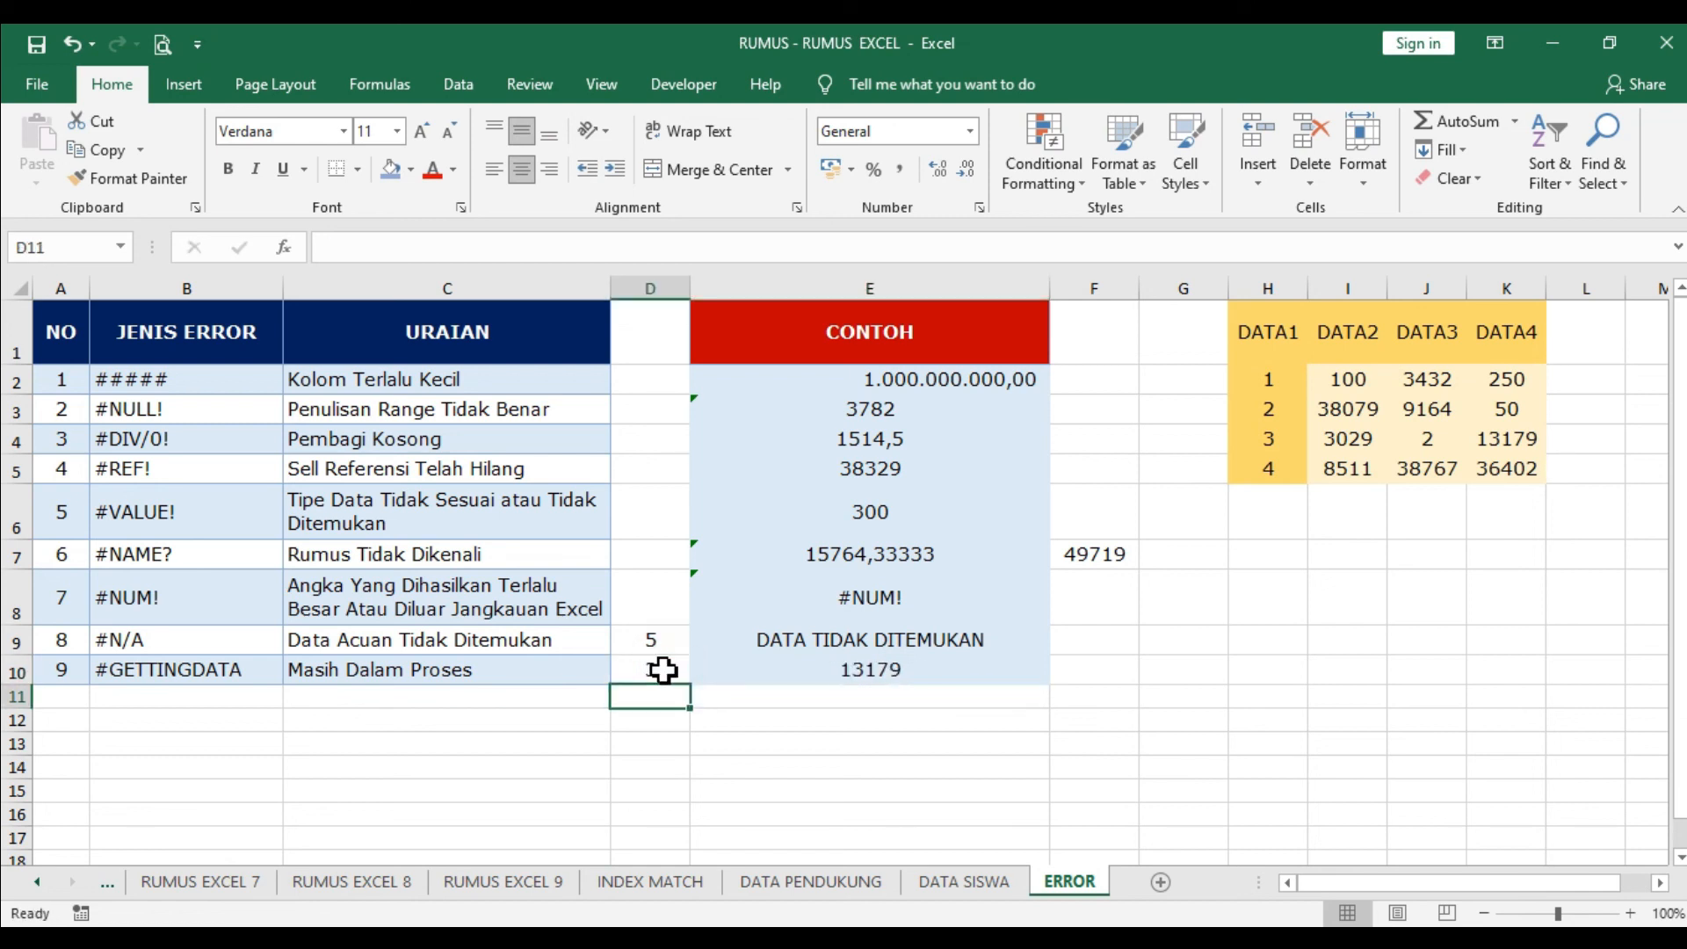
left_click(870, 667)
Step: Set D10 to 45, a key missing from H2:H5, and select the #GETTINGDATA label in B10
left_click(645, 661)
type("45")
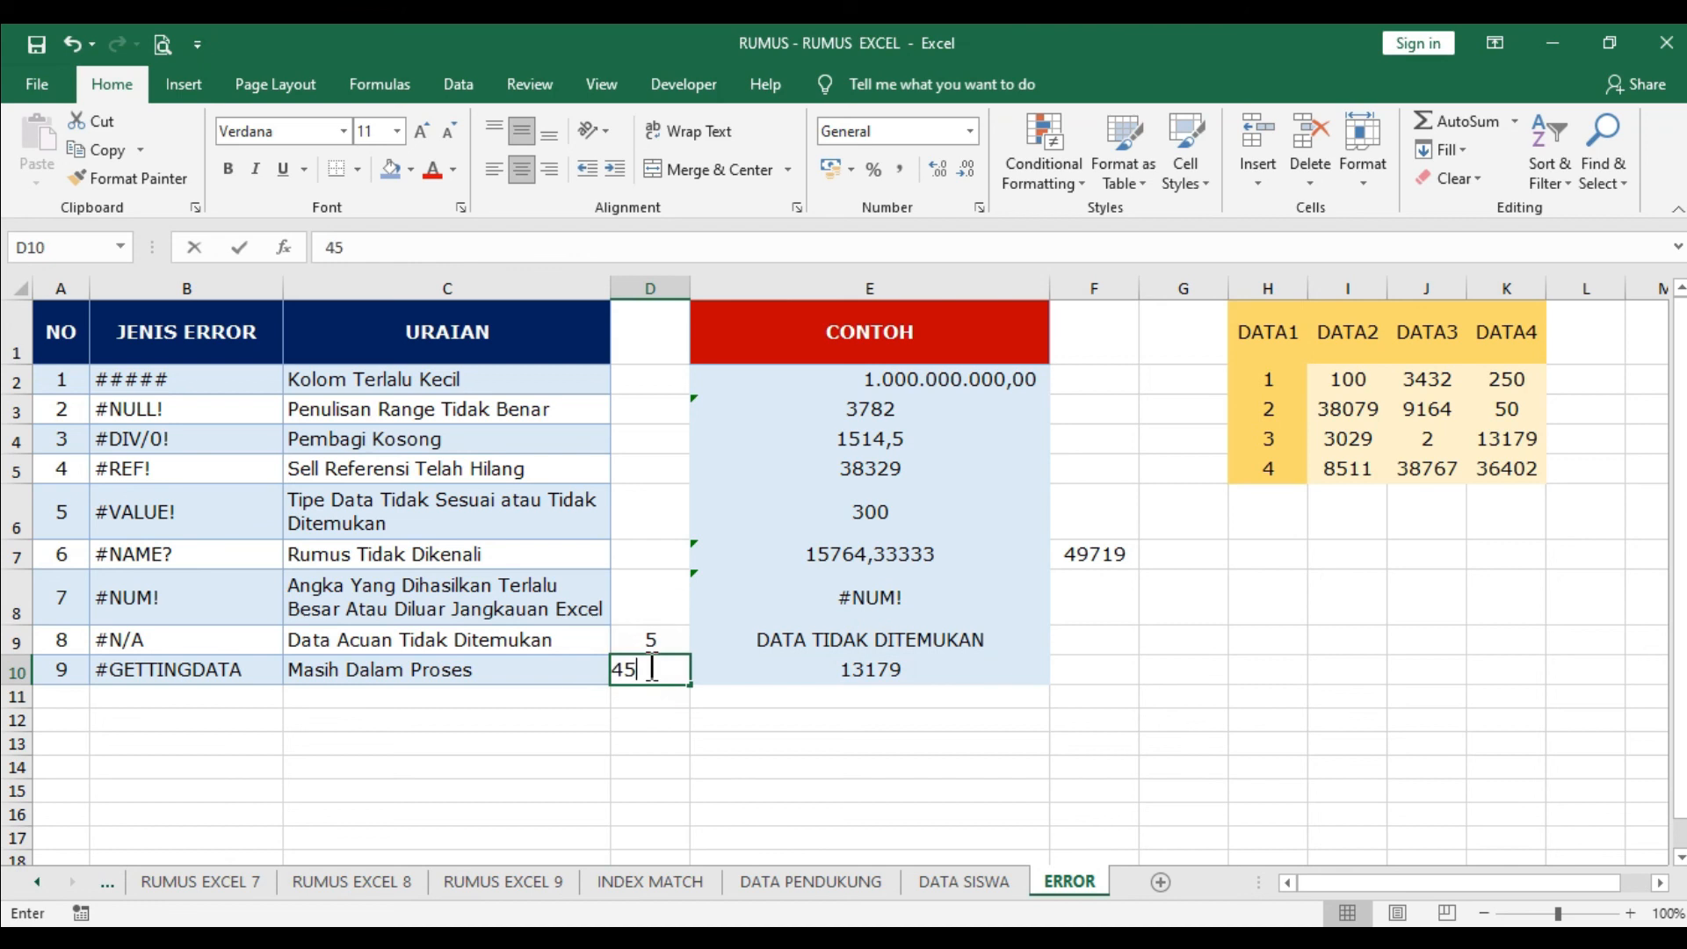
key("Return")
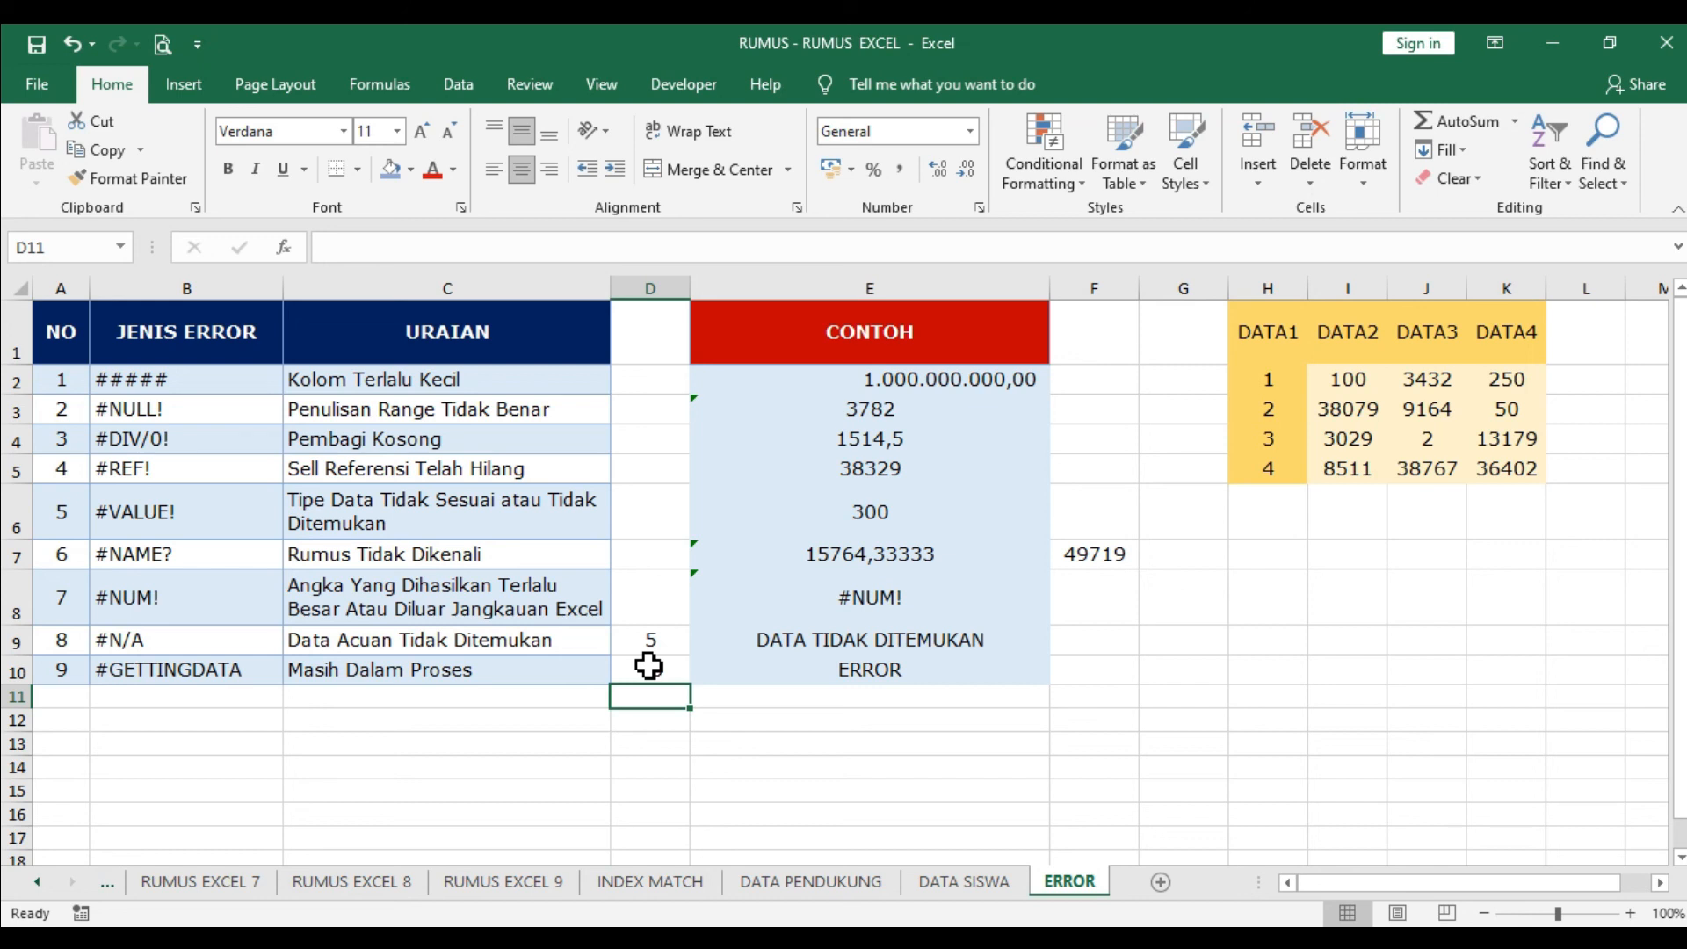
left_click(173, 671)
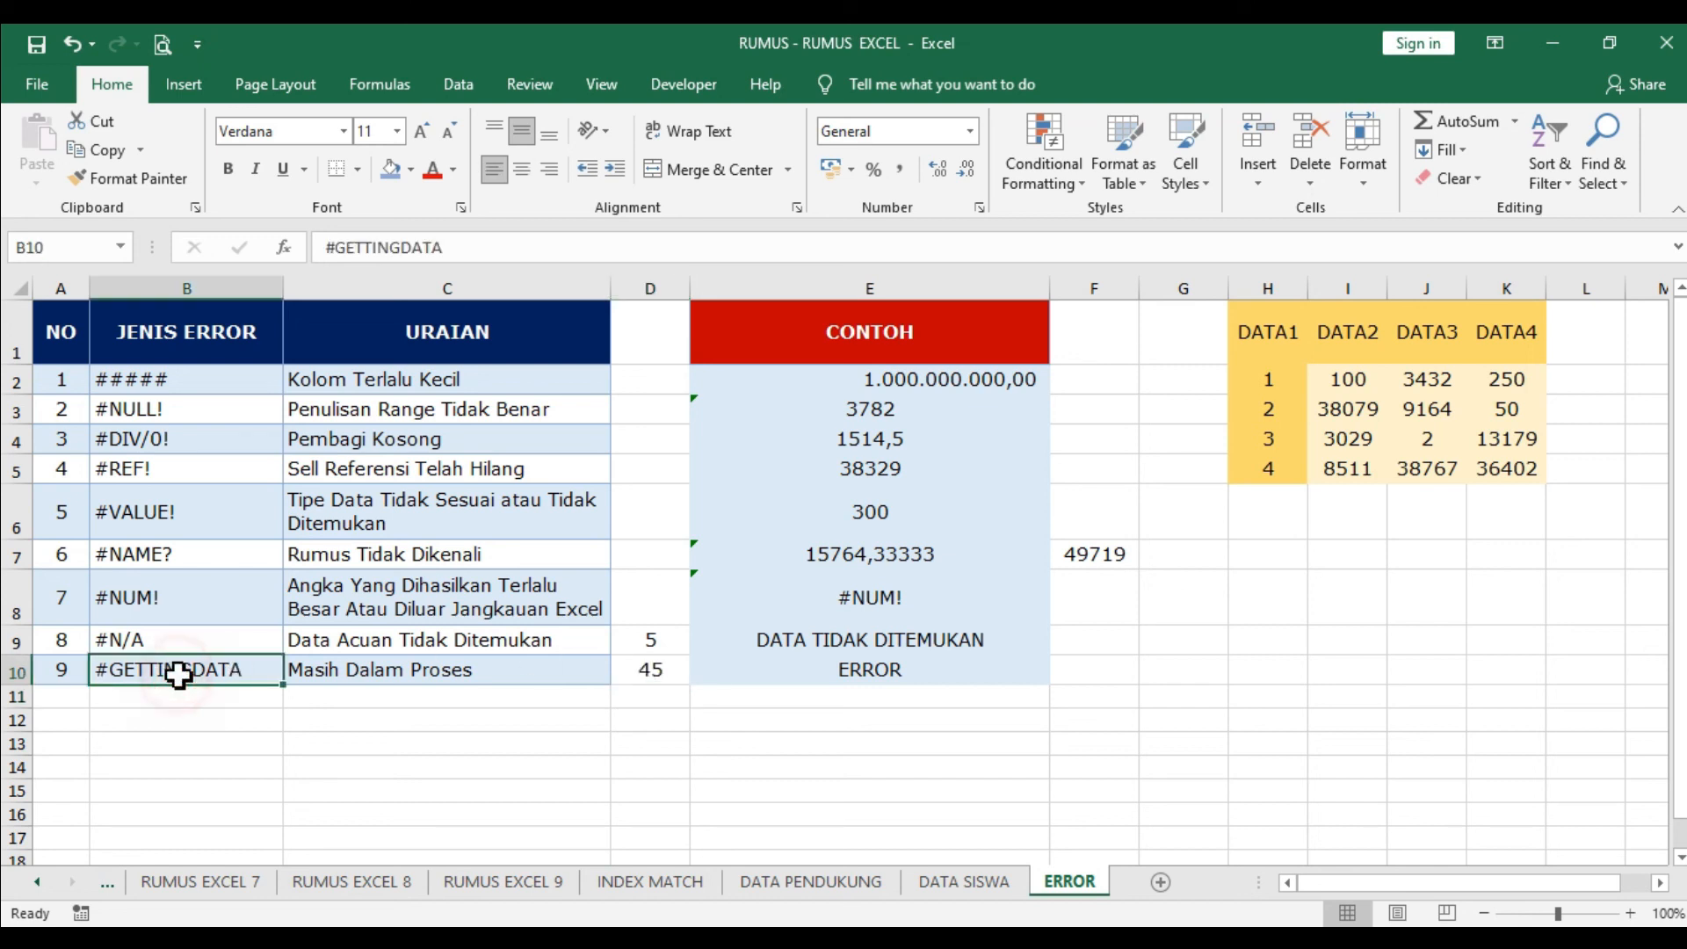